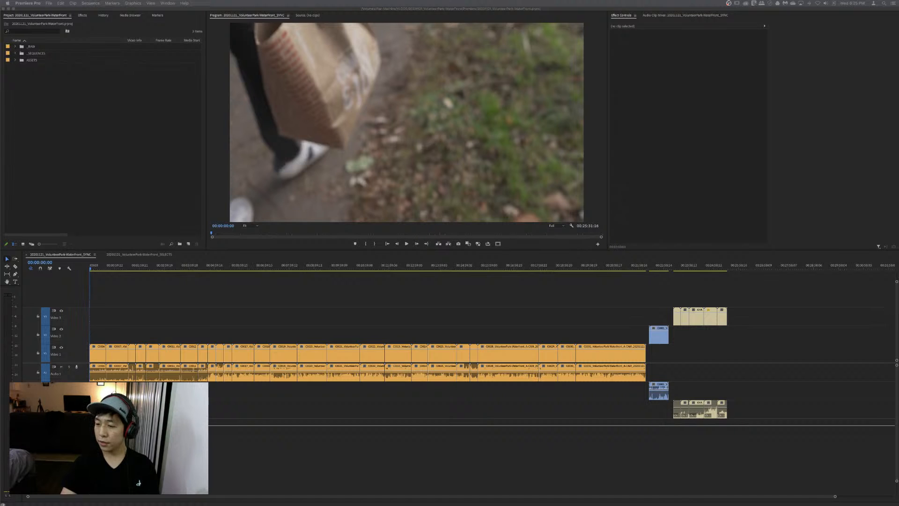
left_click(338, 303)
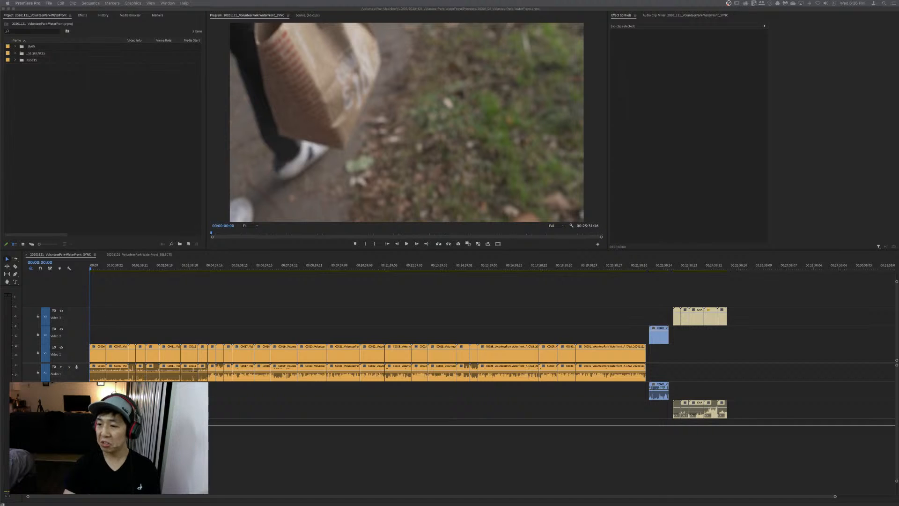
left_click(274, 298)
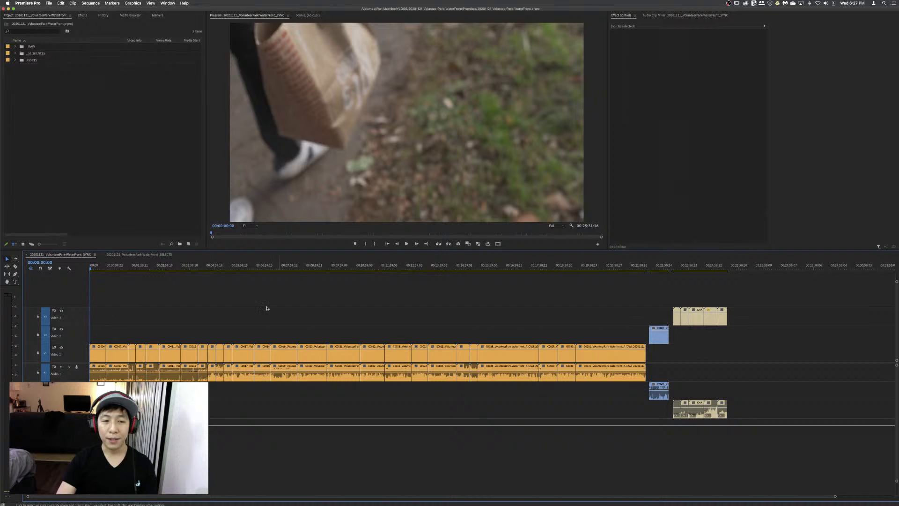
left_click(154, 354)
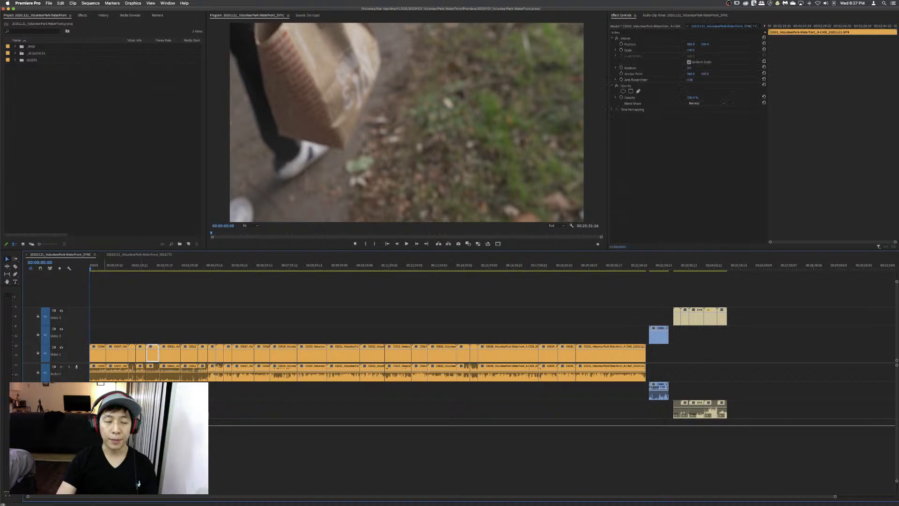
left_click(148, 306)
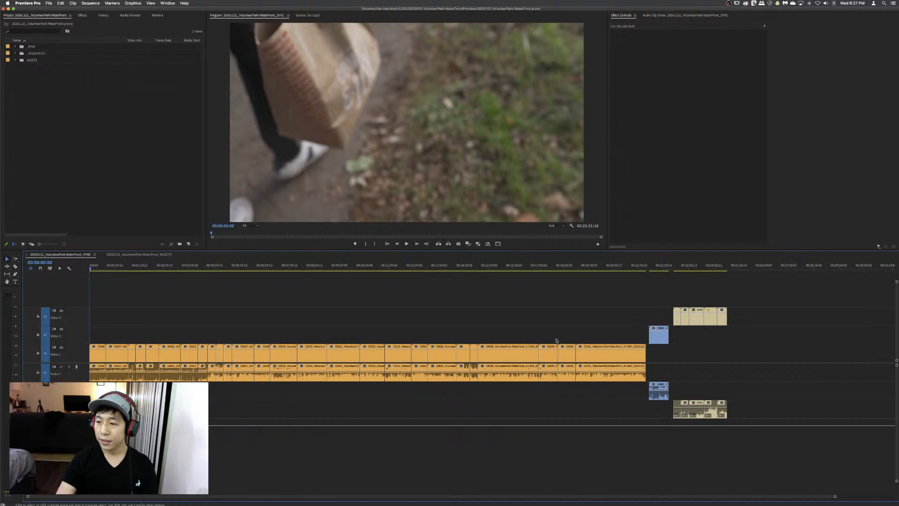
- Skim the SYNC sequence at several points, from the park sidewalk through the evening street to the waterfront footage
left_click(116, 268)
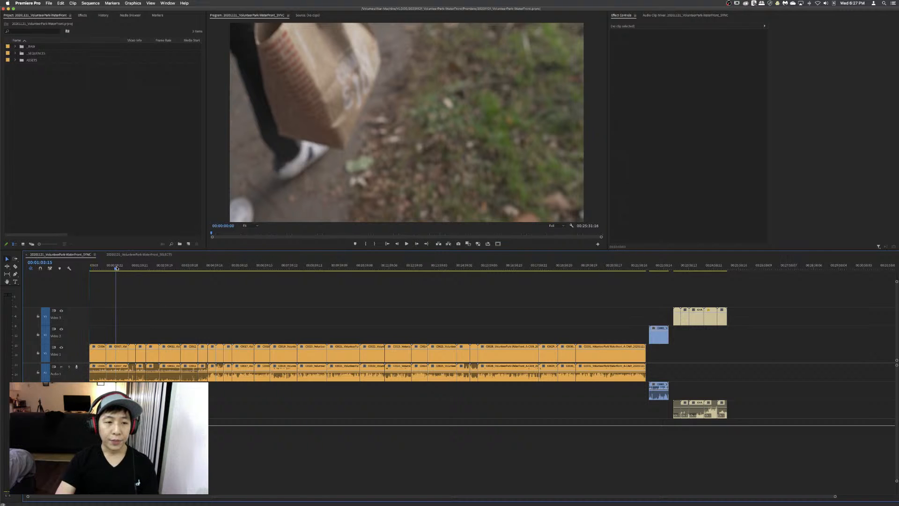
left_click(130, 268)
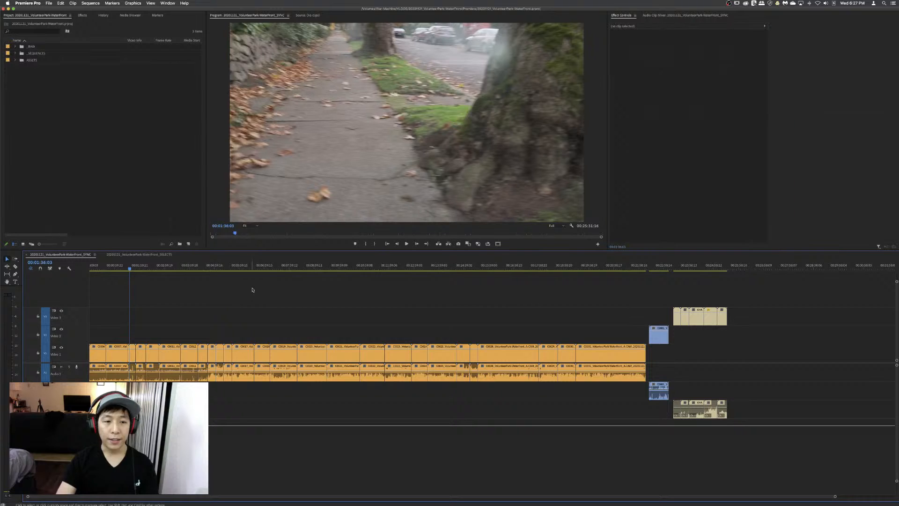
left_click(250, 268)
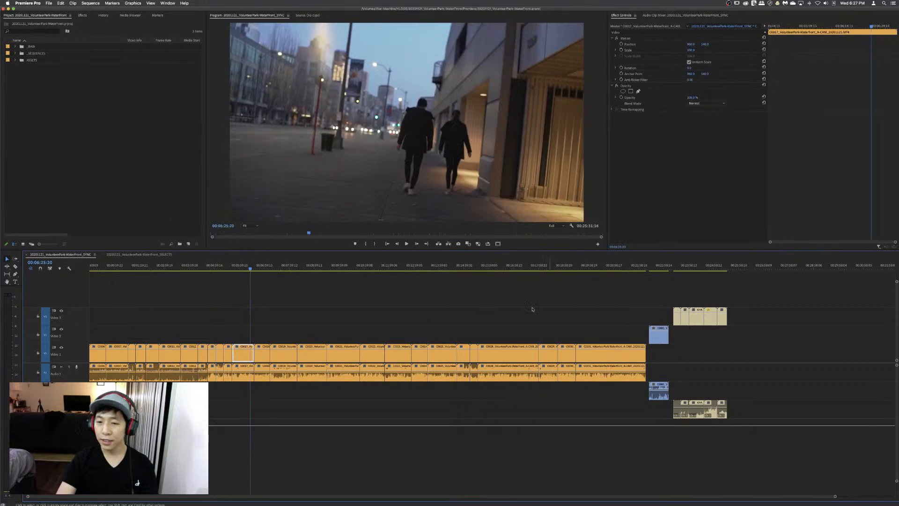
left_click(516, 296)
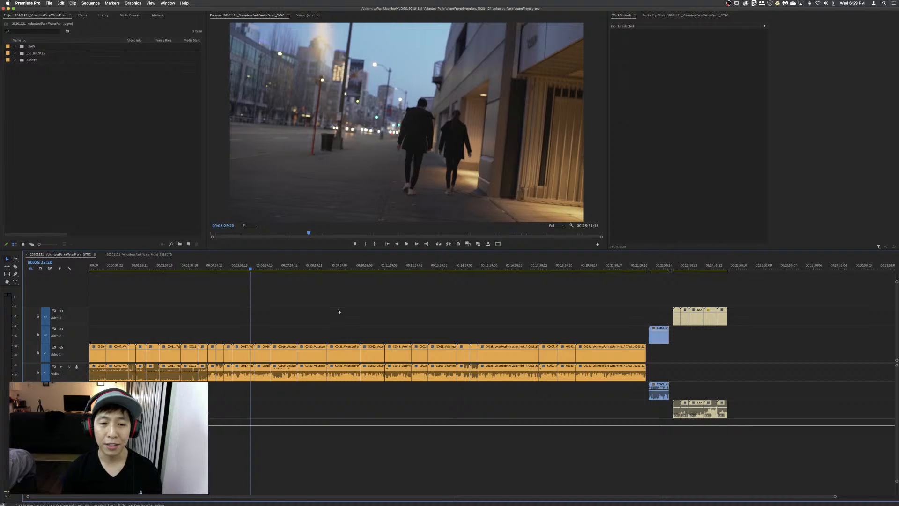
left_click(272, 266)
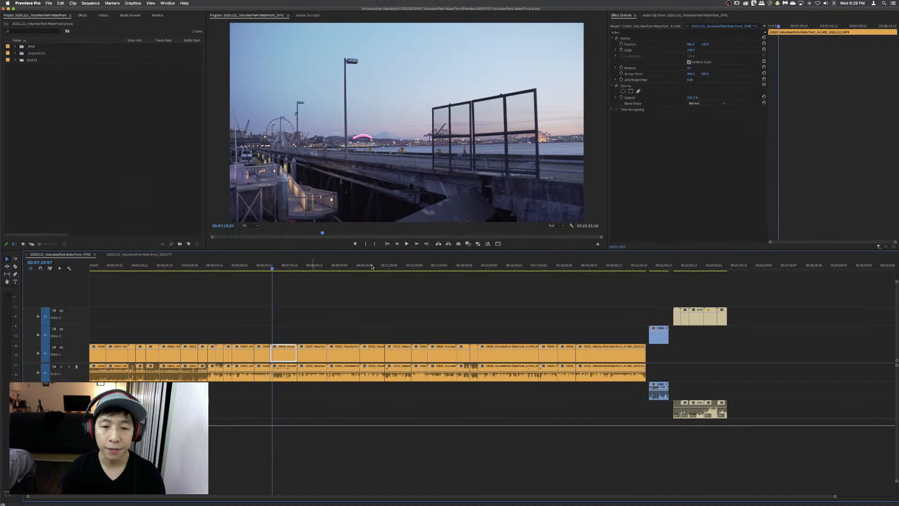
left_click(307, 269)
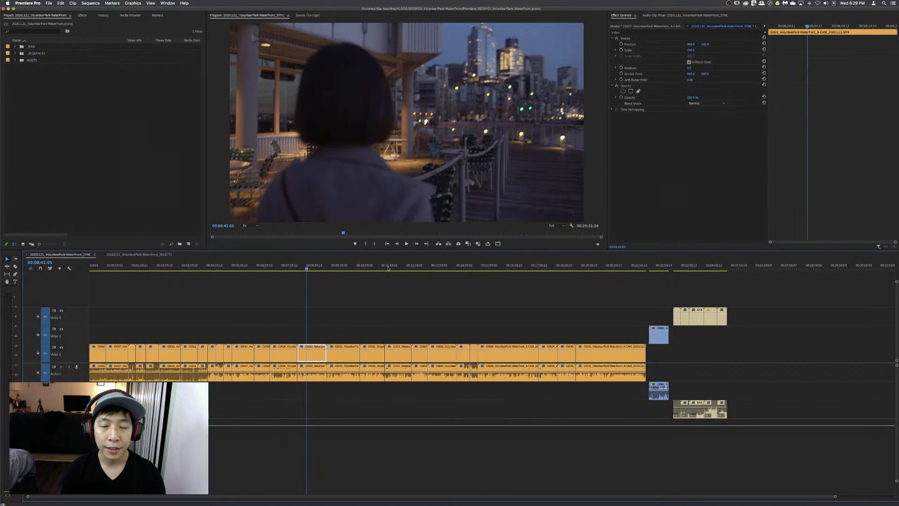
- Return to the opening park clip at 00:00:18:23 and play part of the couple walking
left_click(96, 269)
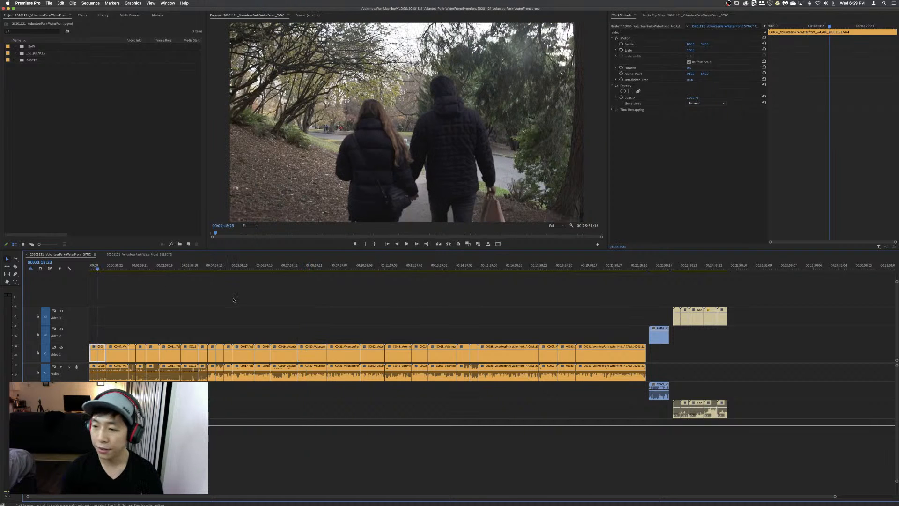
key("space")
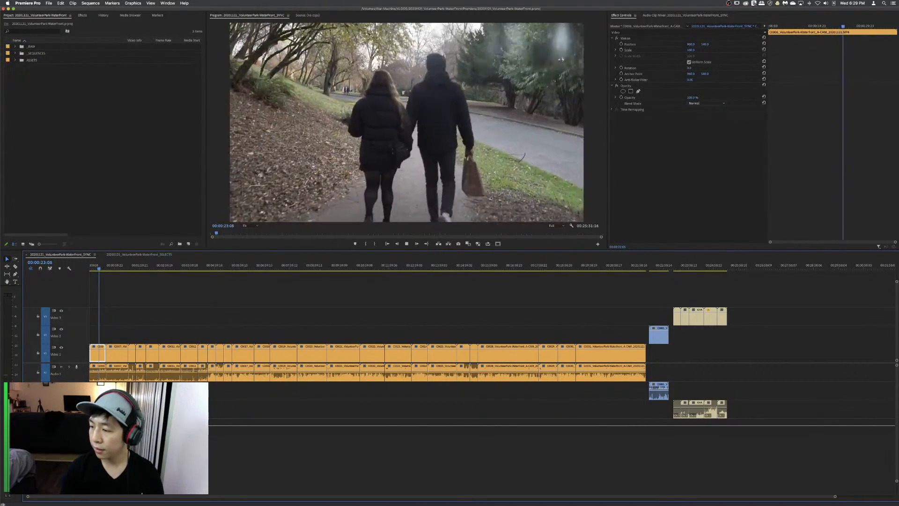
key("super+Tab")
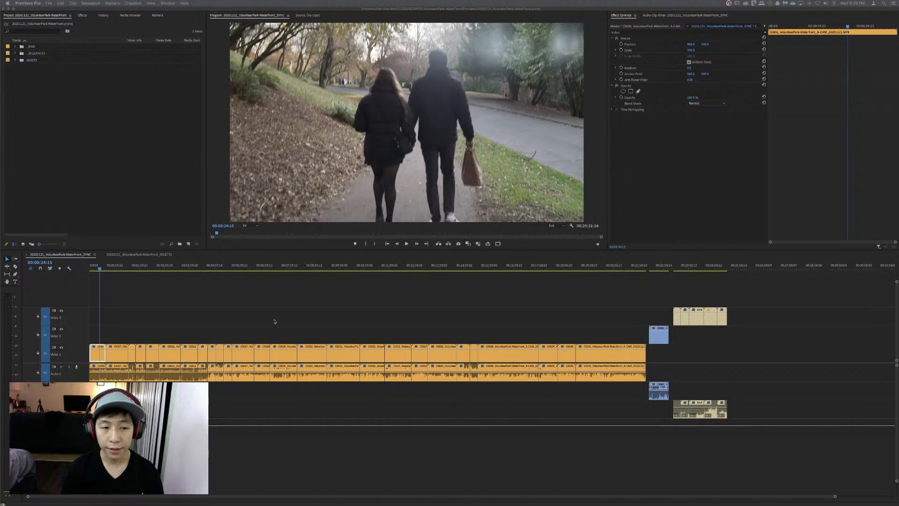
left_click(290, 313)
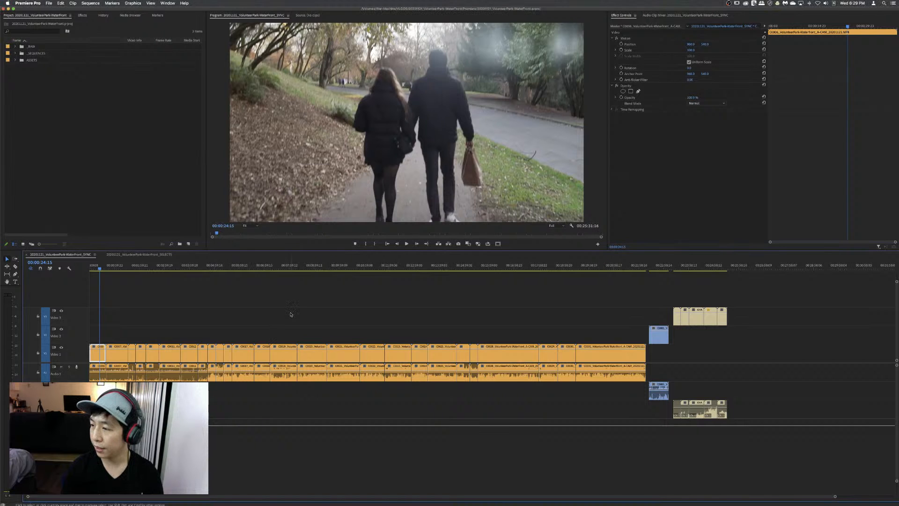
key("space")
key("space")
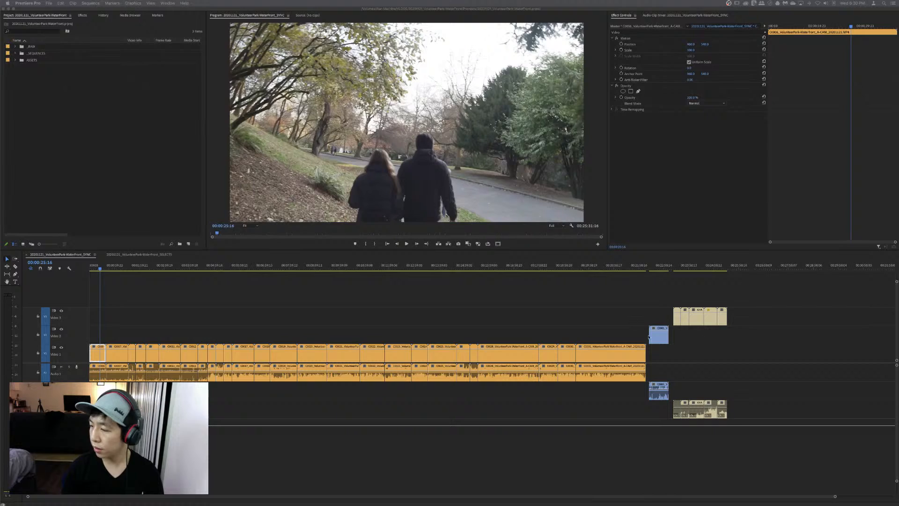
- Continue reviewing the opening park clip, pausing at the whip camera movement to advance a few frames before resuming playback
left_click(444, 294)
key("space")
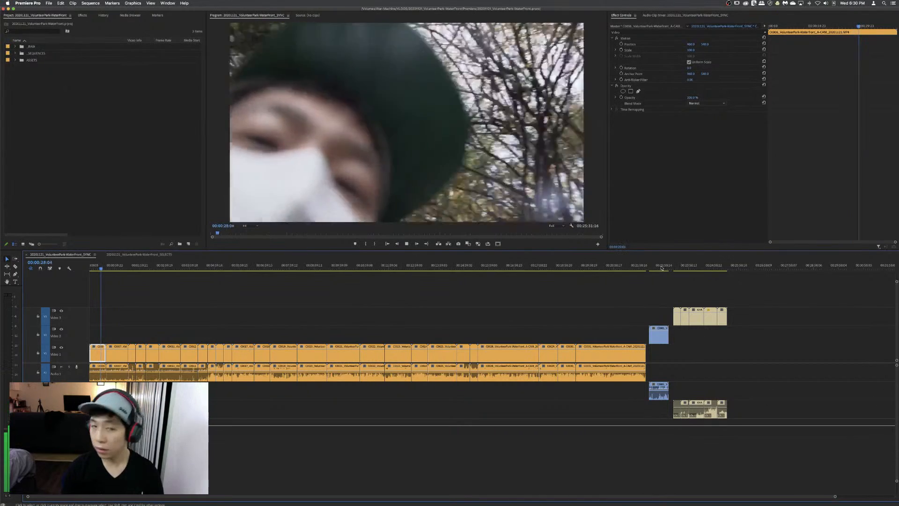
key("space")
key("Right")
key("Right")
key("Right")
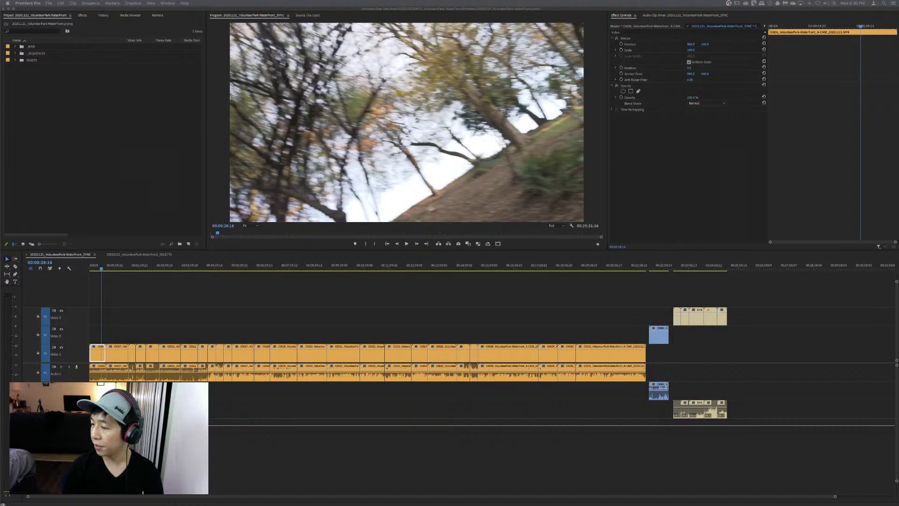
key("space")
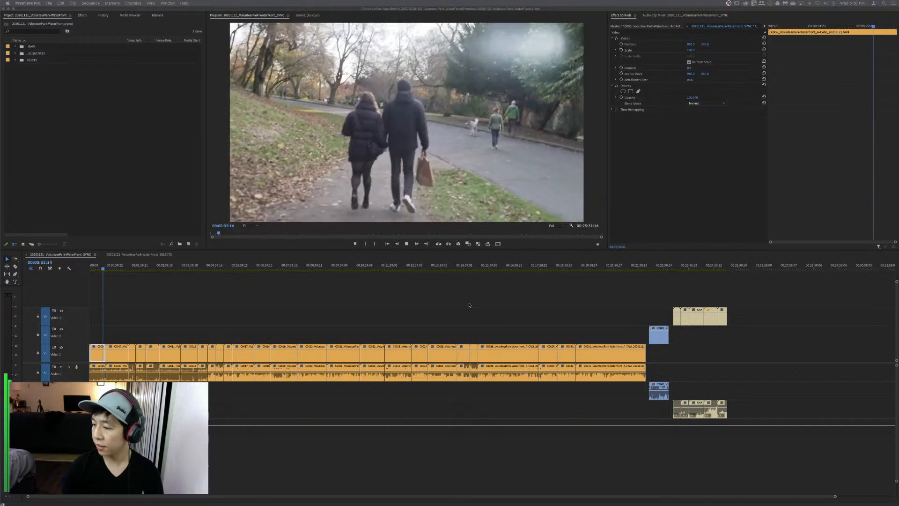
- Move to the second park clip just before the one-minute mark and review it in short playback passages
left_click(111, 269)
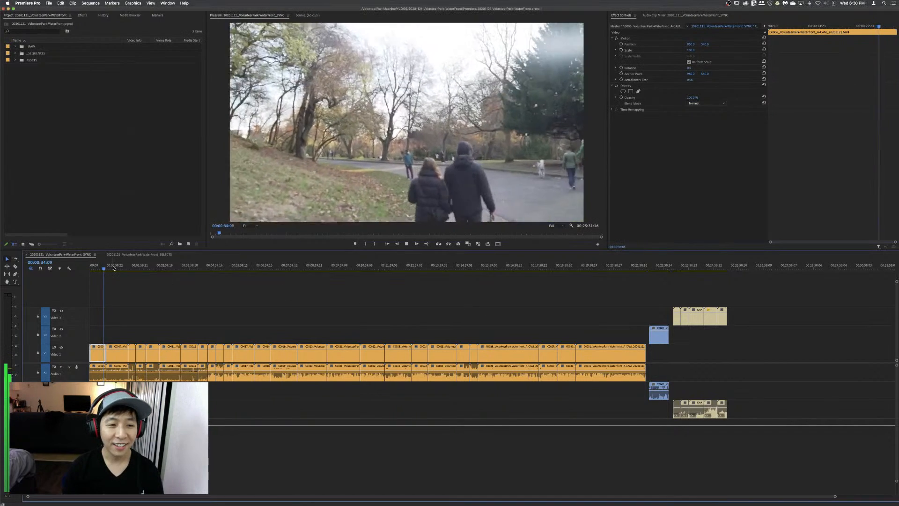
left_click(113, 268)
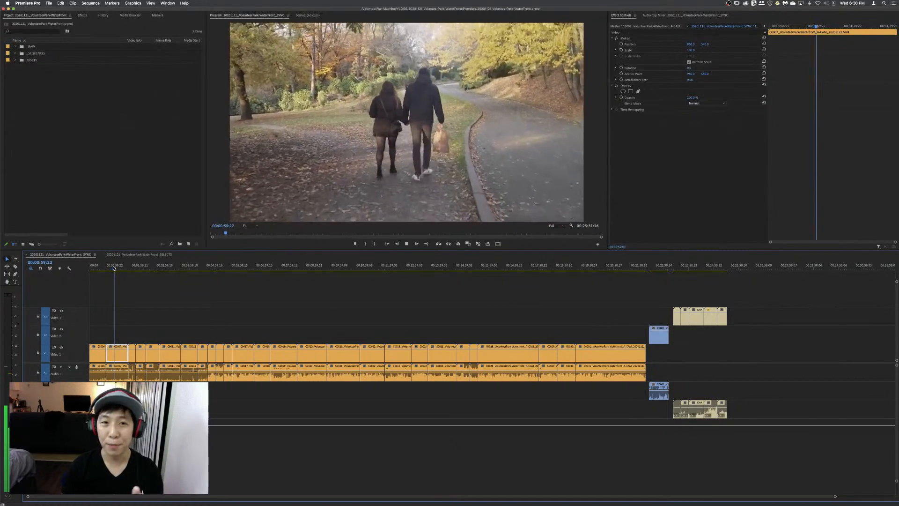
key("space")
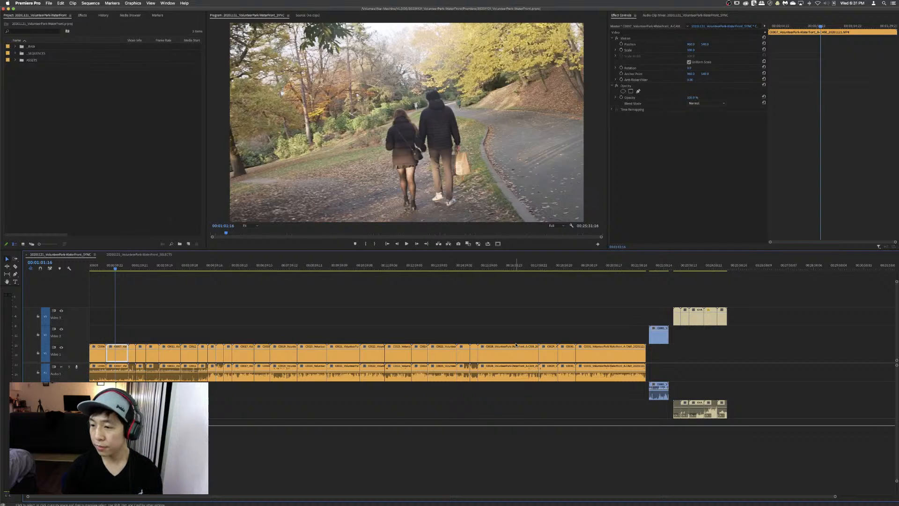
left_click(310, 313)
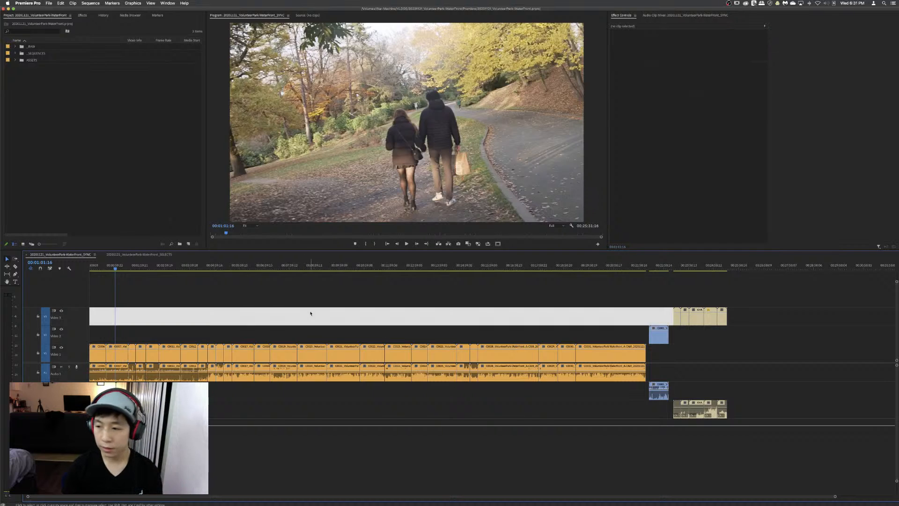
left_click(277, 294)
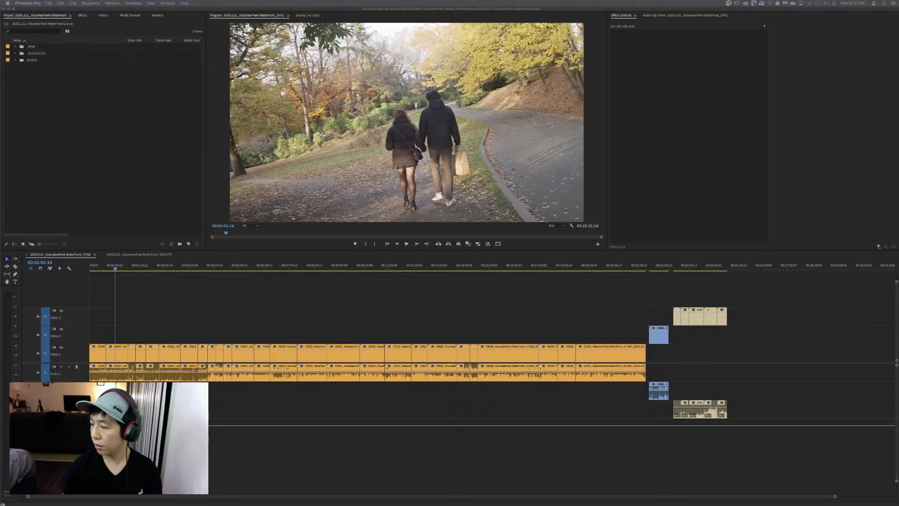
left_click(505, 285)
key("space")
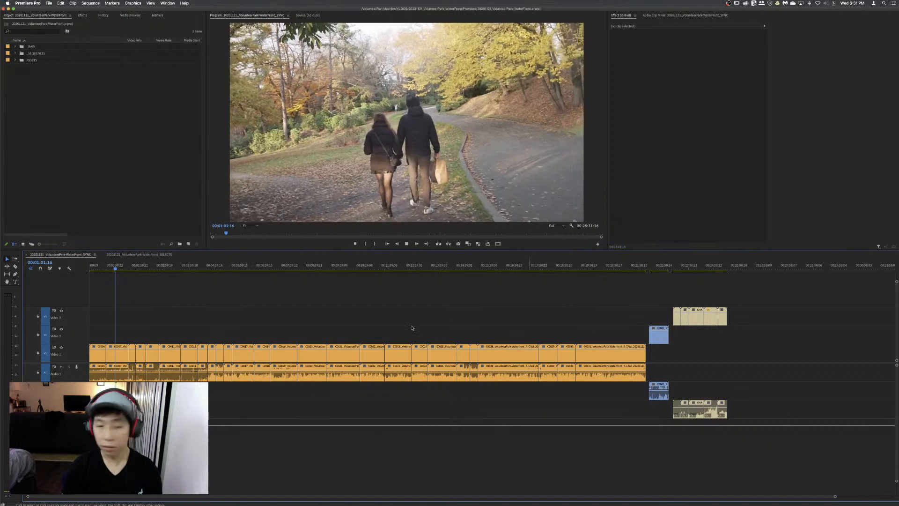
key("space")
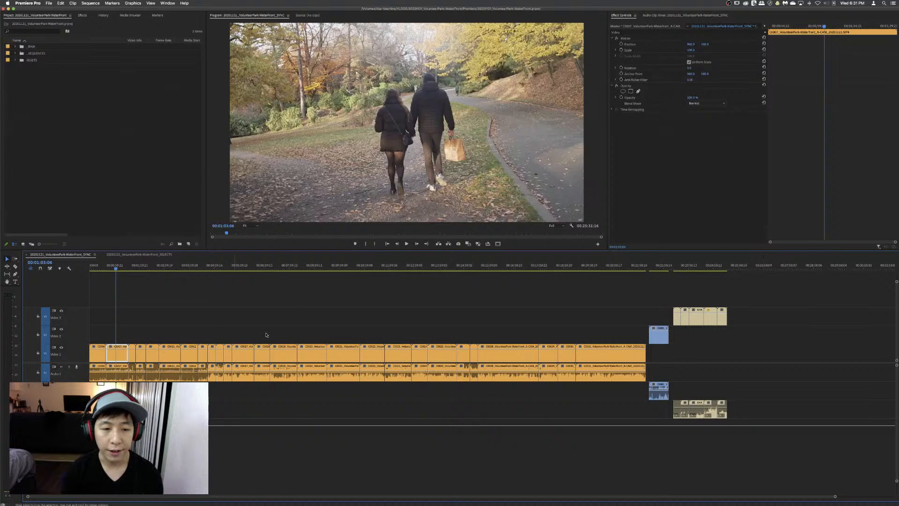
- Check the evening street footage at 00:06:20:10 in the SYNC sequence
left_click(248, 266)
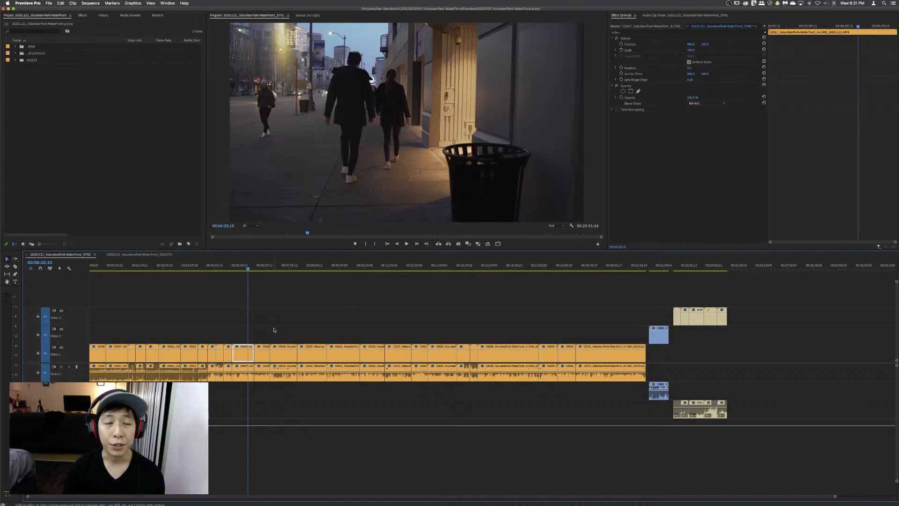
left_click(175, 310)
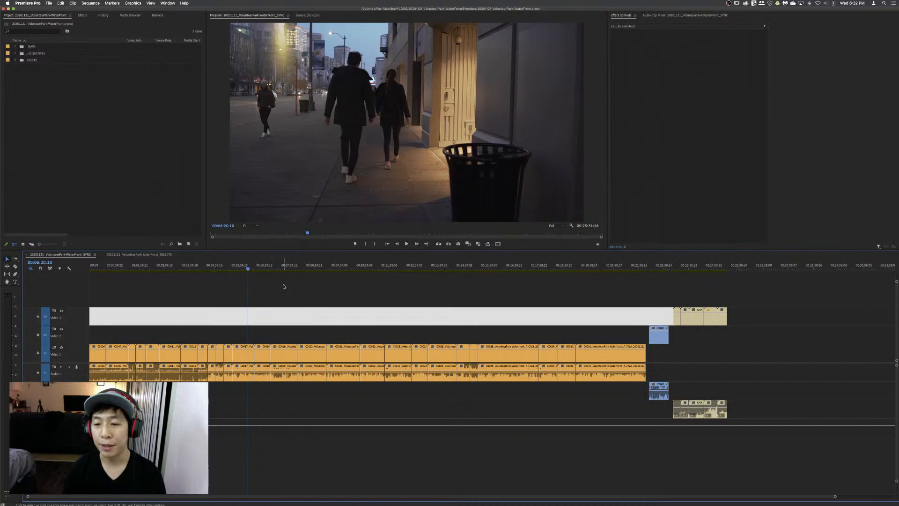
left_click(276, 301)
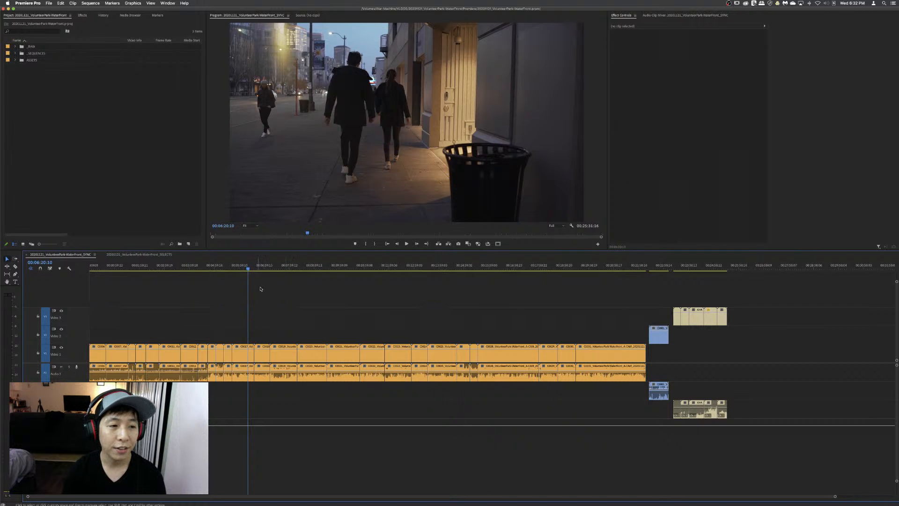
- Expand the ASSETS and MUSIC bins to show the music track, and enlarge the project bin view to full screen
left_click(14, 60)
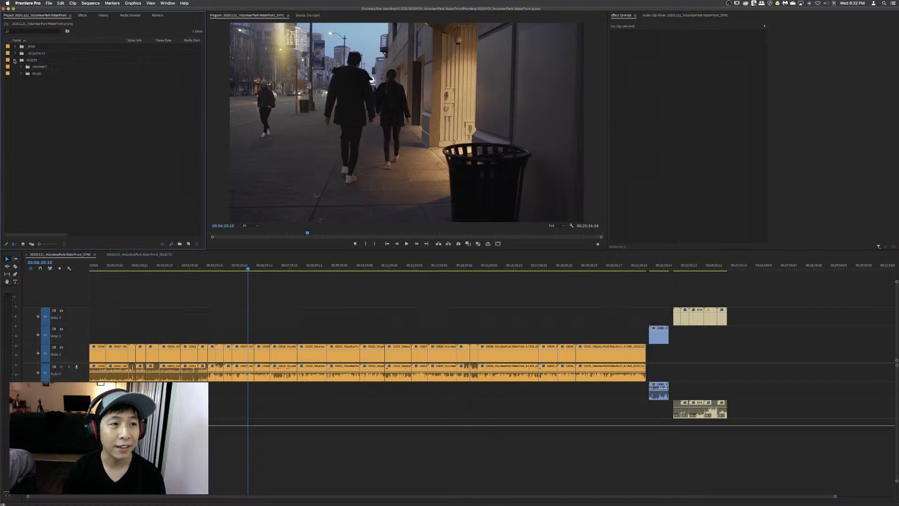
left_click(20, 74)
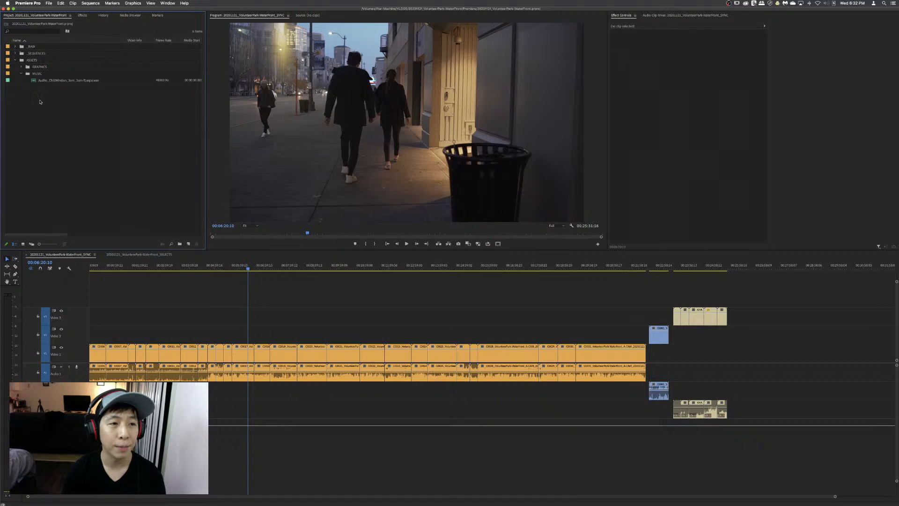
left_click(34, 81)
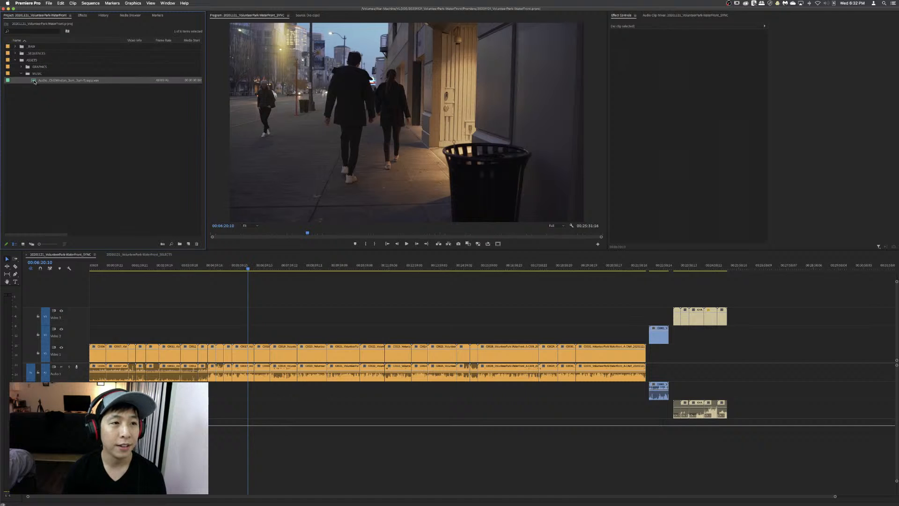
left_click(13, 60)
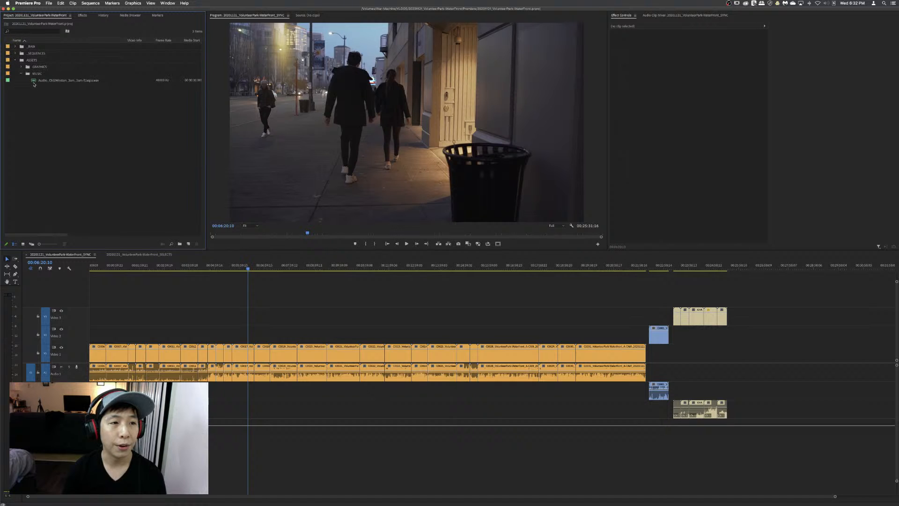
left_click(31, 81)
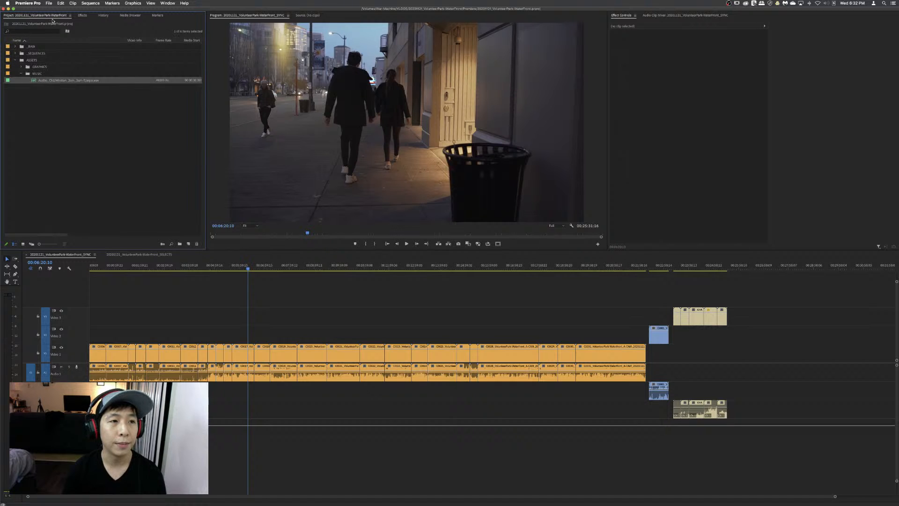
left_click(143, 135)
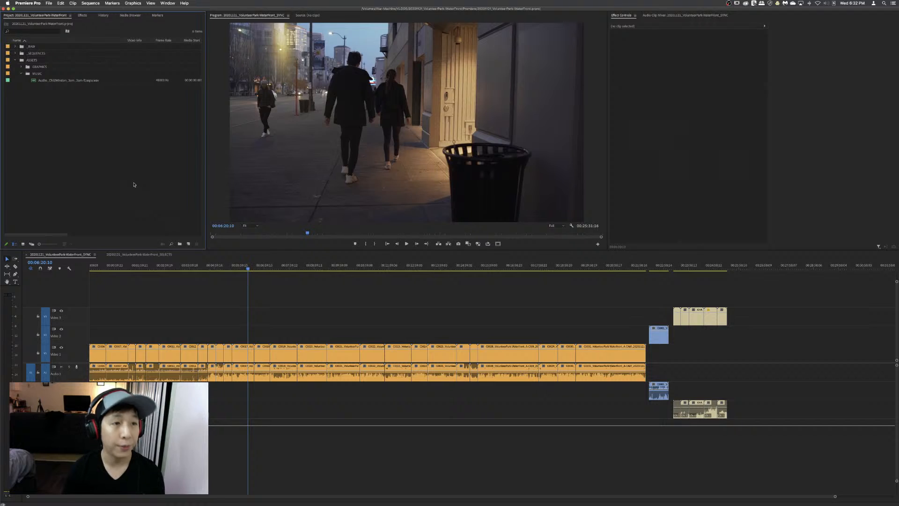
key("grave")
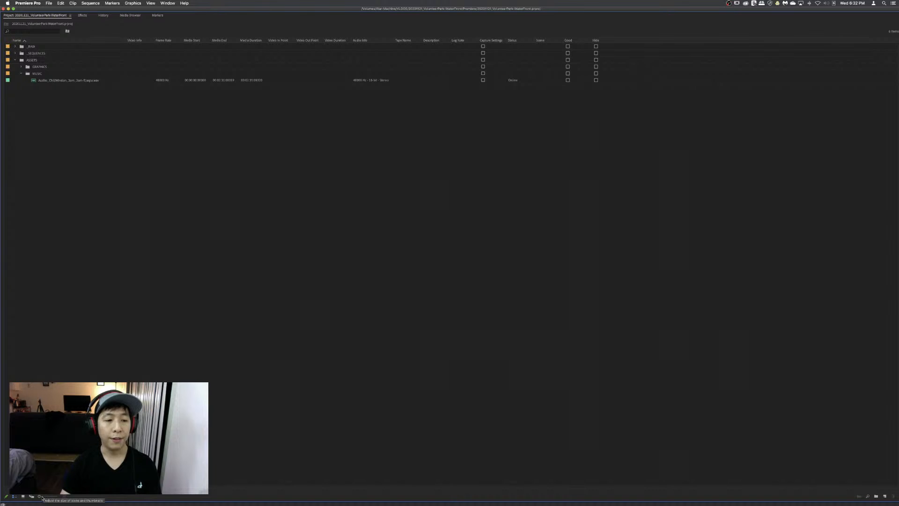
- Enlarge the project item icons and expand the _RAW and VIDEO bins to check the camera bins and the loose B-CAM clip
left_click_drag(39, 497, 57, 496)
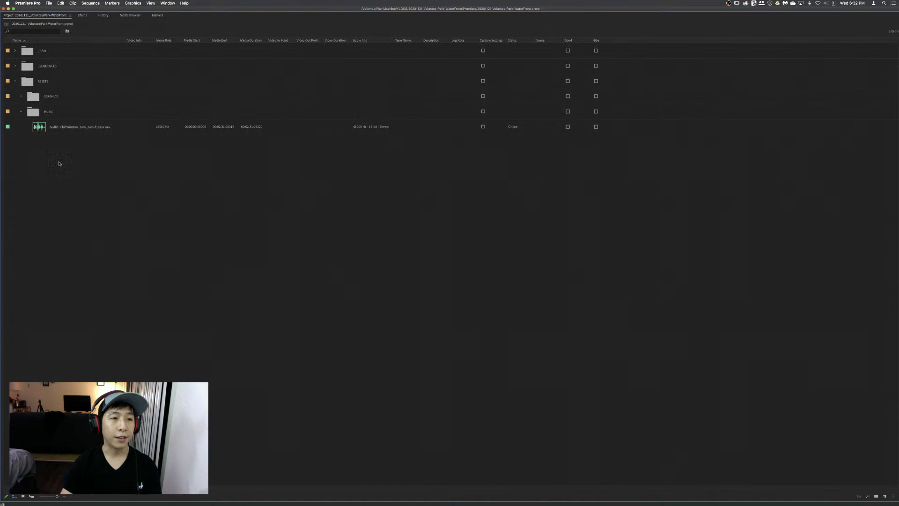
left_click(15, 50)
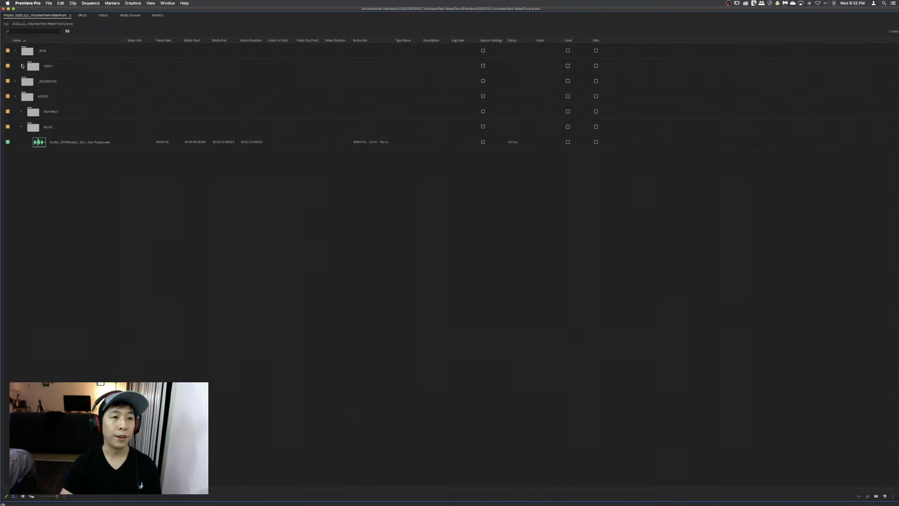
left_click(21, 66)
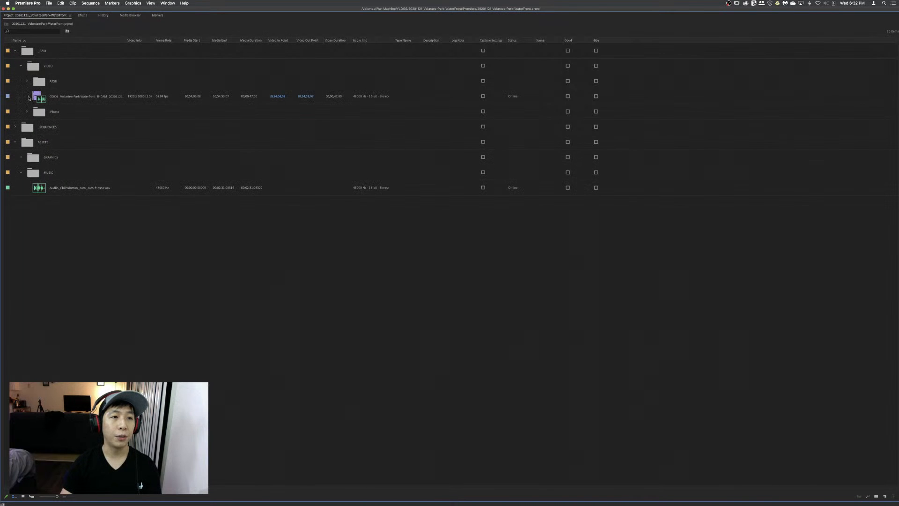
left_click(34, 82)
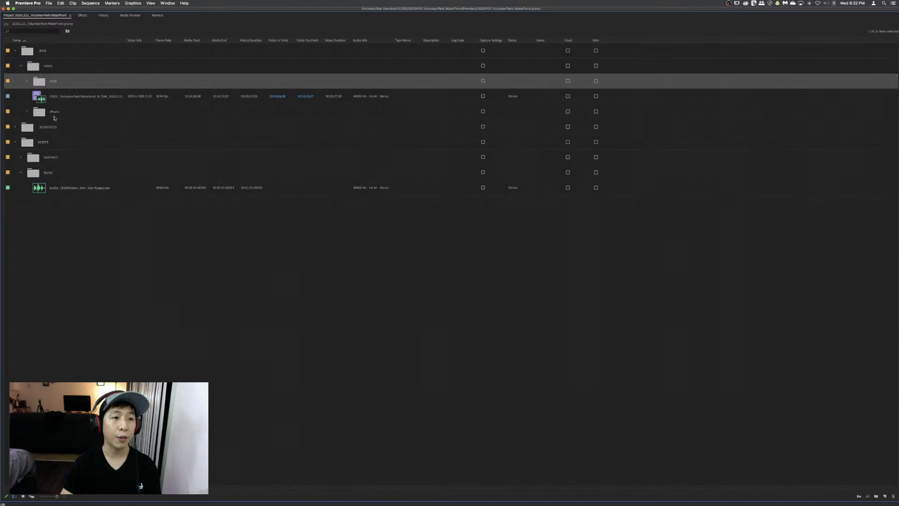
key("Down")
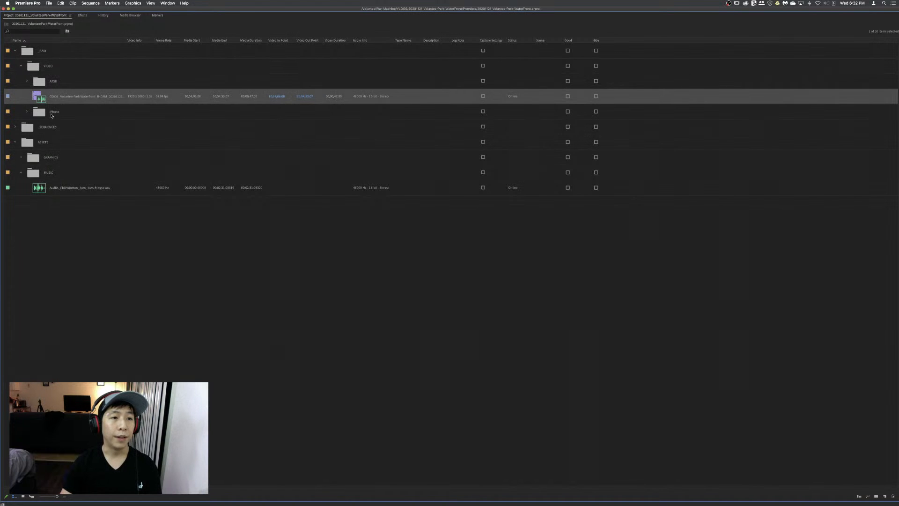
left_click(39, 114)
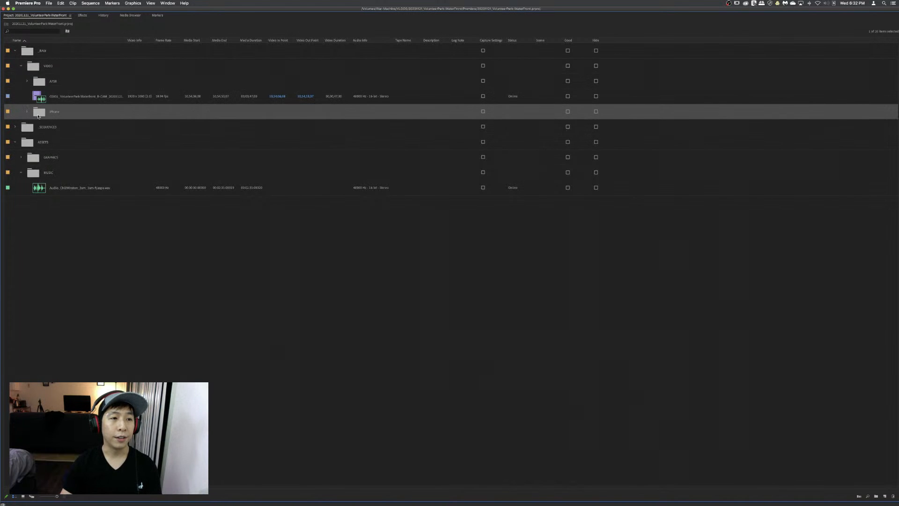
left_click(41, 99)
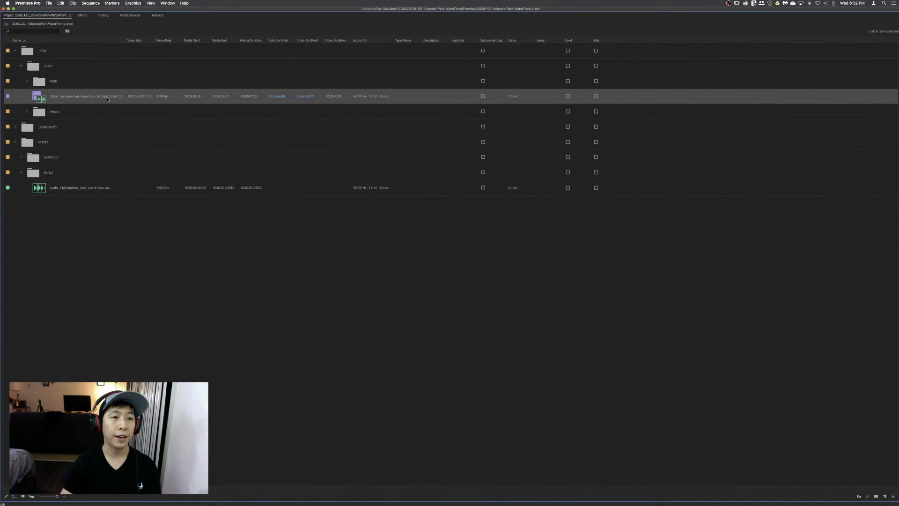
- Look through the A-CAM clips in the first camera bin under VIDEO, and collapse everything back to the _RAW bin
left_click(31, 82)
left_click(26, 82)
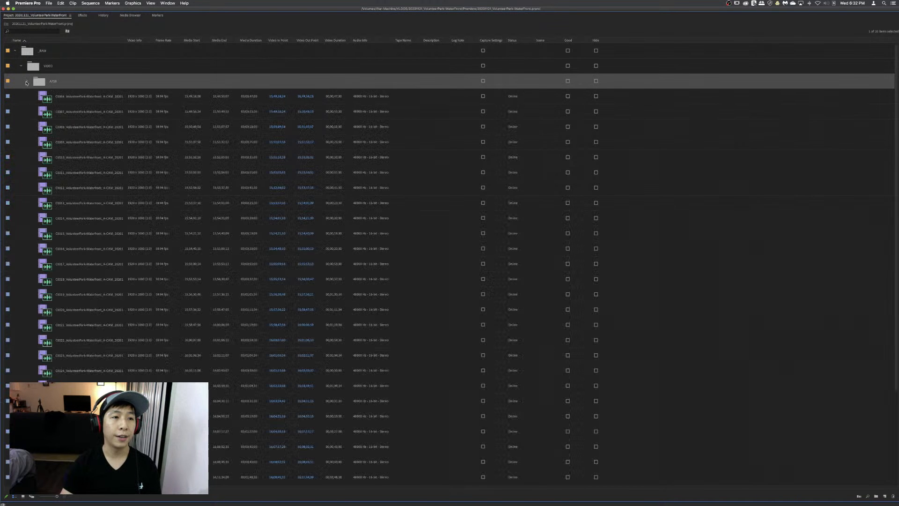
scroll(46, 103, "down", 5)
scroll(56, 110, "up", 5)
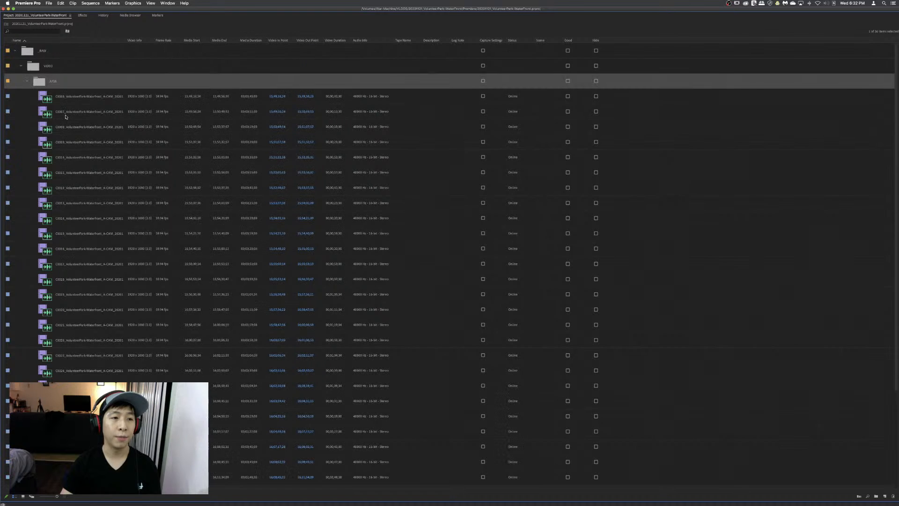
scroll(65, 117, "down", 5)
scroll(65, 117, "up", 5)
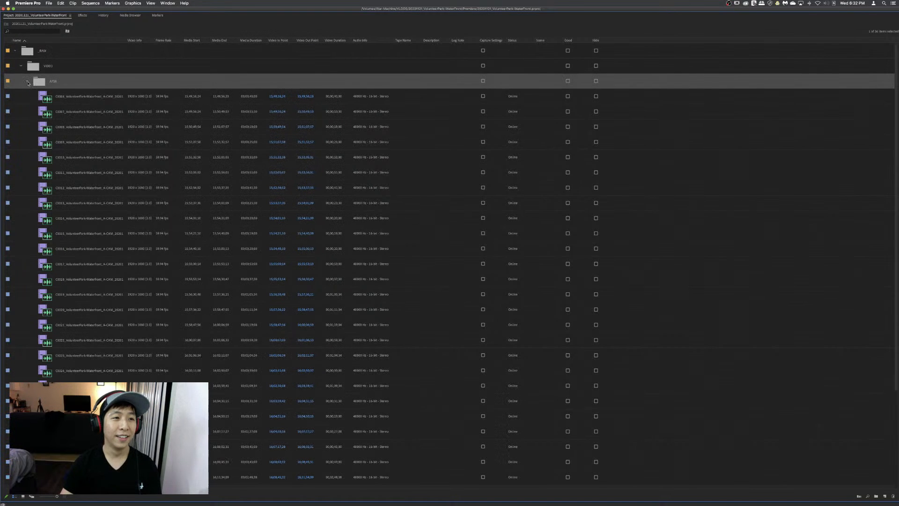
left_click(26, 81)
left_click(21, 66)
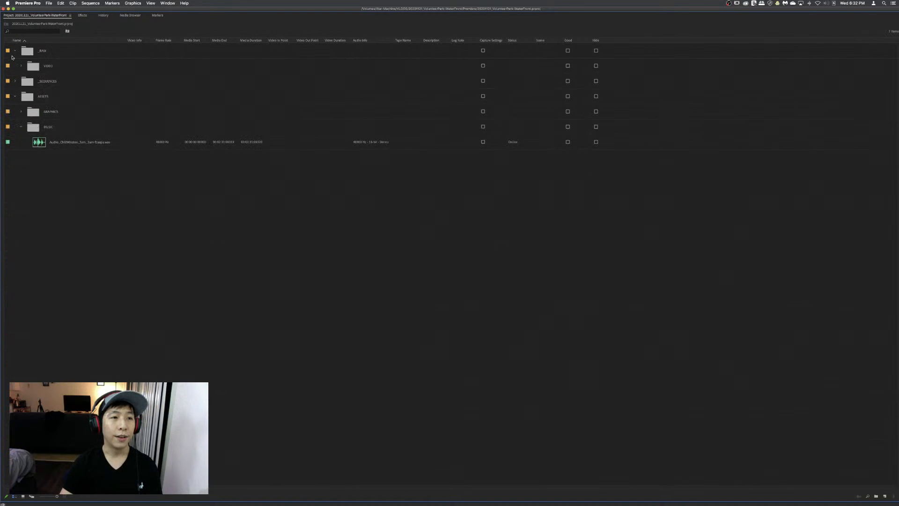
left_click(14, 52)
- Expand the _SEQUENCES bin and examine the assembly, edit, finish and NESTS bins with their sub-bins and sequences
left_click(15, 66)
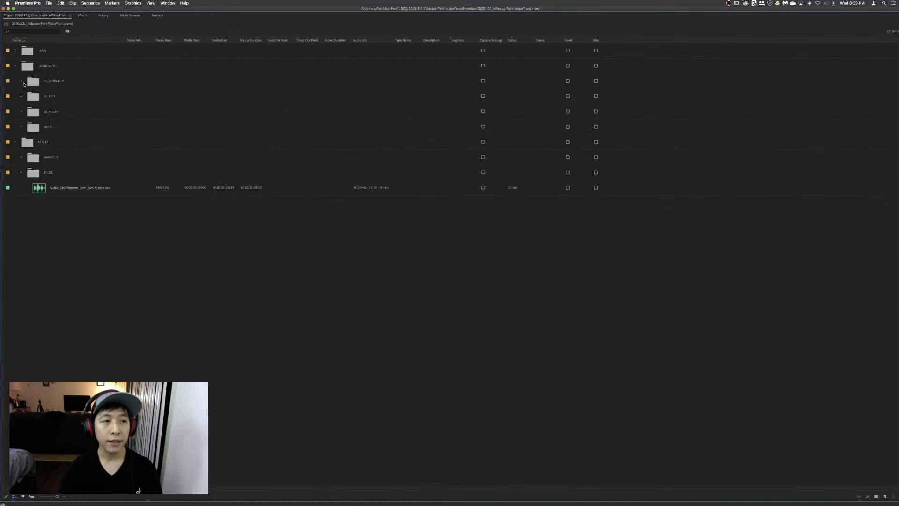
left_click(21, 81)
left_click(27, 96)
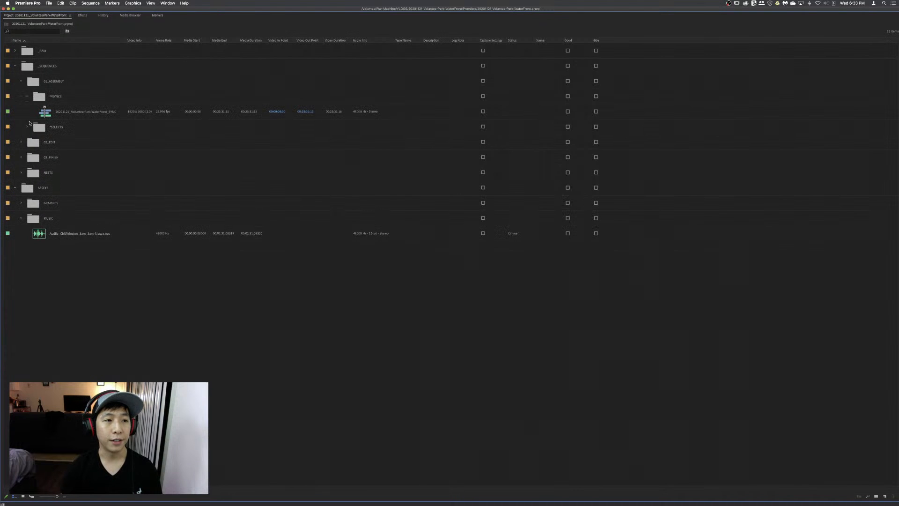
left_click(27, 127)
left_click(21, 157)
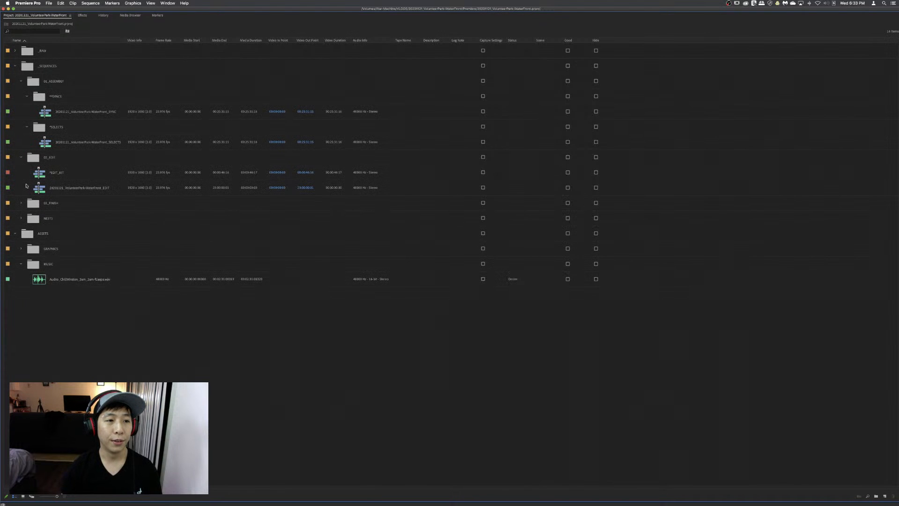
left_click(21, 203)
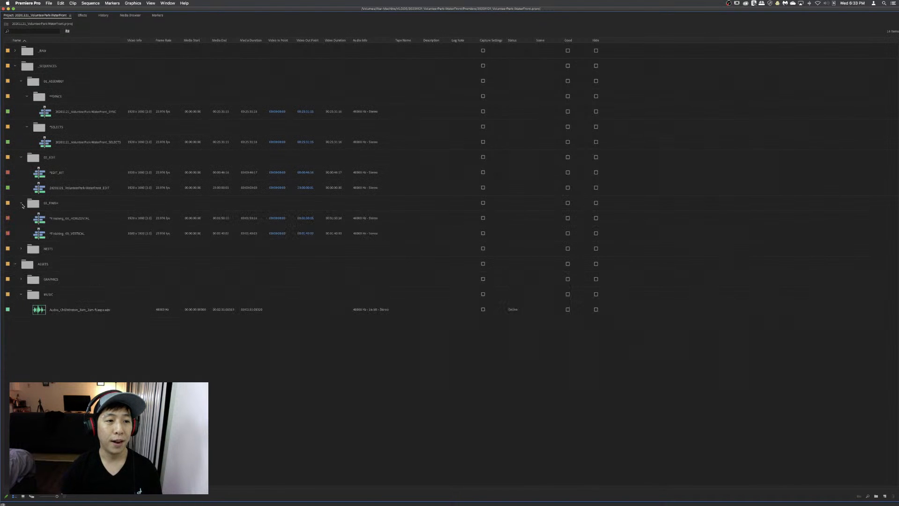
left_click(21, 248)
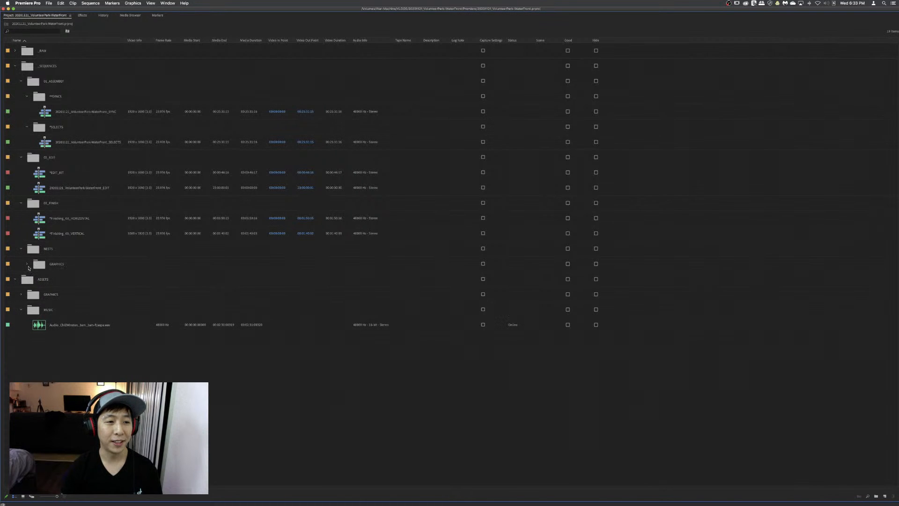
left_click(27, 264)
left_click(27, 264)
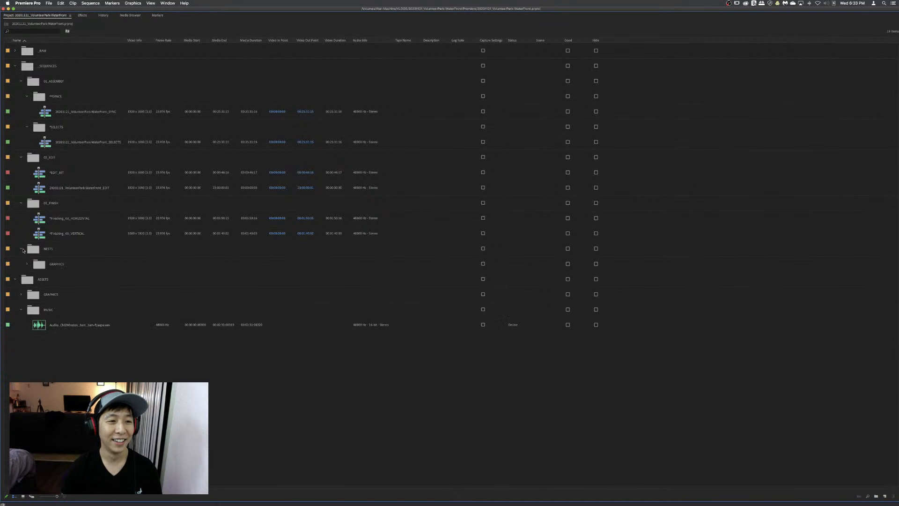
- Collapse the NESTS, finish, edit and assembly bins inside _SEQUENCES, dismissing the import dialog without importing anything
left_click(20, 248)
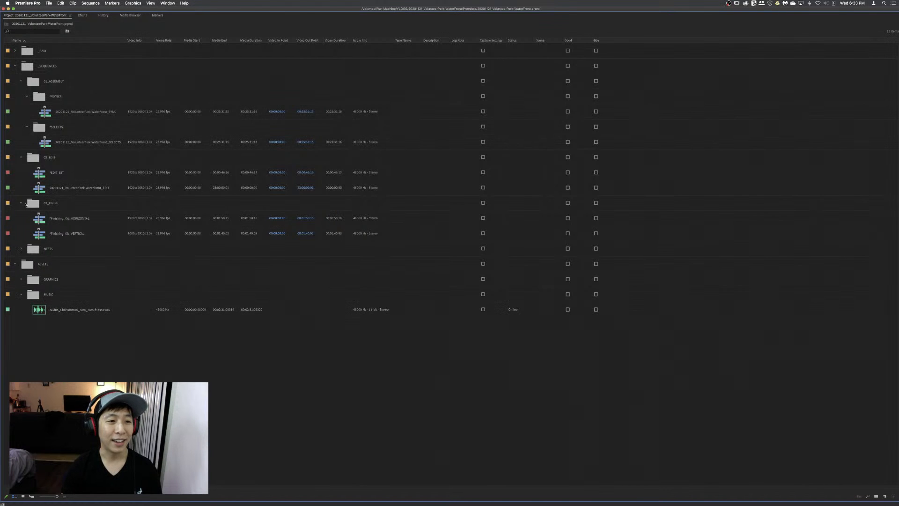
left_click(21, 203)
left_click(20, 158)
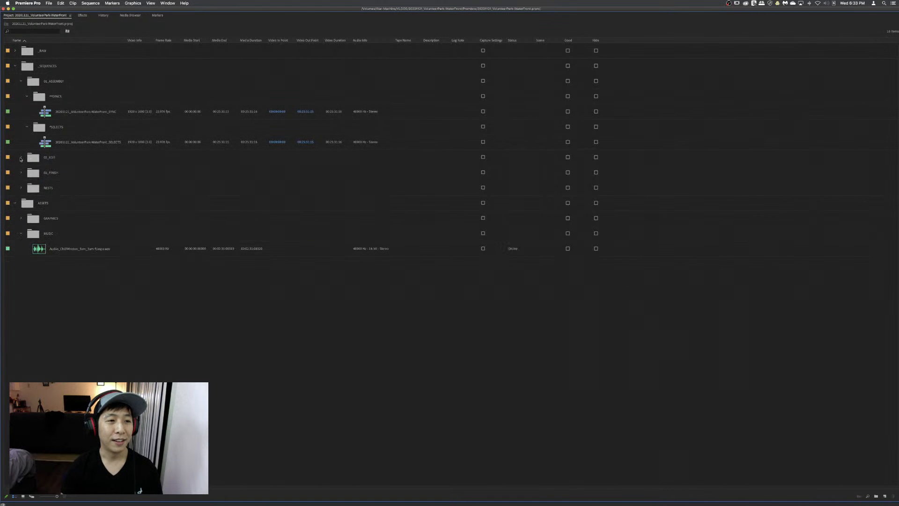
left_click(27, 127)
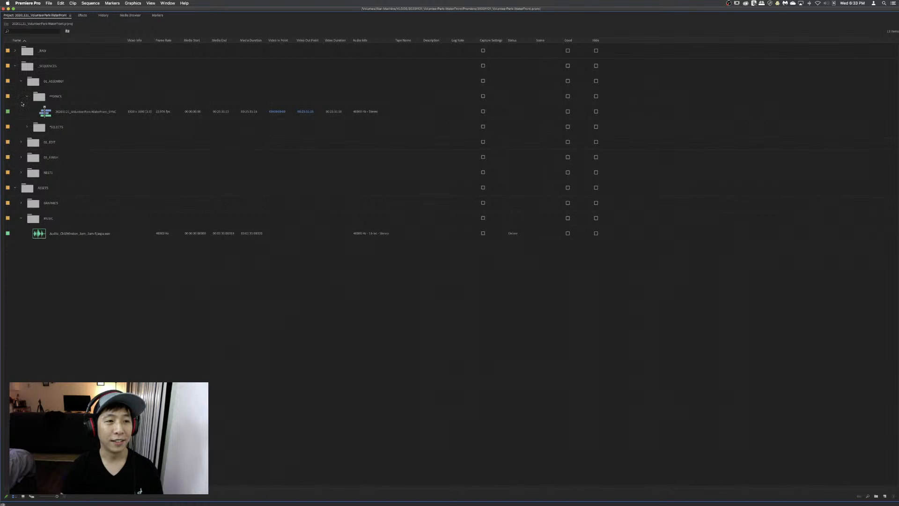
key("super+i")
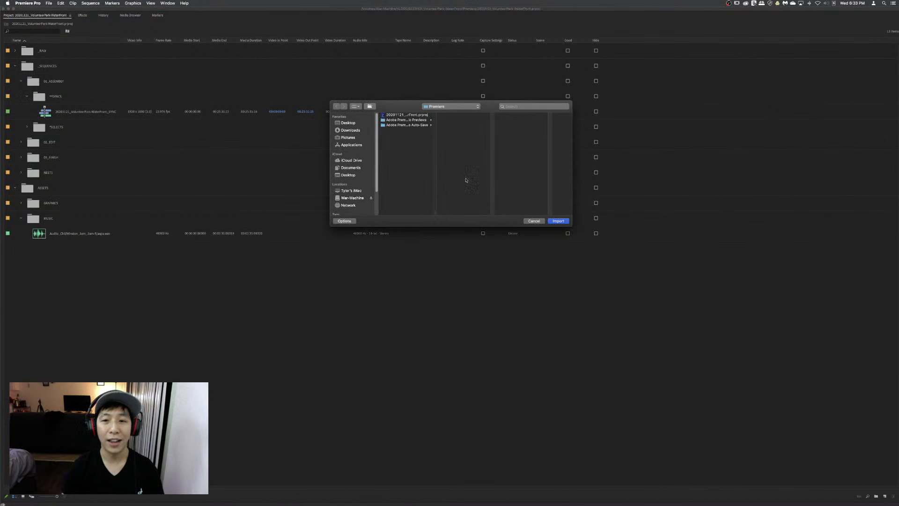
left_click(539, 222)
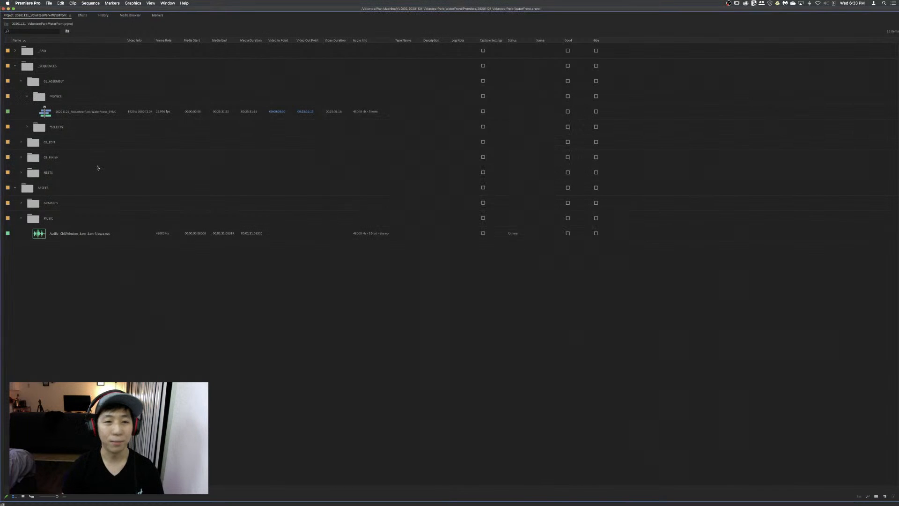
left_click(26, 95)
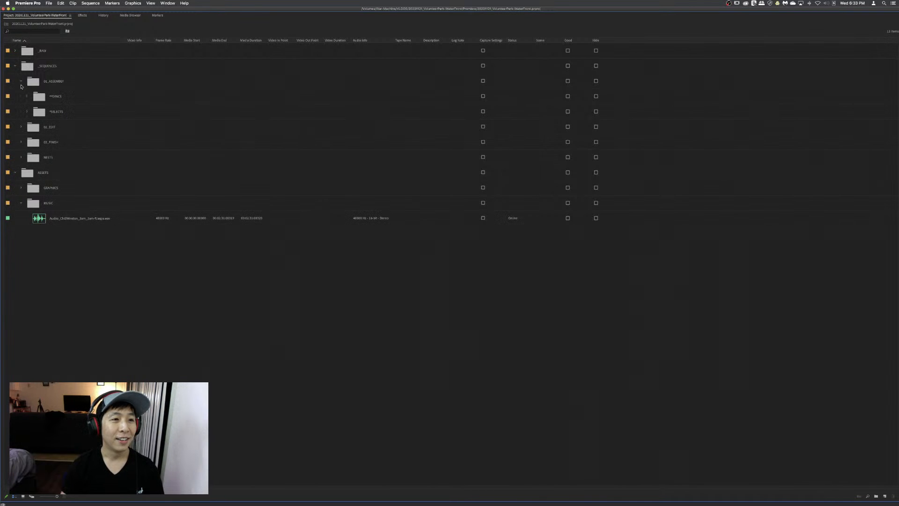
left_click(21, 81)
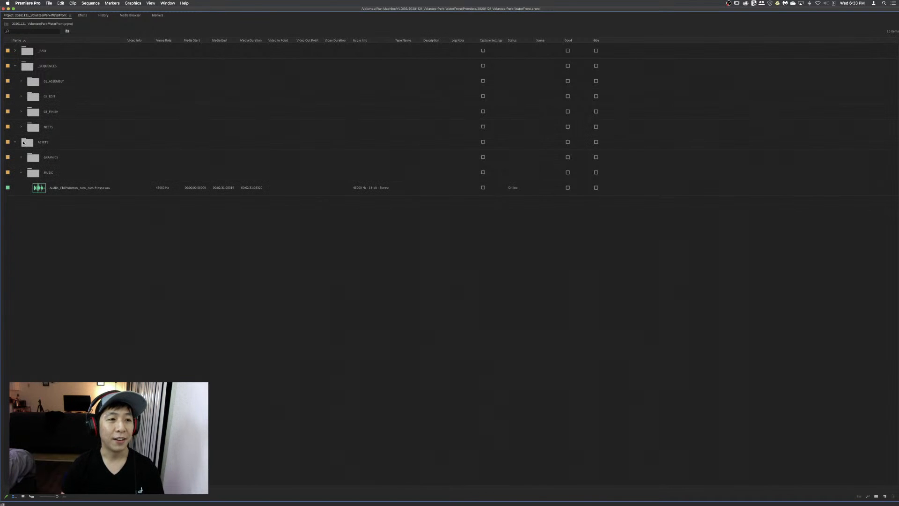
- Expand the GRAPHICS bin under ASSETS, examine its ADJUSTMENT LAYER and MATTES bins, and collapse it again
left_click(20, 158)
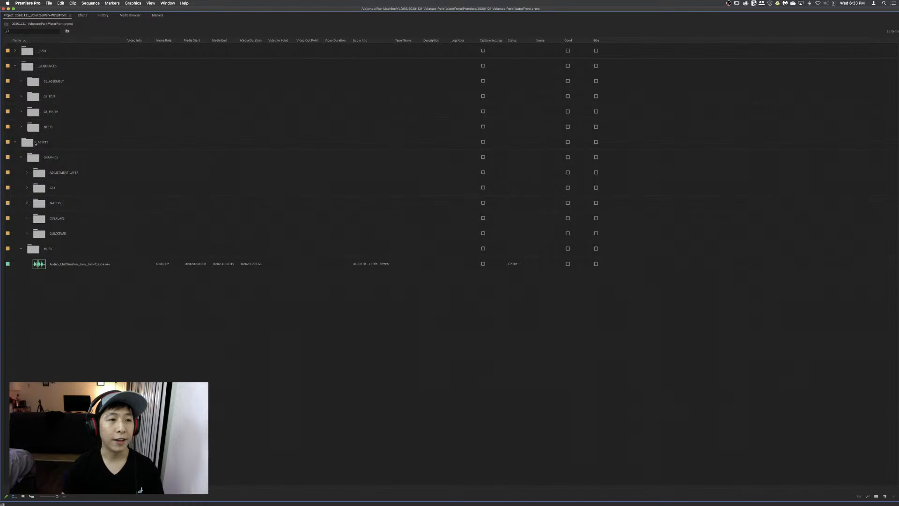
left_click(40, 145)
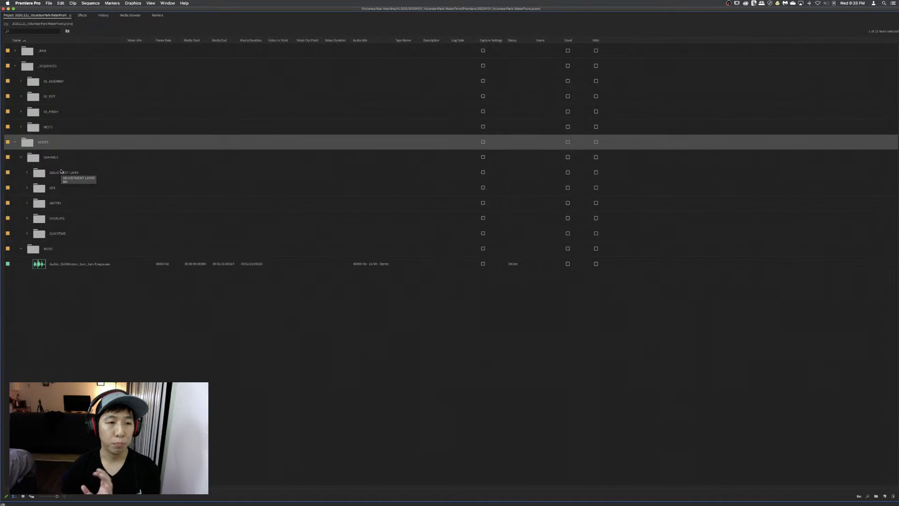
left_click(28, 173)
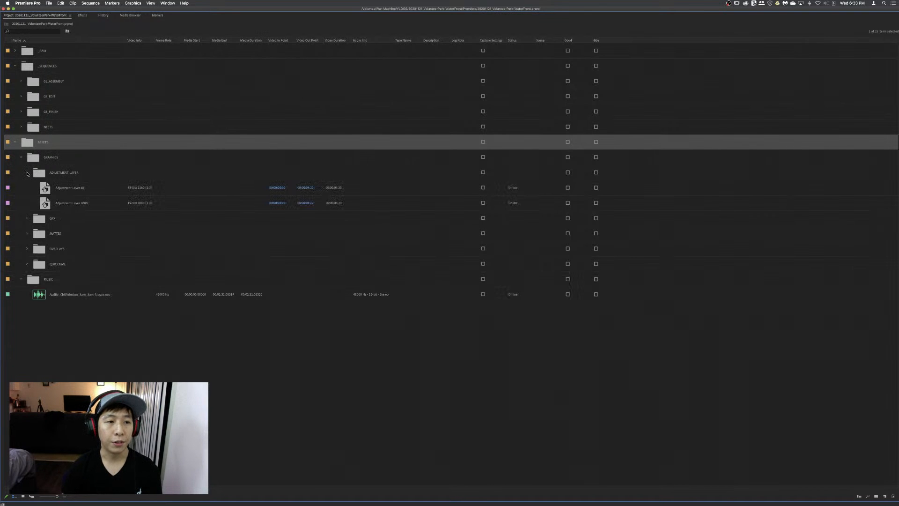
left_click(28, 174)
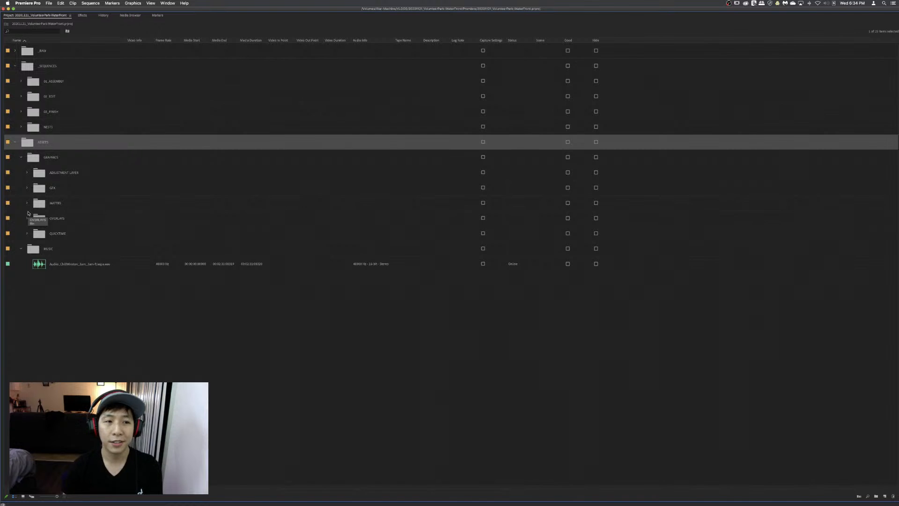
left_click(28, 205)
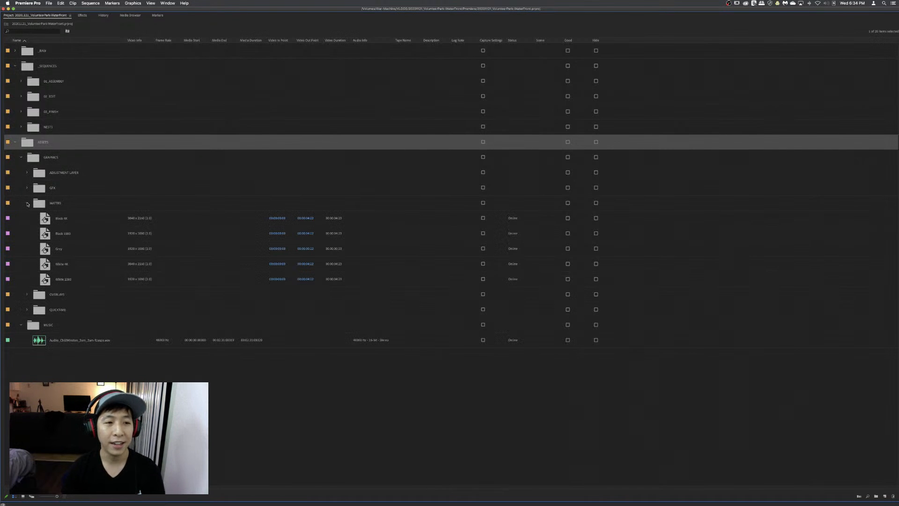
left_click(27, 204)
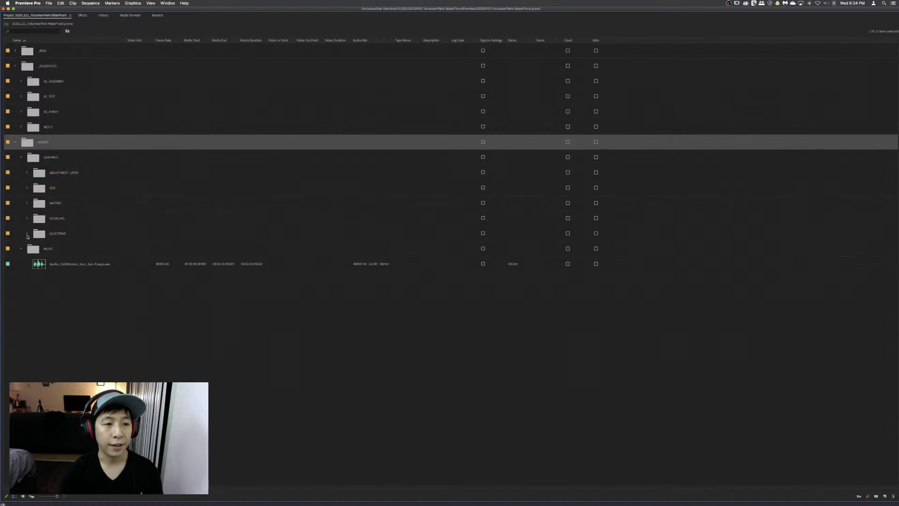
left_click(17, 158)
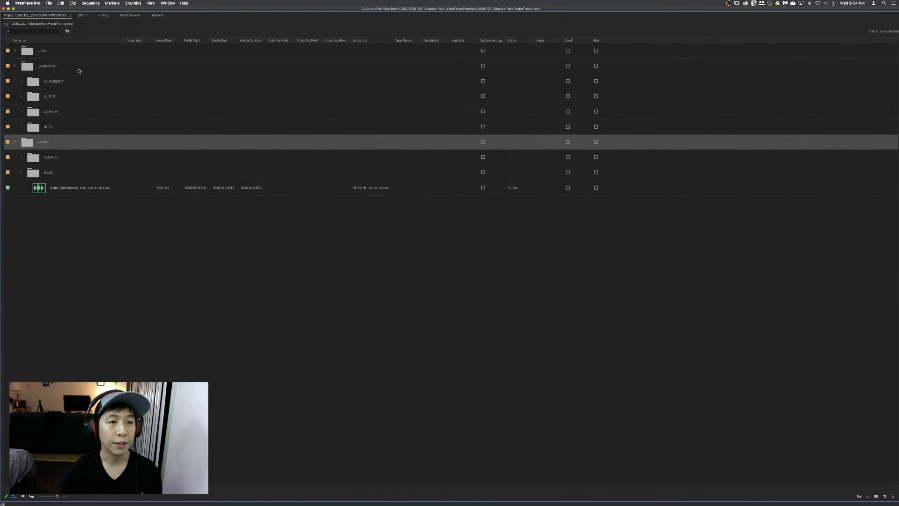
- Restore the normal panel layout and open the MUSIC bin's audio track in the Source monitor, cueing it at 00;00;03;04
left_click(91, 255)
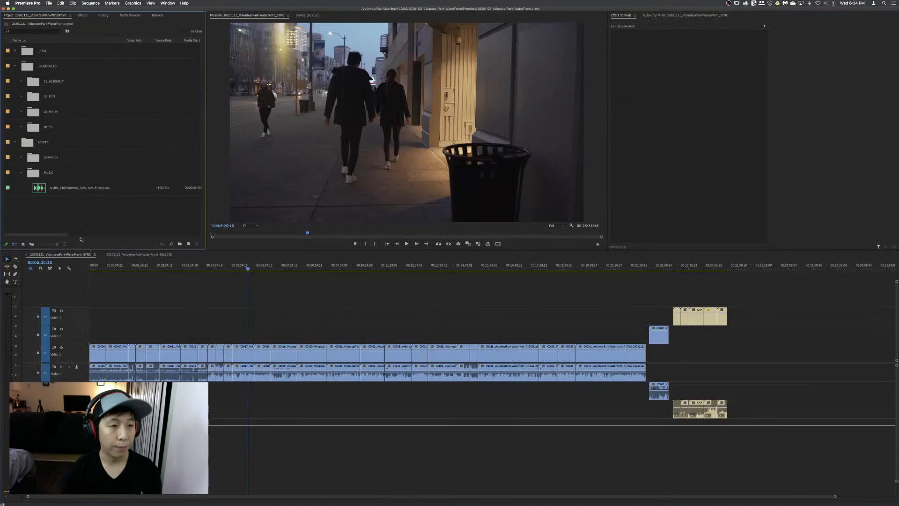
key("grave")
left_click(41, 188)
double_click(41, 189)
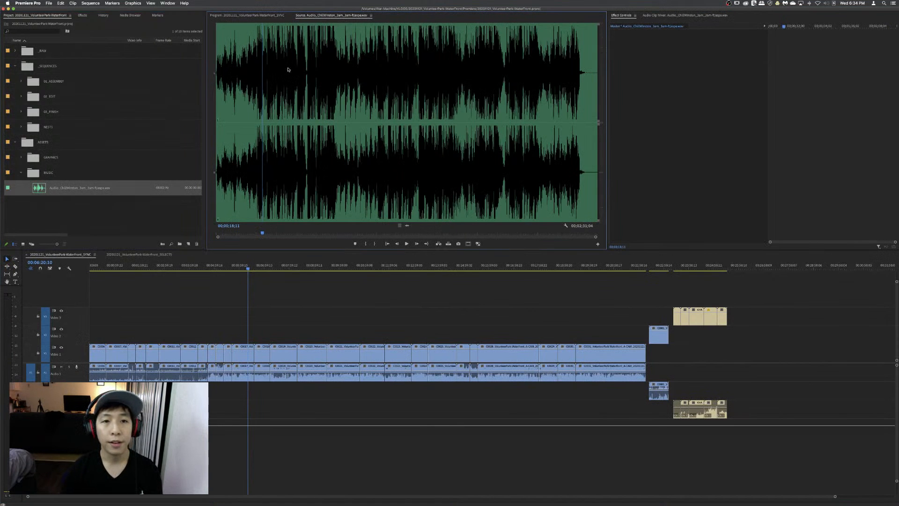
left_click(257, 73)
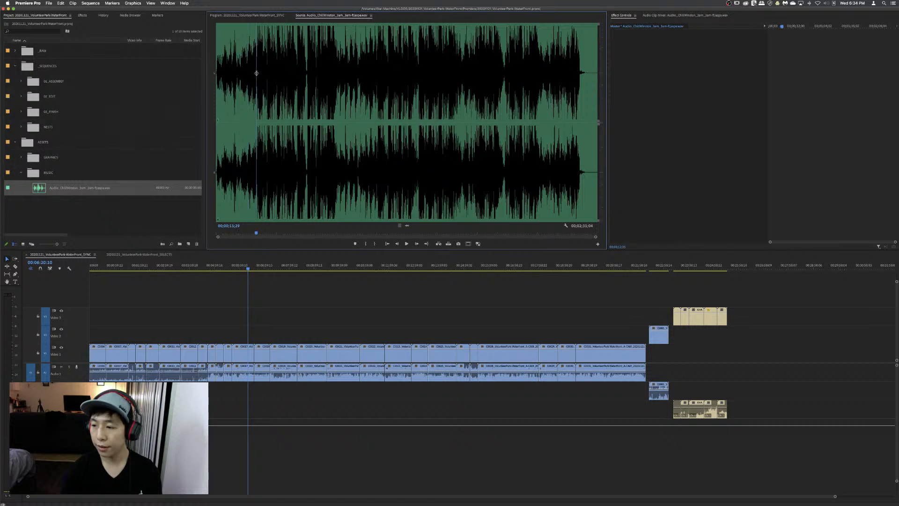
left_click(224, 80)
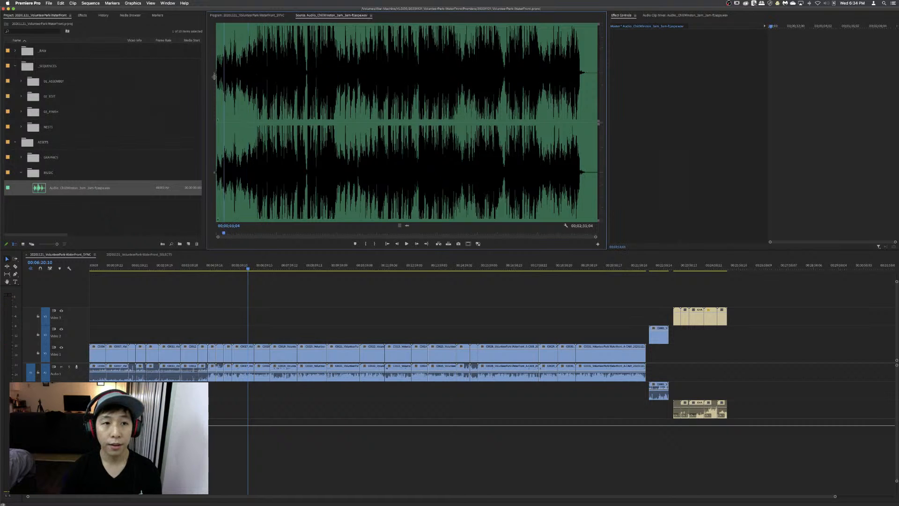
- Audition the music track from its beginning, skip ahead to the quiet break, and stop around 00;00;34;11
key("space")
key("Home")
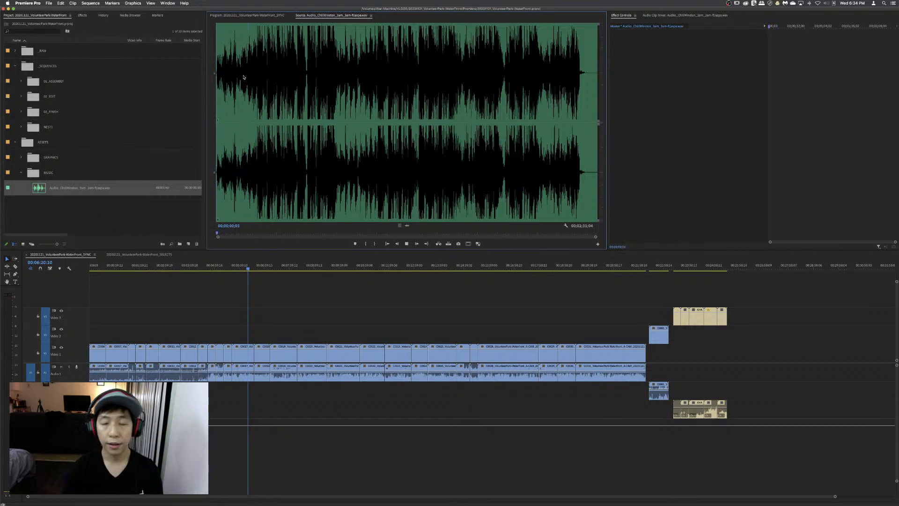
key("space")
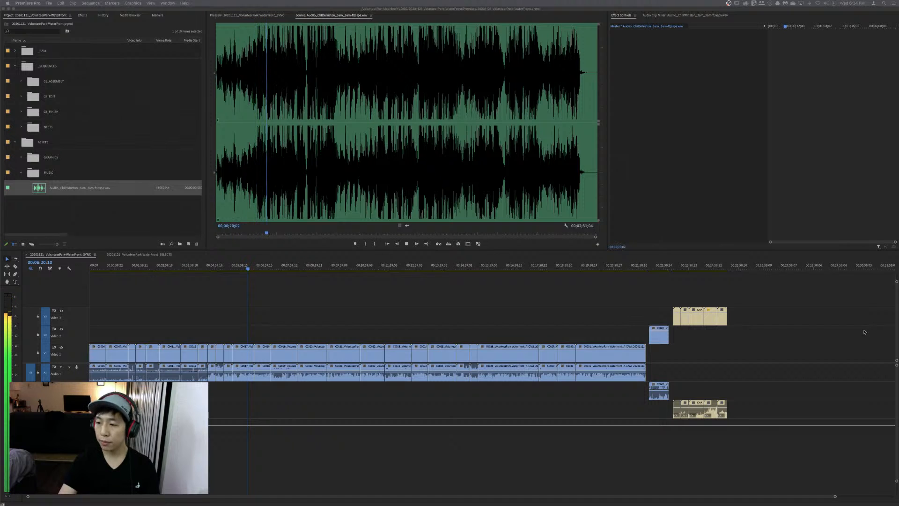
left_click(294, 190)
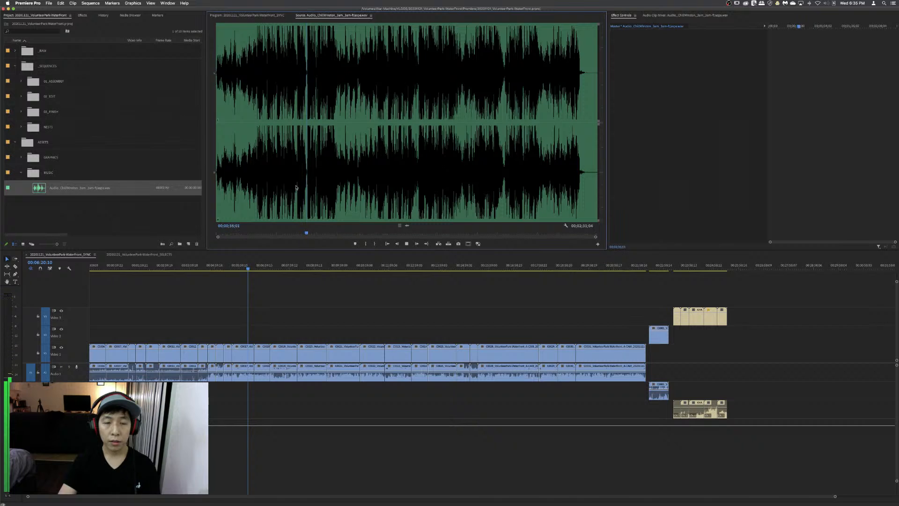
left_click(303, 179)
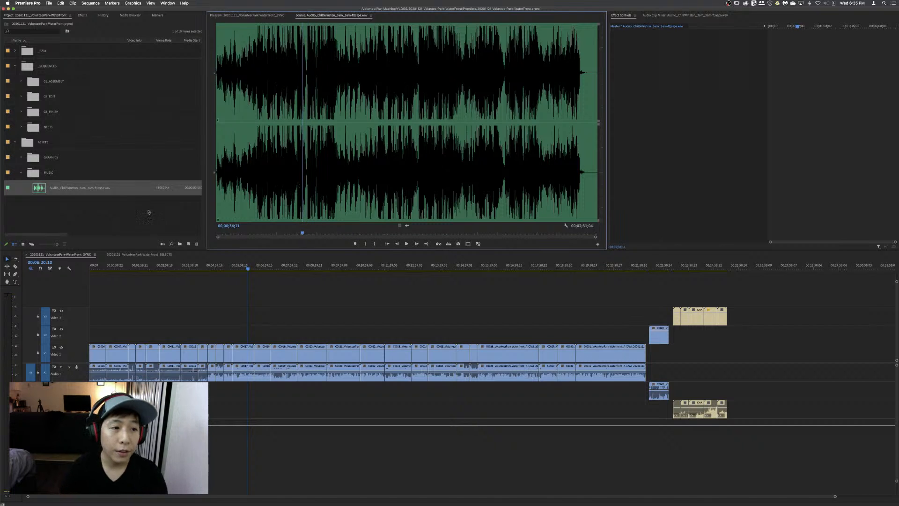
- Reduce the size of the bin and clip icons in the project list to the minimum
left_click(45, 244)
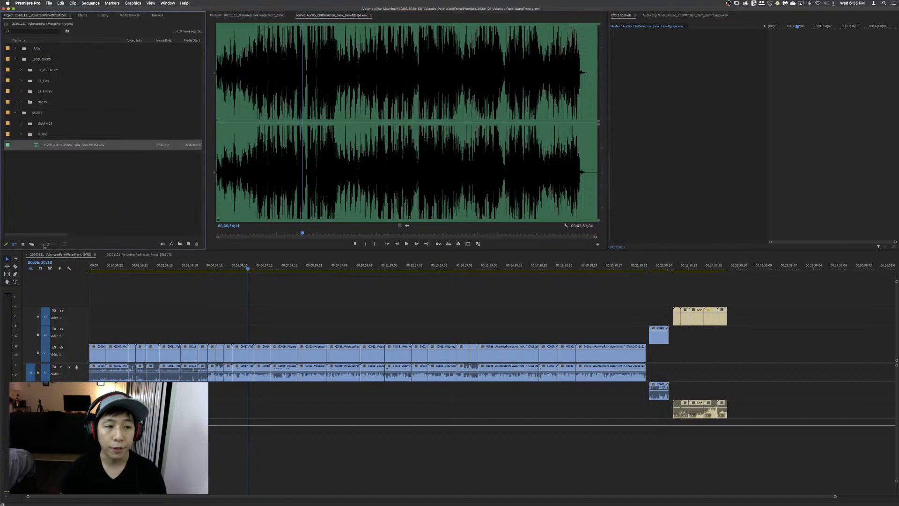
left_click_drag(44, 244, 39, 245)
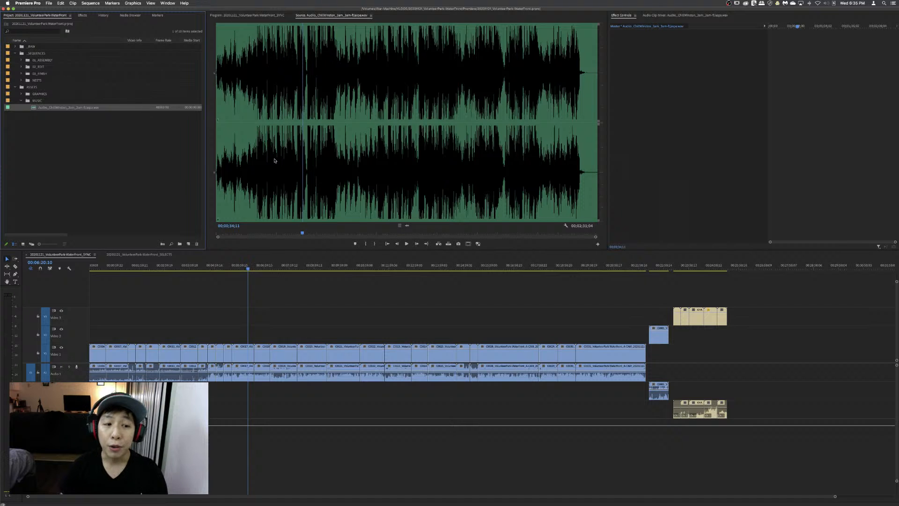
left_click(143, 319)
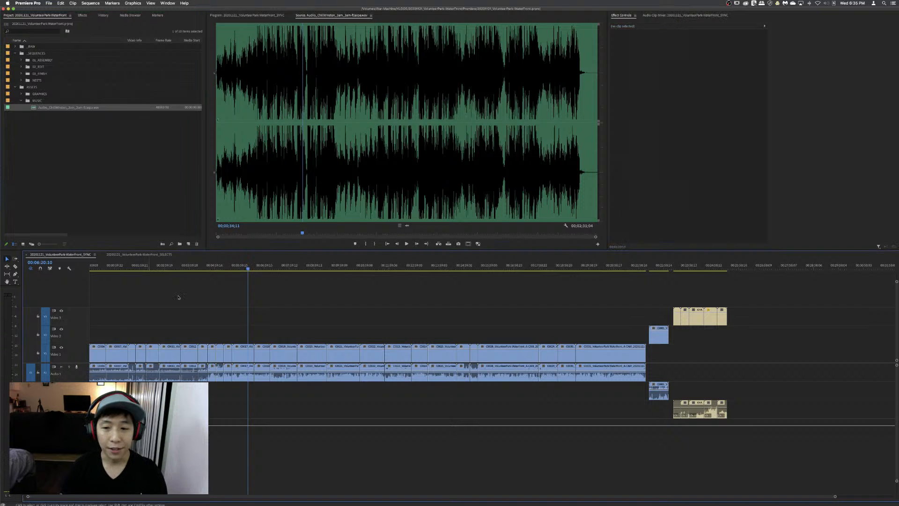
- Preview the SYNC sequence at several points, recheck the music waveform, and return the sequence playhead to 00:00:00:00
left_click(439, 266)
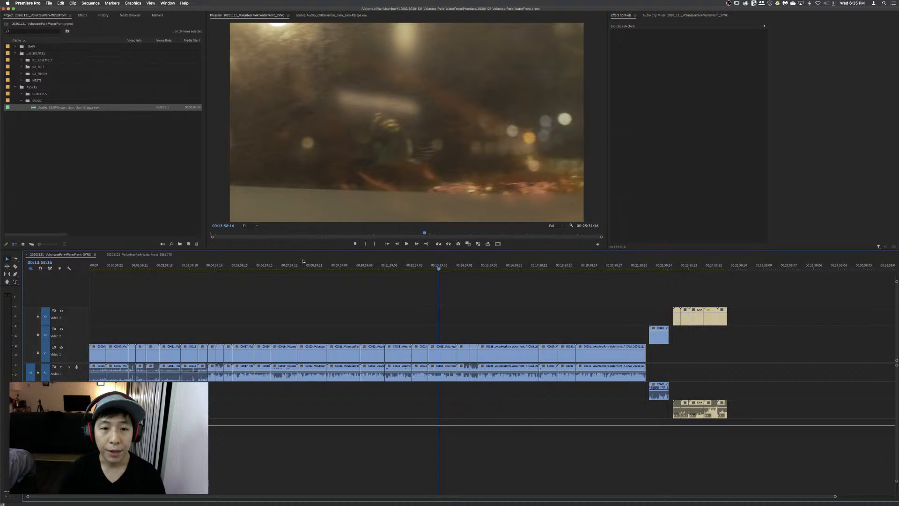
left_click(254, 266)
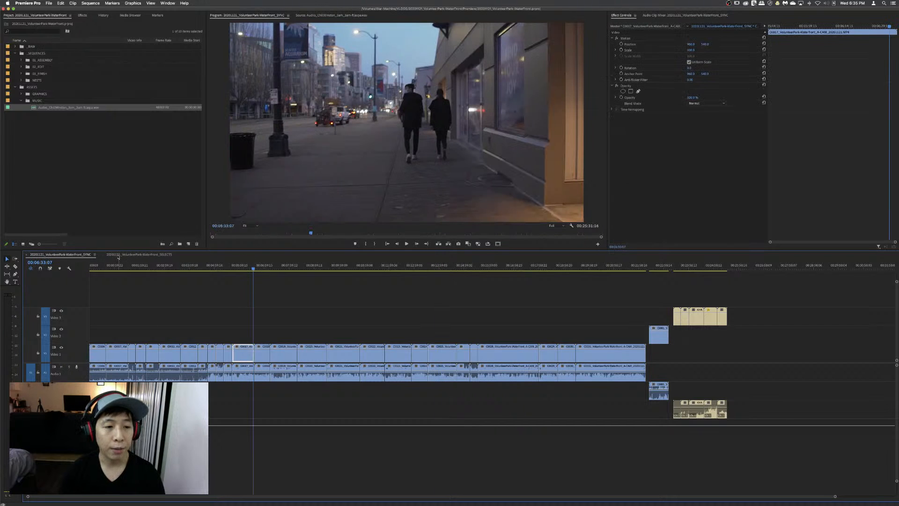
left_click(324, 15)
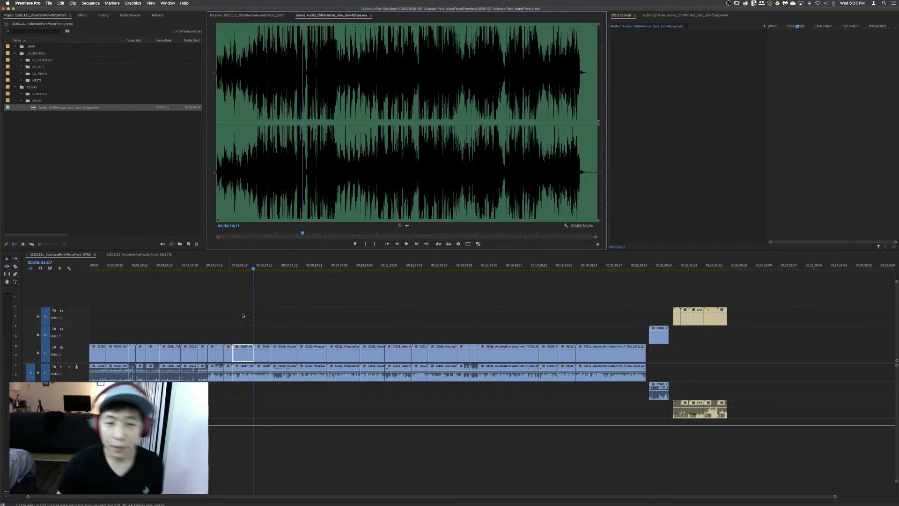
left_click(96, 268)
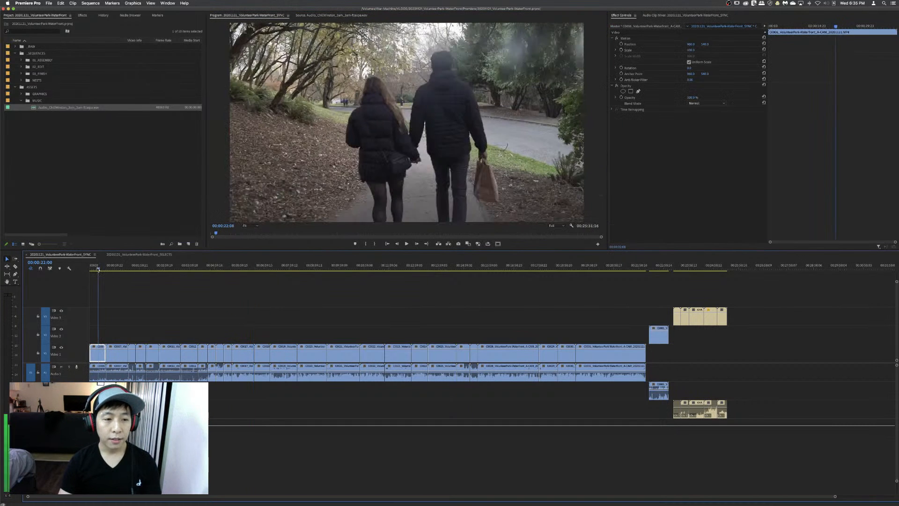
key("Home")
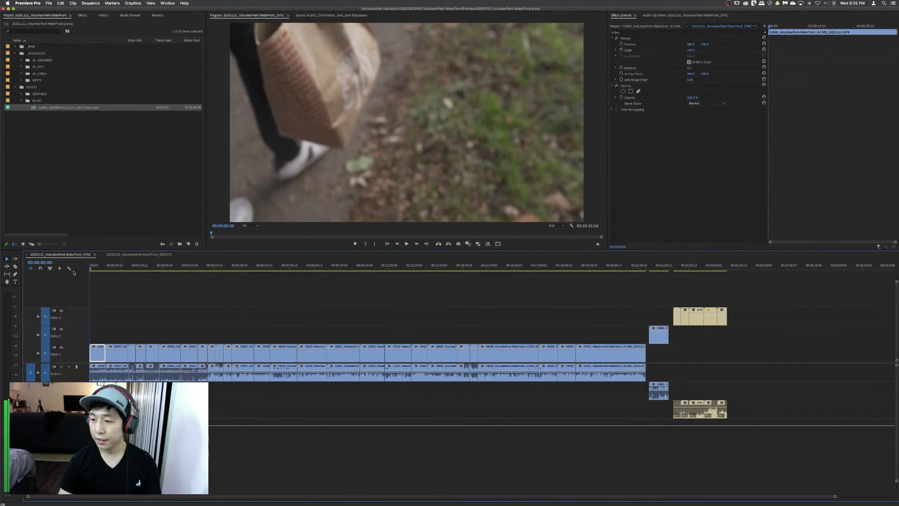
left_click(133, 286)
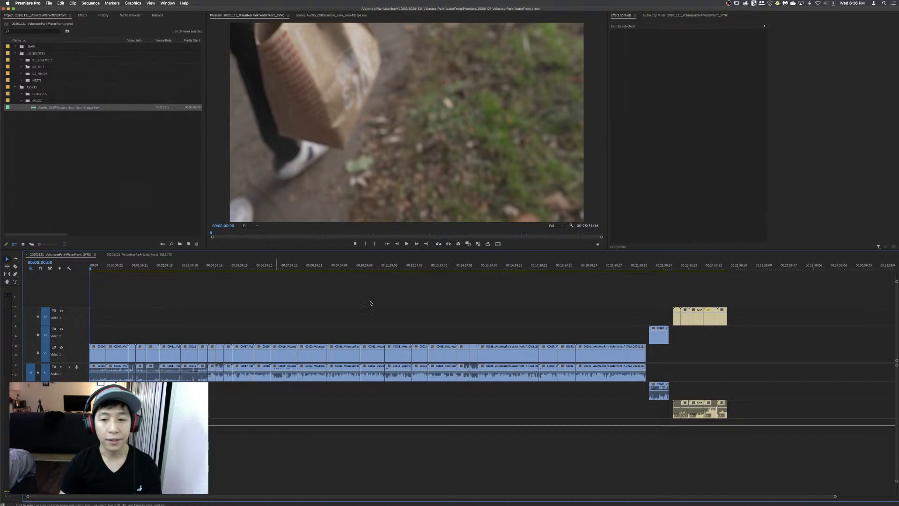
- Move the B-cam clip on Video 2 with its audio further along the timeline, past the clips on Video 3
left_click_drag(659, 335, 793, 334)
left_click(219, 321)
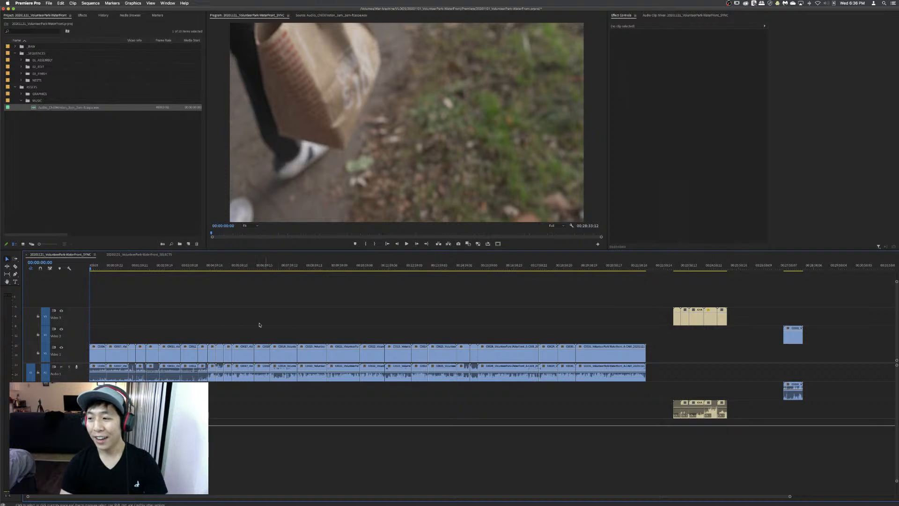
left_click(224, 311)
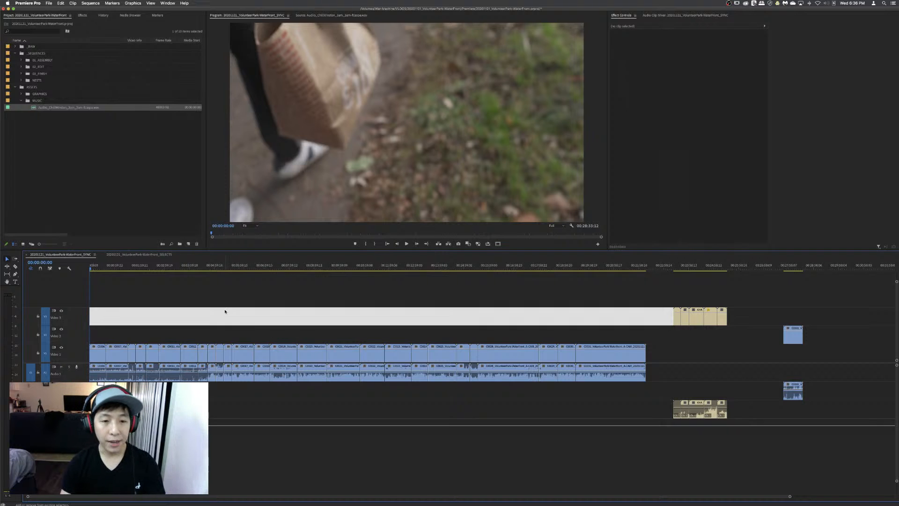
- Enlarge the timeline, examine the separate camera clip groups on Video 1, 2 and 3, and restore the normal layout
key("grave")
left_click(251, 265)
left_click(90, 134)
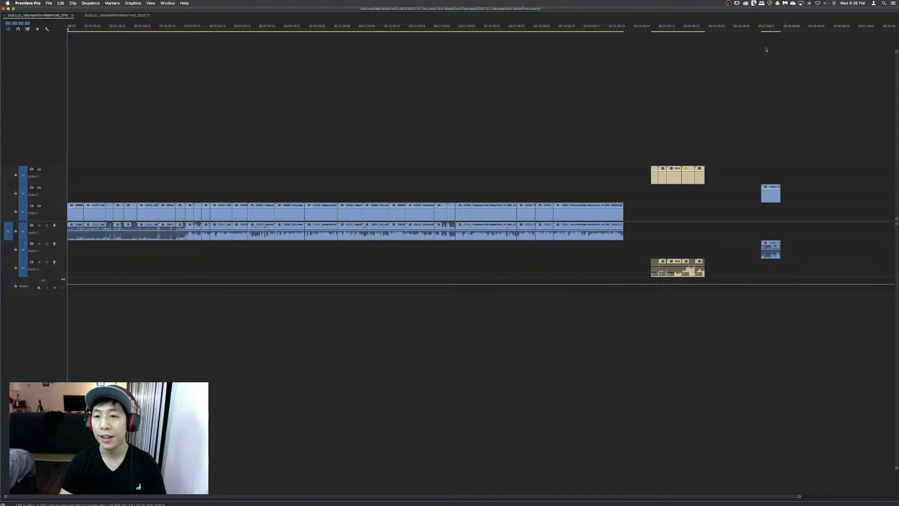
left_click(657, 33)
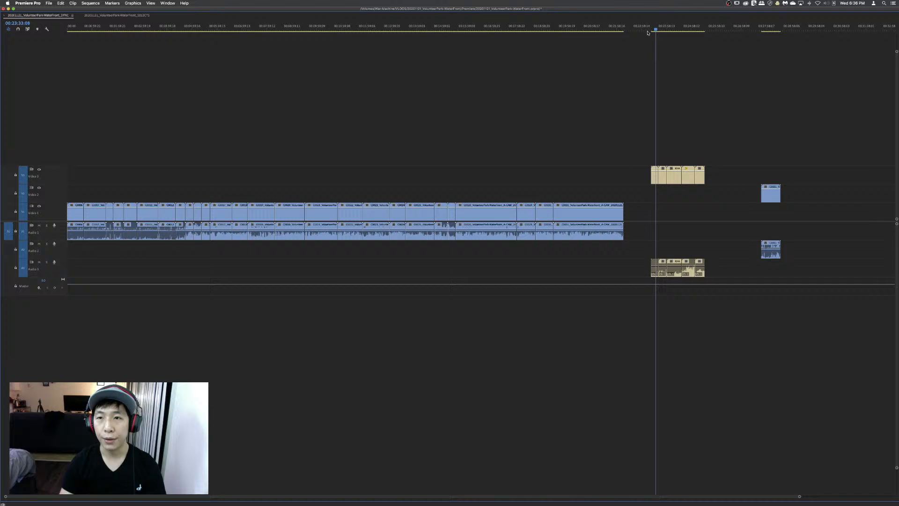
left_click(585, 32)
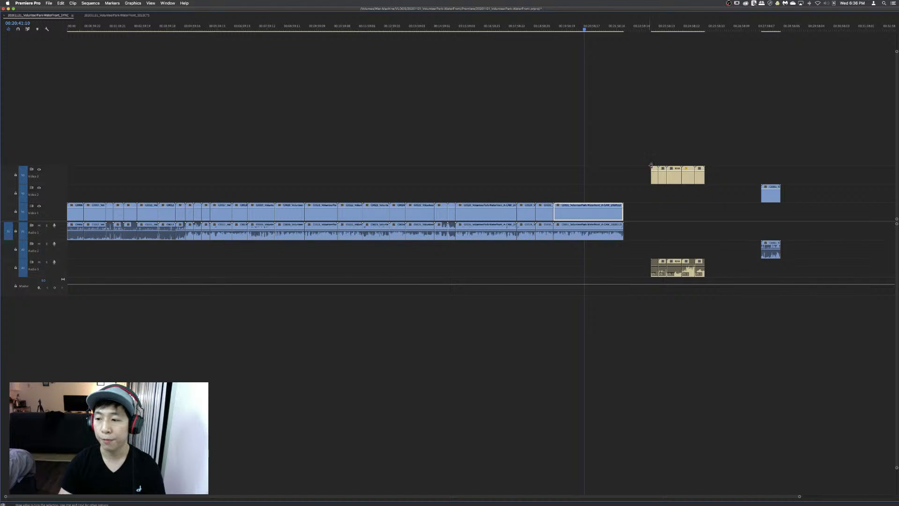
left_click(648, 138)
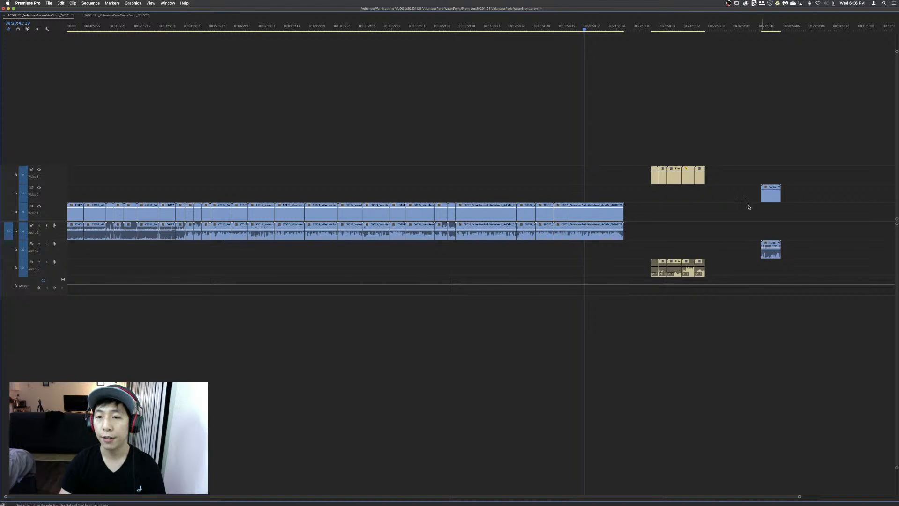
left_click(662, 29)
left_click(770, 30)
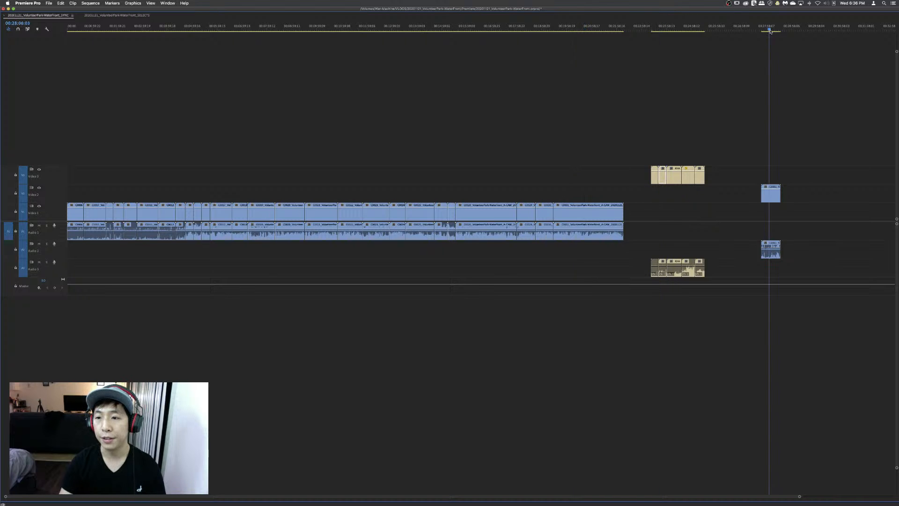
left_click(771, 194)
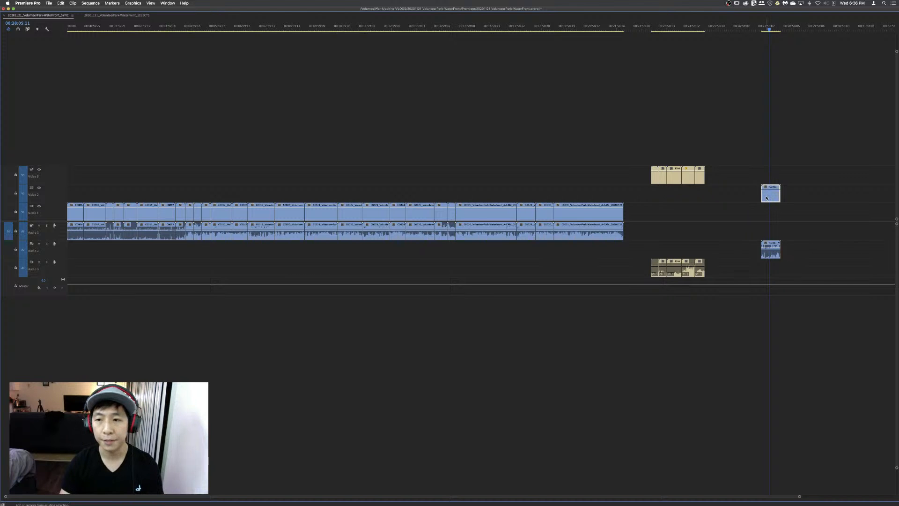
key("grave")
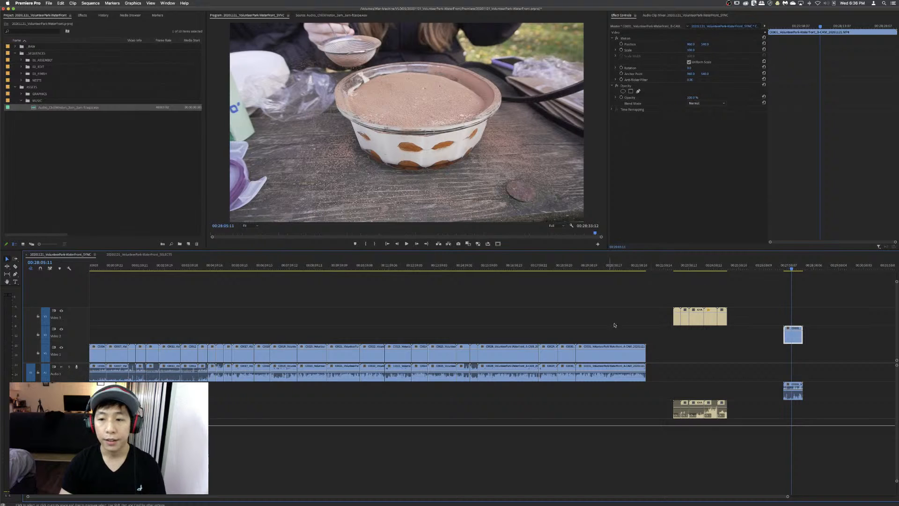
- Assign the Green label to all A-cam clips on Video 1 and their audio, leaving the clips deselected
left_click(600, 320)
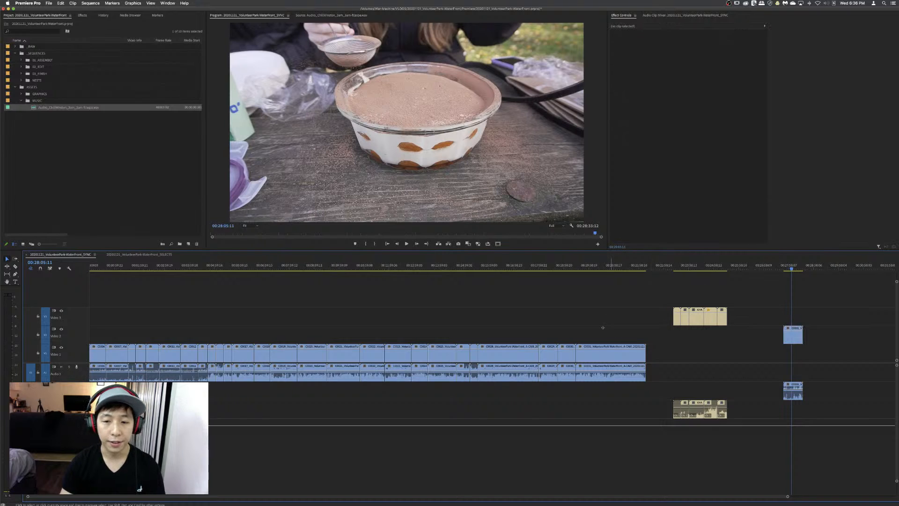
left_click_drag(609, 325, 144, 366)
right_click(176, 357)
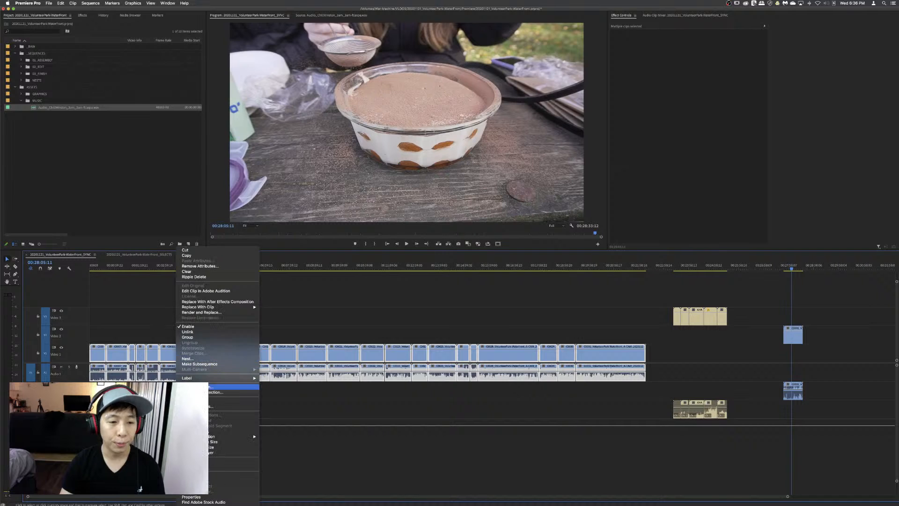
mouse_move(220, 378)
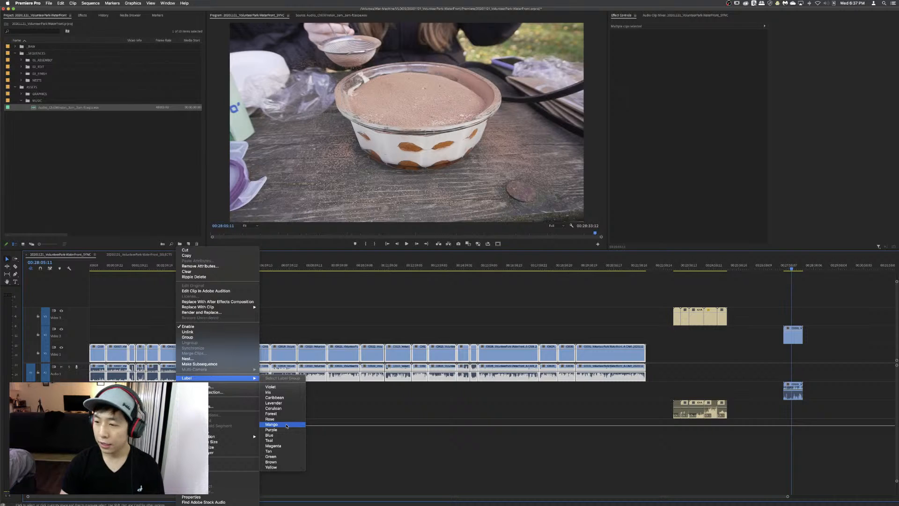
left_click(276, 456)
left_click(306, 320)
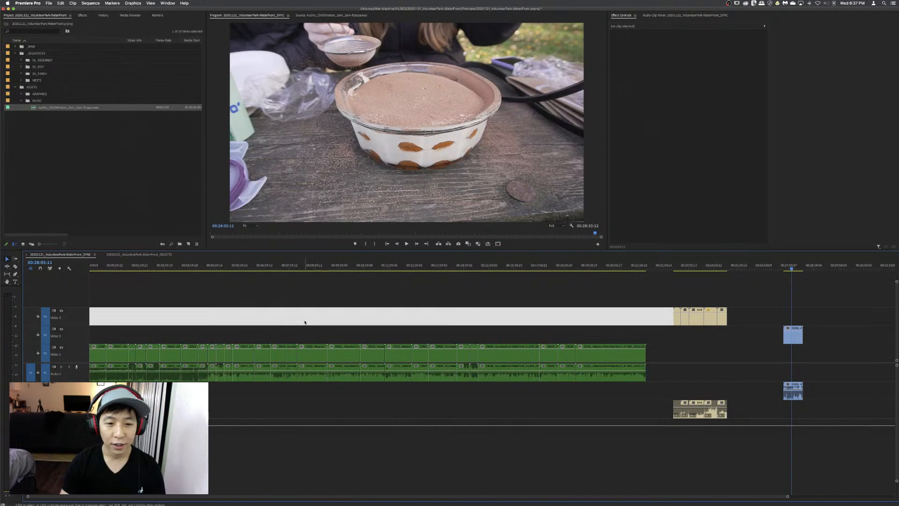
- Preview A-cam, B-cam and C-cam shots across the SYNC sequence, ending on the first A-cam clip at 00:00:22:08
left_click(564, 266)
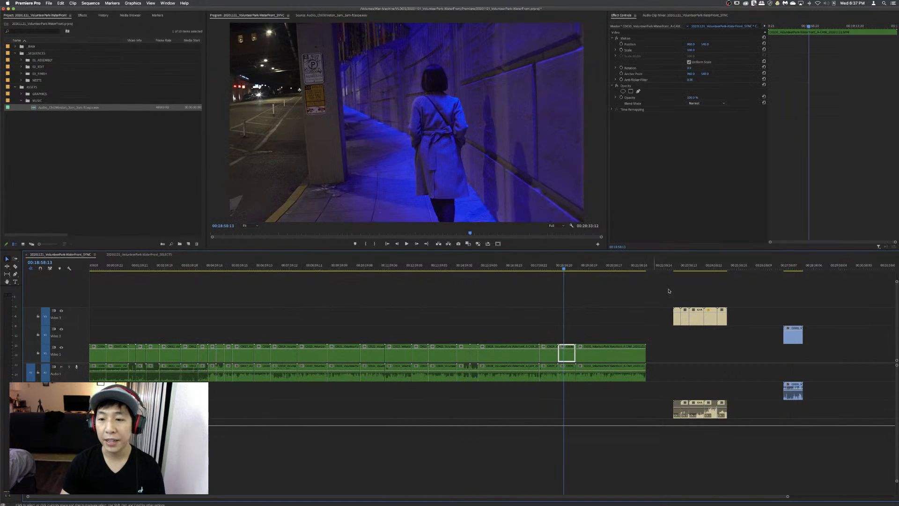
left_click(793, 267)
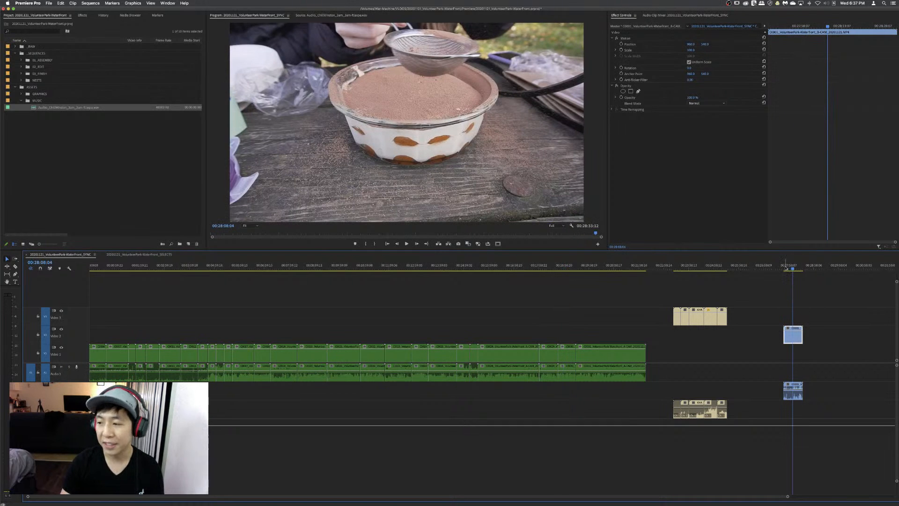
left_click(682, 265)
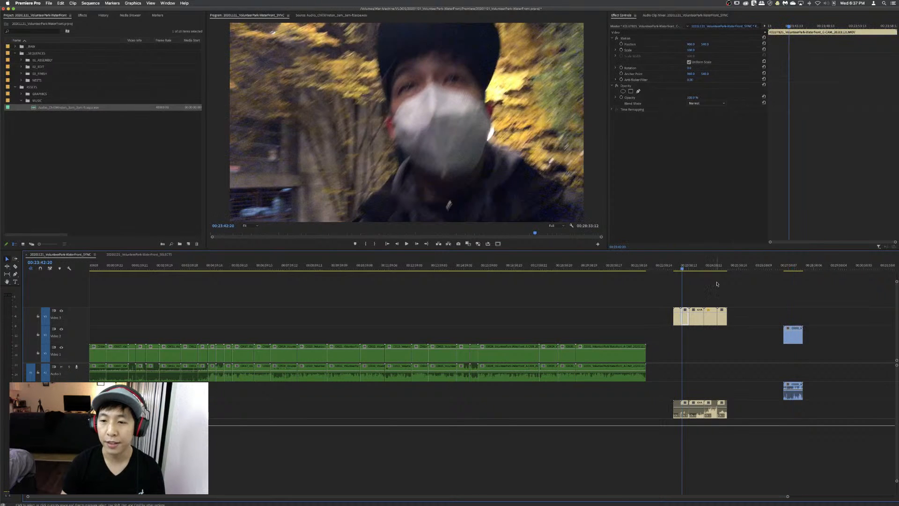
left_click(697, 267)
left_click(708, 266)
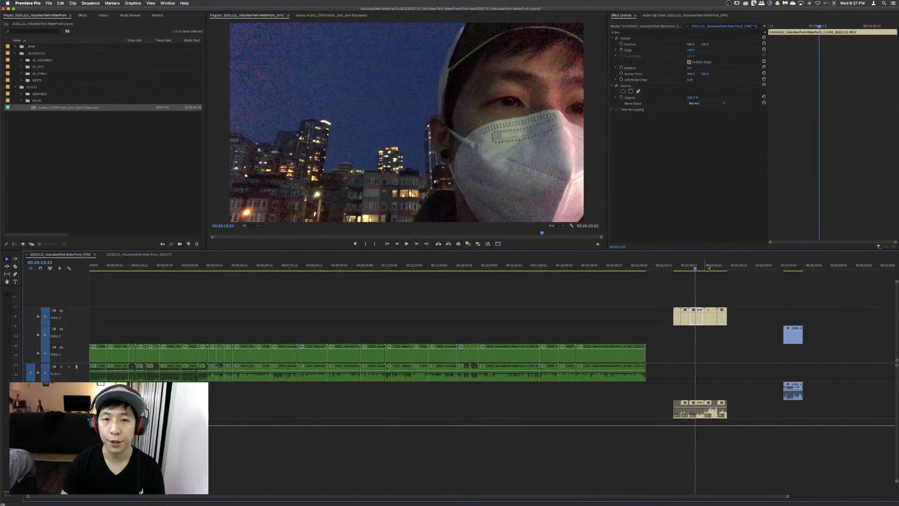
left_click(443, 310)
left_click(247, 302)
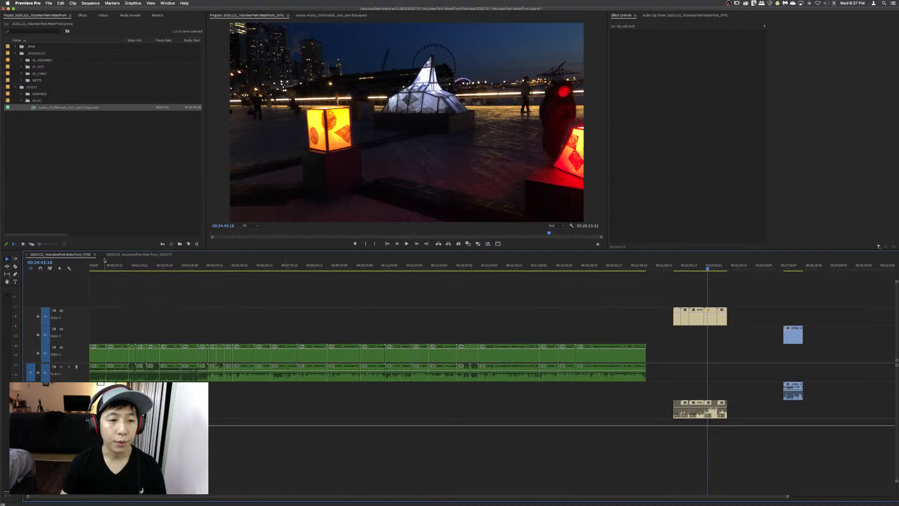
left_click(99, 265)
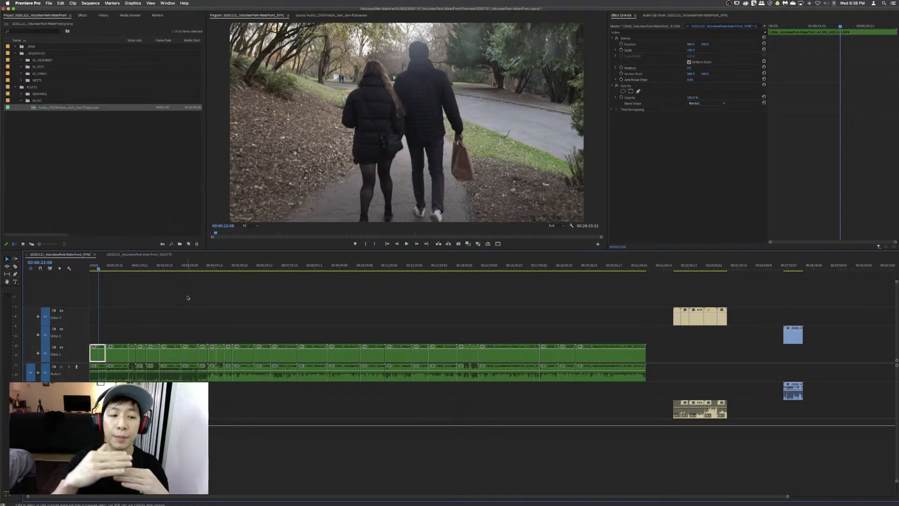
- Move the B-cam dessert clip on Video 2 back above the A-cam footage at about 18 minutes and preview it at 00:18:15:05
left_click(794, 335)
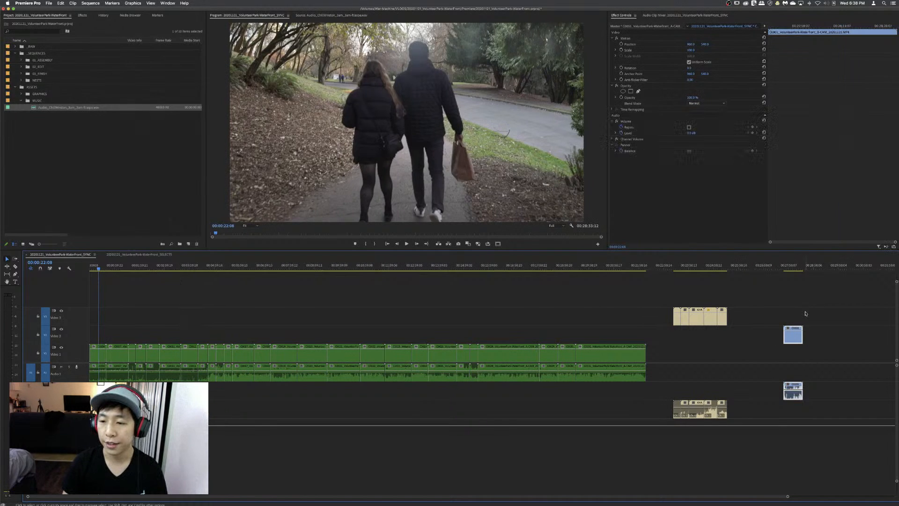
left_click_drag(792, 335, 547, 335)
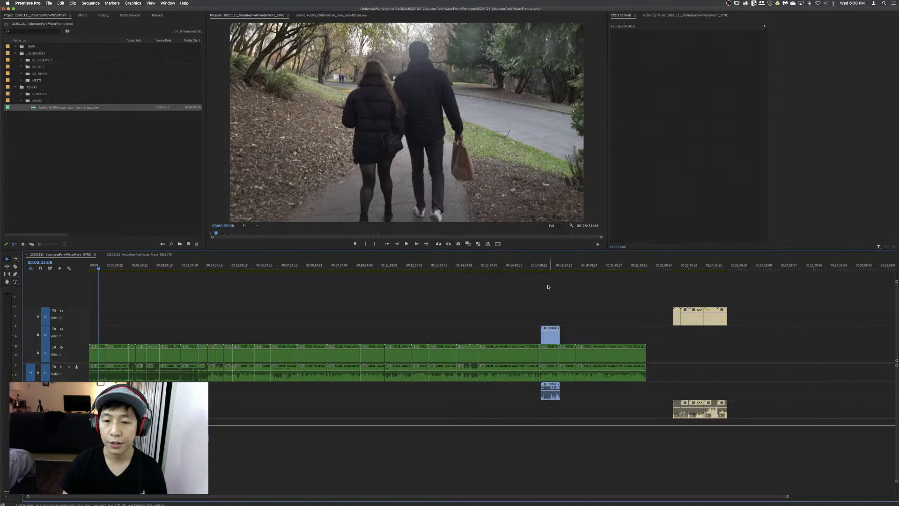
left_click(545, 267)
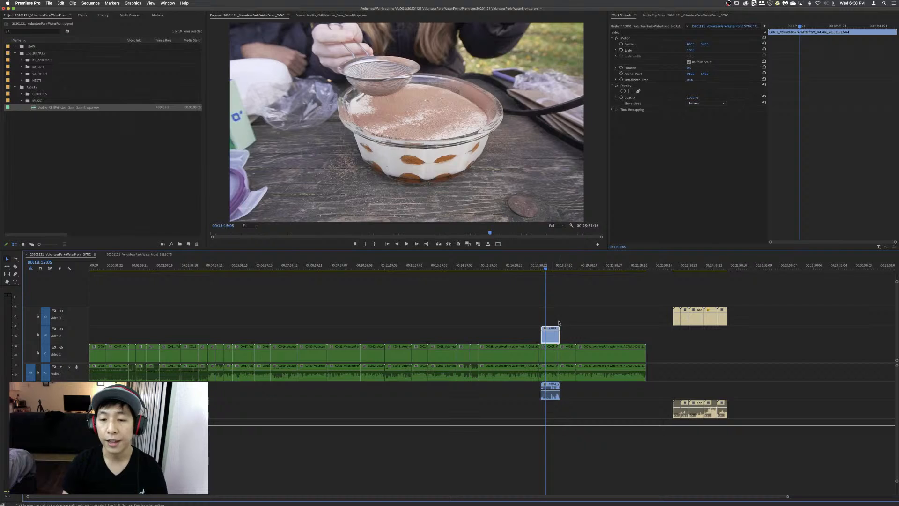
- Select the B-cam dessert clip with the A-cam clip beneath it and locate the Synchronize command without applying it
left_click_drag(559, 323, 543, 403)
right_click(550, 356)
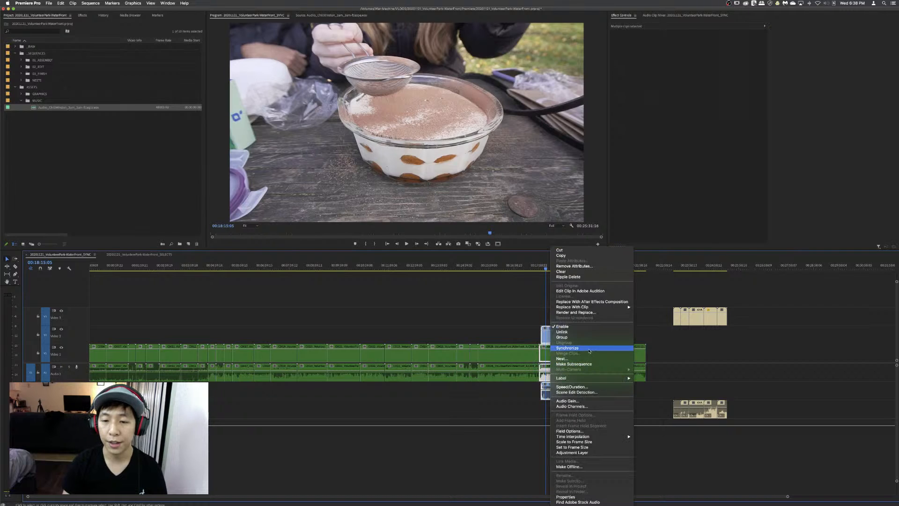
left_click(501, 325)
left_click(580, 331)
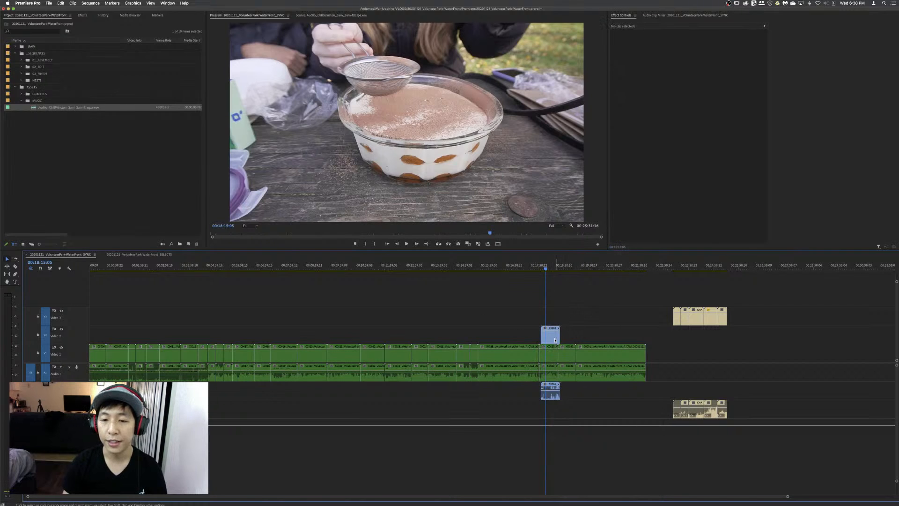
- Move the B-cam dessert clip on Video 2 and its audio past the C-cam clips to the sequence's end, leaving it deselected
left_click(555, 338)
left_click_drag(552, 339, 781, 330)
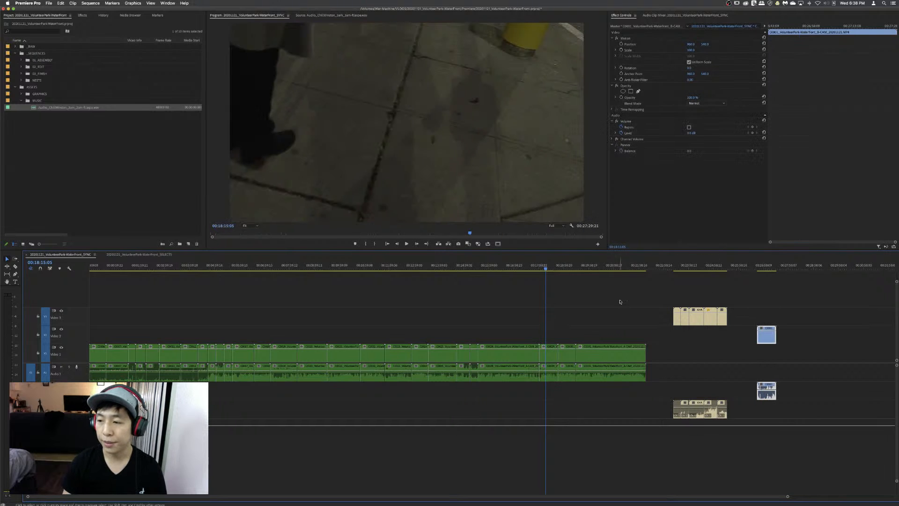
left_click(545, 302)
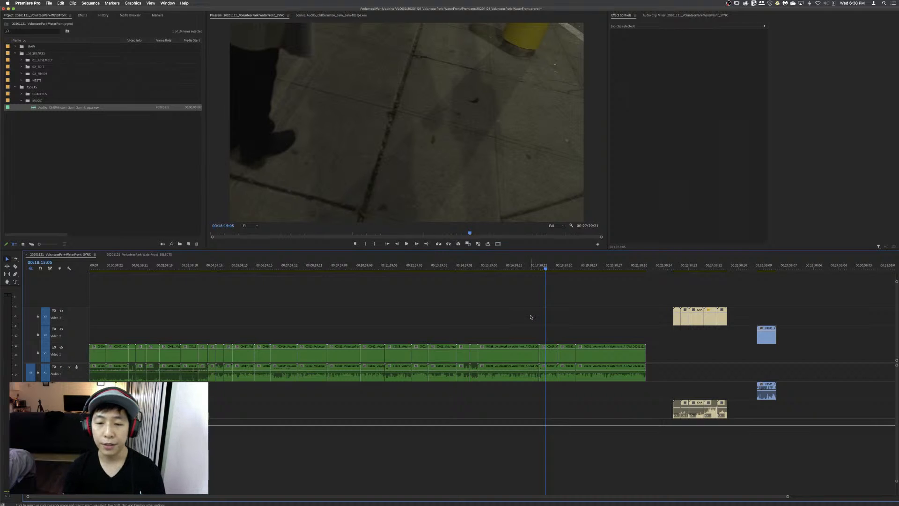
left_click(529, 315)
left_click(528, 314)
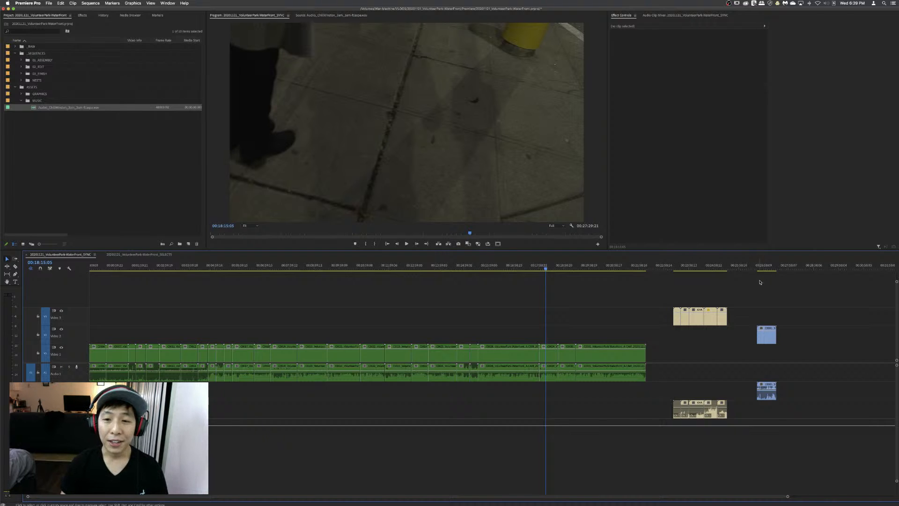
- Preview A-cam shots at 00:16:38:10, 00:07:02:09, 00:01:08:09 and 00:00:41:23 in the SYNC sequence
left_click(505, 268)
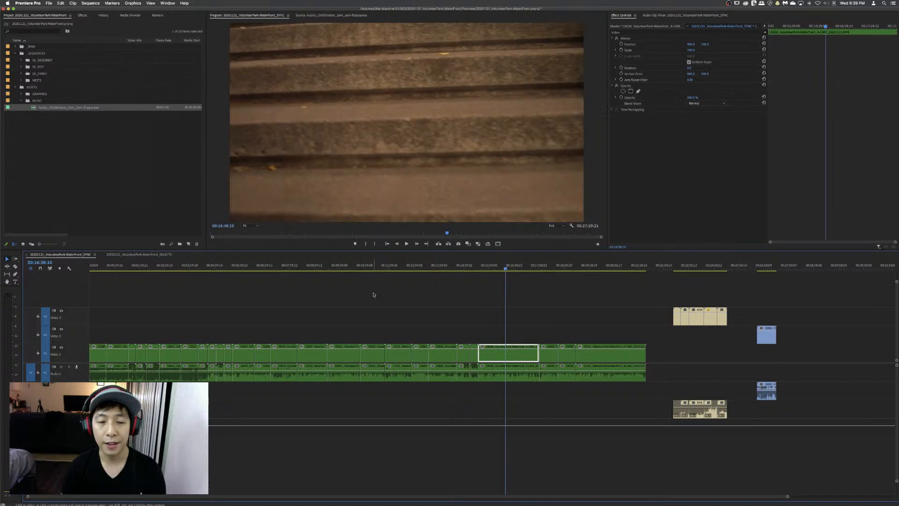
left_click(266, 267)
left_click(318, 288)
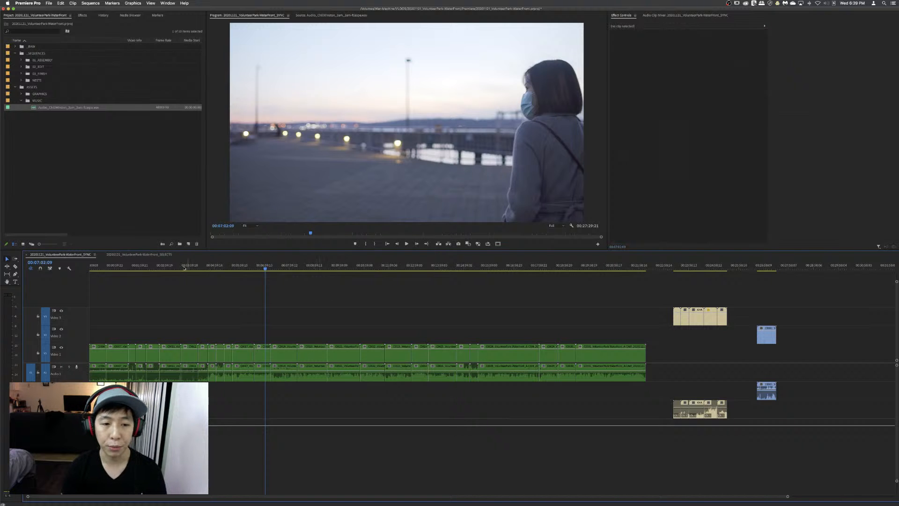
left_click(118, 267)
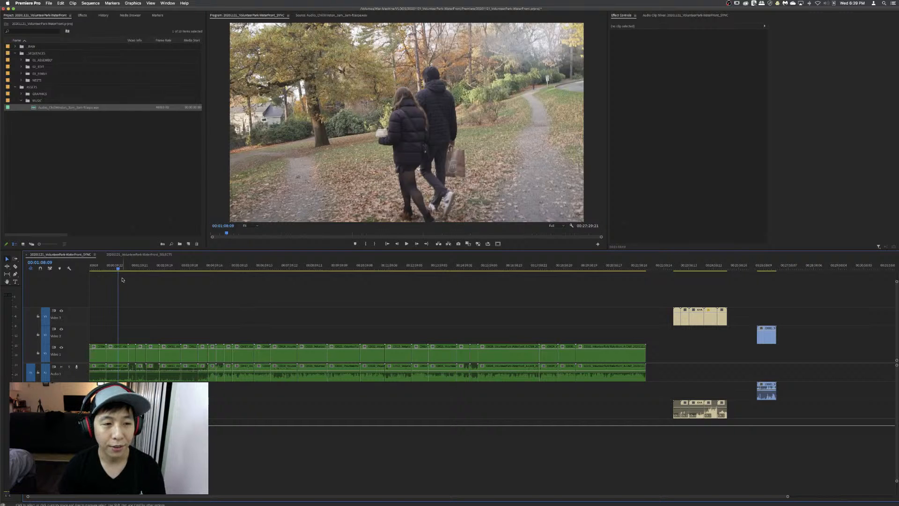
left_click(107, 266)
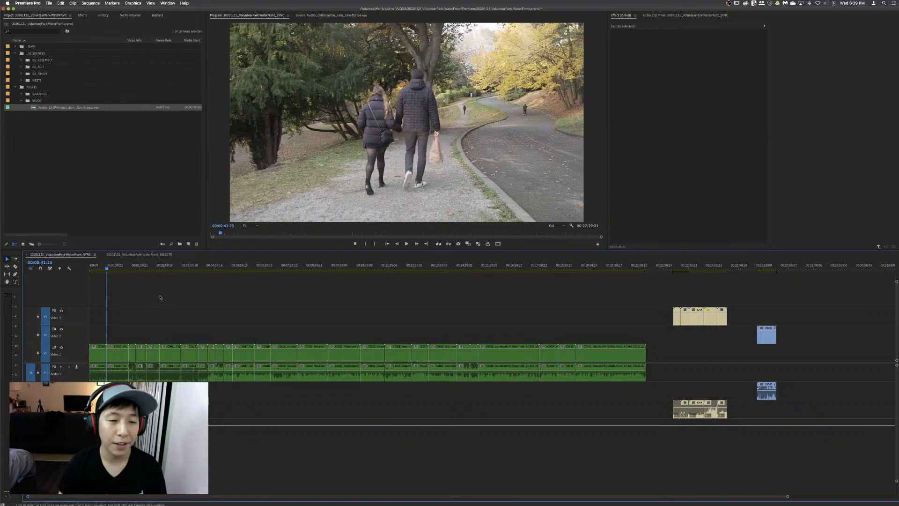
- Copy all clips of the SYNC sequence and clear every clip out of the SELECTS sequence
key("super+a")
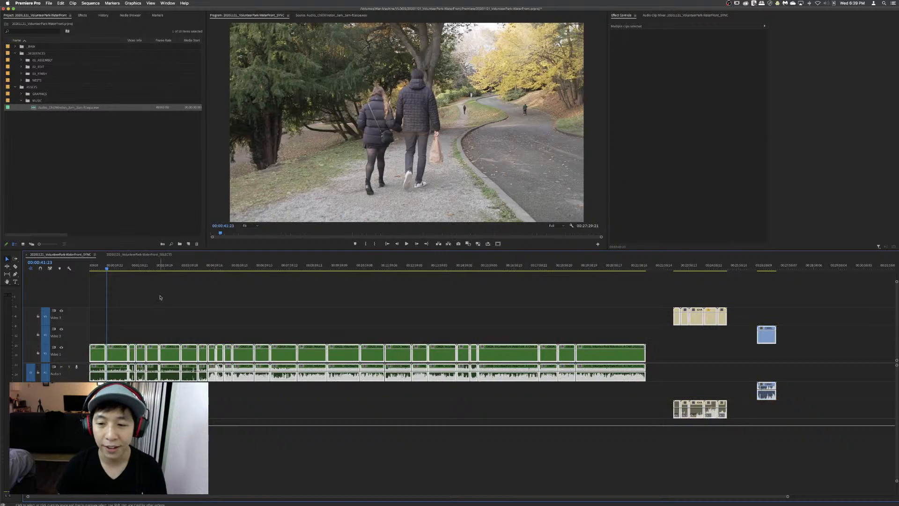
left_click(140, 255)
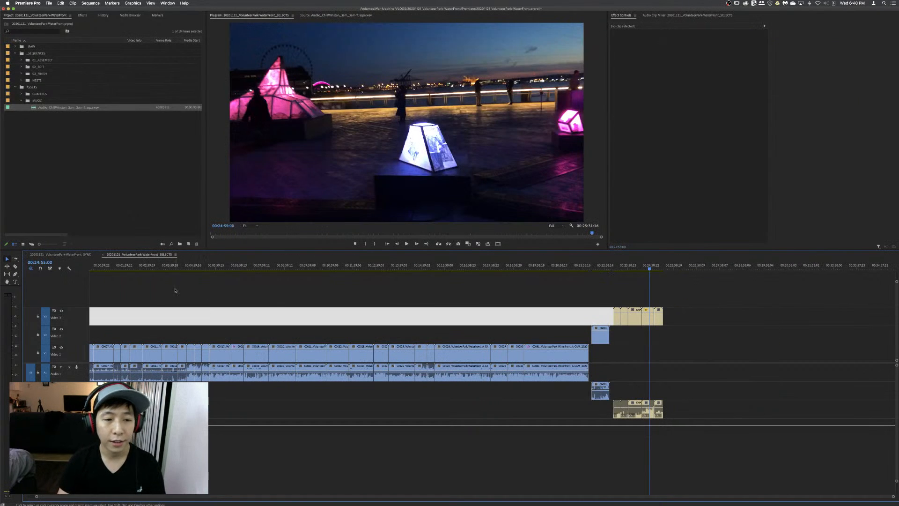
key("Delete")
key("super+a")
key("Delete")
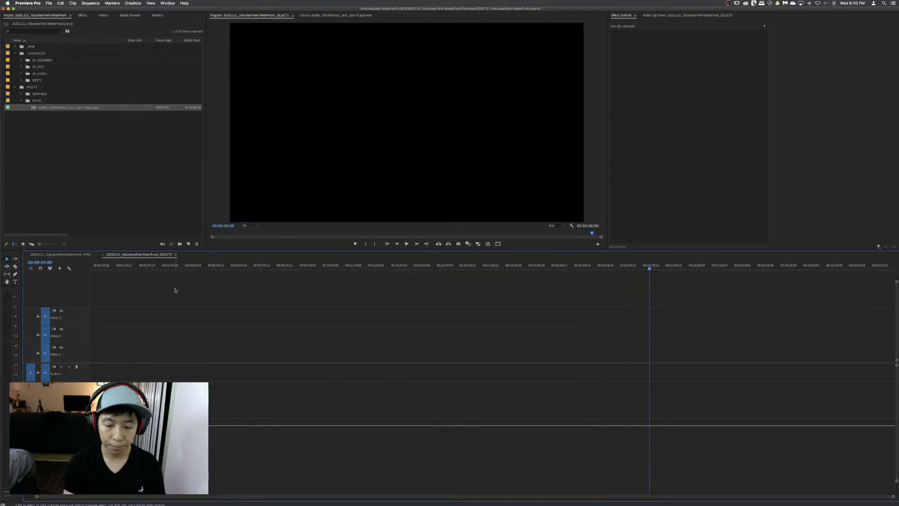
- Paste the copied SYNC clips at the start of the SELECTS sequence and fit the whole sequence in view
key("Home")
key("super+z")
key("super+z")
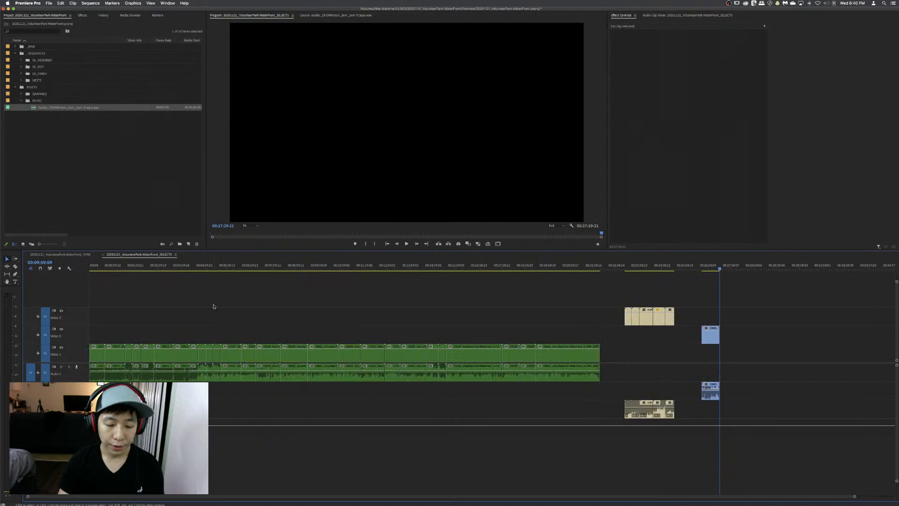
key("backslash")
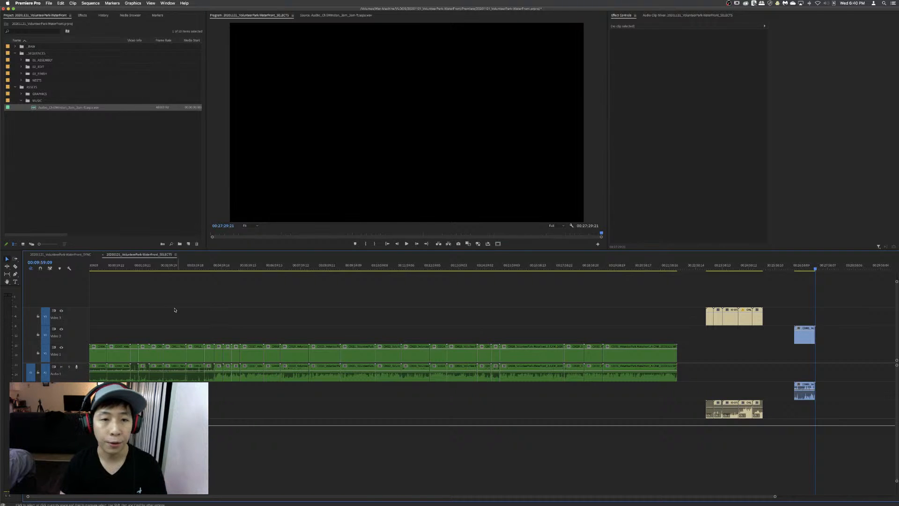
- Go to 00:00:11:13 in the first A-cam clip and highlight only the audio clips, ending with nothing selected
left_click(95, 267)
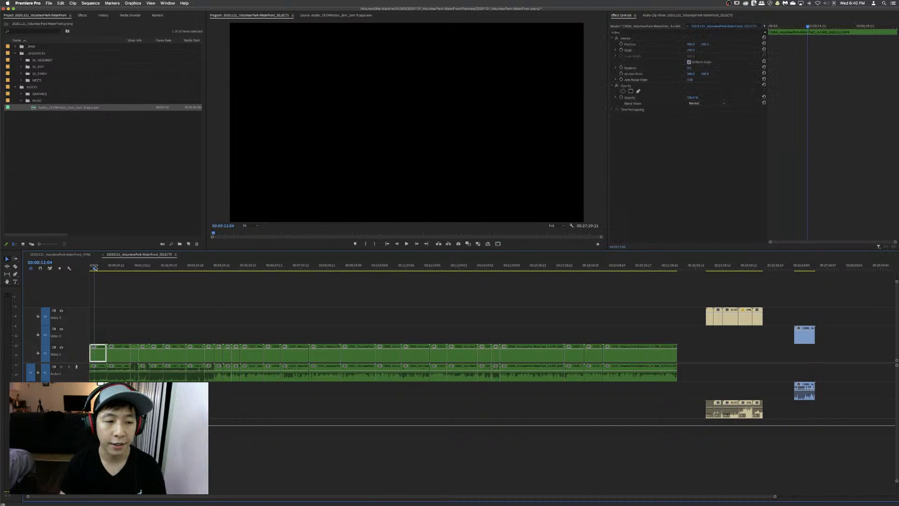
left_click(146, 287)
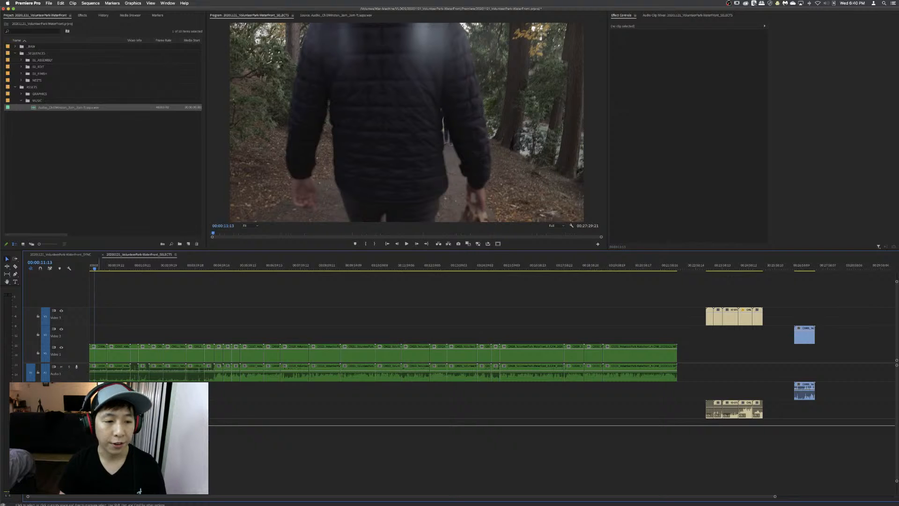
left_click_drag(98, 390, 688, 355)
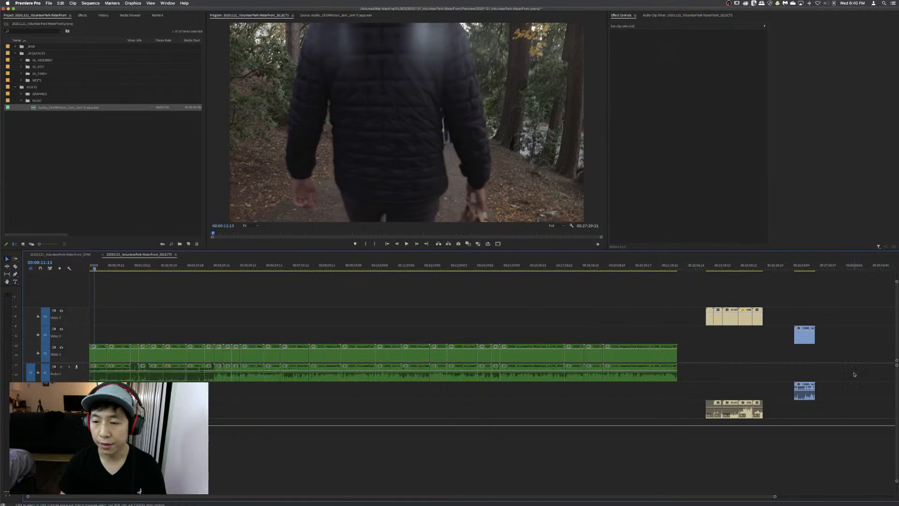
left_click_drag(854, 373, 2, 465)
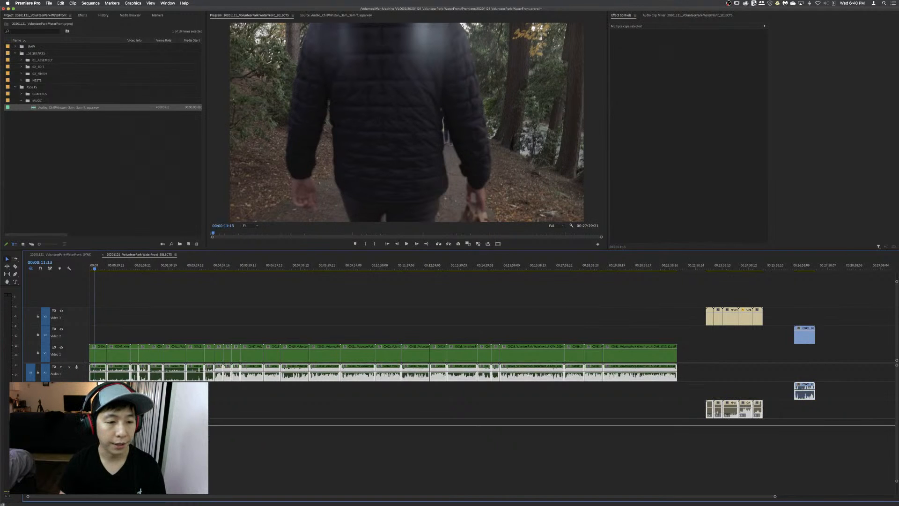
left_click(148, 312)
- Preview the opening of the first A-cam clip and ripple-trim its start at about 00:00:04:13
key("equal")
key("equal")
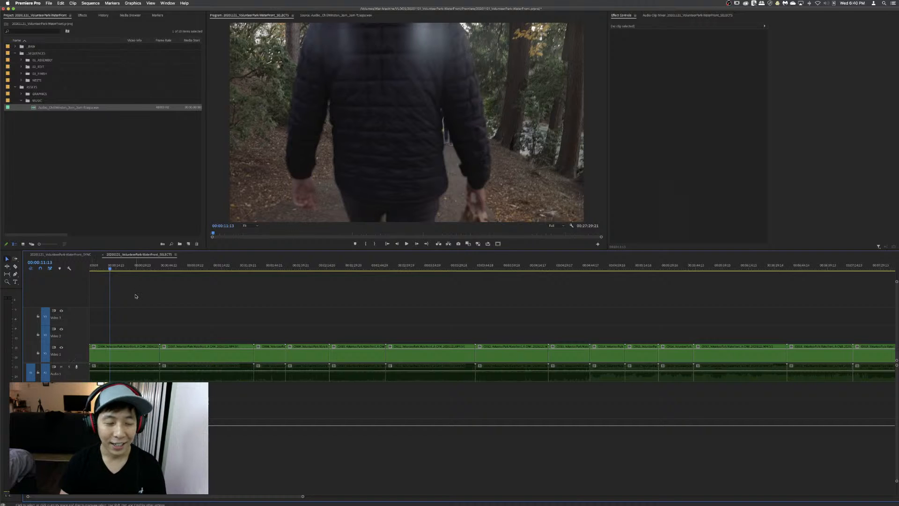
left_click_drag(105, 269, 100, 269)
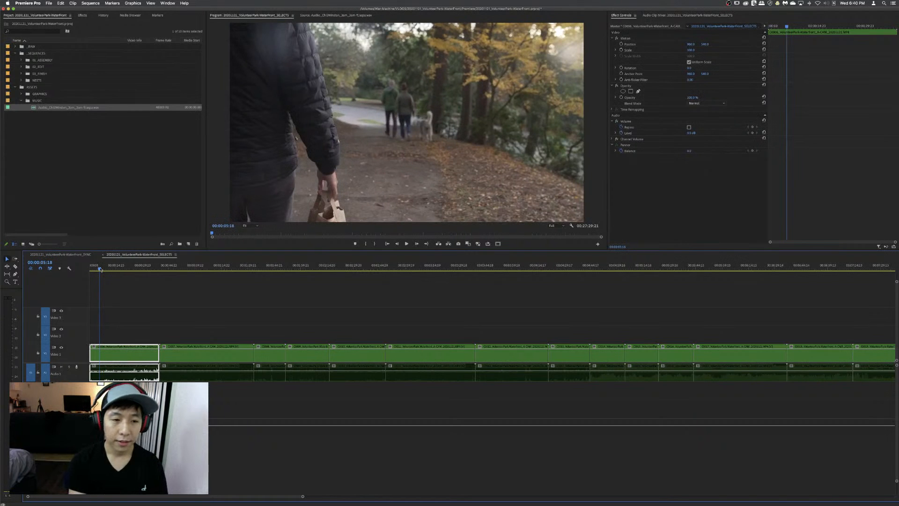
left_click_drag(100, 270, 100, 269)
key("space")
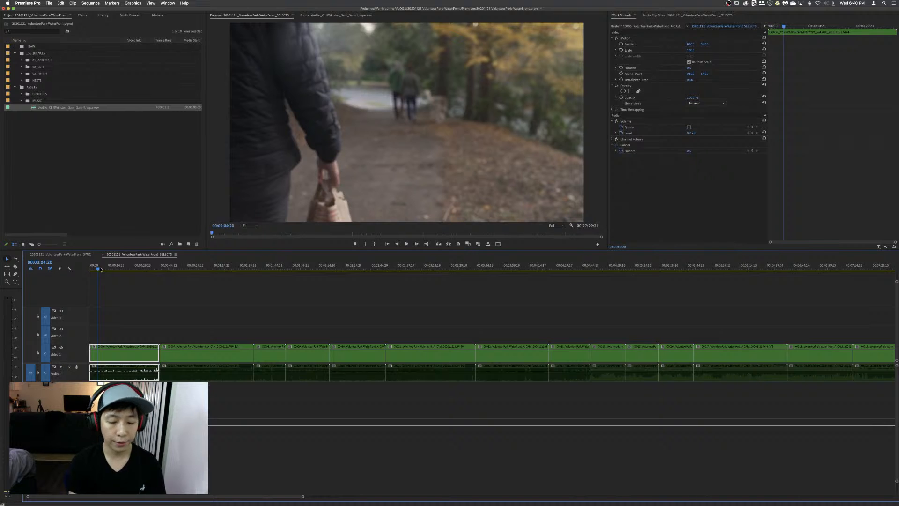
key("Home")
key("space")
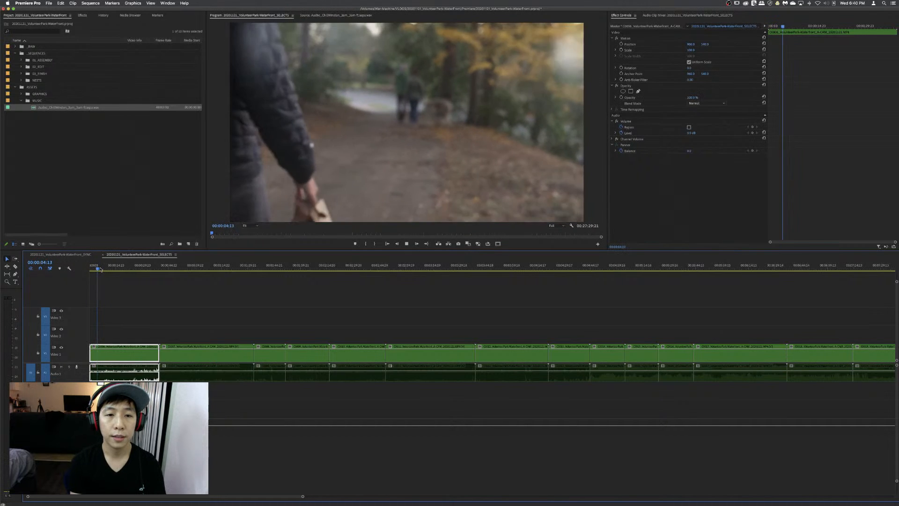
key("q")
- Play the first A-cam clip, split it at about 19 seconds and ripple-delete its remaining part
key("space")
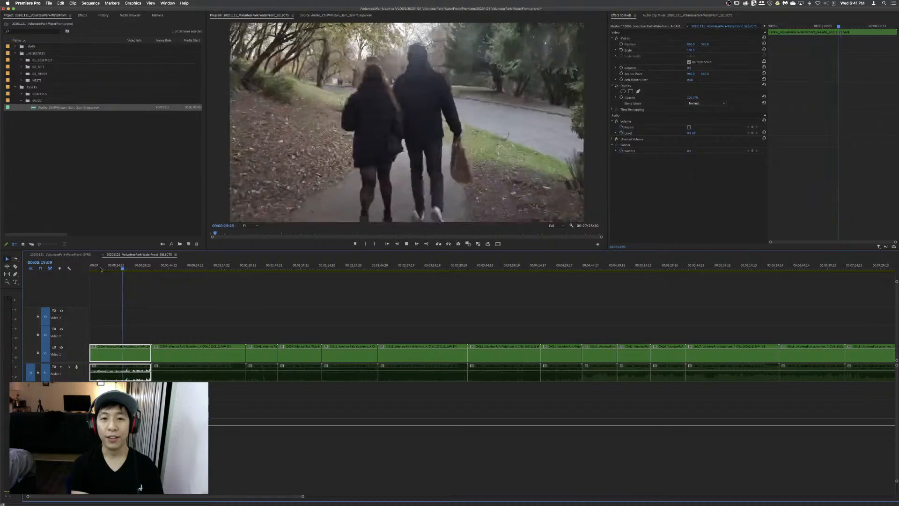
key("l")
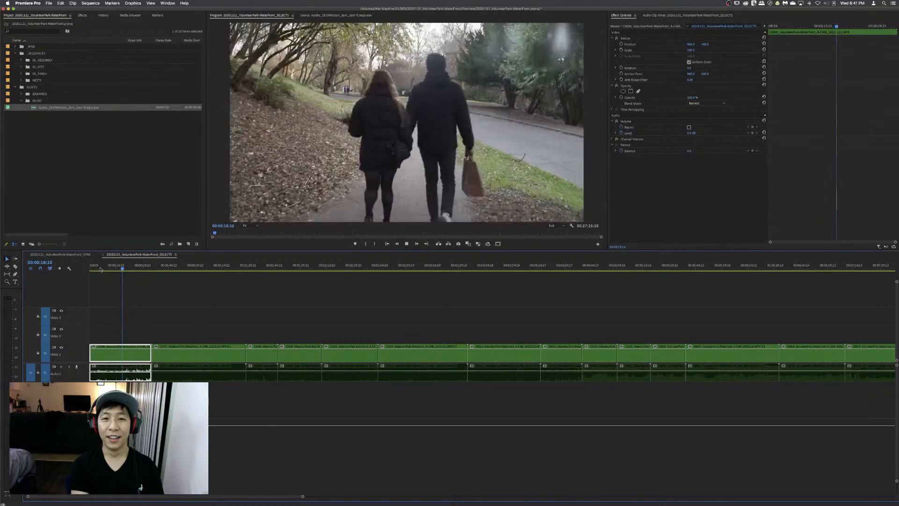
key("j")
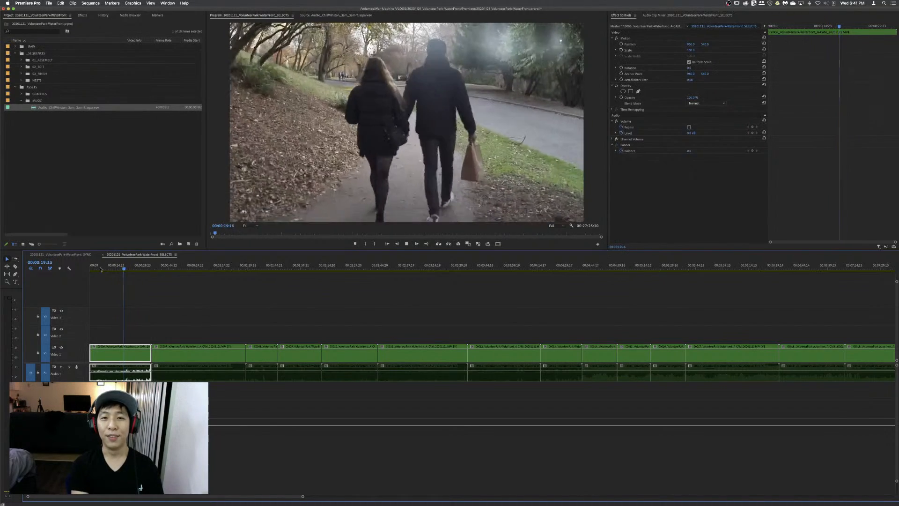
key("k")
key("super+k")
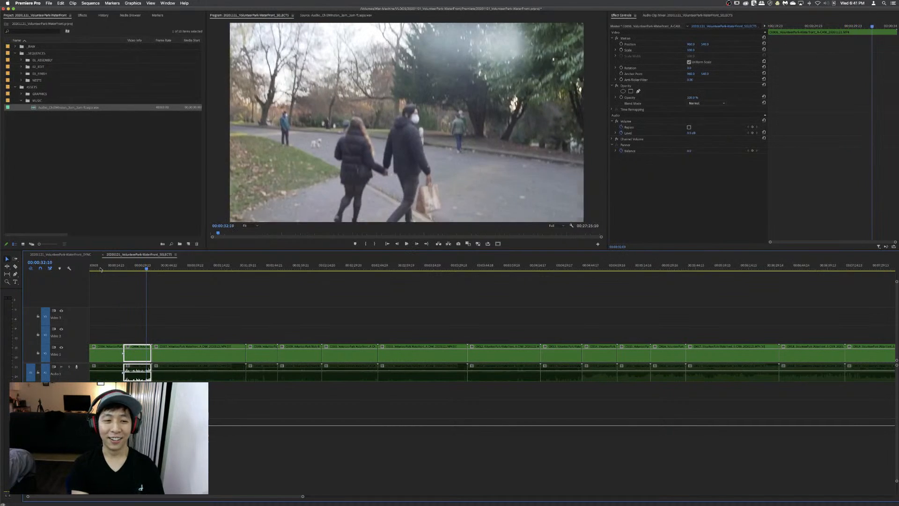
key("shift+Delete")
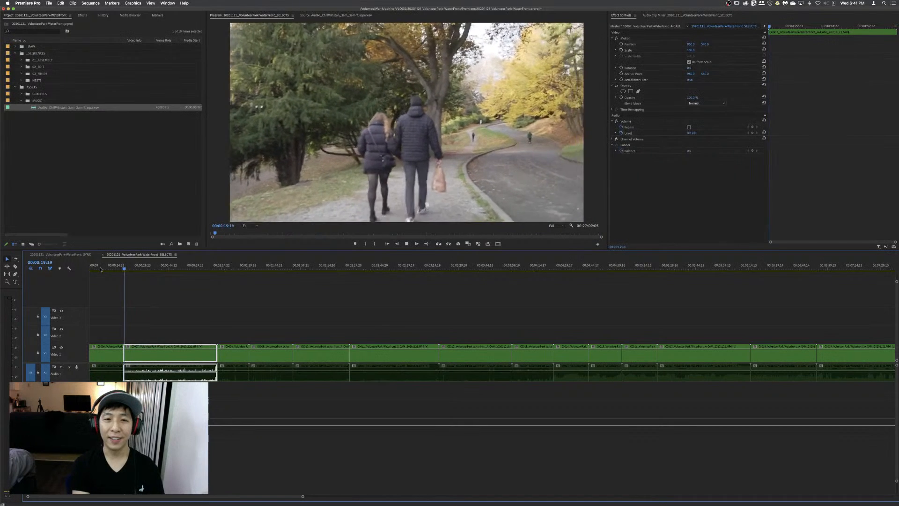
- Ripple-trim the start of the second A-cam clip in two passes, removing about two seconds in total
key("j")
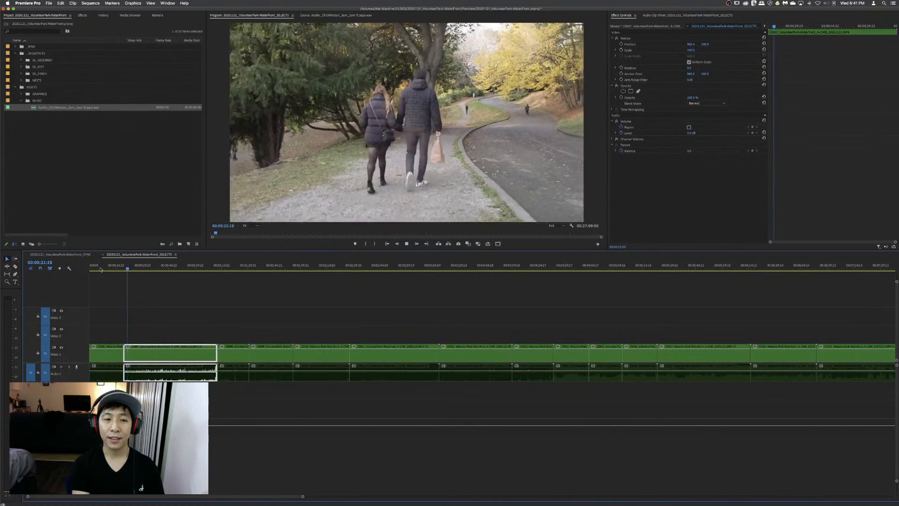
key("q")
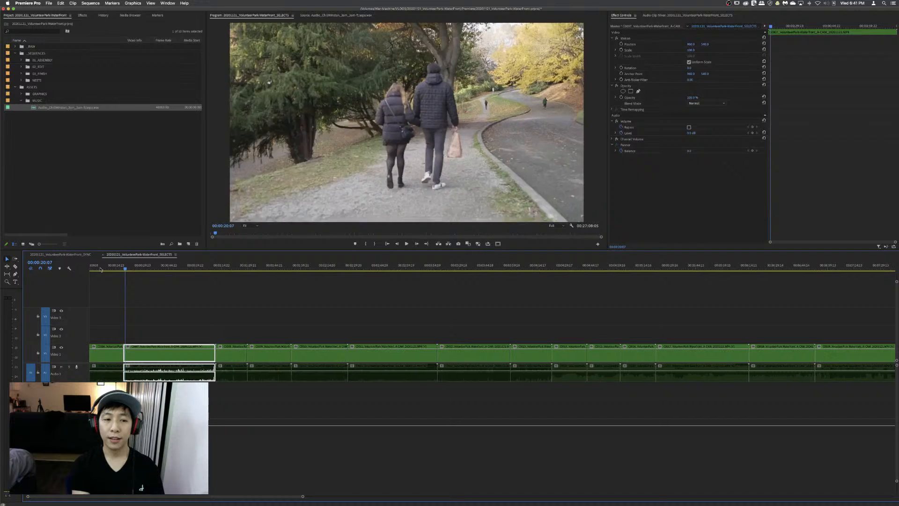
key("space")
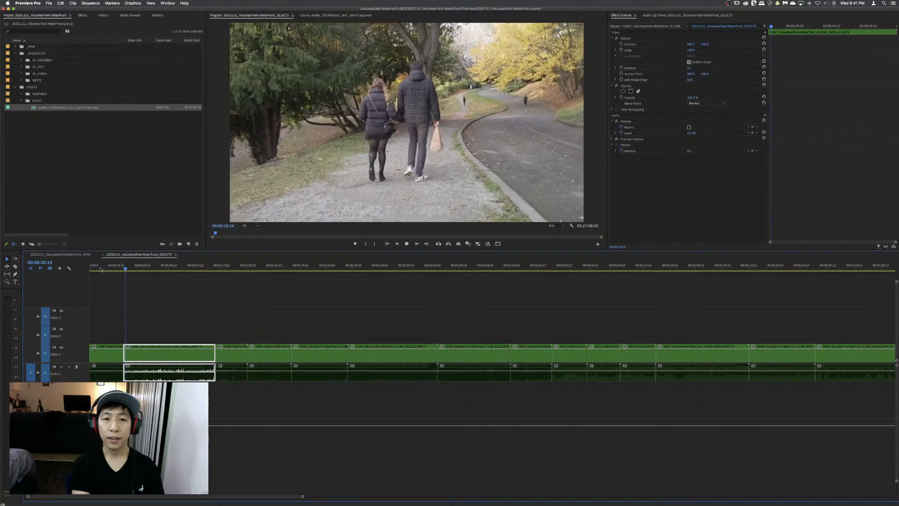
key("q")
- Play the second A-cam clip, split it at about 00:00:29:04 and review the following section up to 00:00:35:21
key("space")
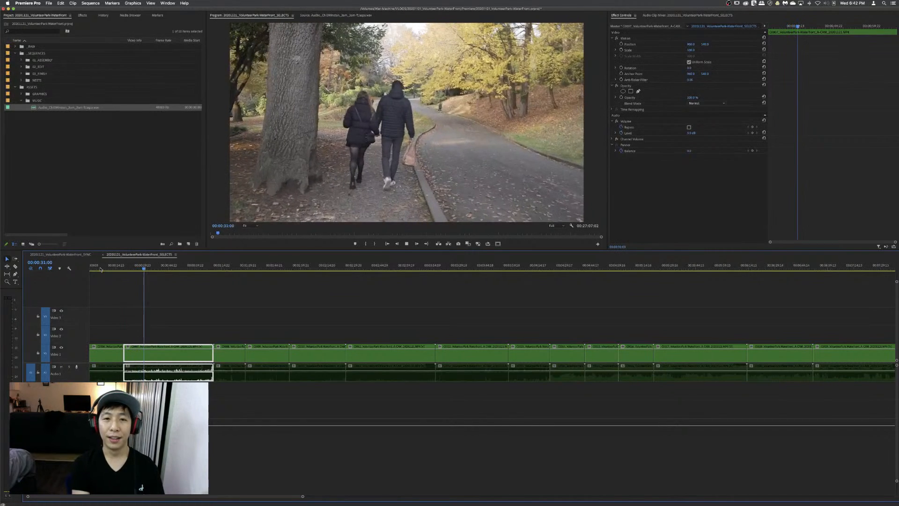
key("j")
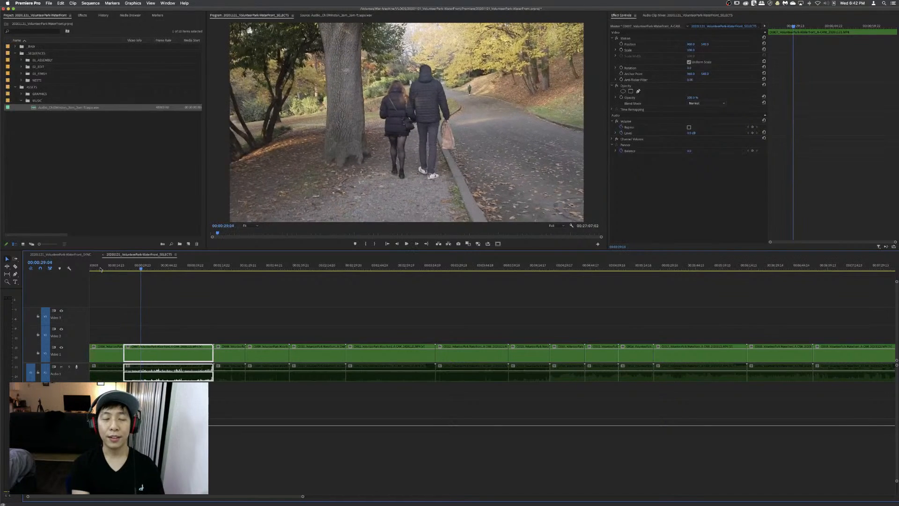
key("super+k")
key("space")
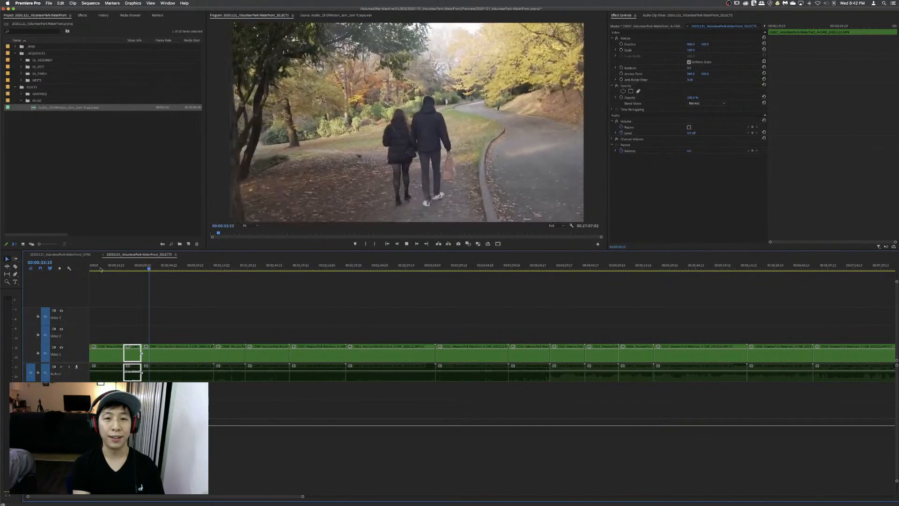
key("space")
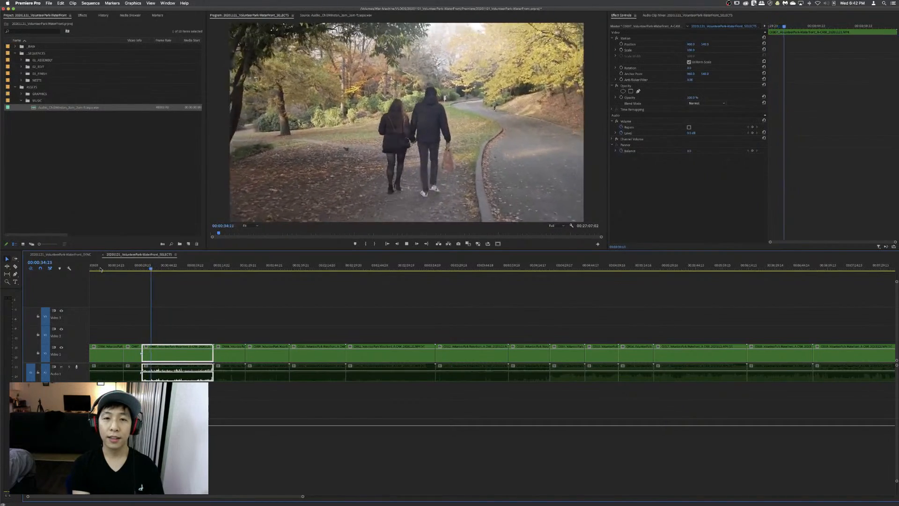
key("space")
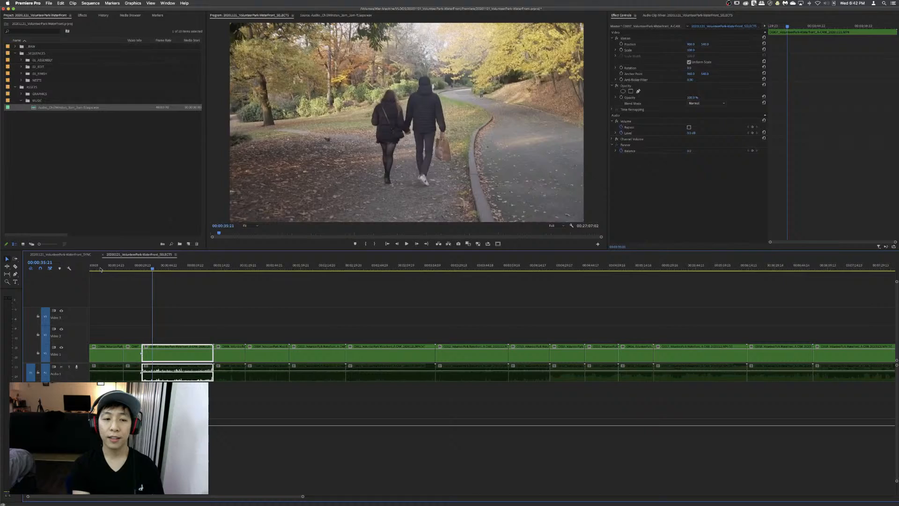
- Ripple-trim the start of the second A-cam clip's later section at 00:00:35:21, play it and split it at about 00:00:40:11
key("q")
key("space")
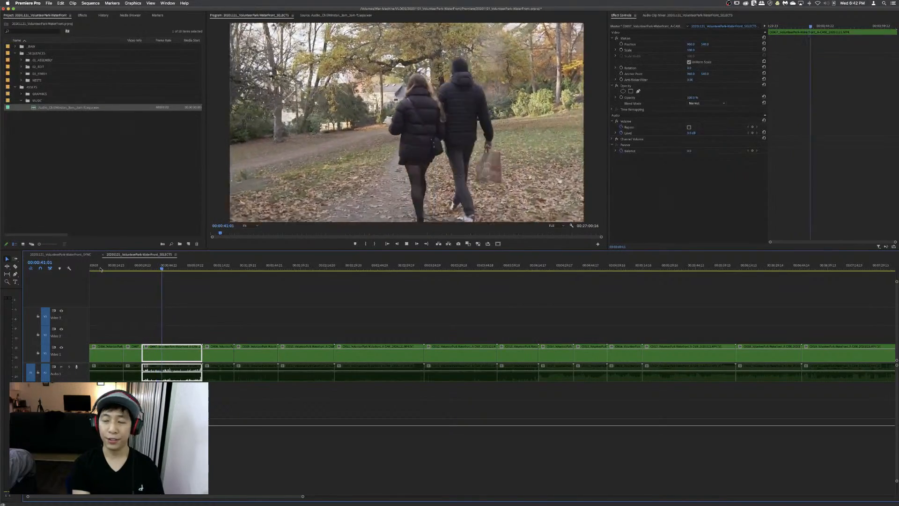
key("j")
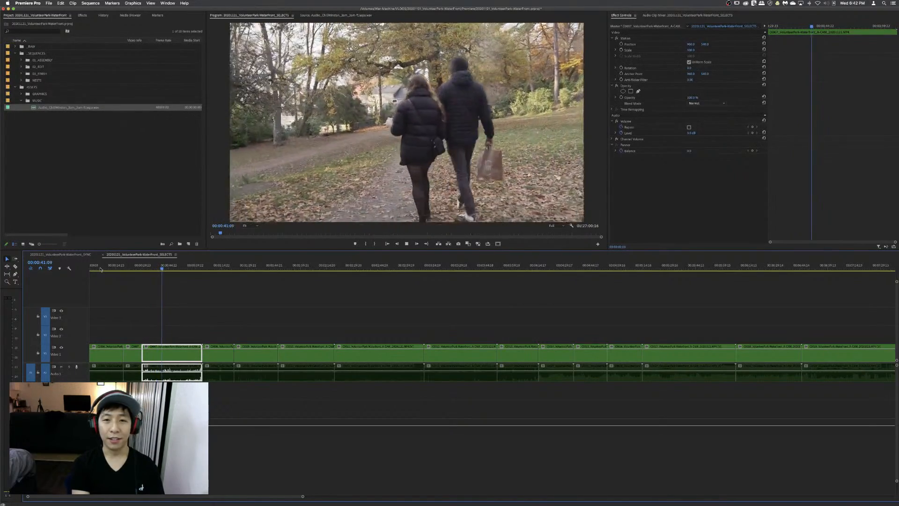
key("super+k")
- Play the section after the new cut, ripple-trim its start at 00:00:46:13 and save the project
key("l")
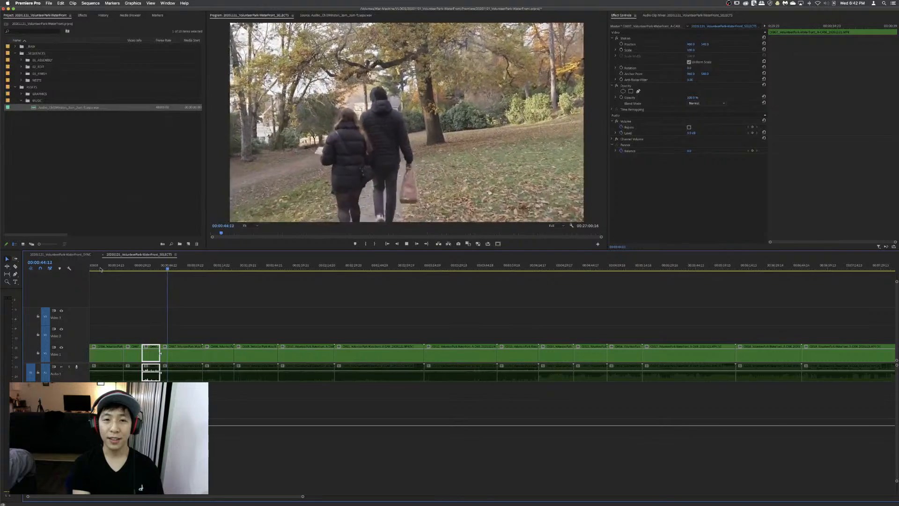
key("k")
key("d")
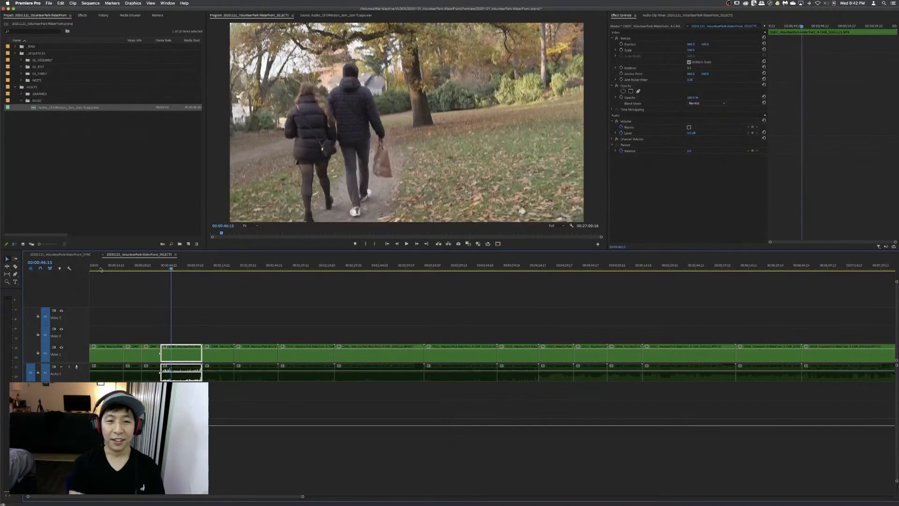
key("q")
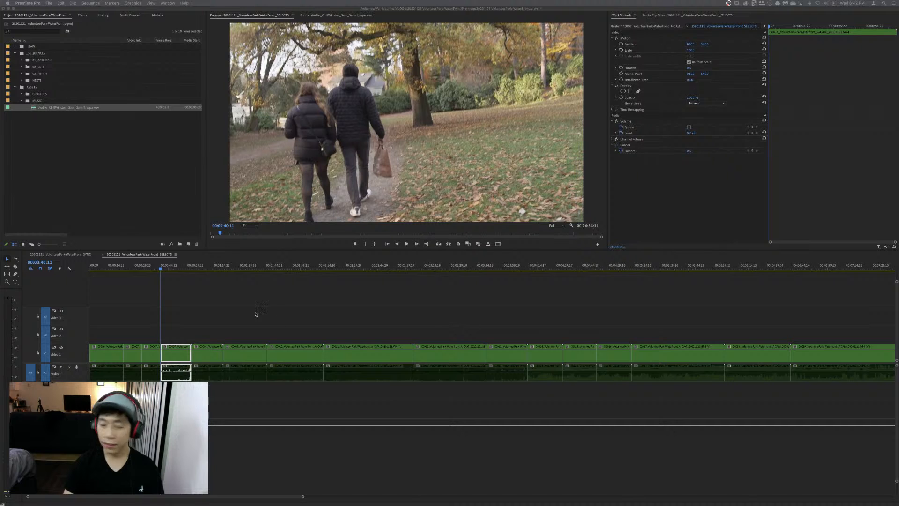
key("super+s")
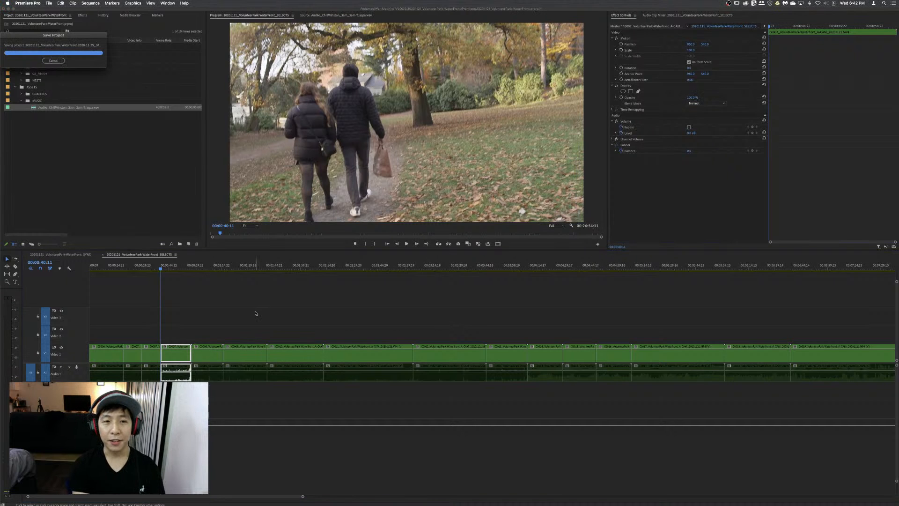
- Play the same section of the walking couple and ripple-trim about one more second off its start
key("space")
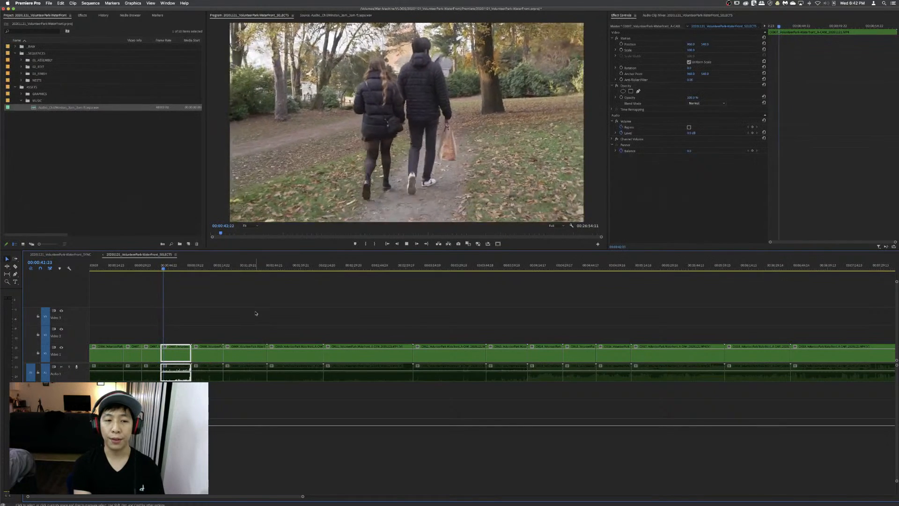
key("k")
key("q")
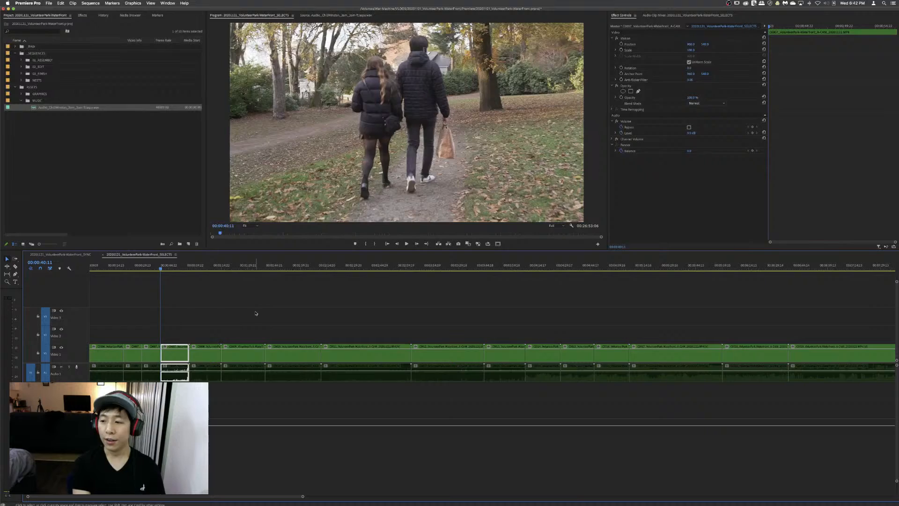
- Review the walking-couple section, split it at about 46 seconds and ripple-delete the remaining part of the second A-cam clip
key("space")
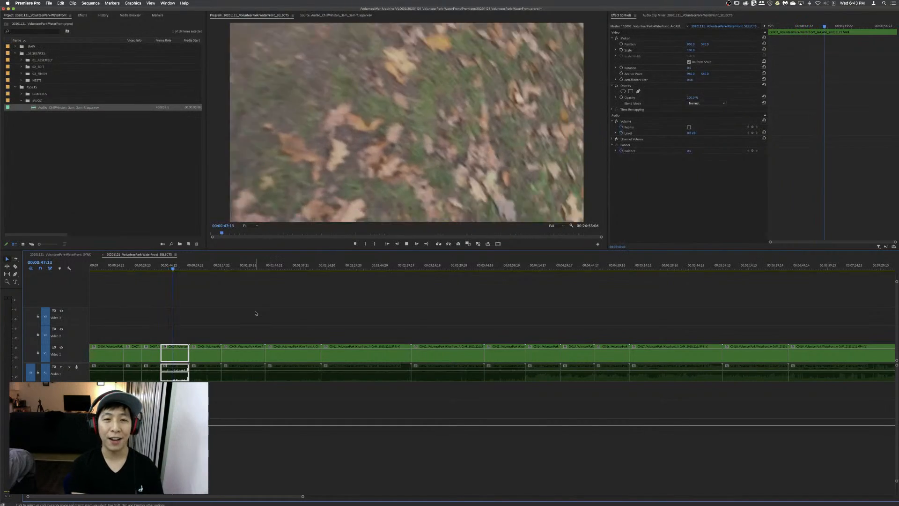
key("j")
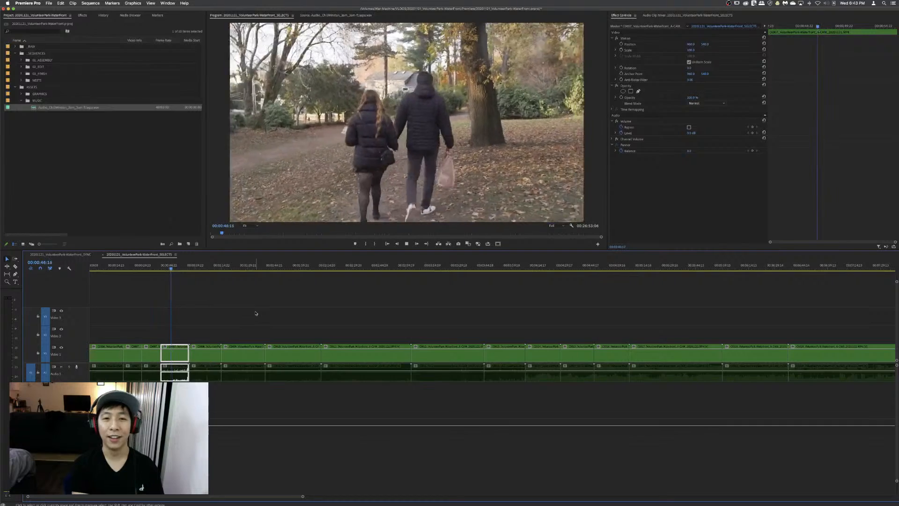
key("l")
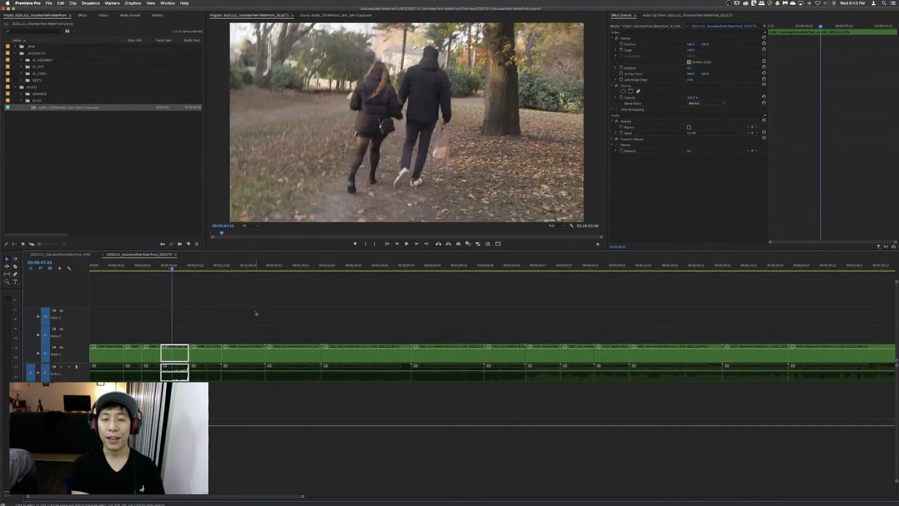
key("j")
key("k")
key("super+k")
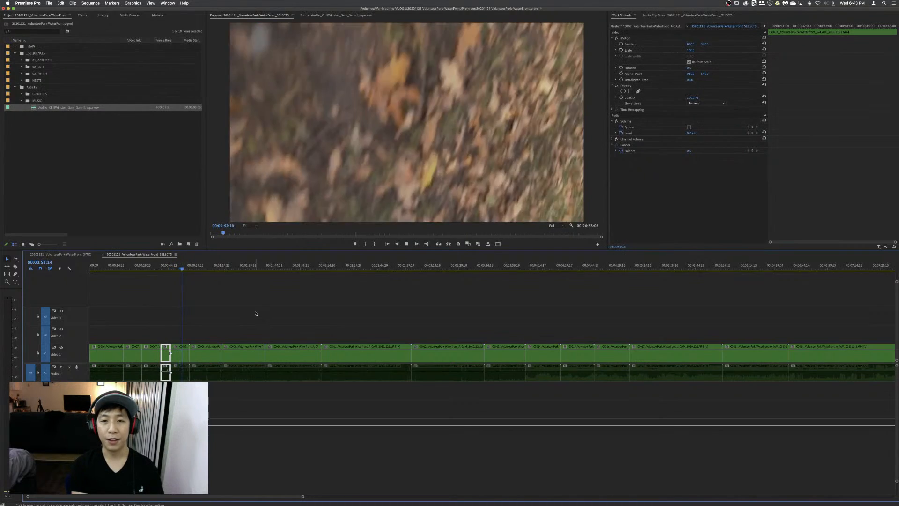
key("d")
key("shift+Delete")
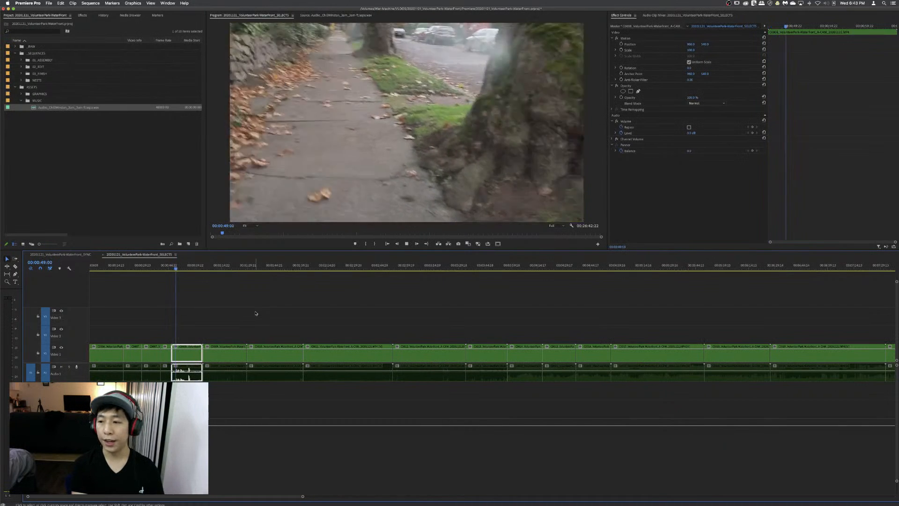
- Review the opening of the third A-cam clip on the leafy sidewalk and ripple-trim its start at 00:00:50:00
key("space")
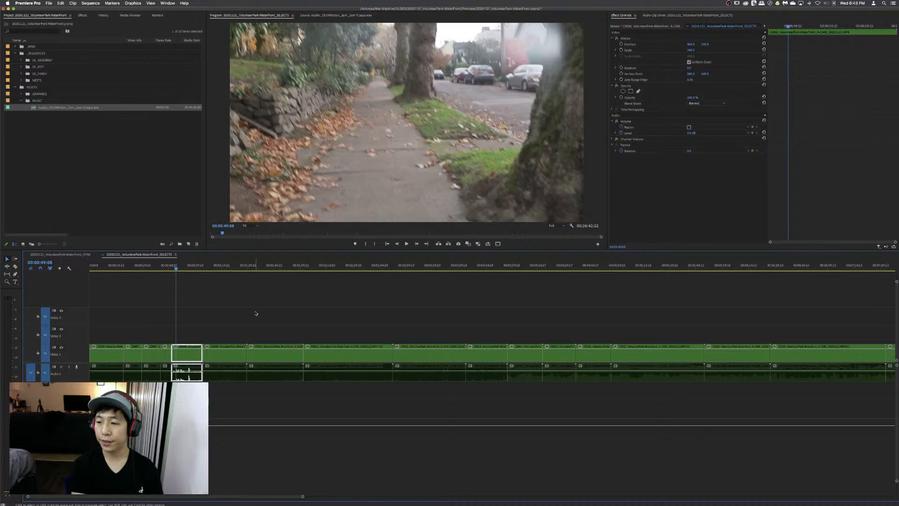
key("space")
key("space")
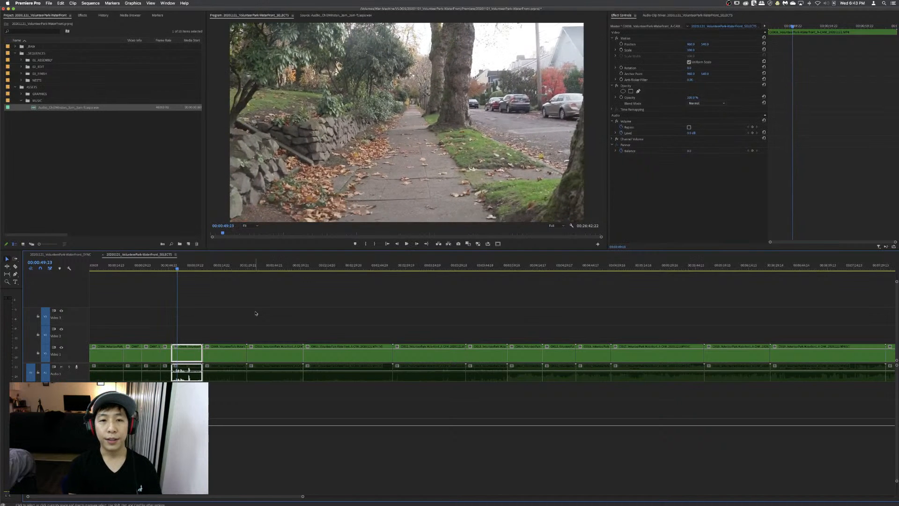
key("j")
key("l")
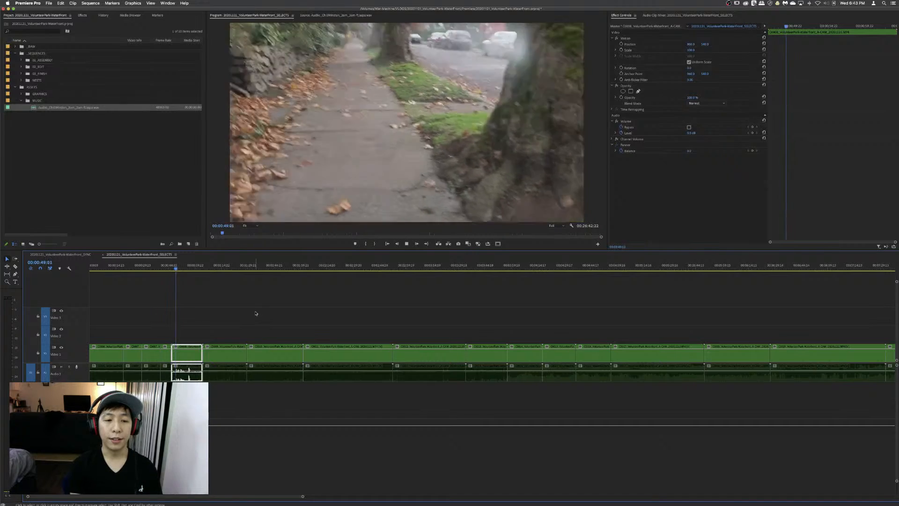
key("k")
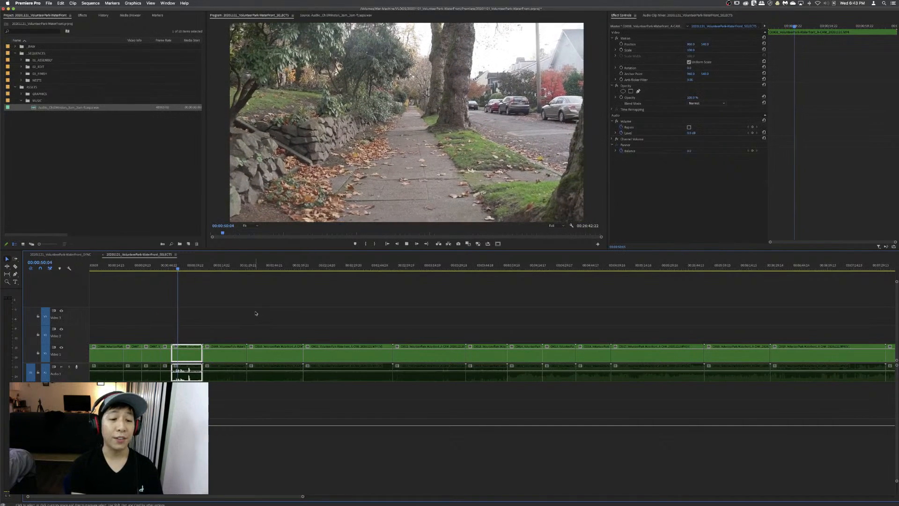
key("l")
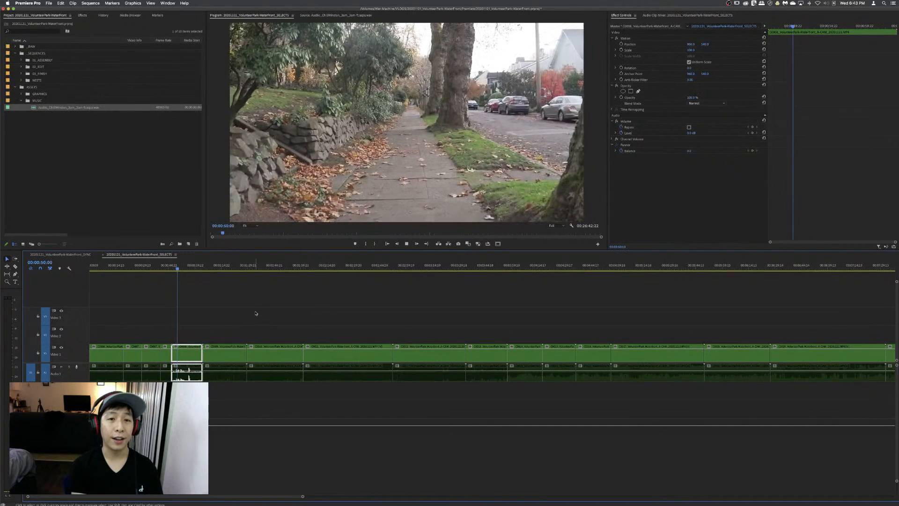
key("q")
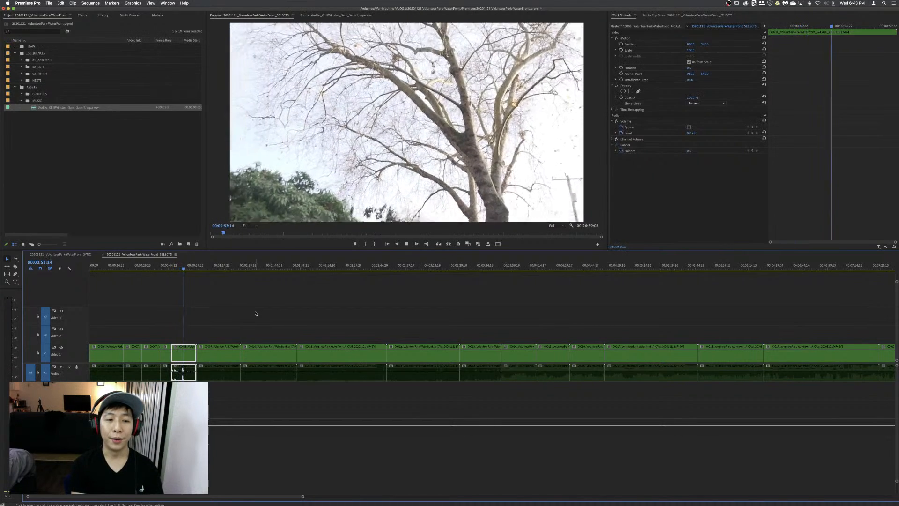
- Play the third A-cam clip, split it at about 00:00:53:04 and ripple-trim under a second off the following section's start
key("j")
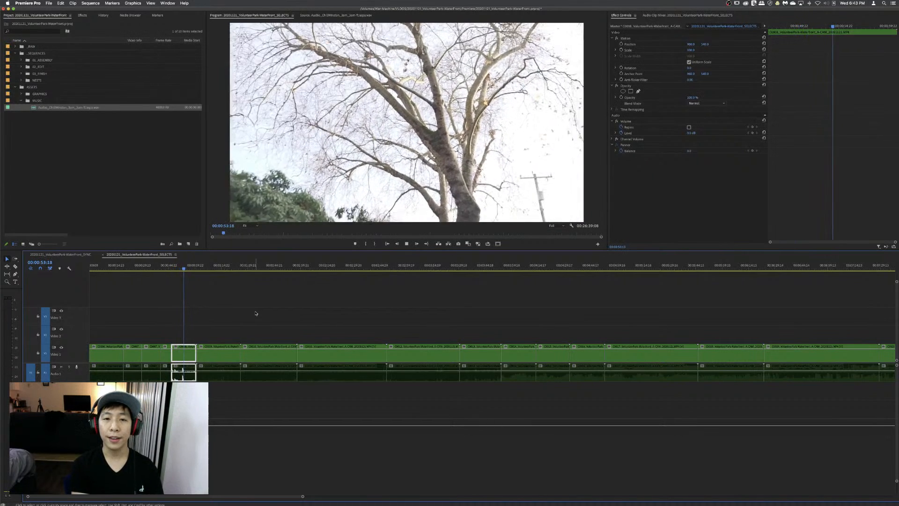
key("l")
key("j")
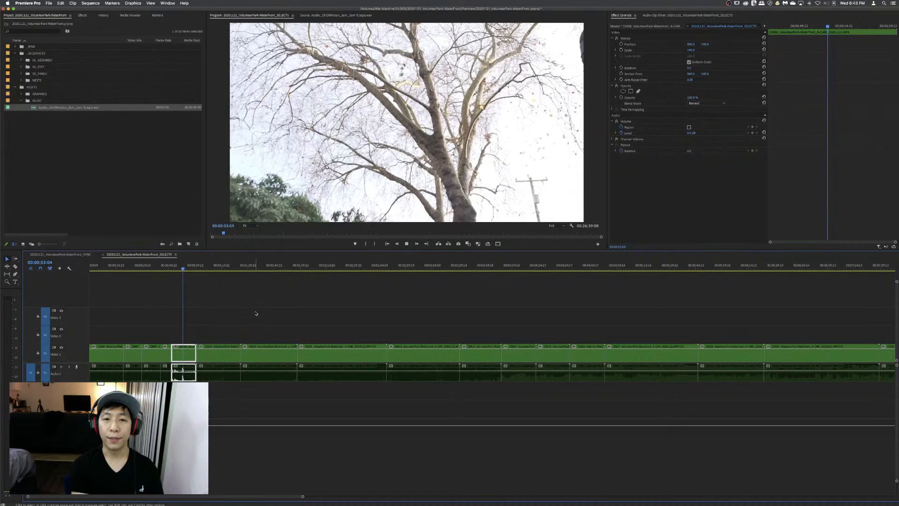
key("k")
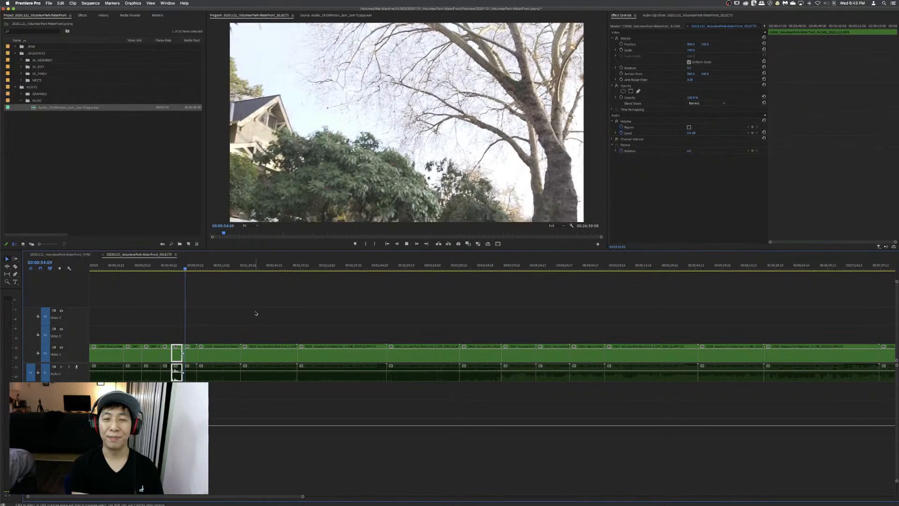
key("k")
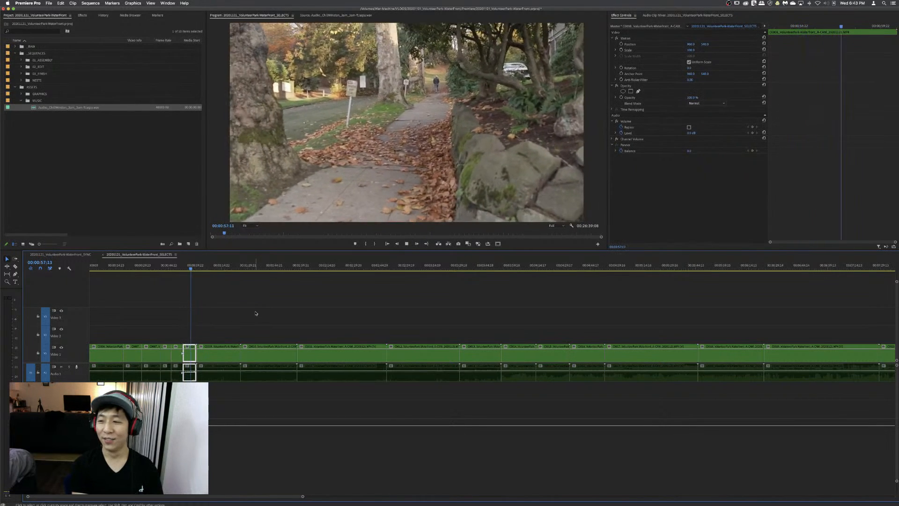
key("j")
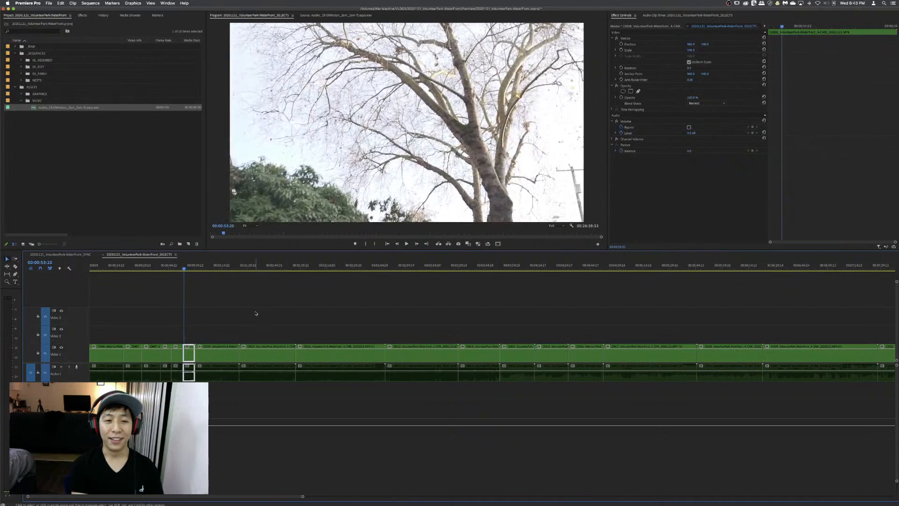
- Play the third A-cam clip's last section and ripple-trim its end in two passes to 00:00:57:22
key("l")
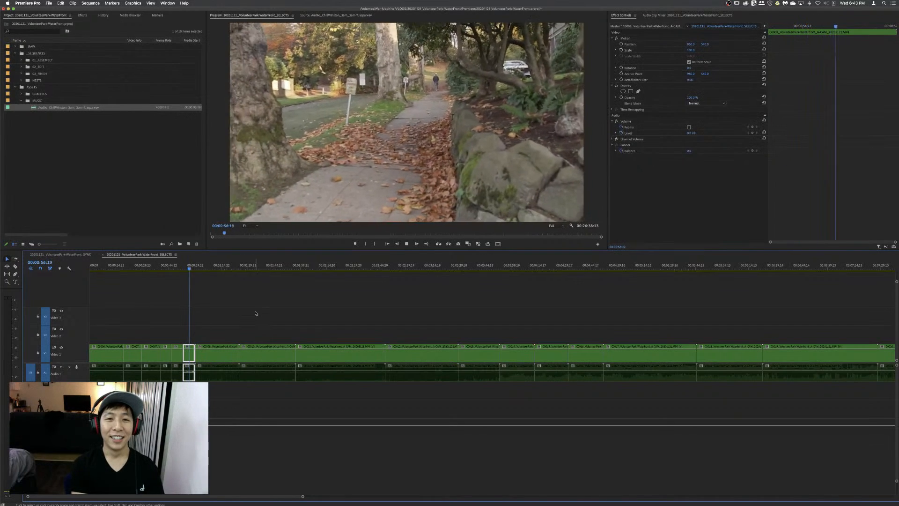
key("k")
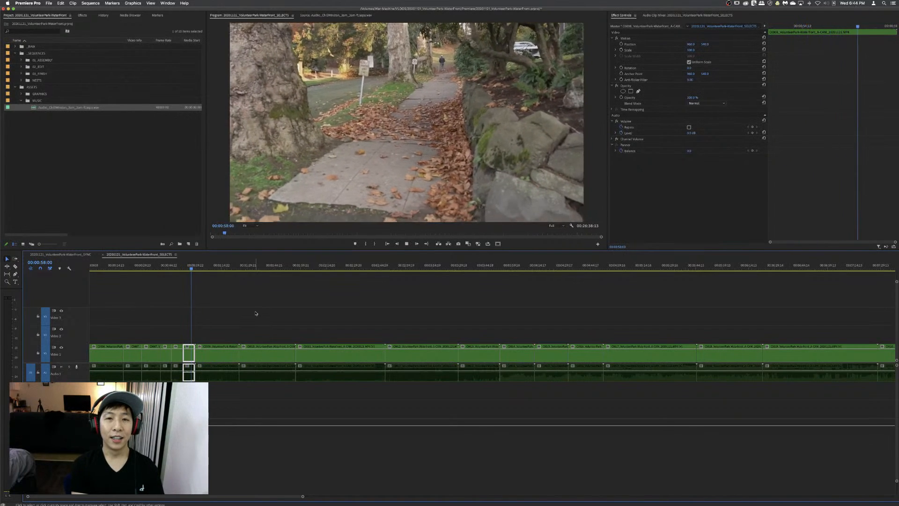
key("w")
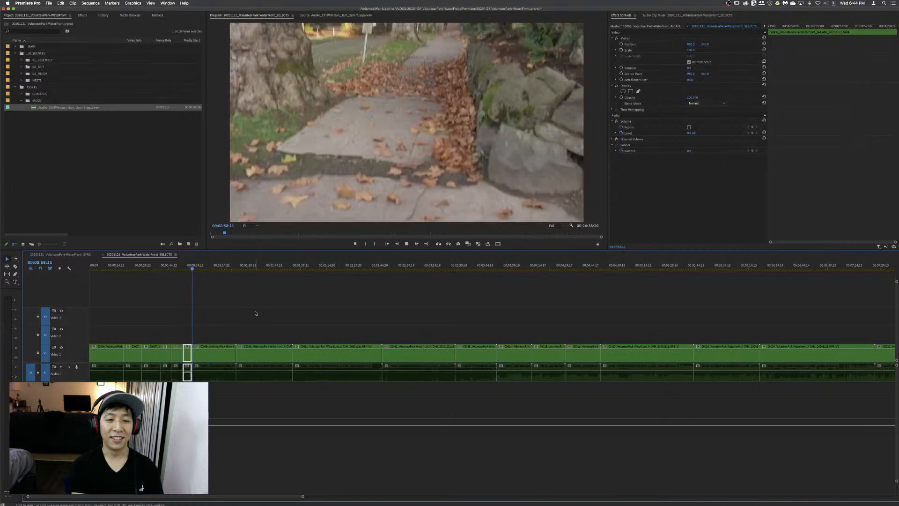
key("j")
key("k")
key("w")
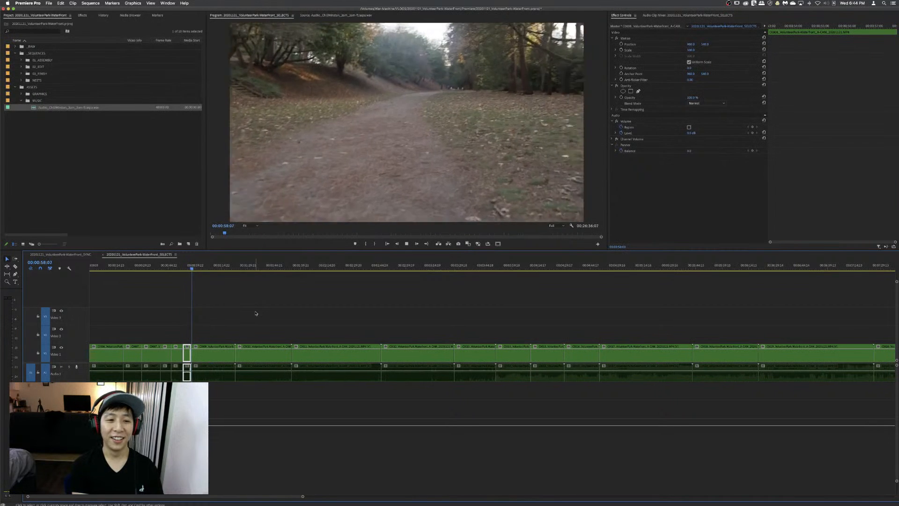
- Review the fourth A-cam clip of the park path and ripple-trim its start in two passes, at 00:01:00:13 and about 00:01:09
key("k")
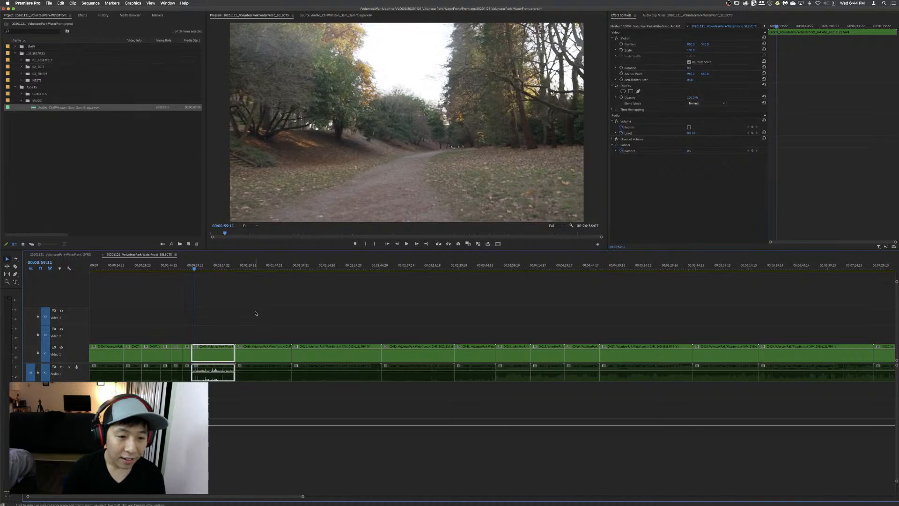
key("Up")
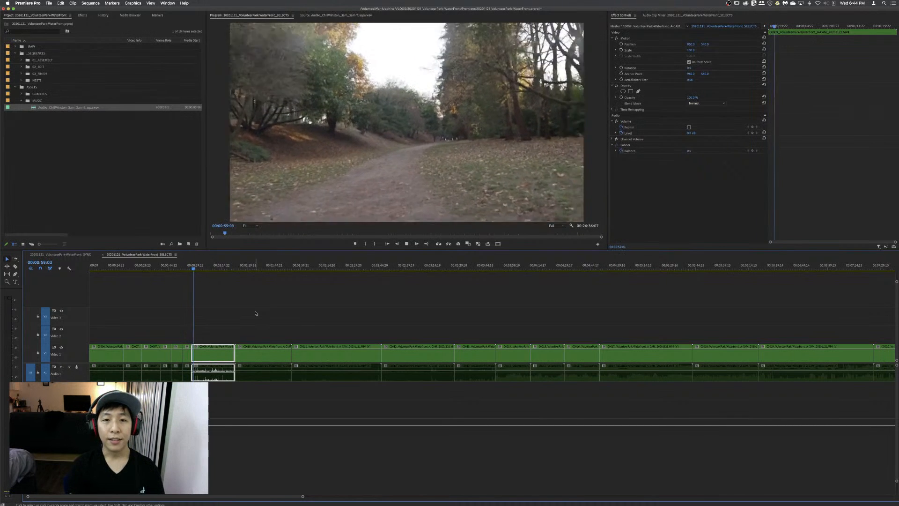
key("k")
key("l")
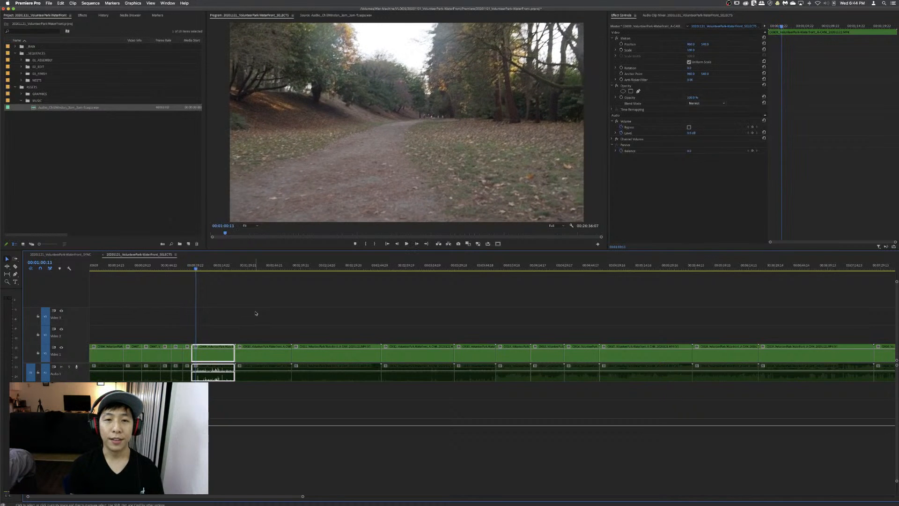
key("q")
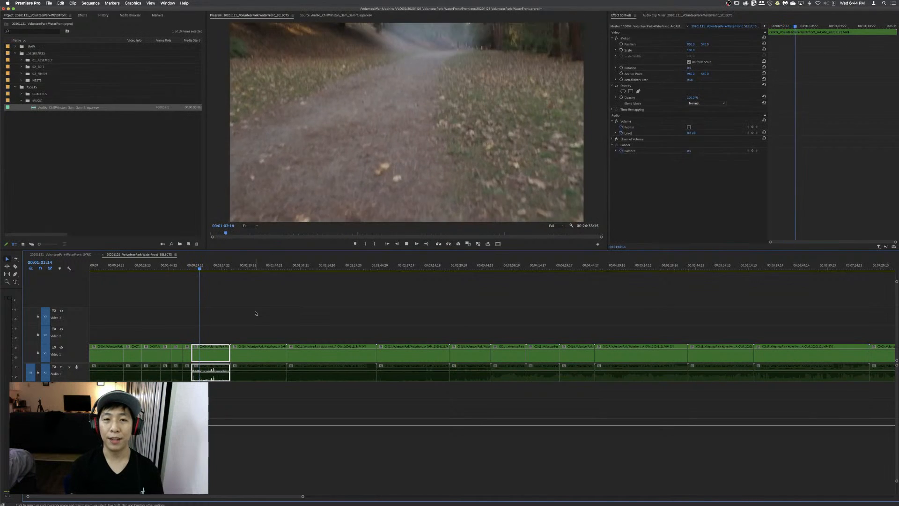
key("space")
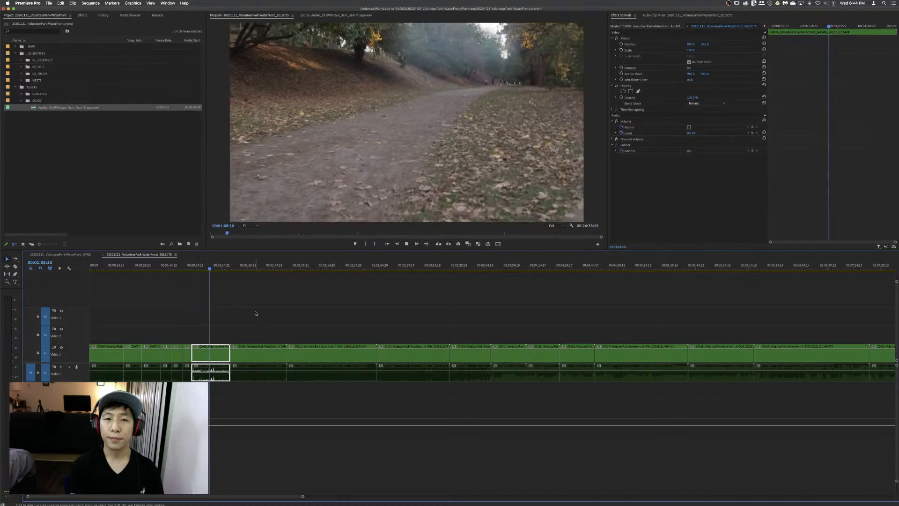
key("q")
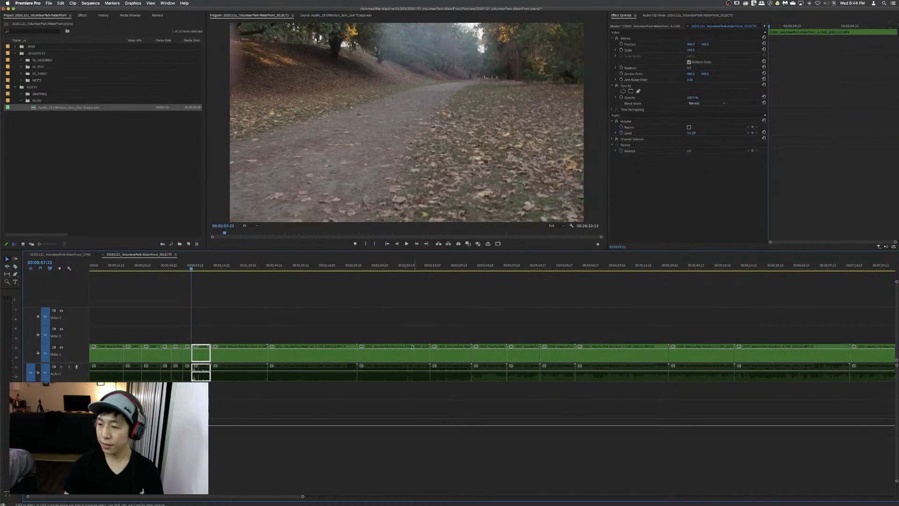
- Skim the waterfront night clips further along the SELECTS sequence and locate the glowing-lantern clip at about 00:10:51
left_click(396, 293)
left_click(410, 266)
key("z")
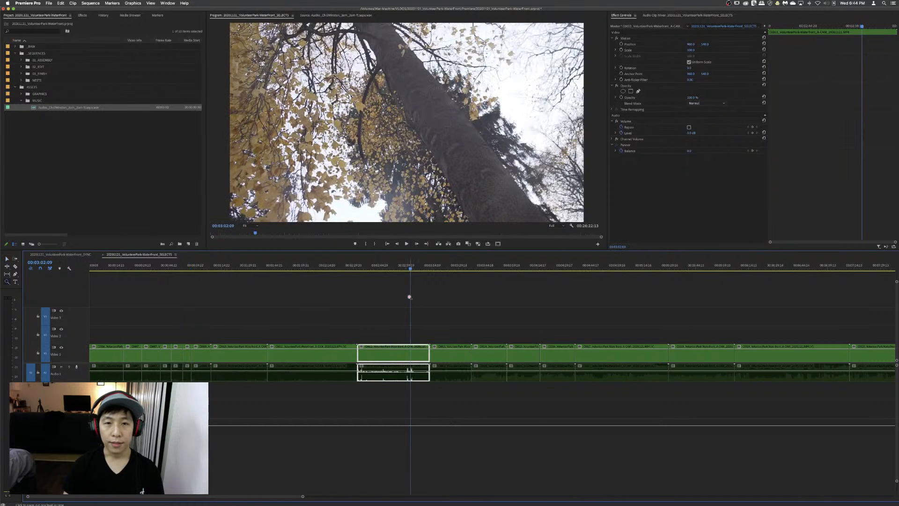
left_click(409, 297, "alt")
left_click(387, 293, "alt")
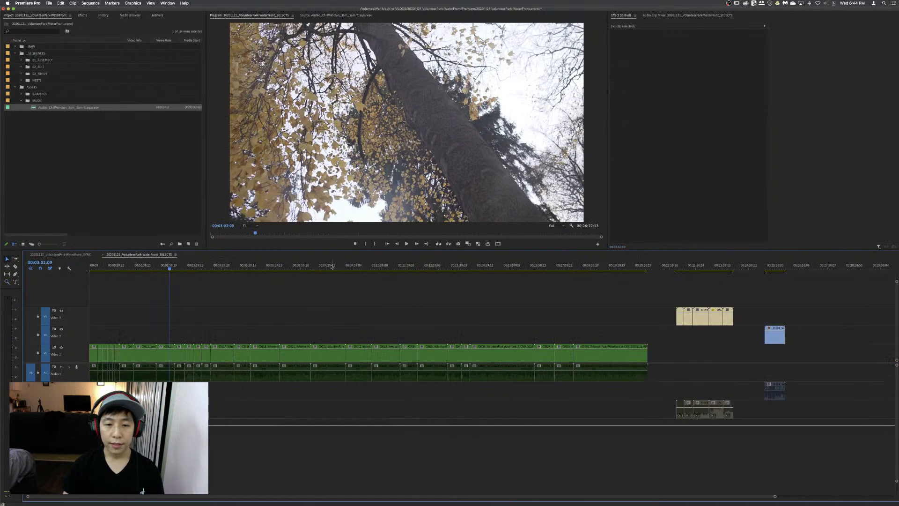
left_click(317, 262)
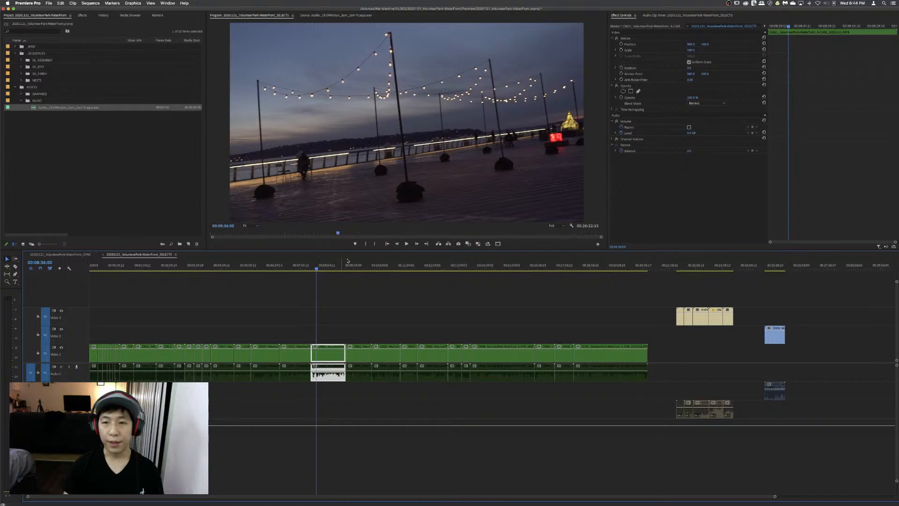
left_click(364, 260)
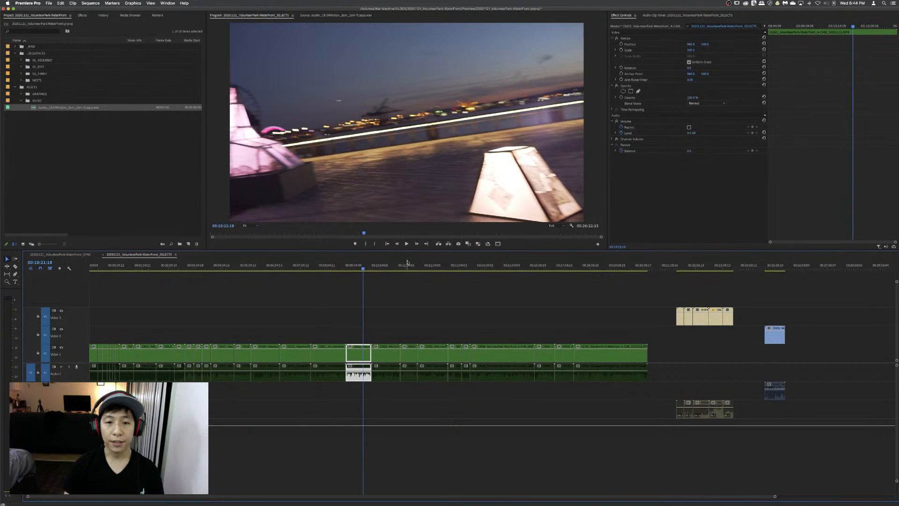
left_click(406, 263)
left_click(379, 265)
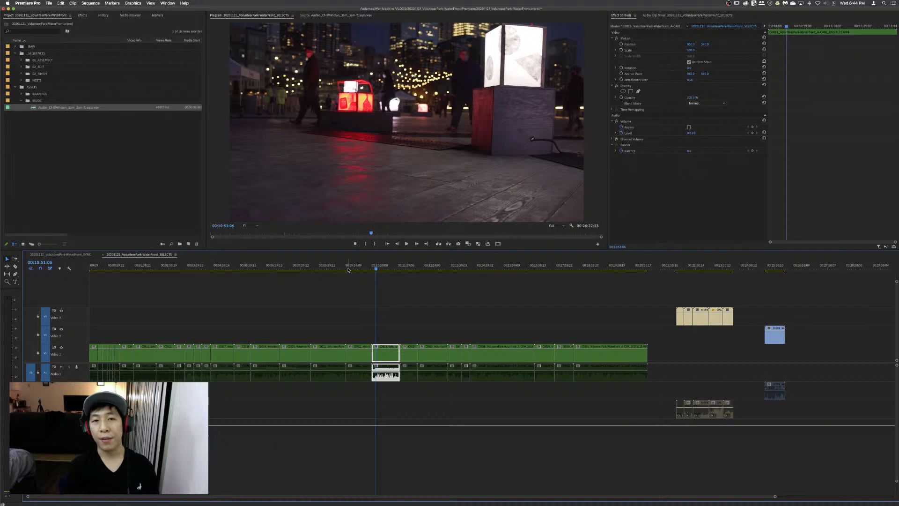
- Play the glowing-lantern clip up to the skyline framing and try a split at about 00:10:59:13
key("space")
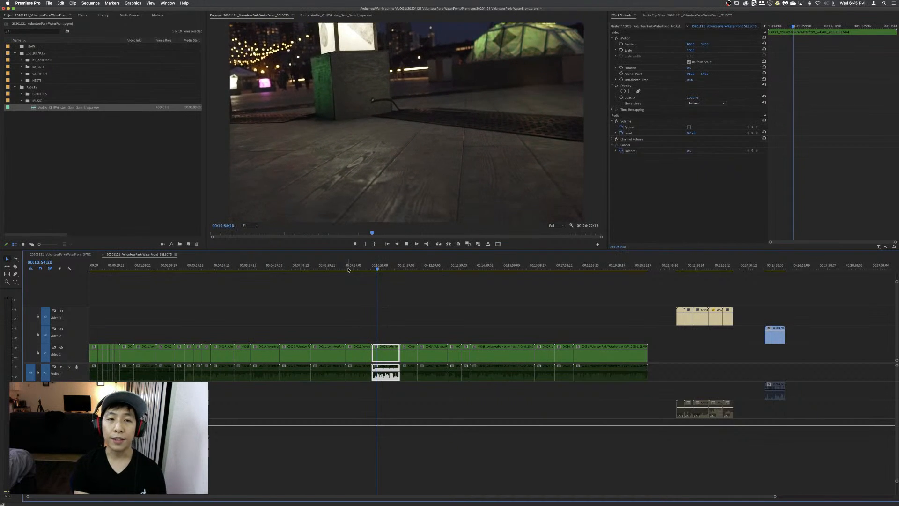
key("space")
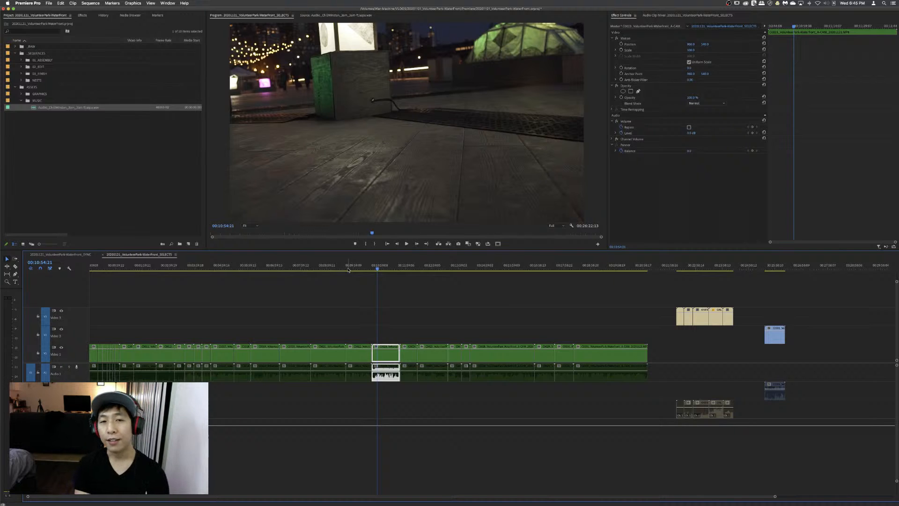
key("space")
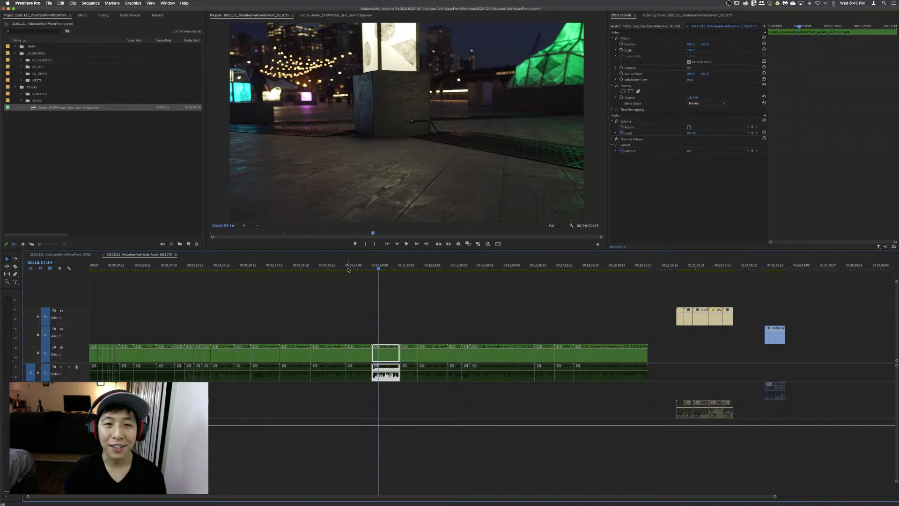
key("space")
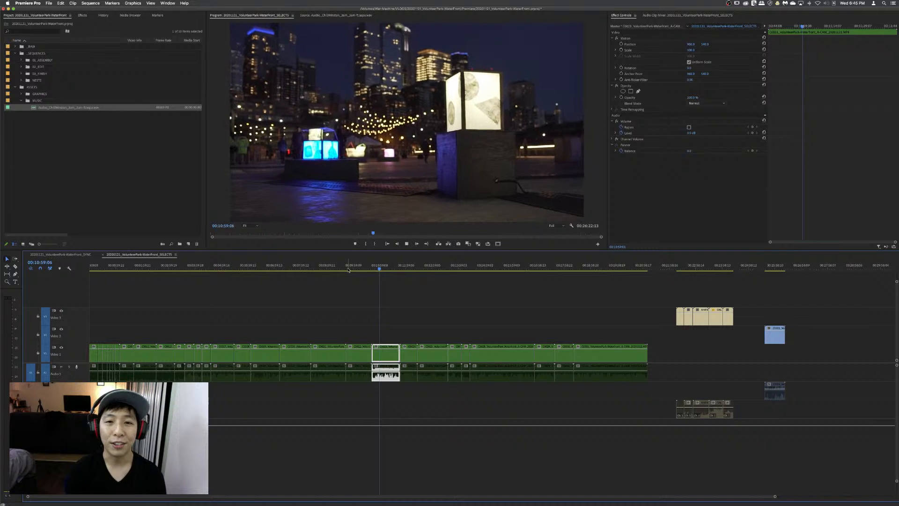
key("l")
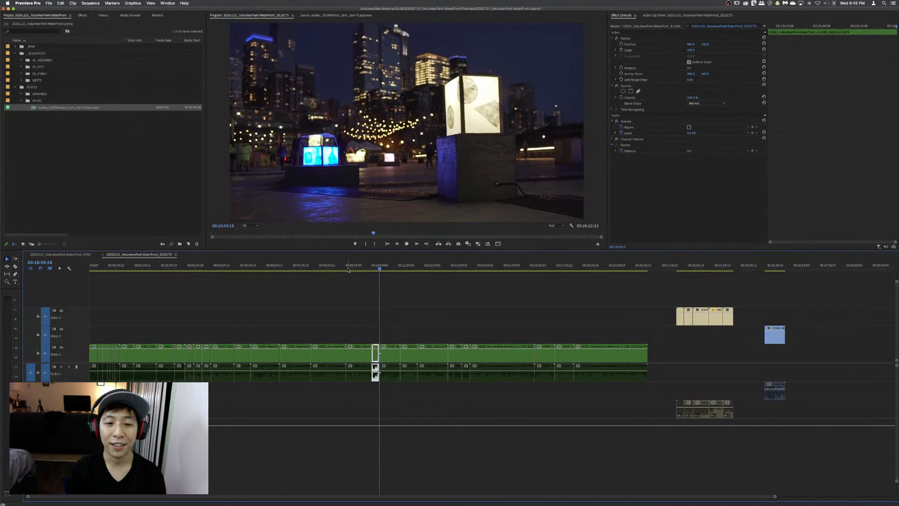
key("space")
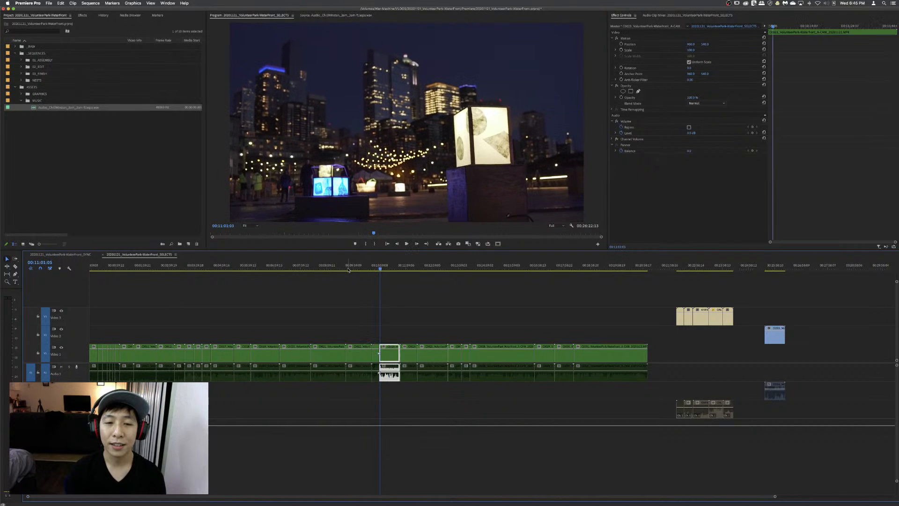
key("super+z")
- Play on through the glowing-lantern clip's skyline framing and split the clip at 00:11:01:10
key("space")
key("d")
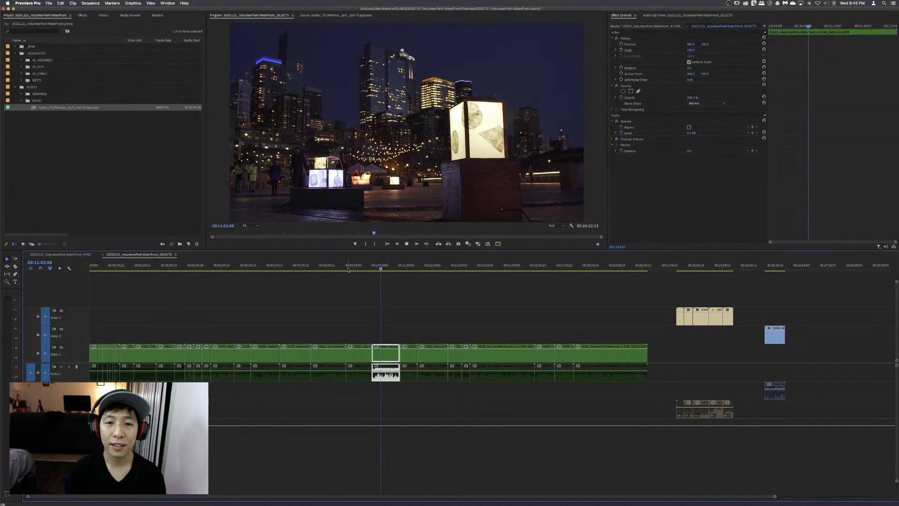
key("super+k")
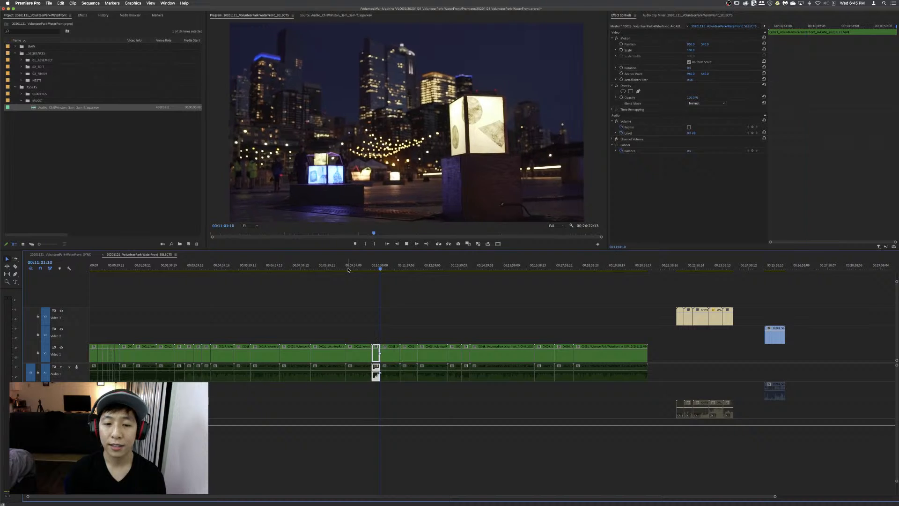
- Review the lantern clip's section facing the skyline and split off the camera move at its end at 00:11:34:01
key("space")
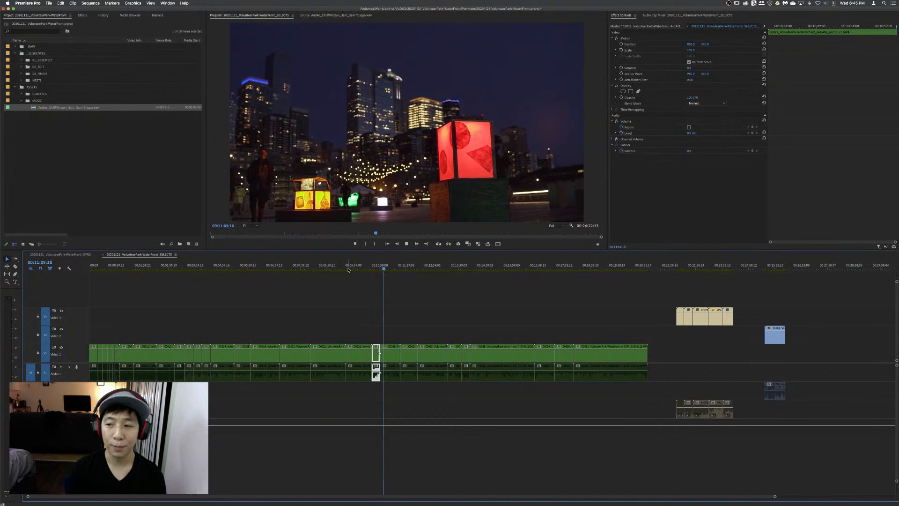
key("space")
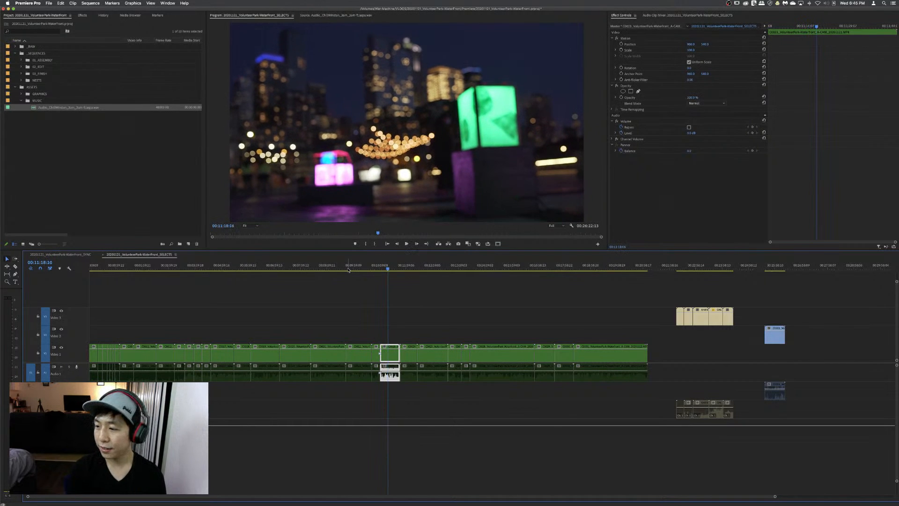
key("space")
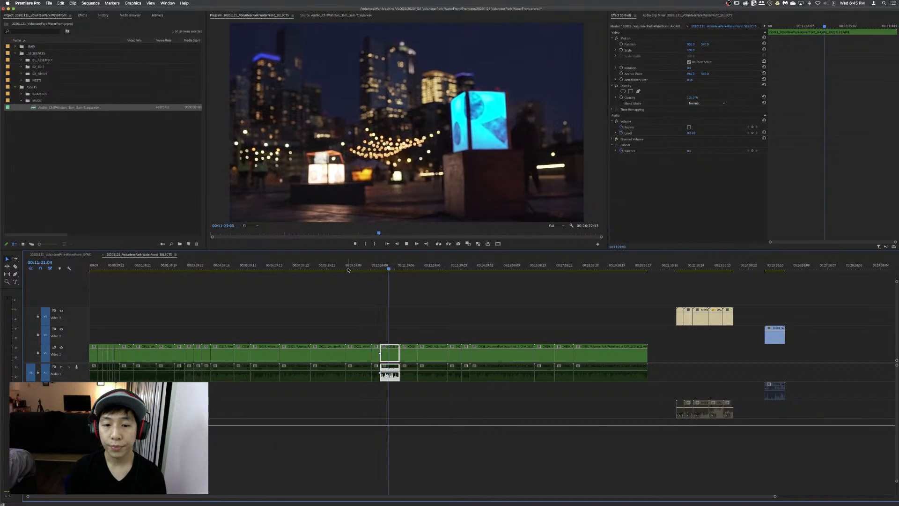
key("space")
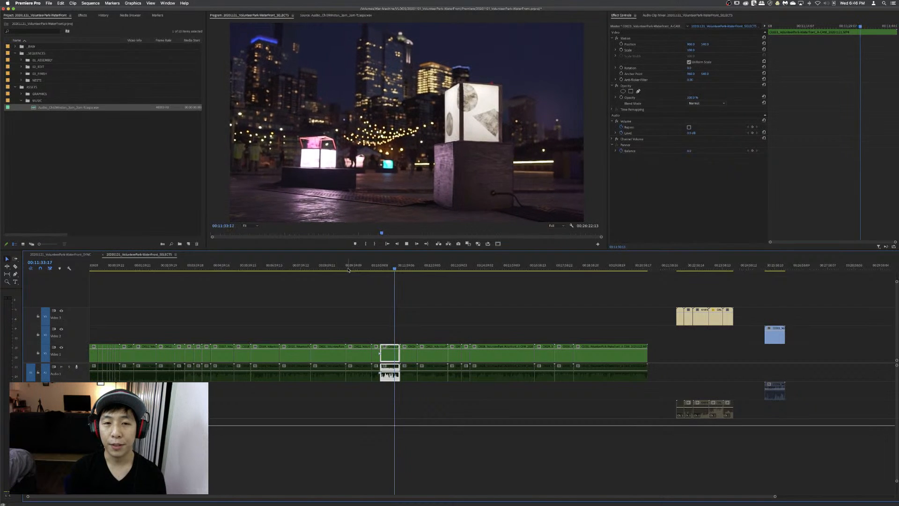
key("space")
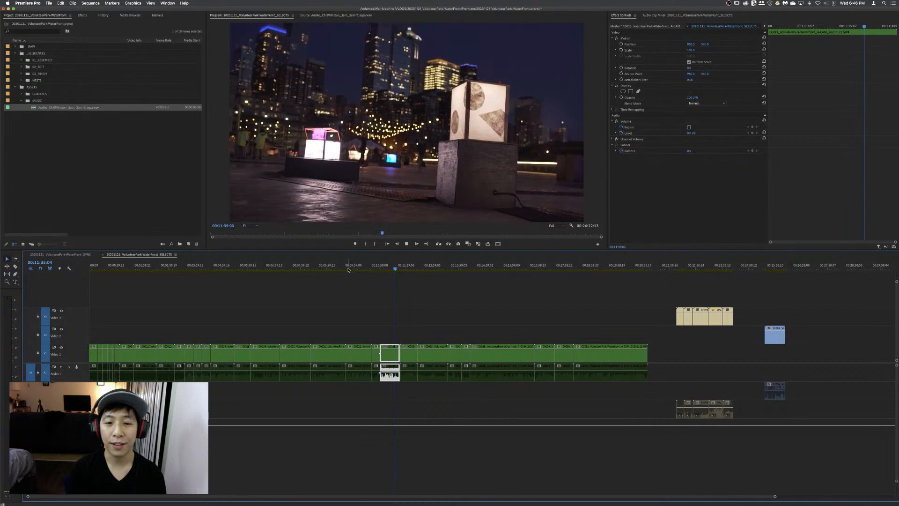
key("k")
key("super+k")
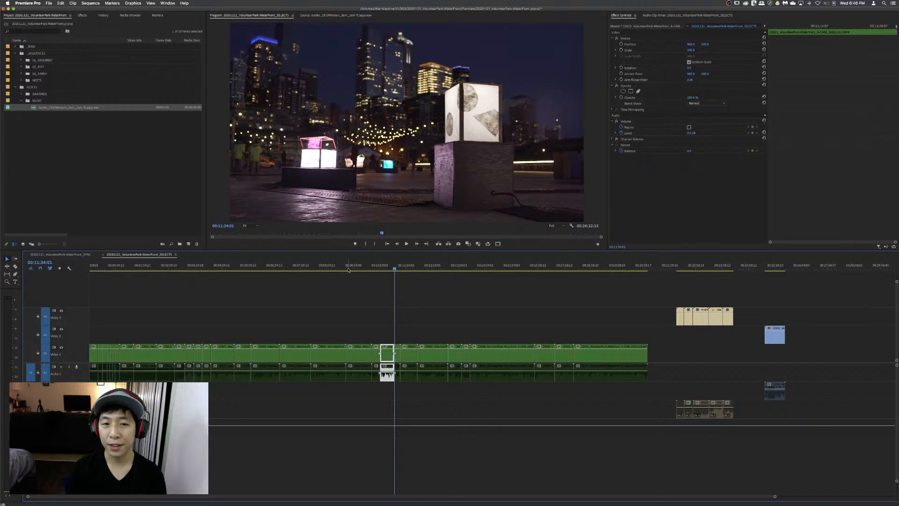
- Play the lantern clip's last section and ripple-trim its start at about 00:11:39:16 and its end at 00:11:40:02
key("space")
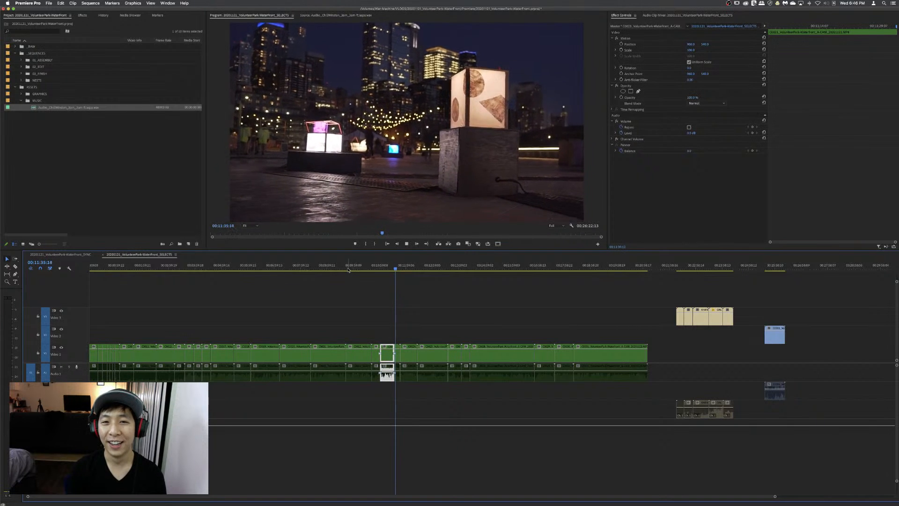
key("super+k")
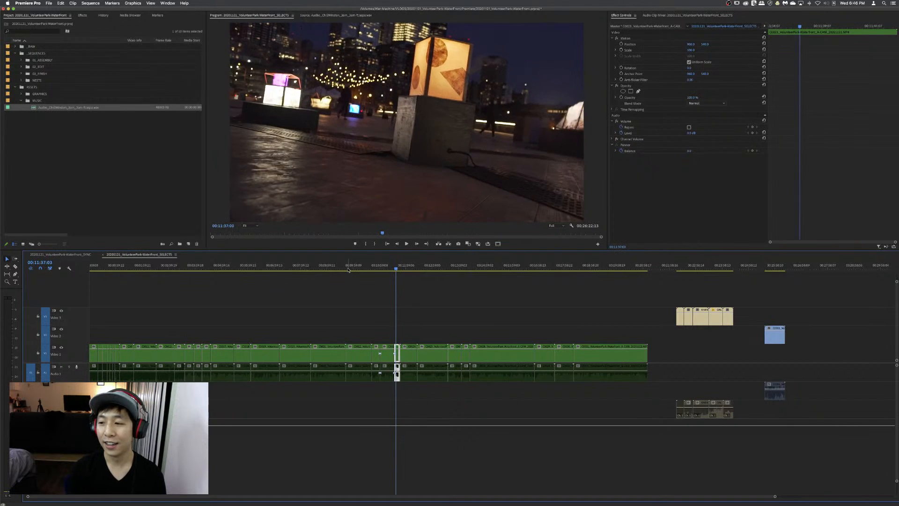
key("space")
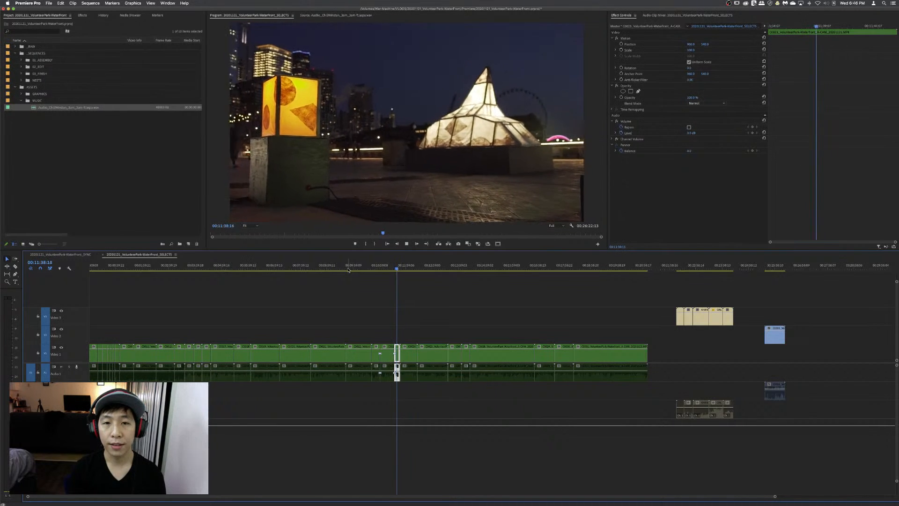
key("space")
key("space")
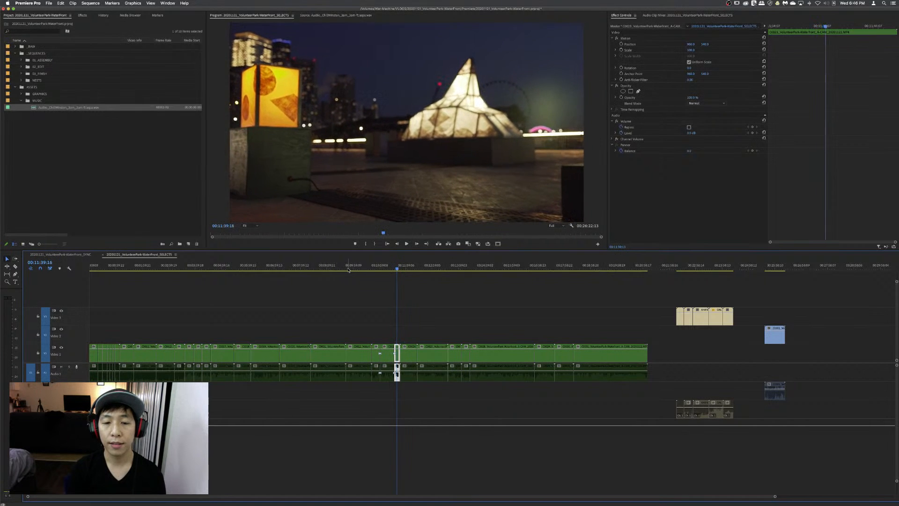
key("q")
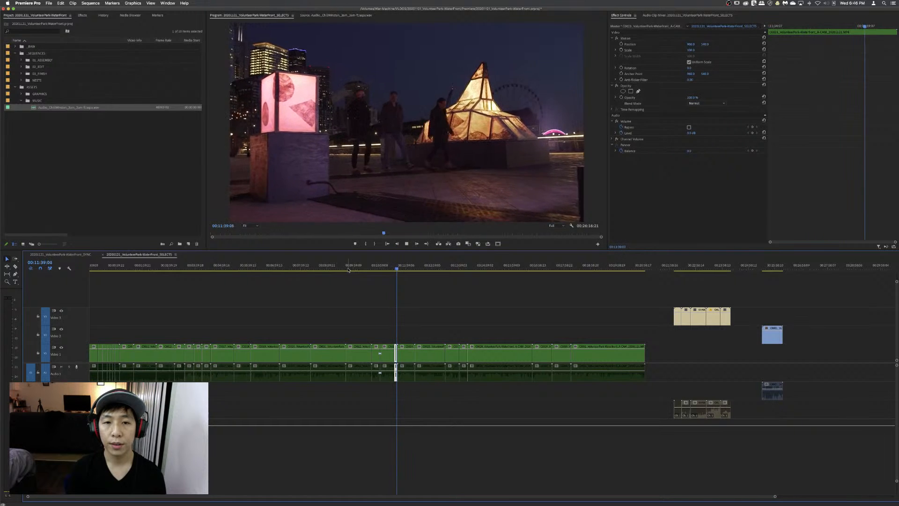
key("j")
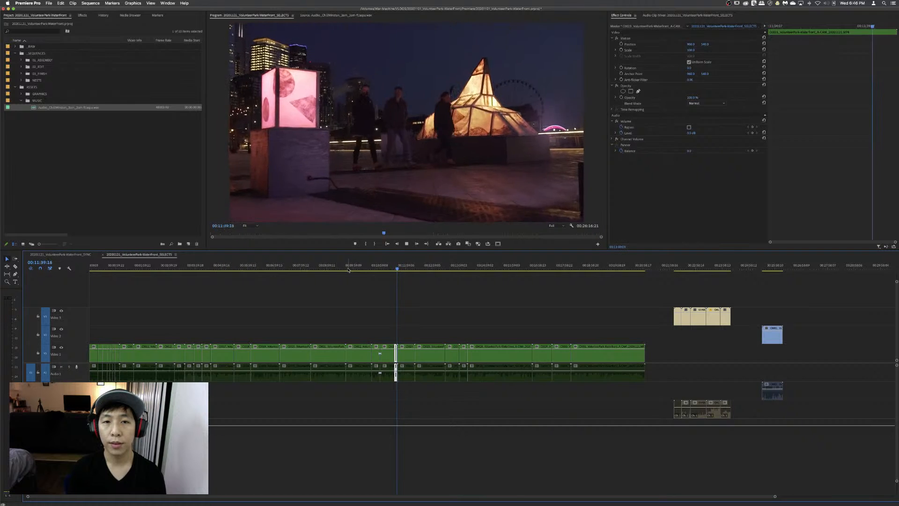
key("w")
- Return to the lantern clip's middle section, play its opening and try an In mark near its start
key("l")
key("Up")
key("Up")
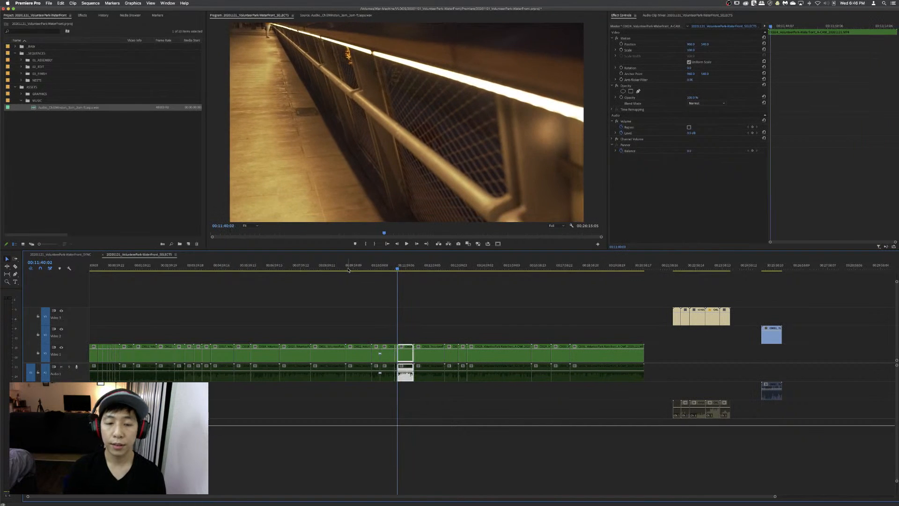
key("Up")
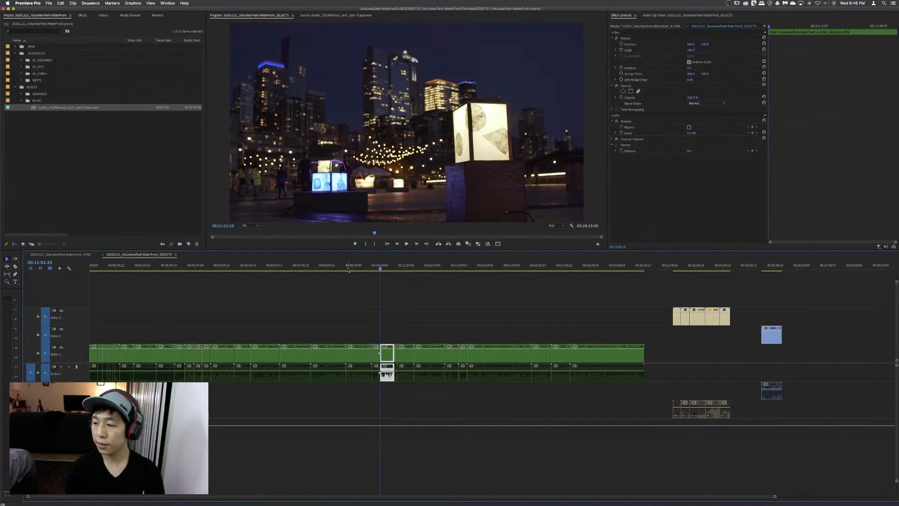
key("l")
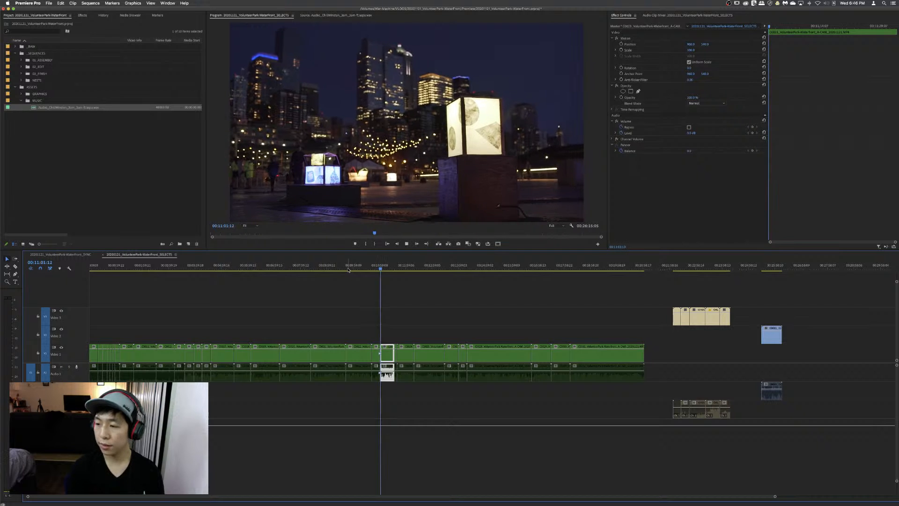
key("i")
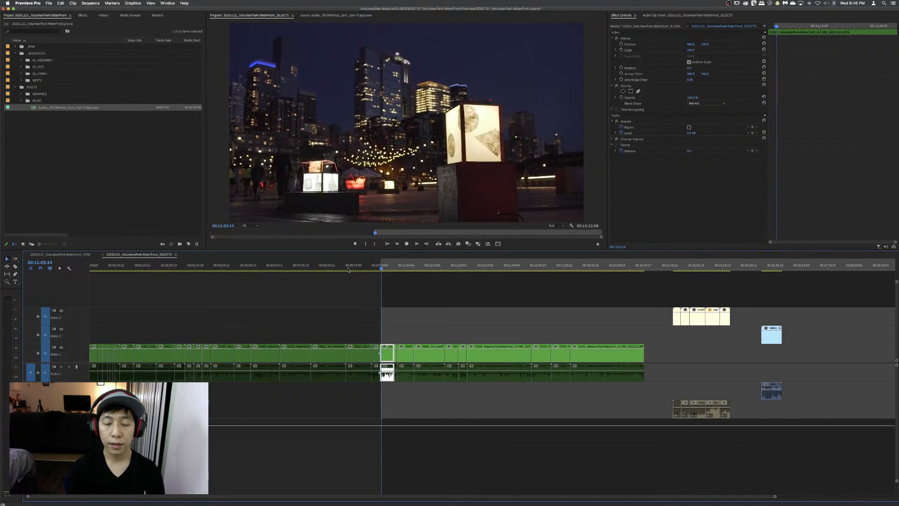
key("o")
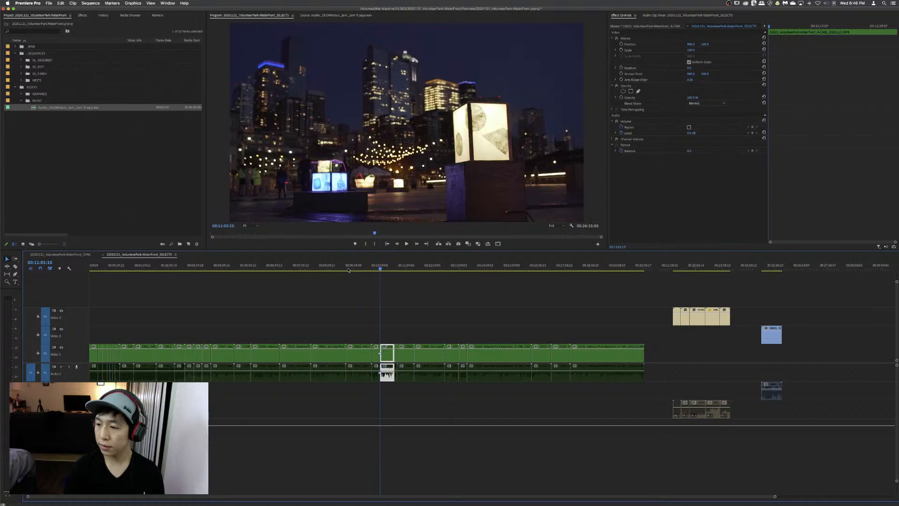
- Review the lantern clip's first section from 00:10:42:04 and ripple-trim its start at about 00:10:48
key("Up")
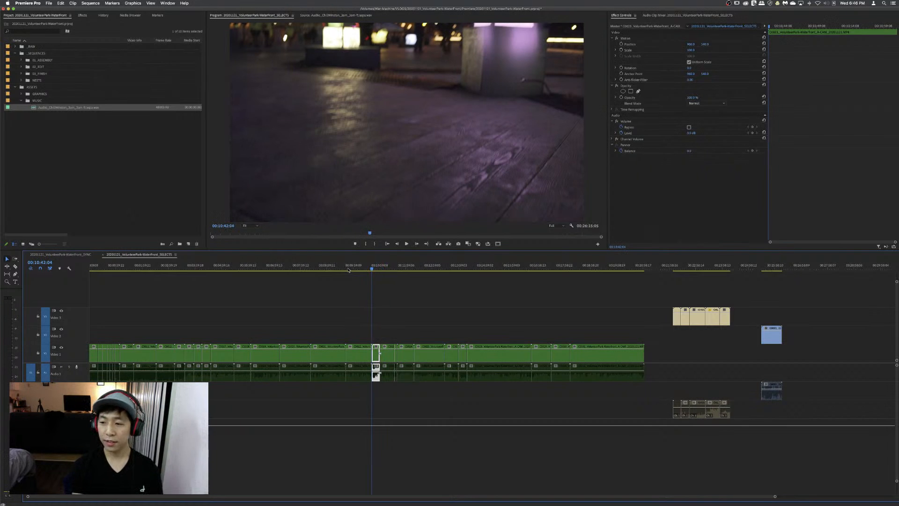
key("space")
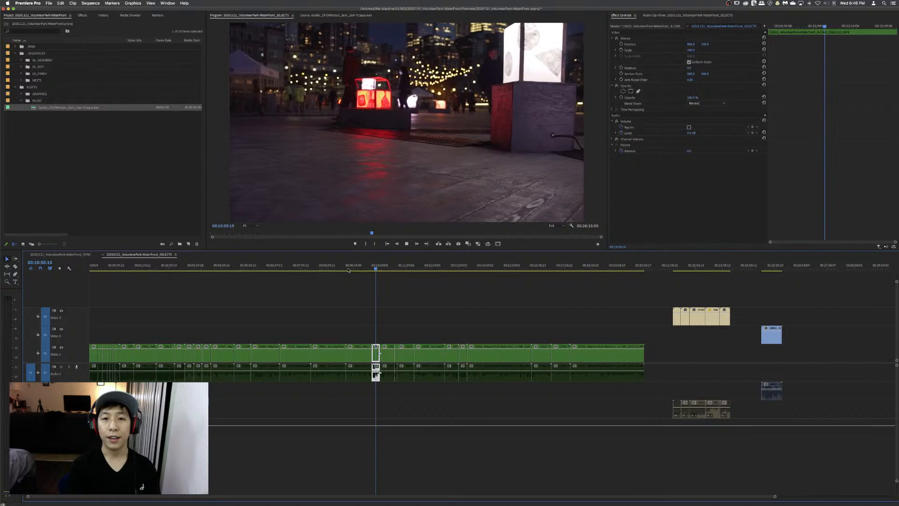
key("j")
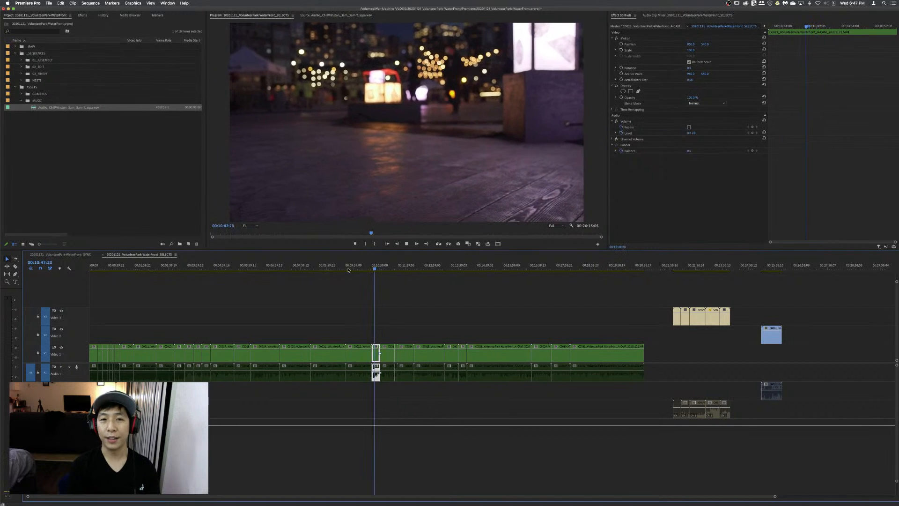
key("j")
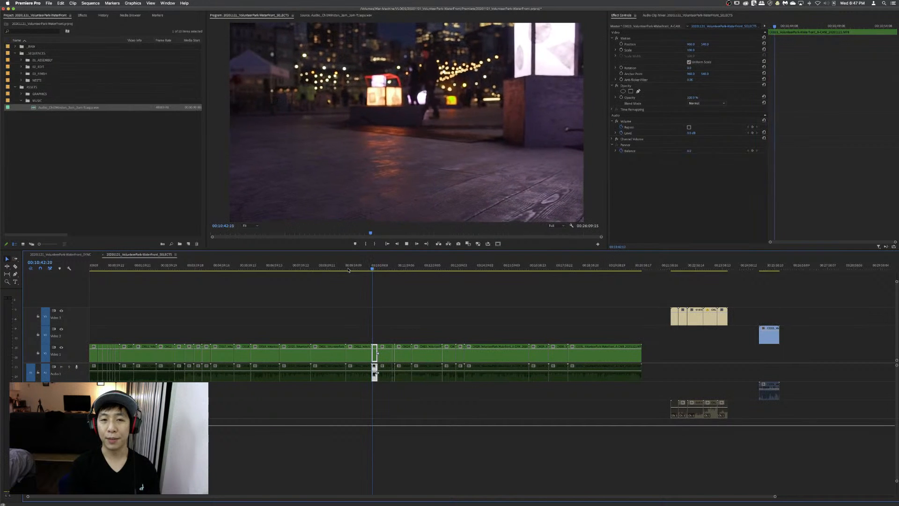
key("l")
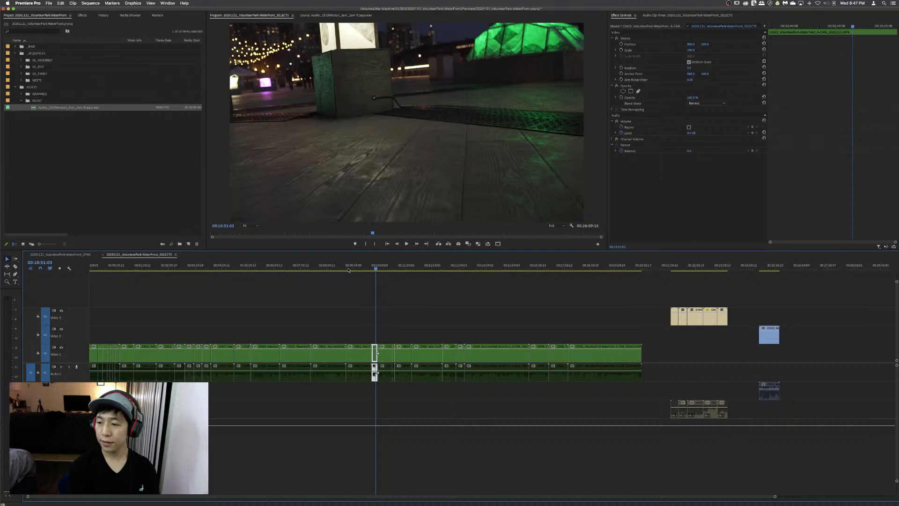
- Ripple-delete the leftover lantern piece at 00:10:51:03 and play the start of the clip at about 00:09:44
key("shift+Delete")
key("Up")
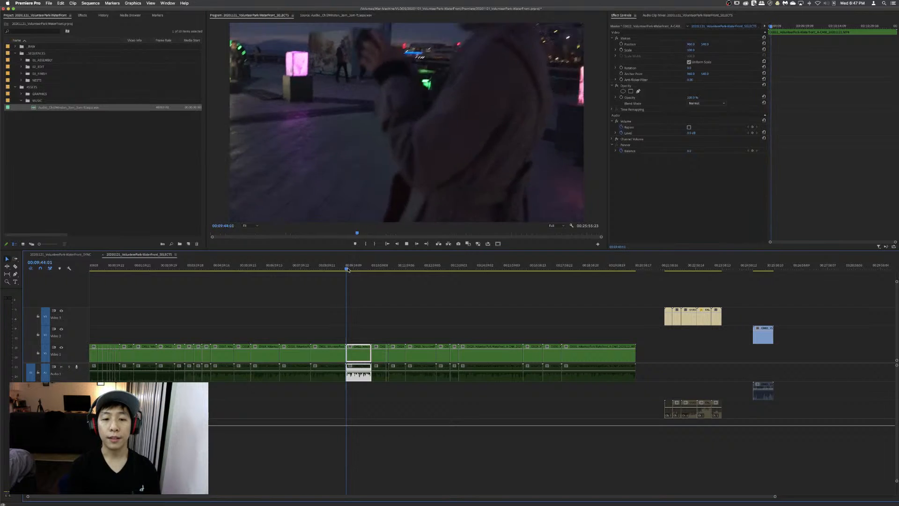
key("space")
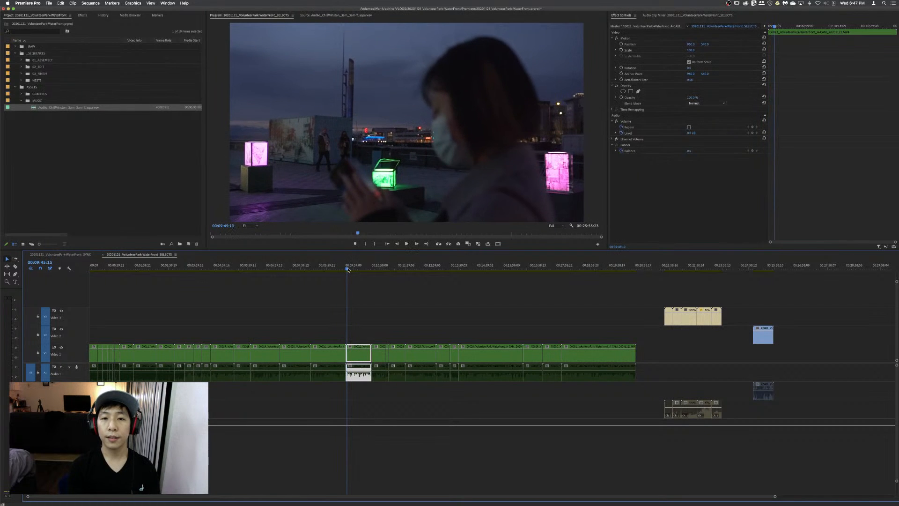
- Review the opening with the masked woman beside the lanterns and ripple-trim the clip's start at about 00:09:52
key("j")
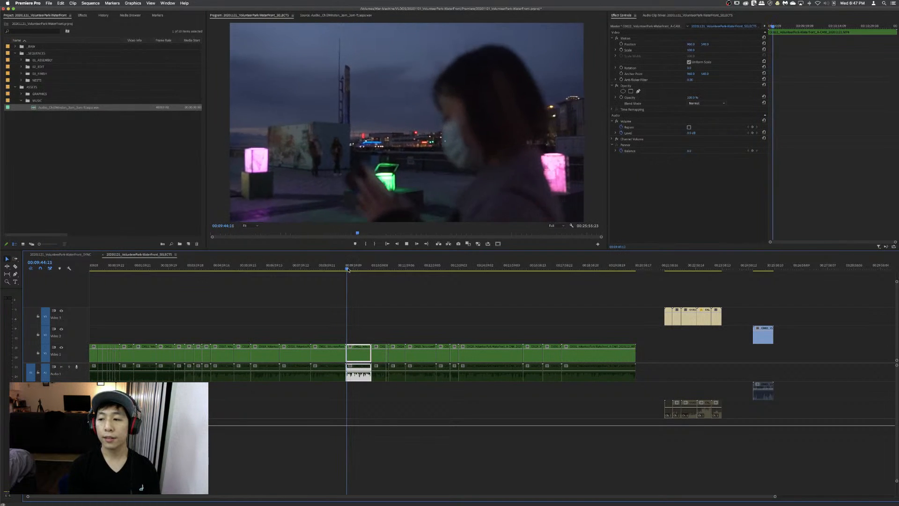
key("k")
key("j")
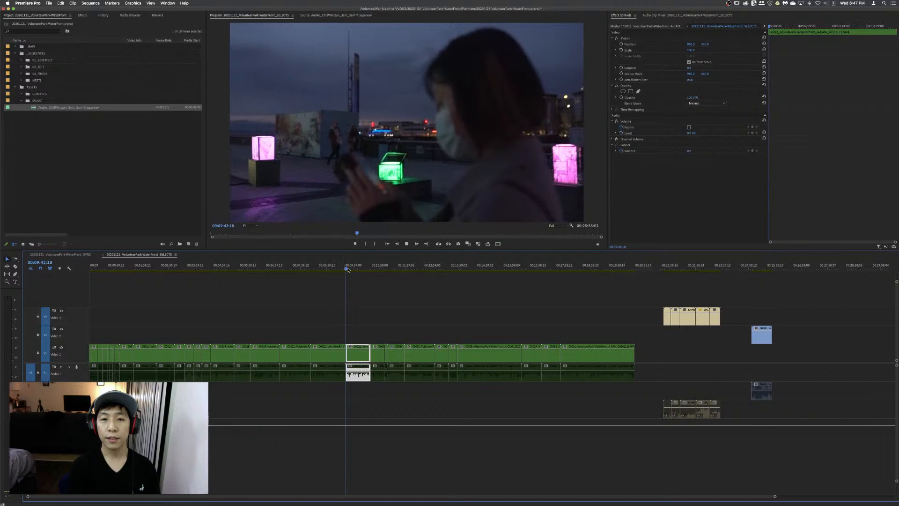
key("l")
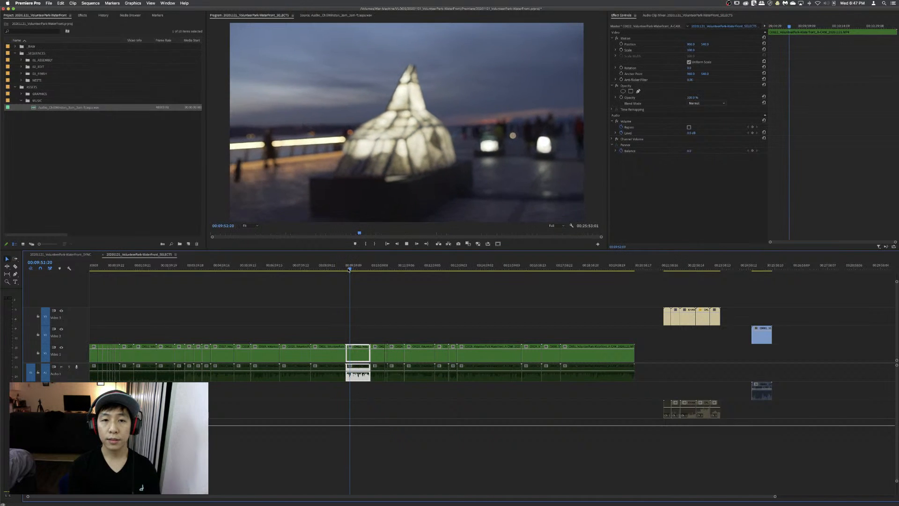
key("q")
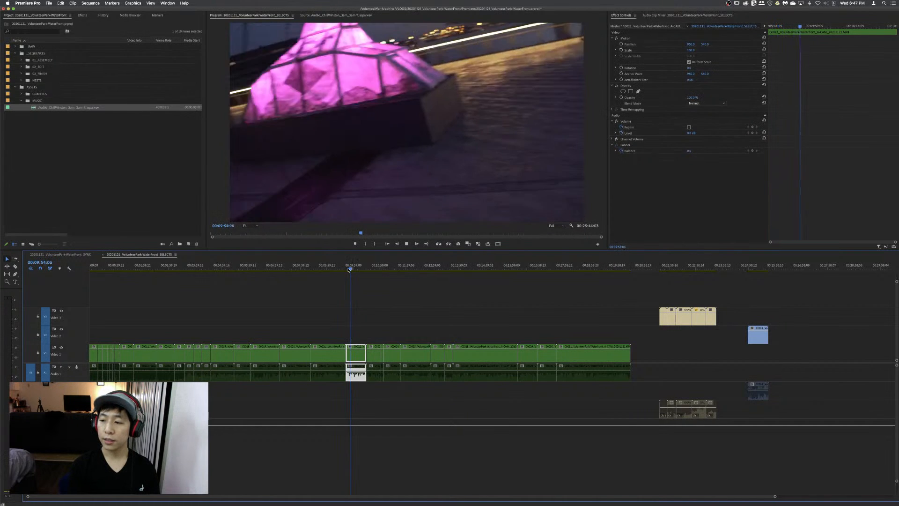
- Play on past the pink and white lanterns and ripple-trim the clip's start to shorten the lead-in to the crouching woman's shot
key("space")
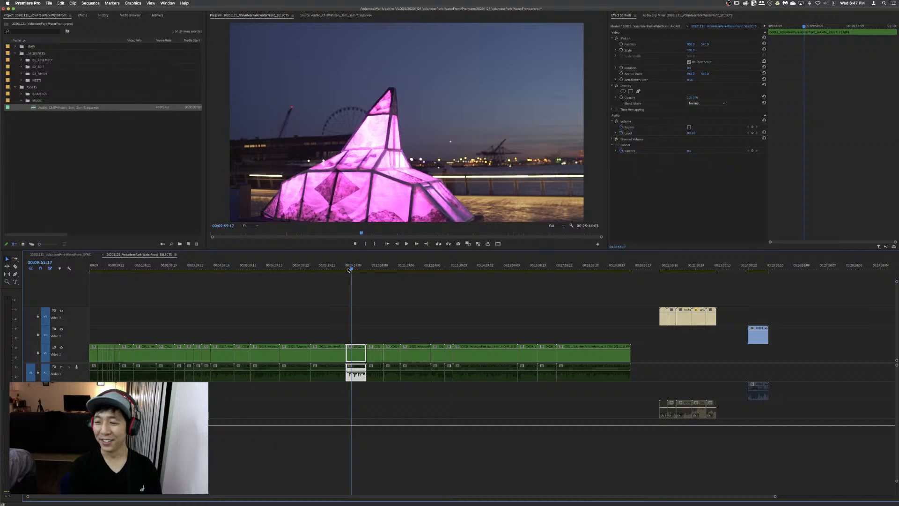
key("space")
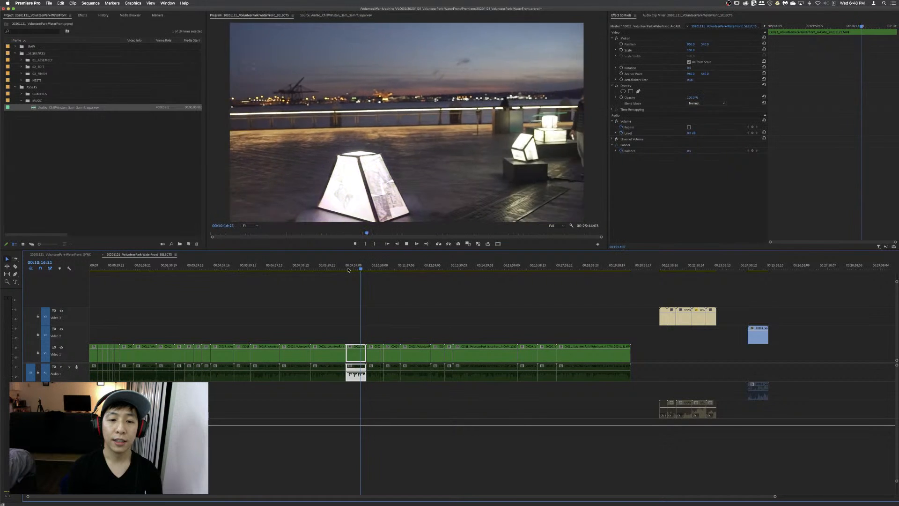
key("j")
key("j")
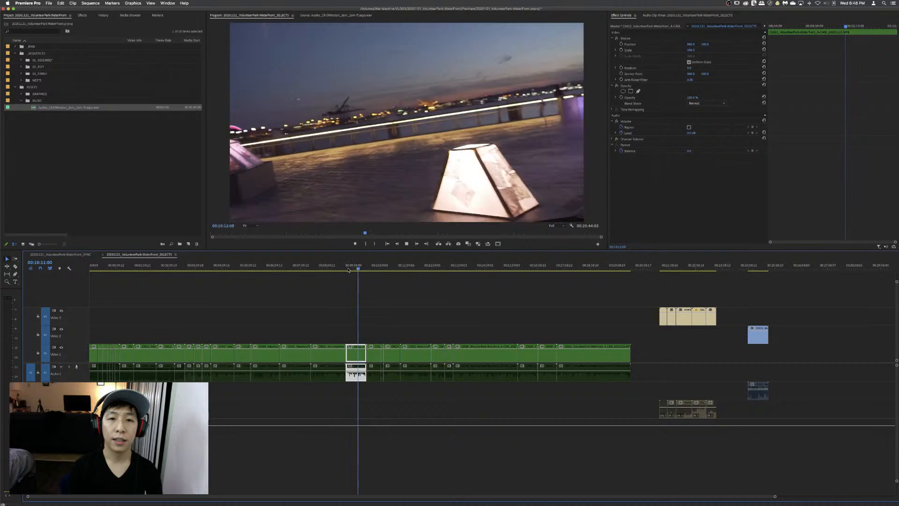
key("l")
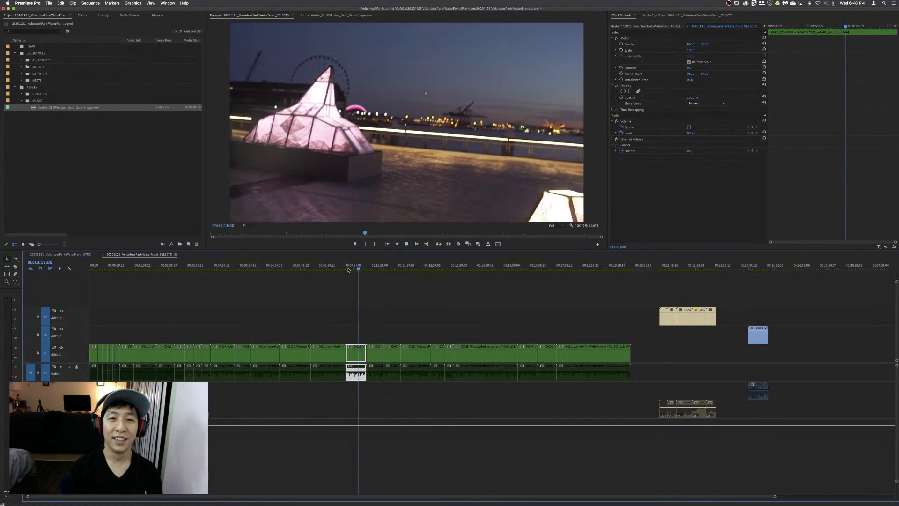
key("q")
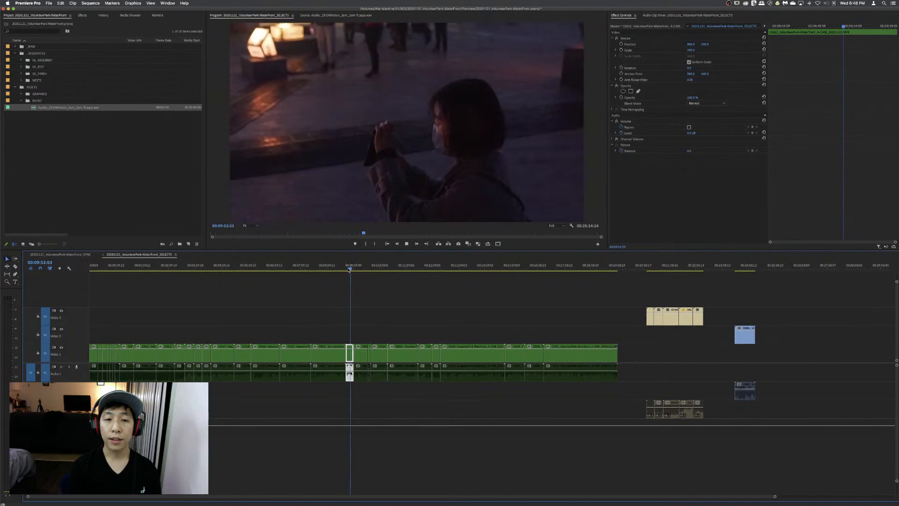
- Split the clip at about 00:09:52 near the crouching woman taking a photo and play the section after the cut
key("shift+Left")
key("shift+Left")
key("shift+Left")
key("shift+Left")
key("super+k")
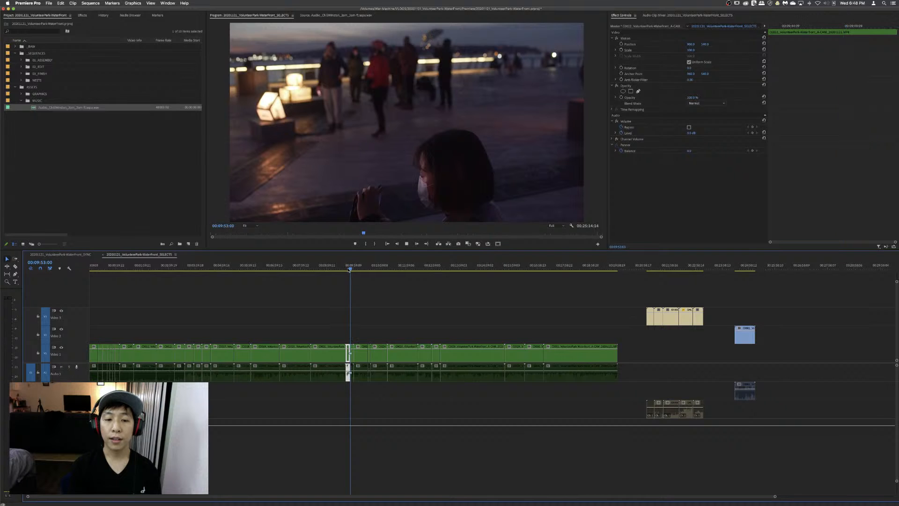
key("space")
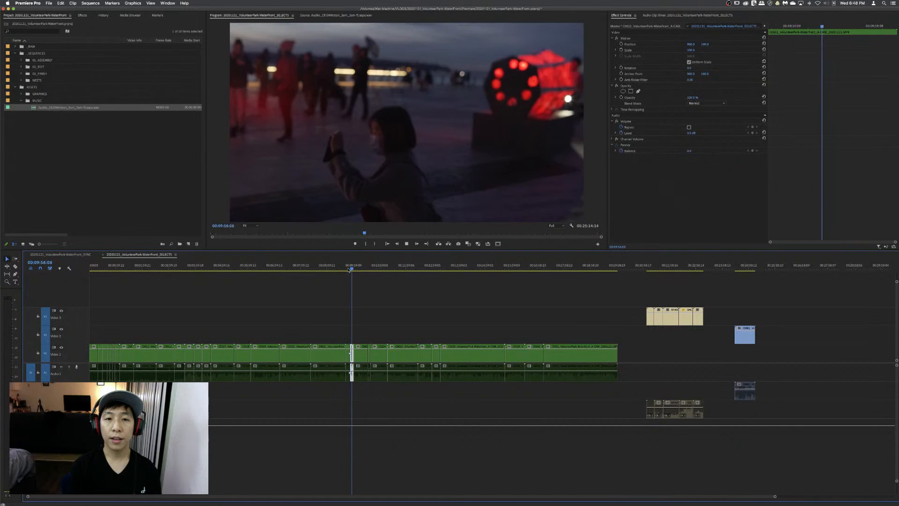
- Ripple-trim the start of the crouching woman's second section and split off its tail at 00:09:55:23
left_click(350, 269)
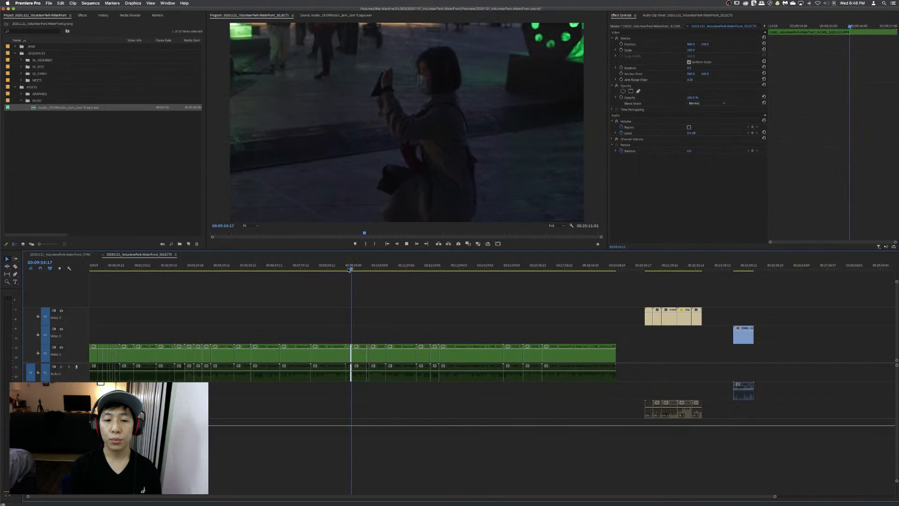
left_click(349, 269)
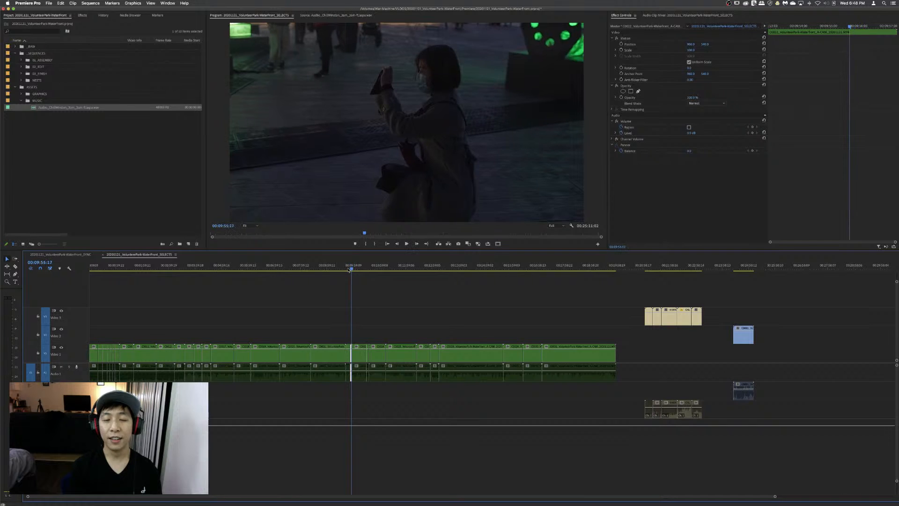
left_click(350, 269)
key("space")
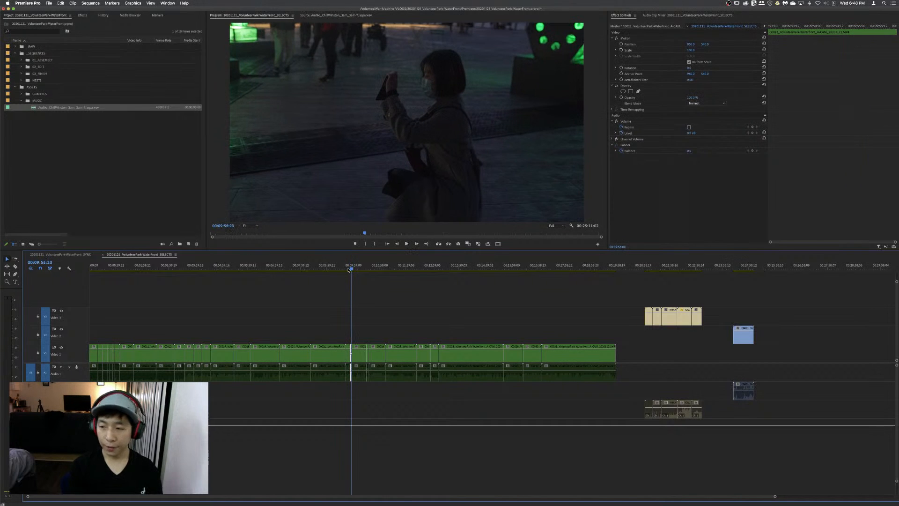
- Ripple-delete the short leftover piece of the crouching woman's clip after 00:09:55:23
key("=")
key("=")
key("=")
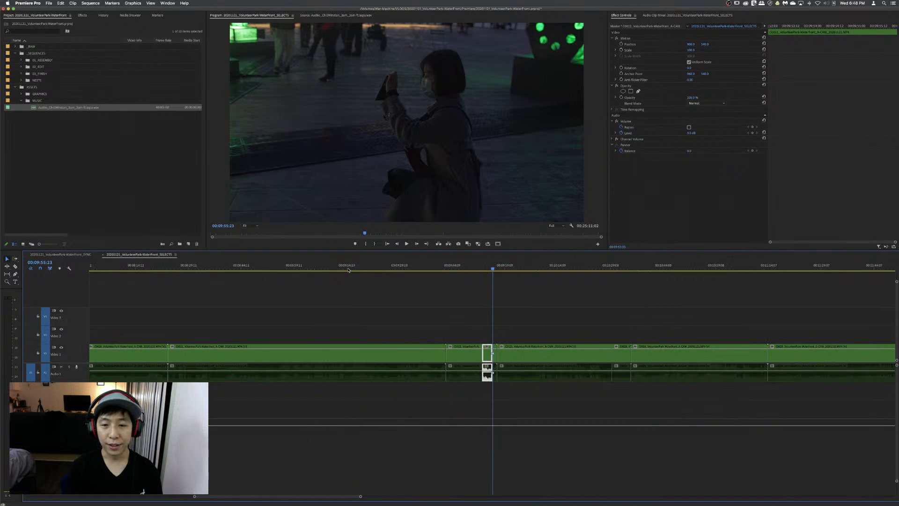
key("Right")
key("Right")
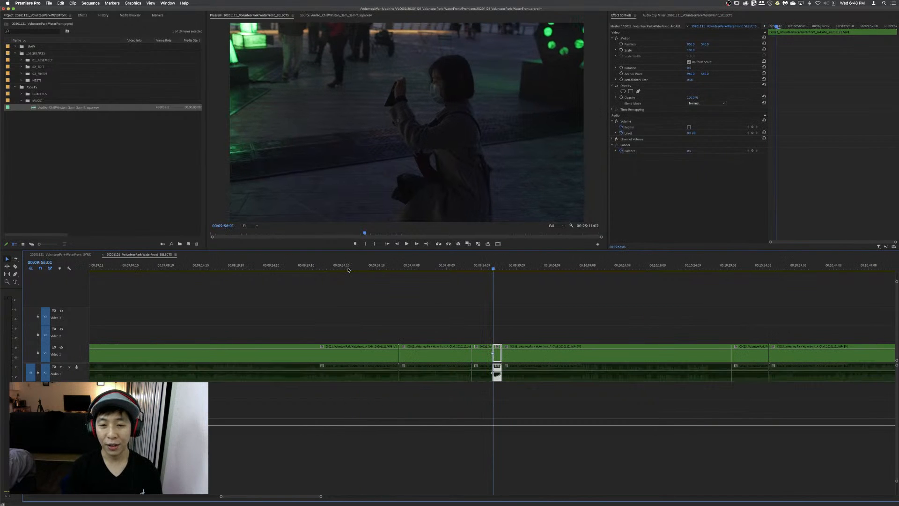
key("shift+Delete")
key("Up")
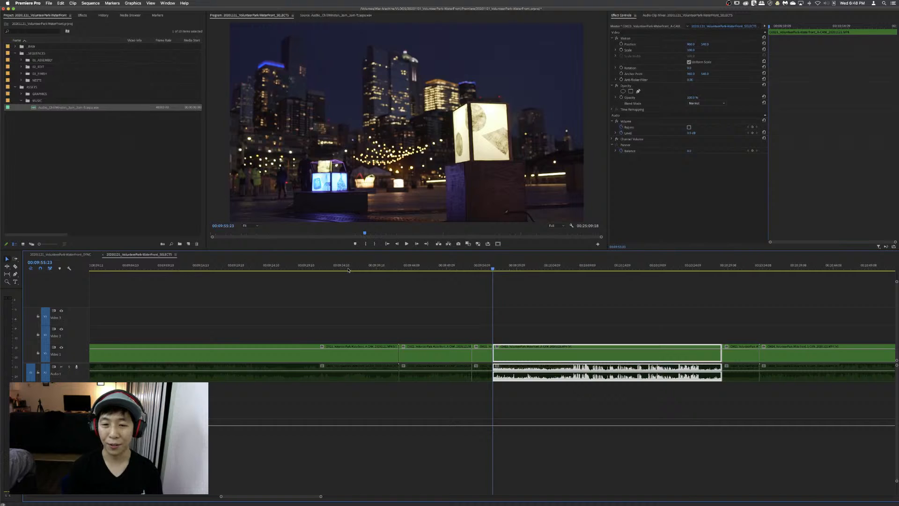
- Return to the string-lights clip starting at 00:08:23:16 and play its opening
left_click(368, 306)
key("z")
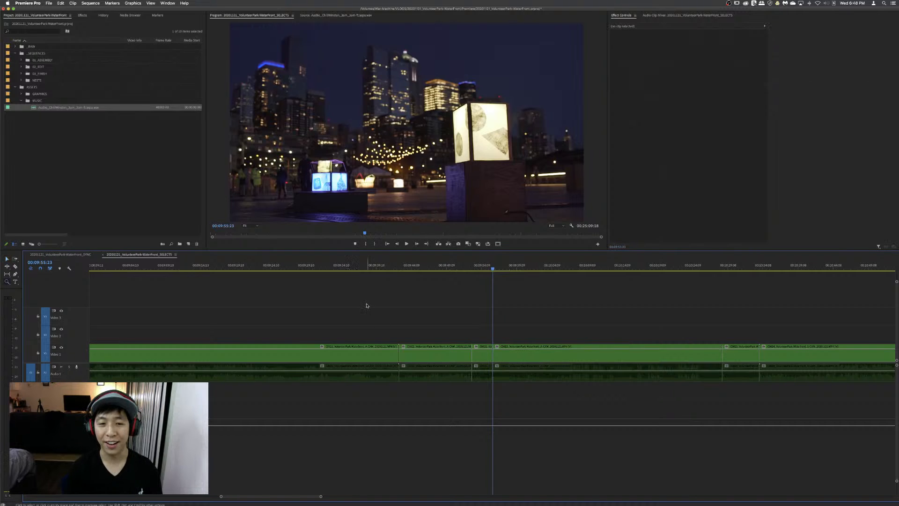
left_click(368, 304, "alt")
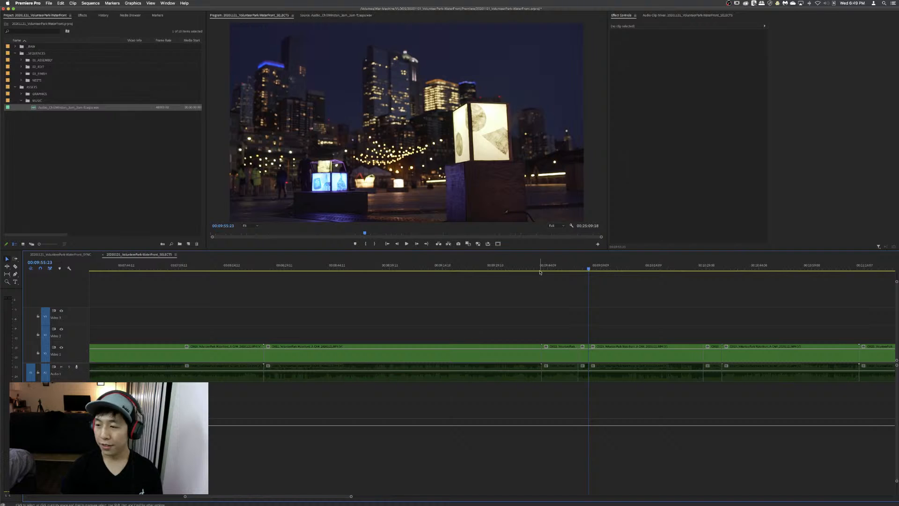
left_click(286, 270)
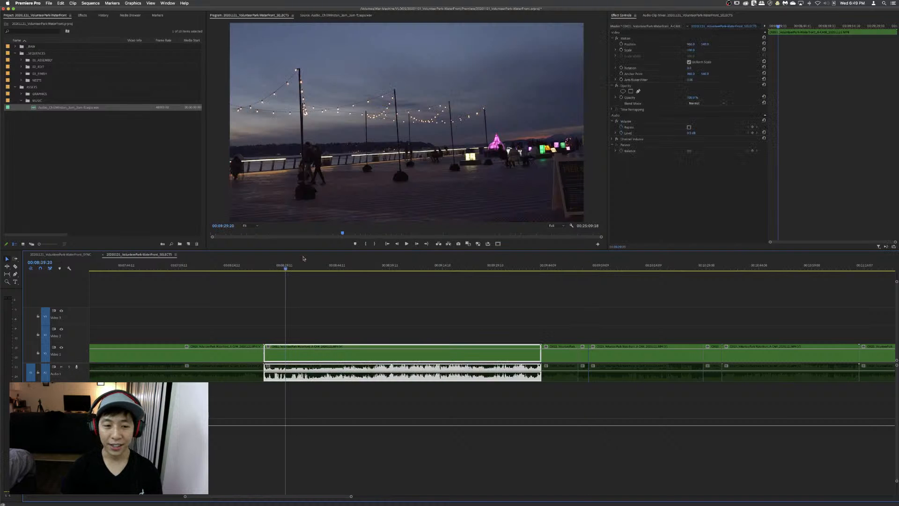
key("Up")
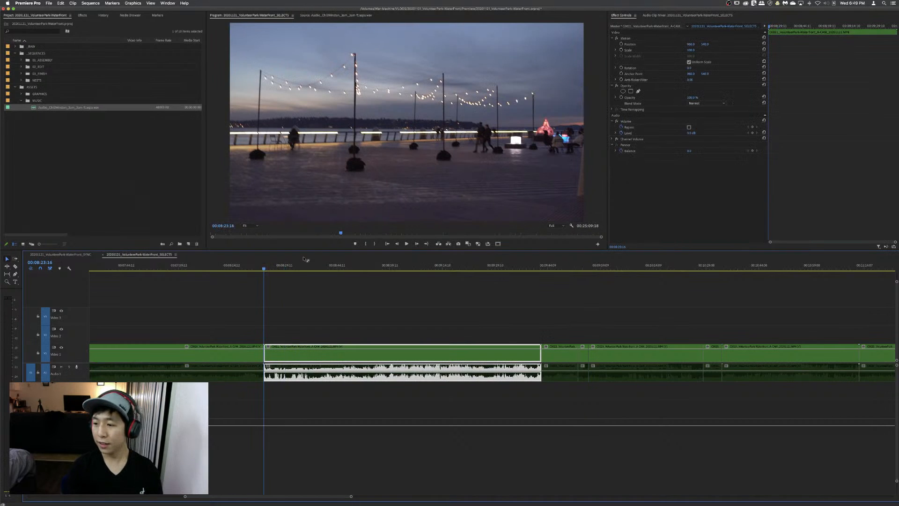
key("space")
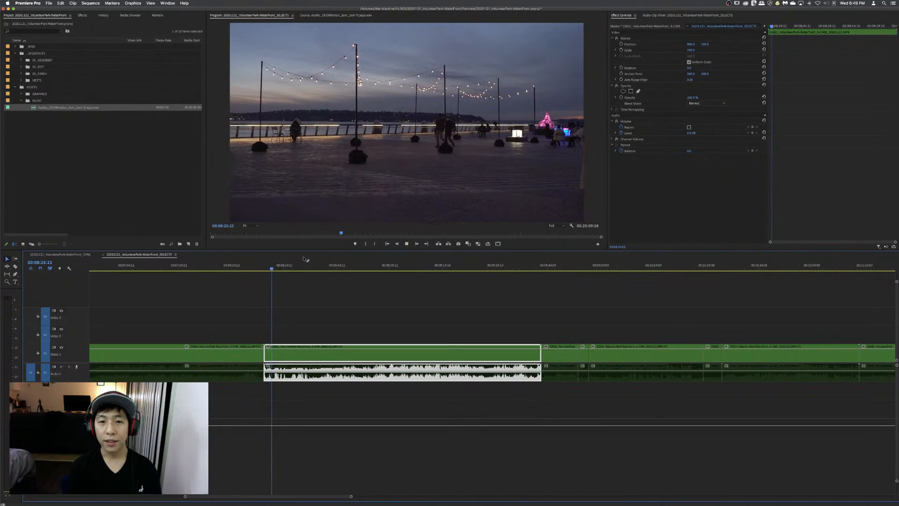
key("space")
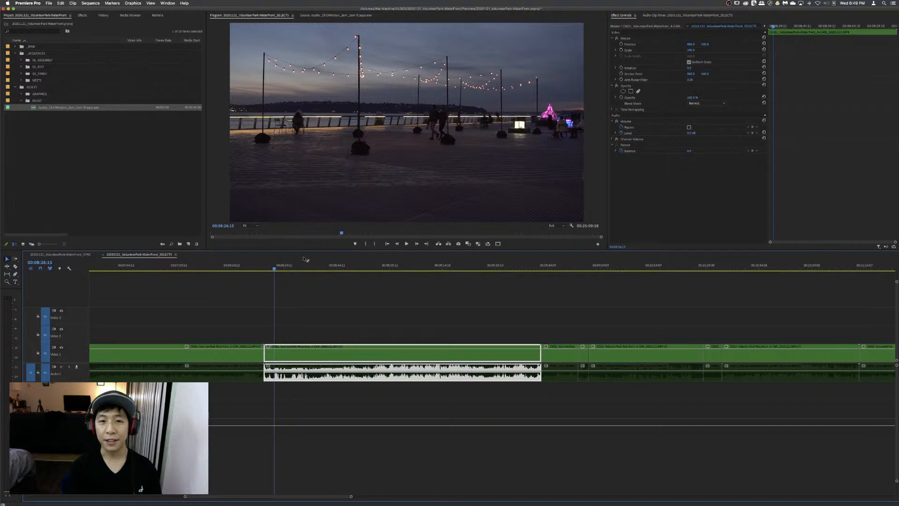
key("space")
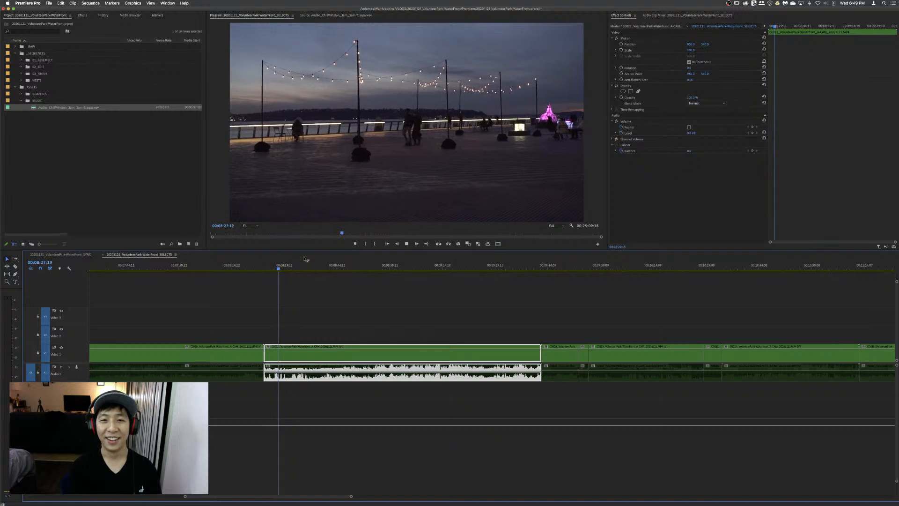
key("space")
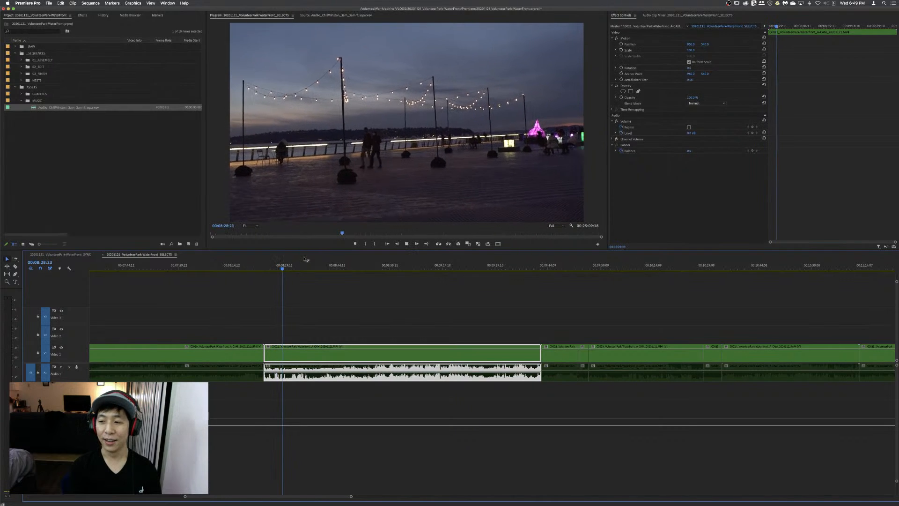
key("space")
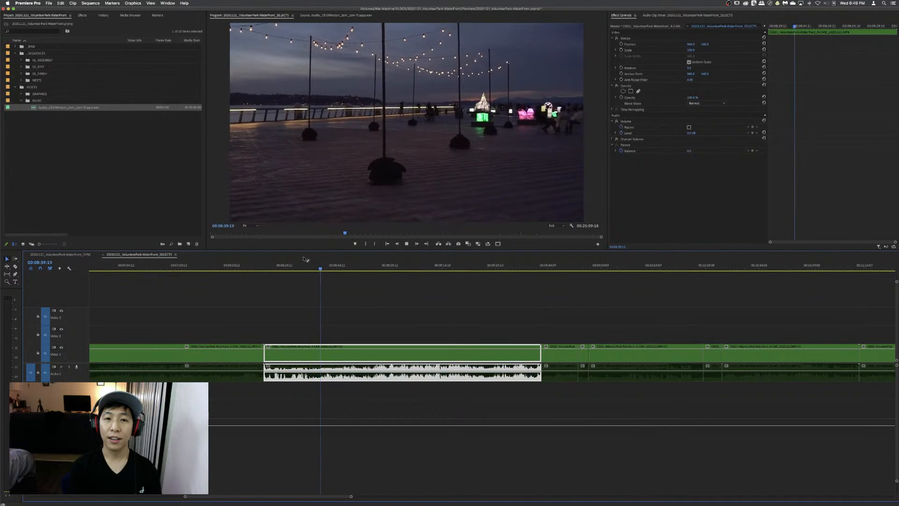
- Replay the camera move toward the string lights and ripple-trim the clip's start at about 00:08:39
key("j")
key("j")
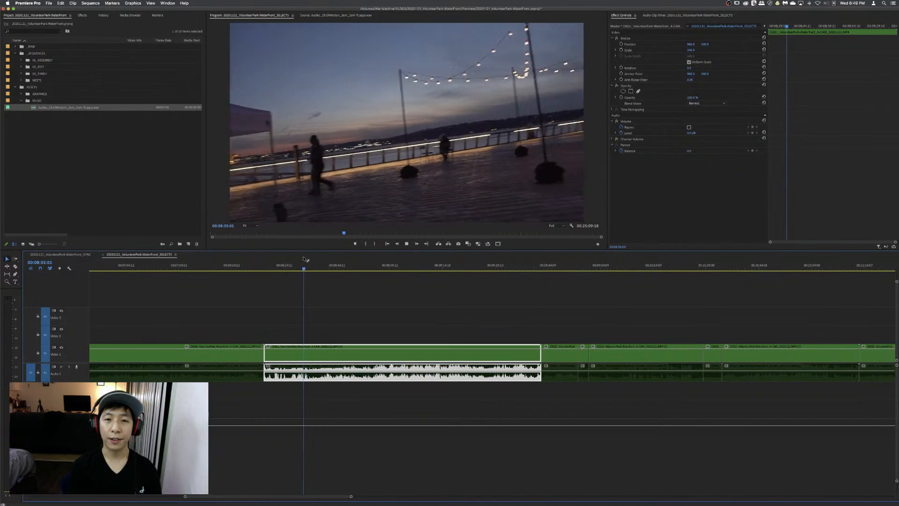
key("l")
key("l")
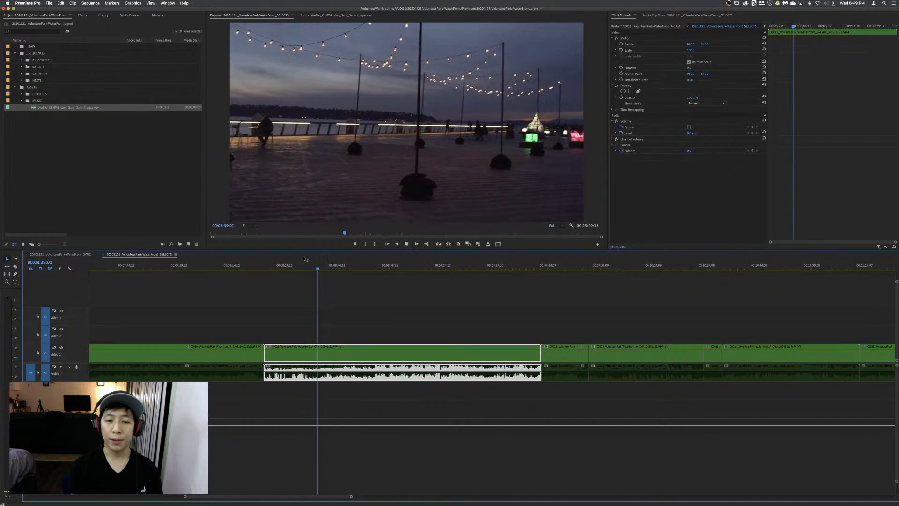
key("q")
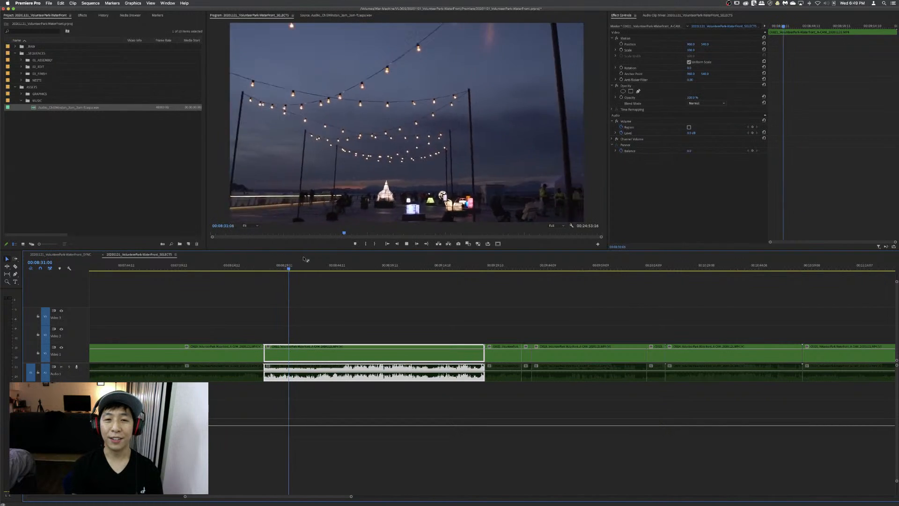
- Split the string-lights clip at about 00:08:29 after its first good shot
key("k")
key("super+k")
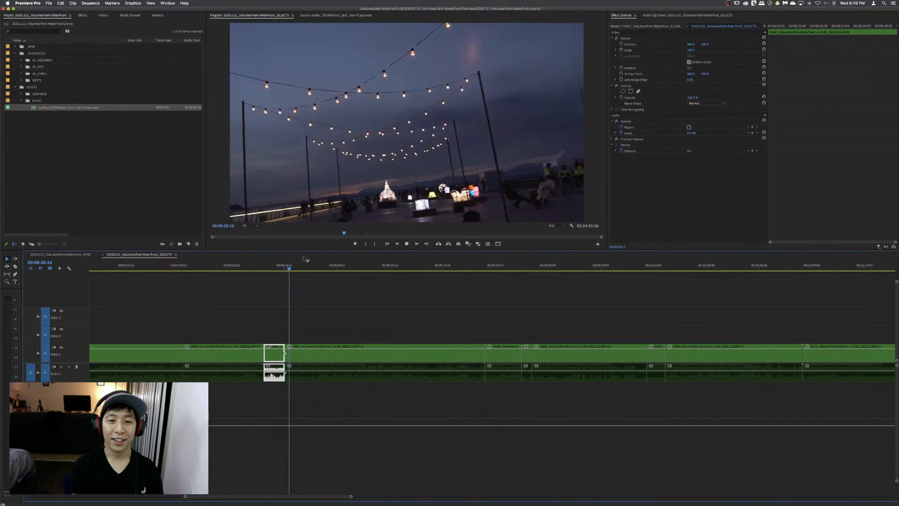
key("k")
- Select the rest of the string-lights clip, review its next shots and ripple-trim its start at about 00:08:41
key("d")
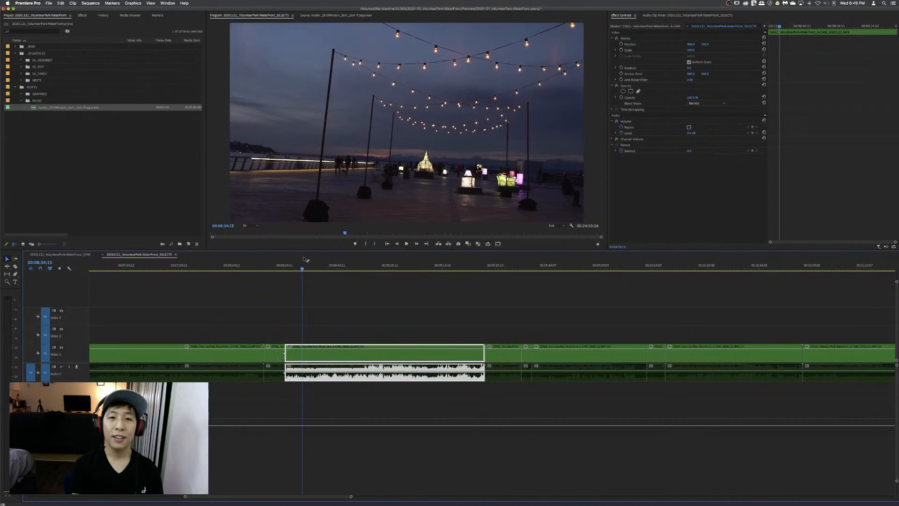
key("j")
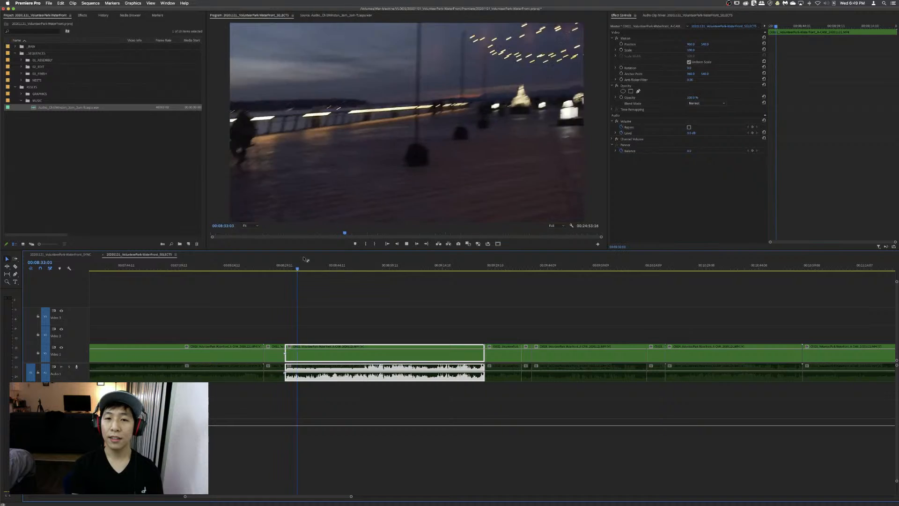
key("l")
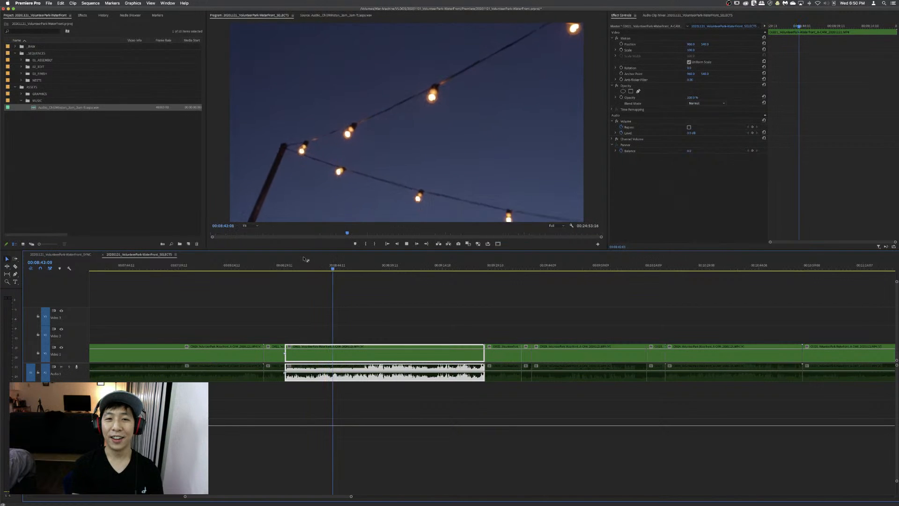
key("space")
key("space")
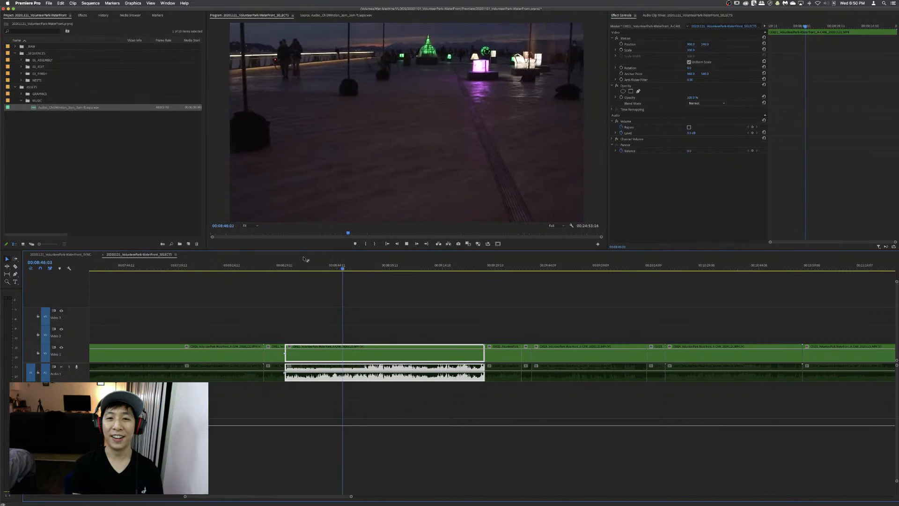
key("j")
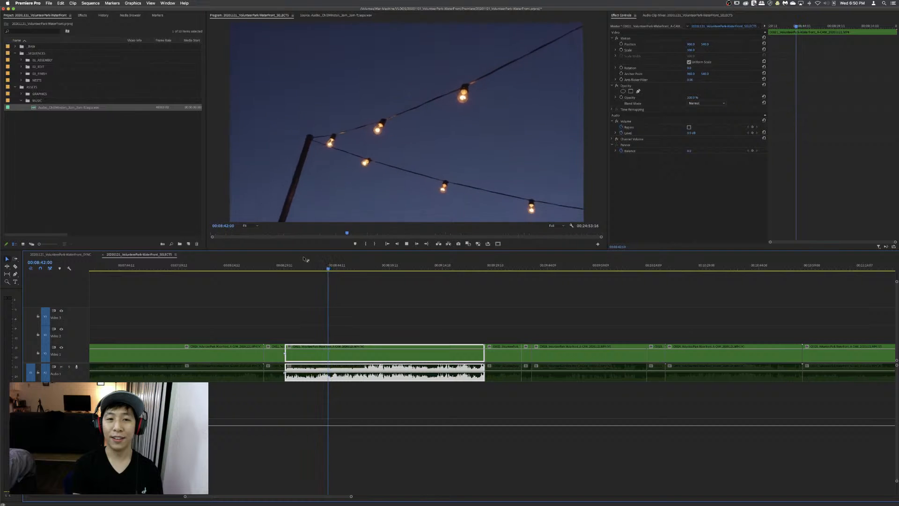
key("l")
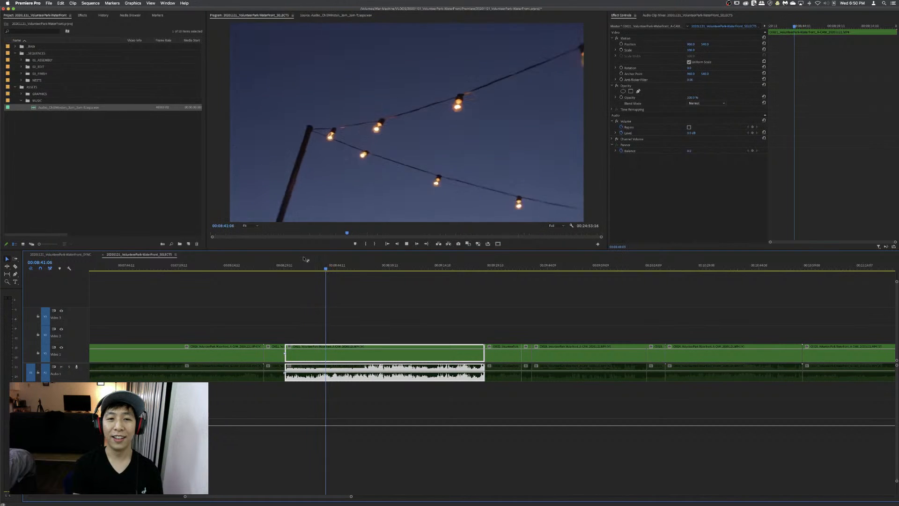
key("q")
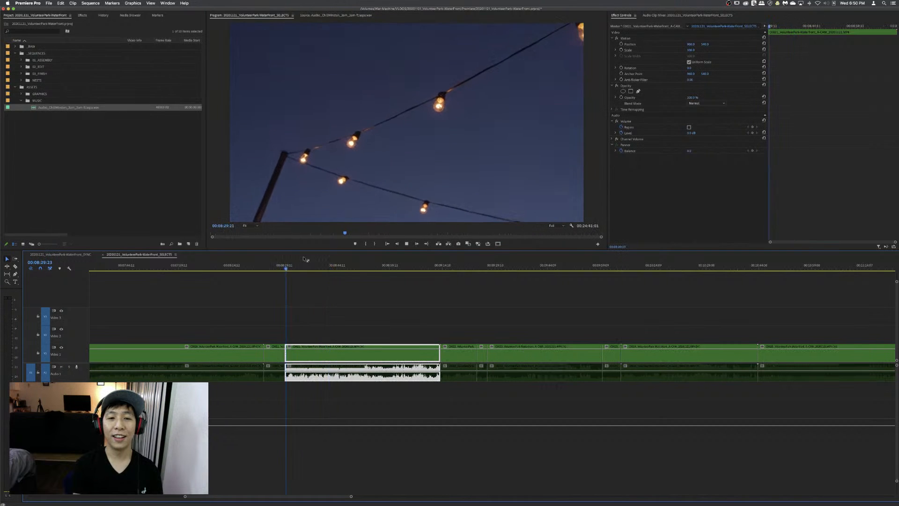
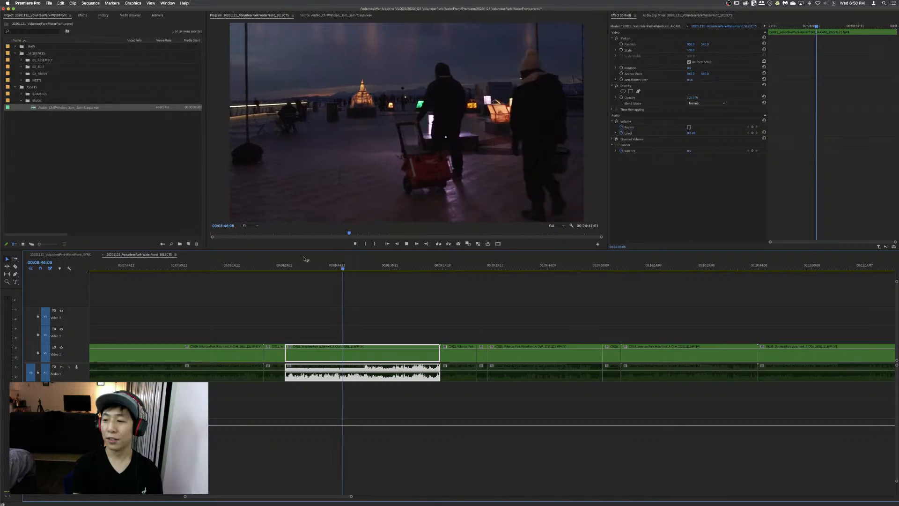
- Go back to where the camera swings past the railing and ripple-trim the clip's start at about 00:08:44
key("j")
key("j")
key("k")
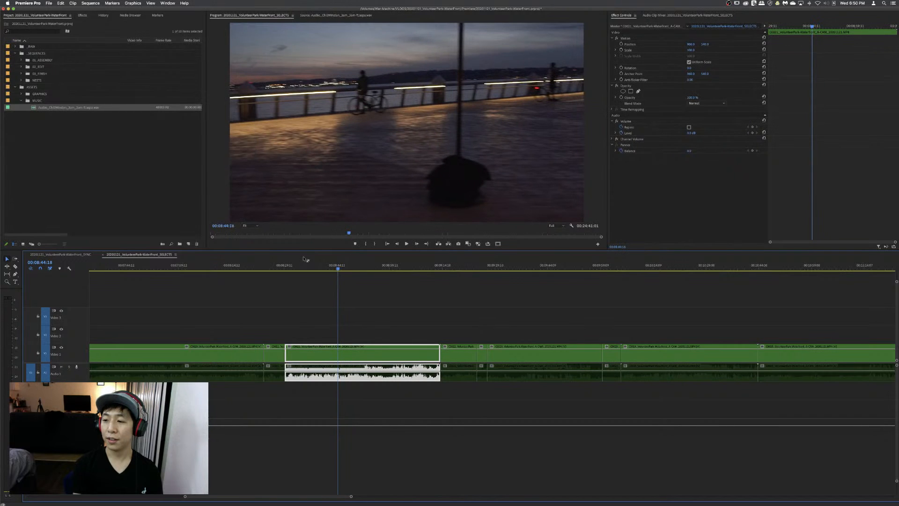
key("q")
key("l")
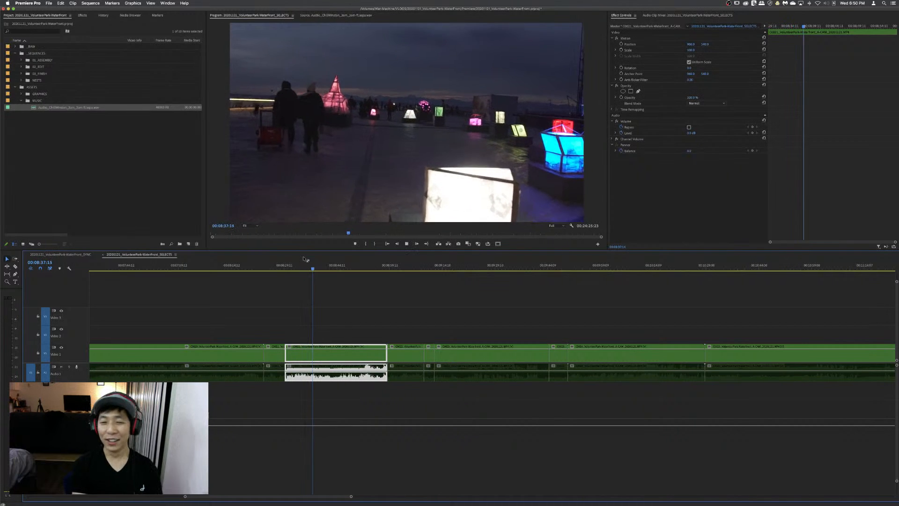
- Split the clip at about 00:08:37, after the shot of the couple walking past the glowing lanterns, and play on
key("space")
key("j")
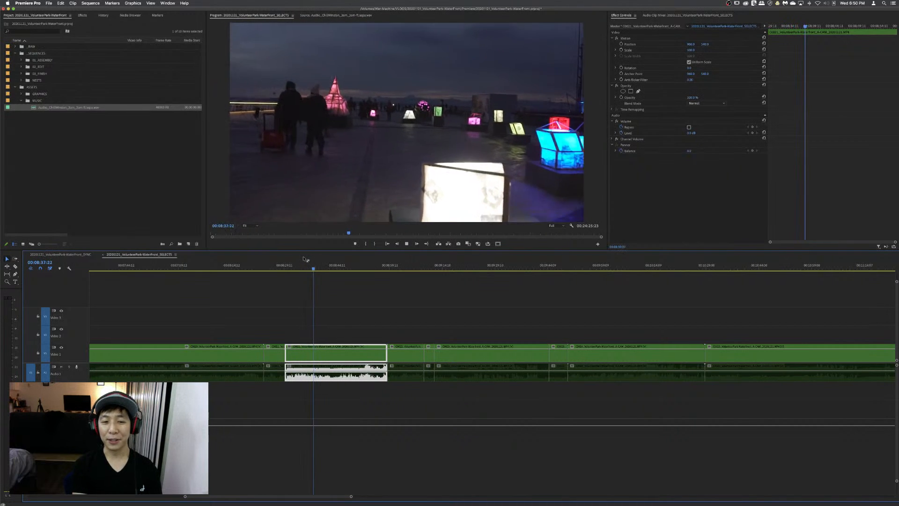
key("k")
key("super+k")
key("l")
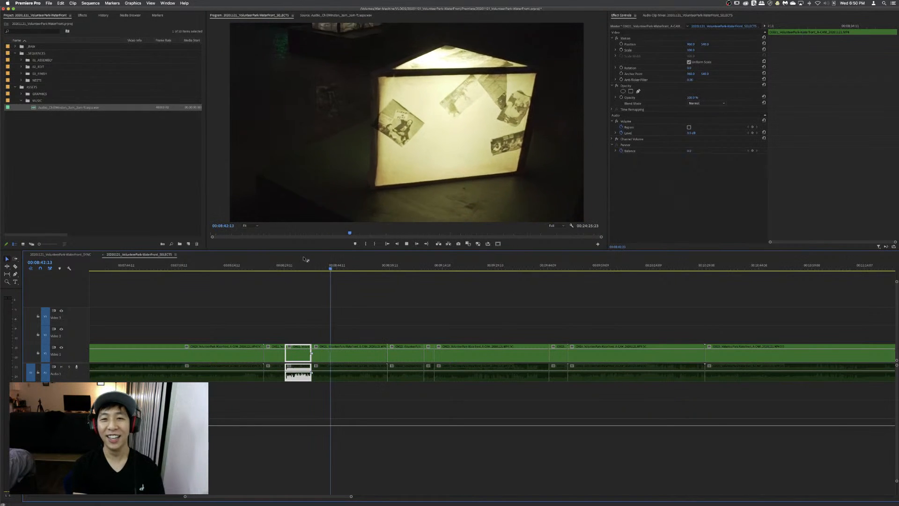
- Select the remaining lantern clip, ripple-trim its start at about 00:08:42 on the photo lantern, and play the rest
key("d")
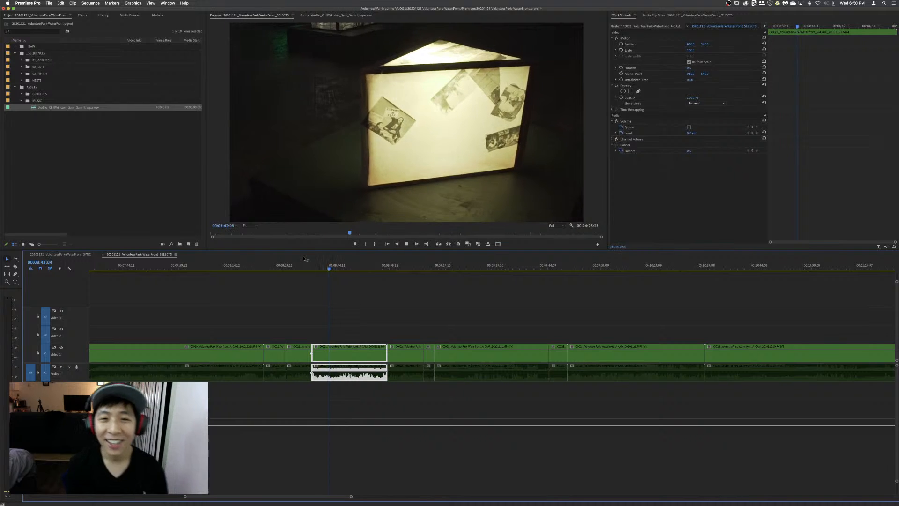
key("q")
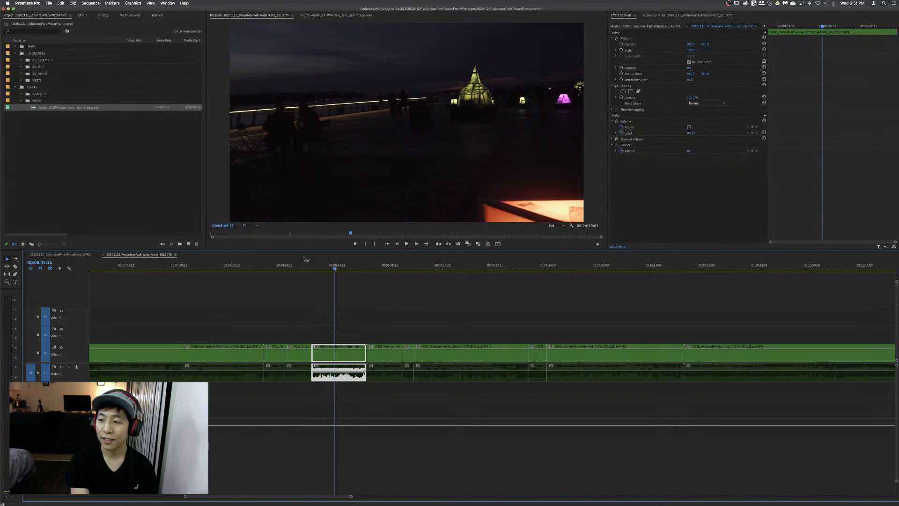
key("space")
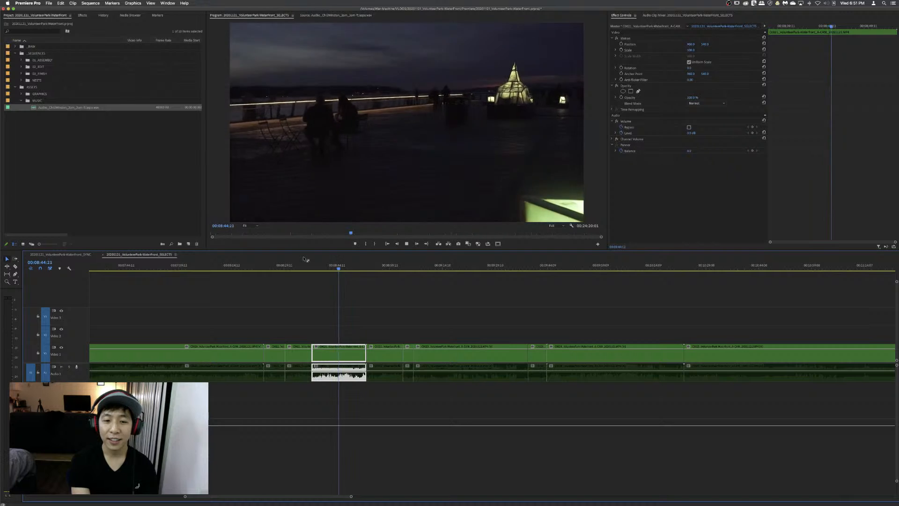
- Step back from the dark waterfront view and split the lantern clip at about 00:08:43:20
key("shift+Left")
key("shift+Left")
key("shift+Left")
key("shift+Left")
key("shift+Left")
key("shift+Left")
key("shift+Left")
key("shift+Left")
key("shift+Left")
key("shift+Left")
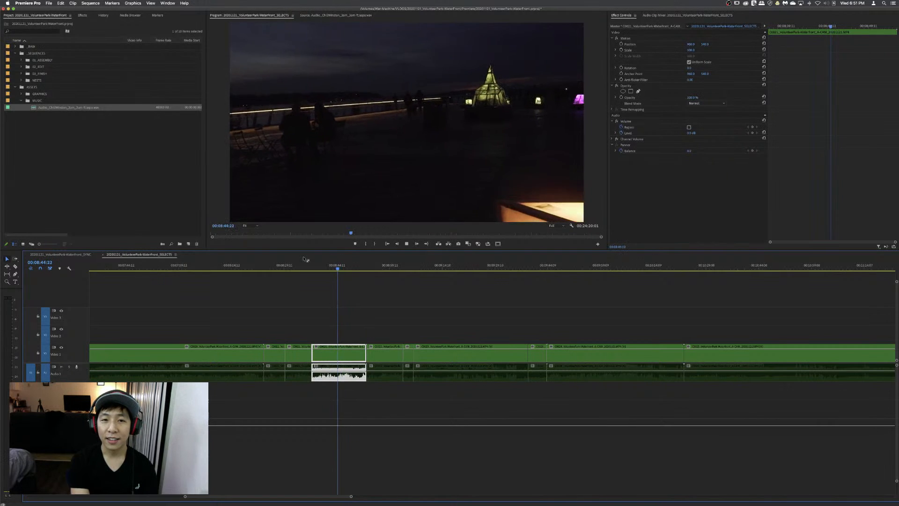
key("super+k")
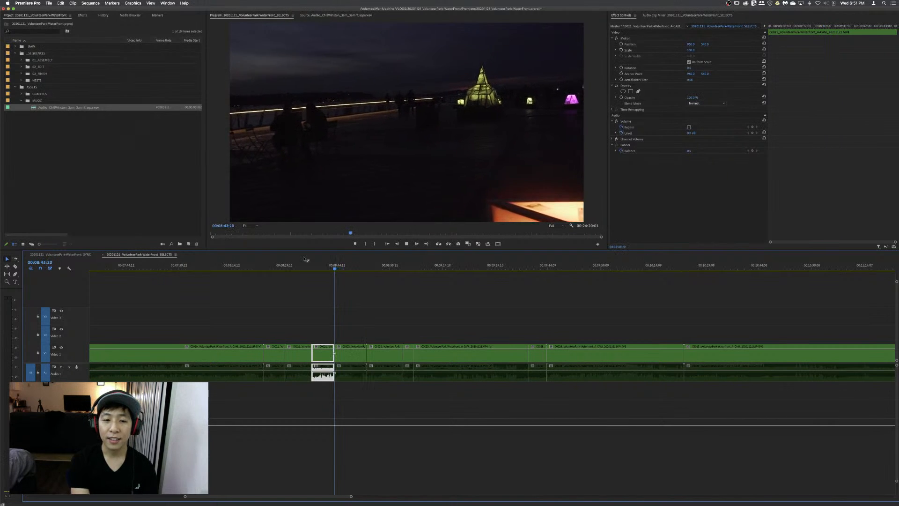
key("space")
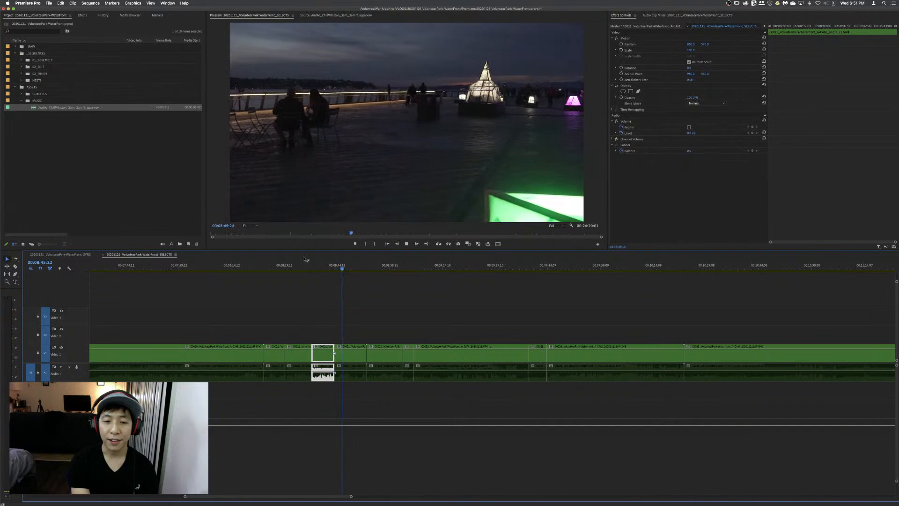
- Ripple-trim the start of the piece after the split to about 00:08:46, where the green lantern view is properly exposed
key("space")
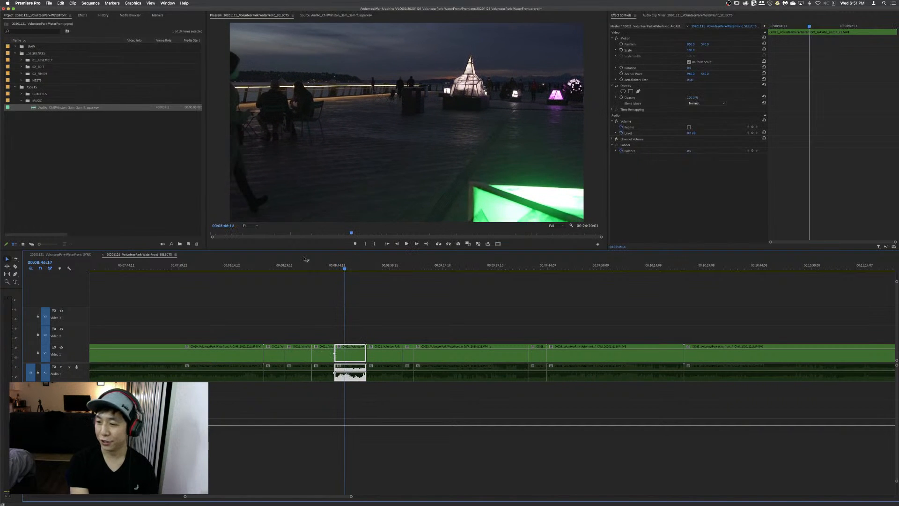
key("shift+Left")
key("shift+Left")
key("shift+Left")
key("shift+Left")
key("shift+Left")
key("shift+Left")
key("shift+Left")
key("shift+Left")
key("shift+Left")
key("shift+Left")
key("space")
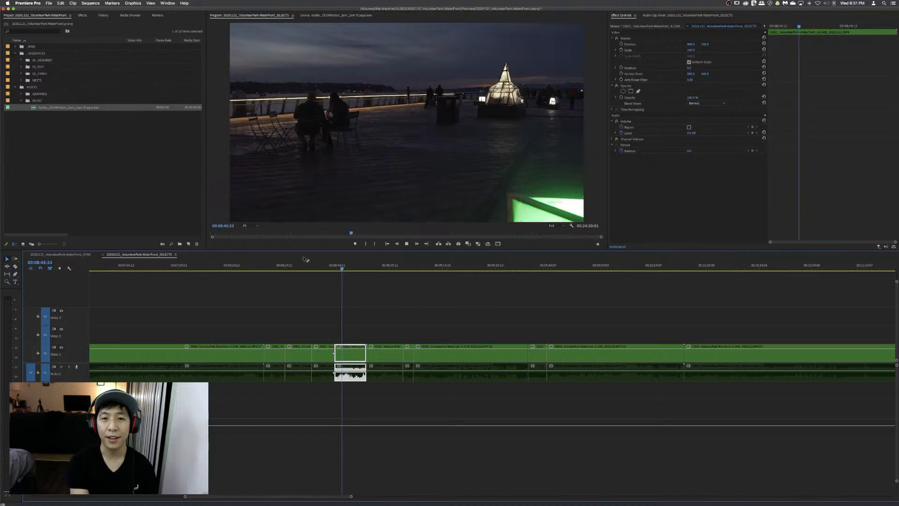
key("q")
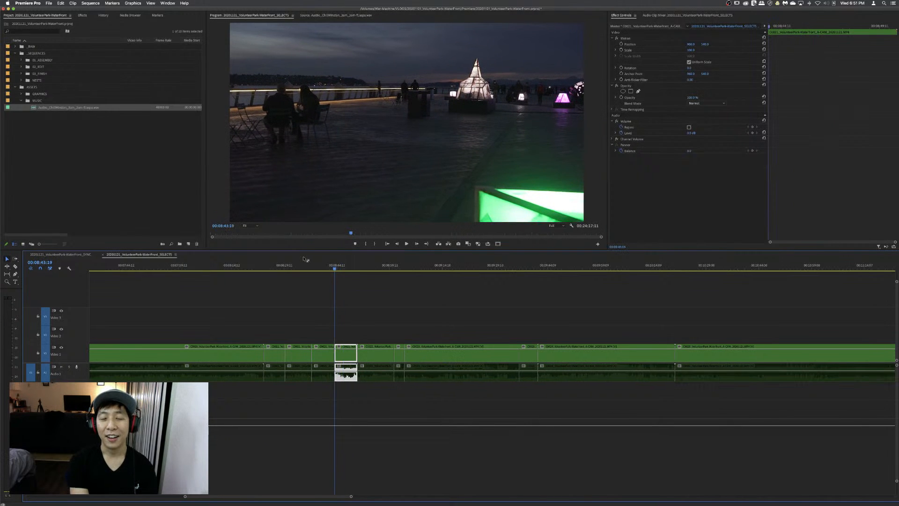
- Play the lantern shot with the walking woman and ripple-trim its end at about 00:08:49
key("space")
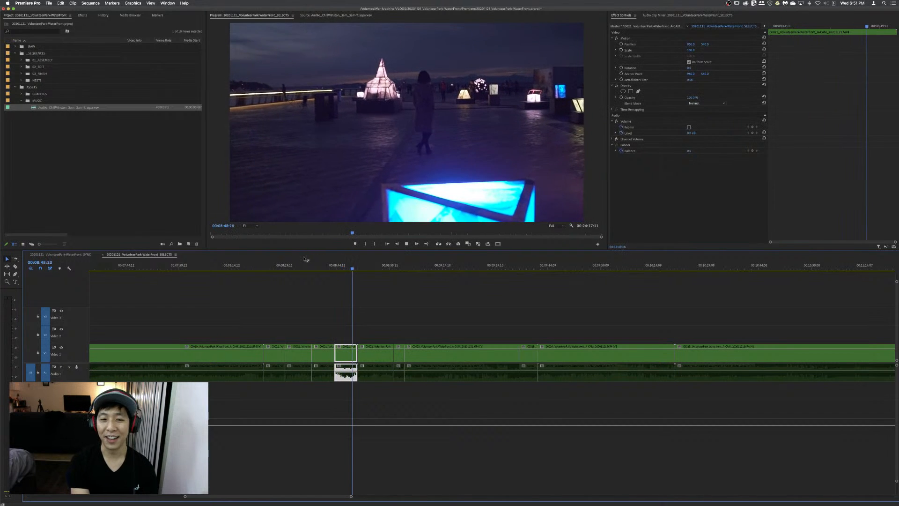
key("j")
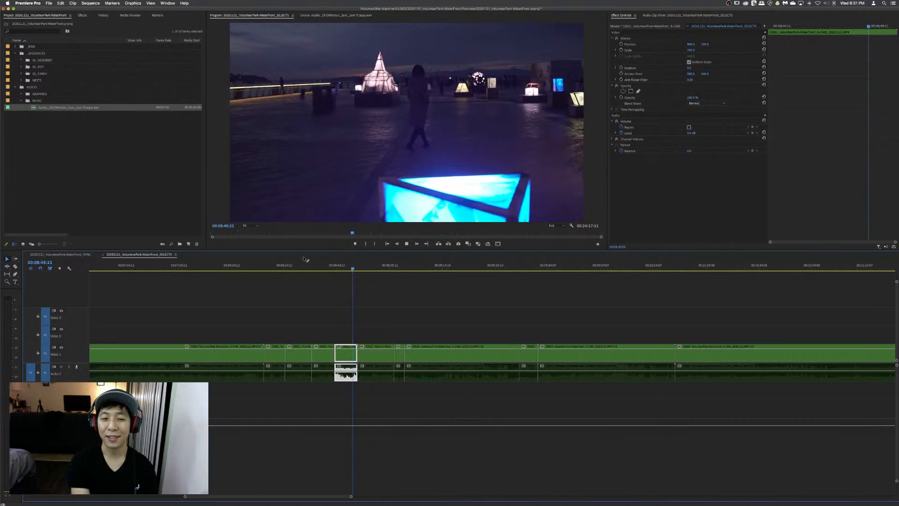
key("l")
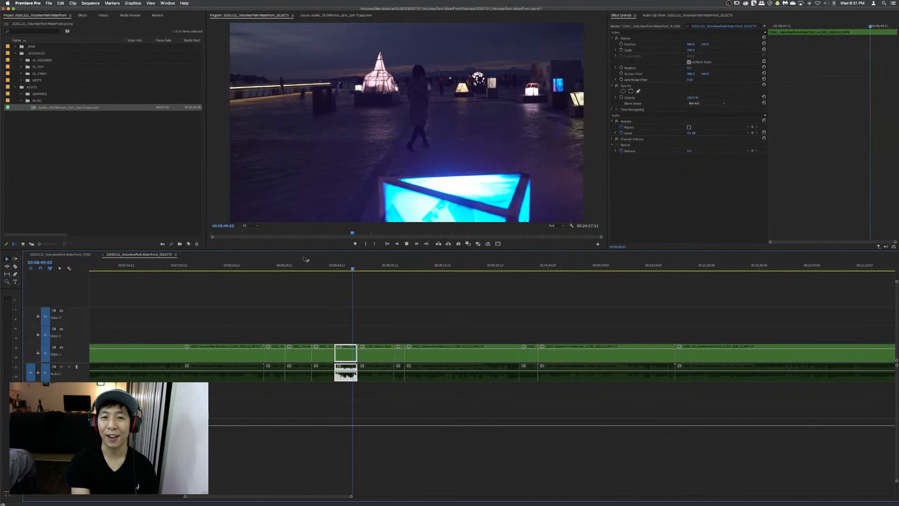
key("w")
- Go back to the boardwalk restaurant clip and ripple-trim its start at about 00:07:17
key("Up")
key("Up")
key("Up")
key("Up")
key("Up")
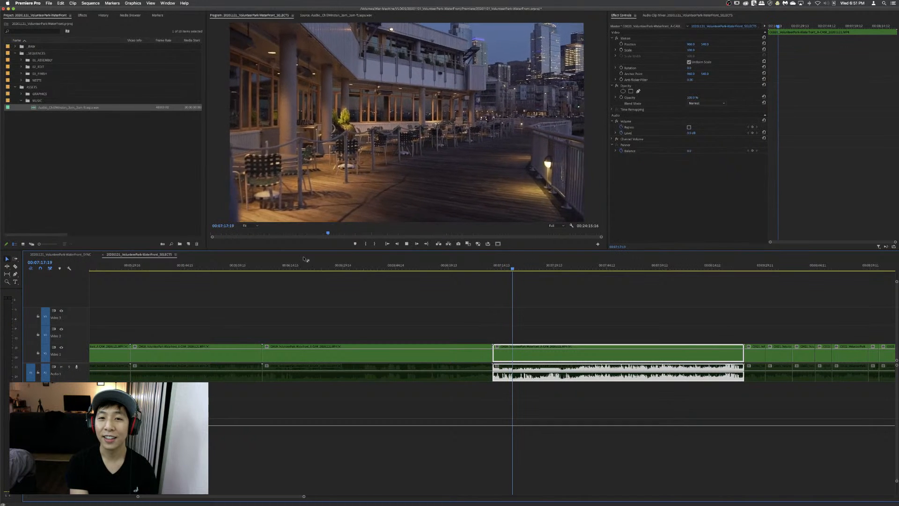
key("j")
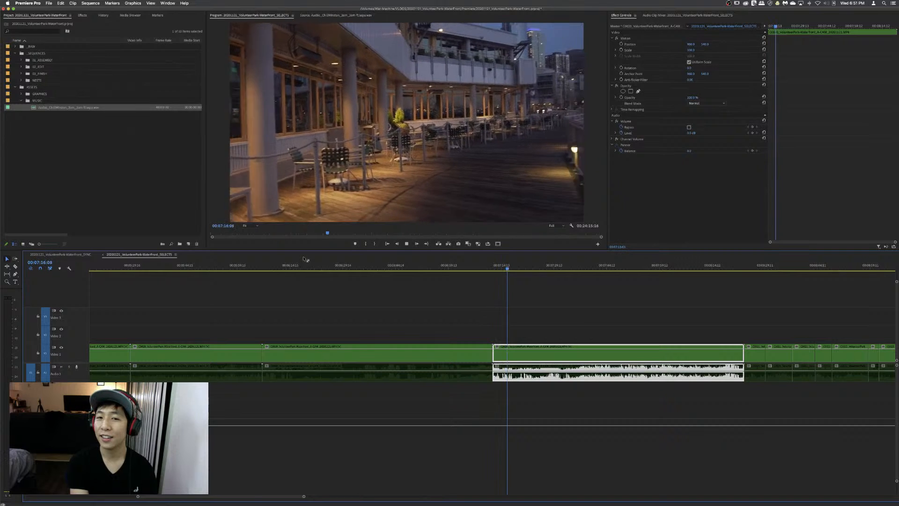
key("q")
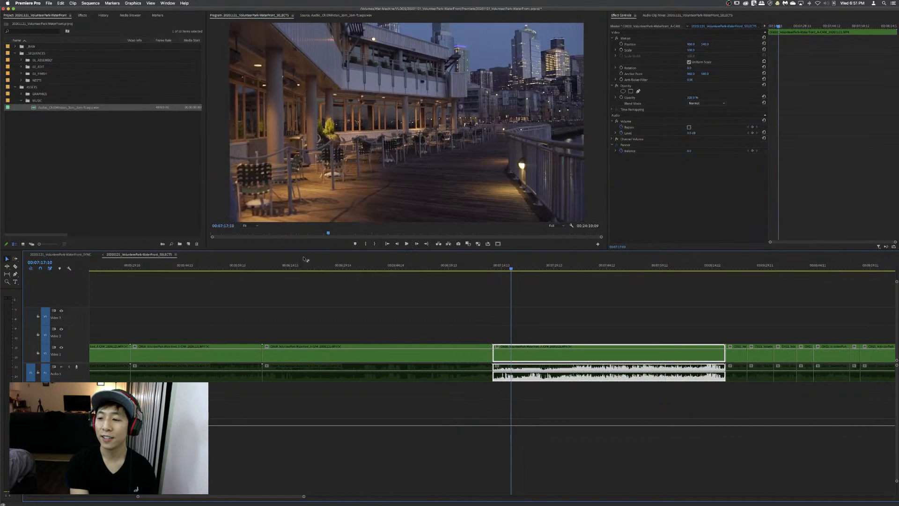
key("space")
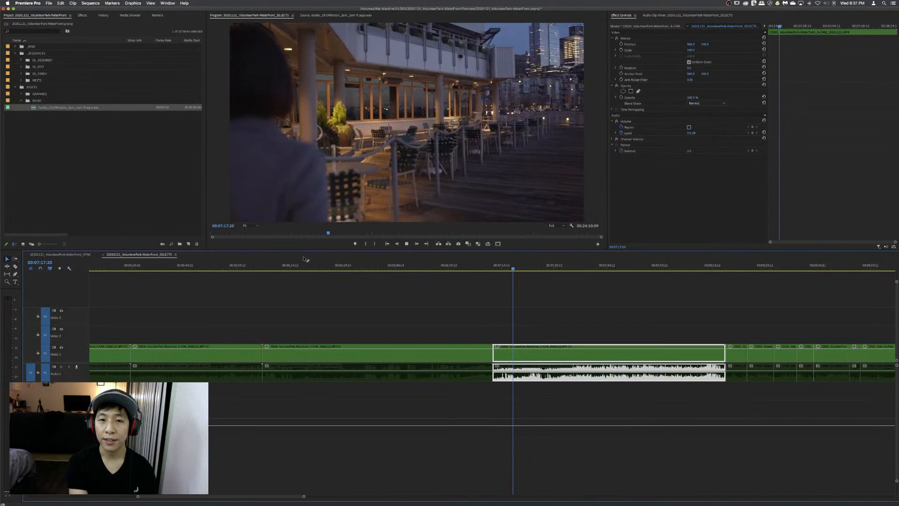
- Split the boardwalk clip at about 00:07:16, before the woman enters the frame
key("j")
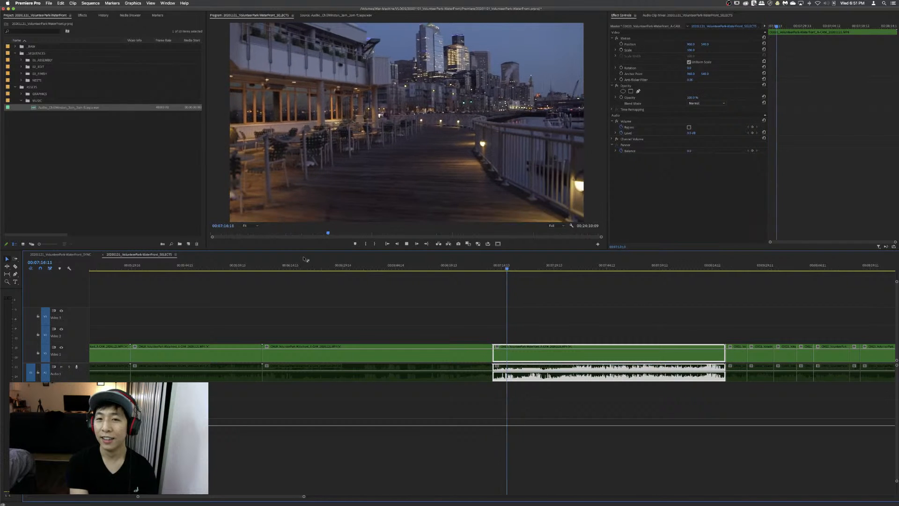
key("super+k")
key("space")
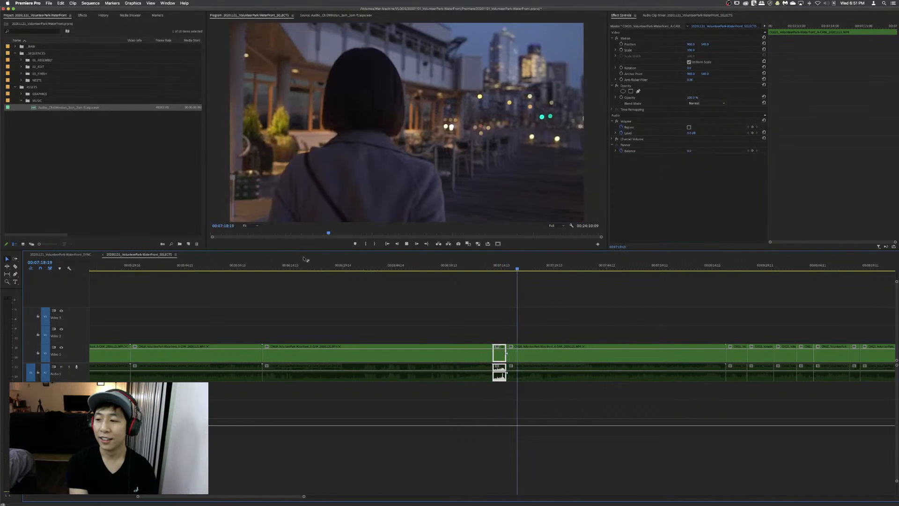
- Select the remaining boardwalk clip and ripple-trim its start at about 00:07:18, where the woman walks into view
key("d")
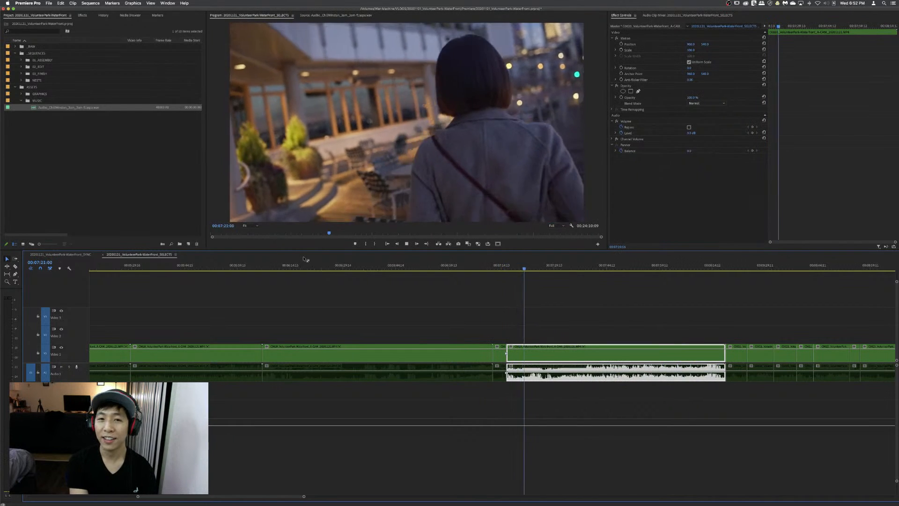
key("j")
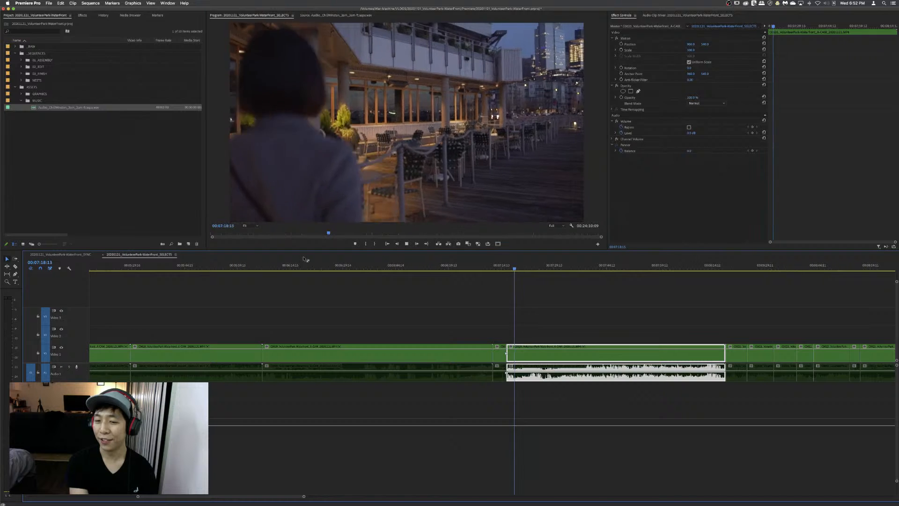
key("q")
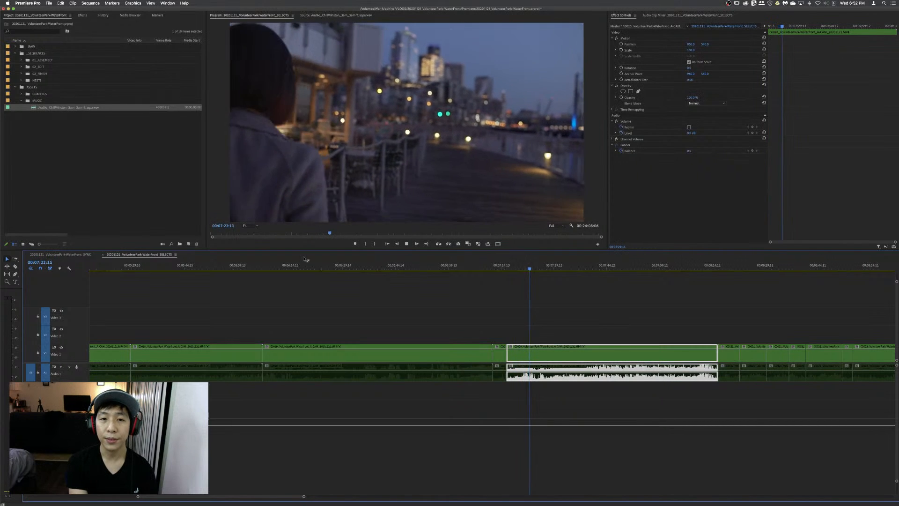
- Split the boardwalk clip at about 00:07:23 after the shot of the woman and select the remaining part
key("super+k")
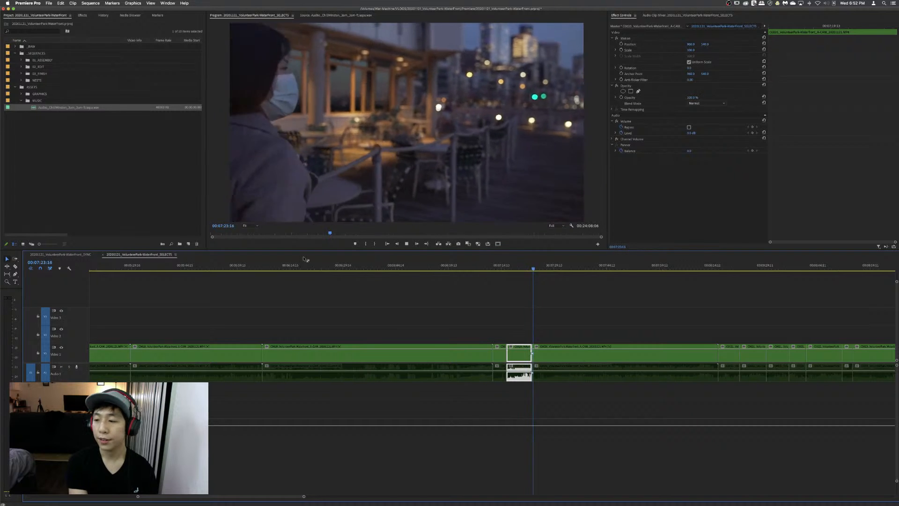
key("d")
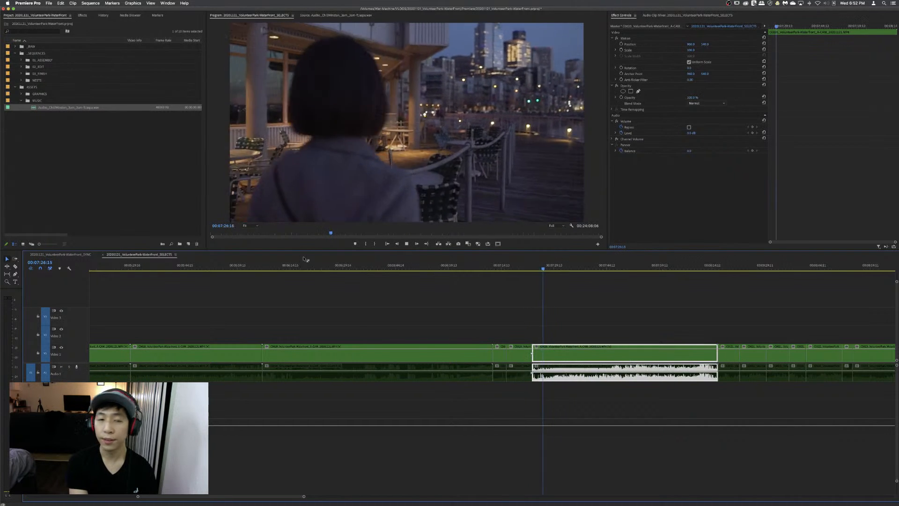
- Ripple-trim the start of the remaining boardwalk clip at about 00:07:26 and again at about 00:07:27, keeping the view behind the woman
key("j")
key("l")
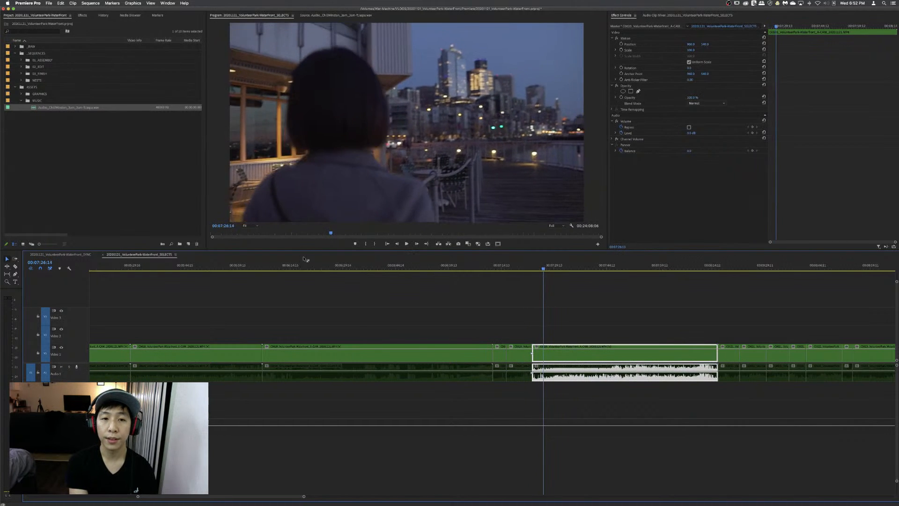
key("q")
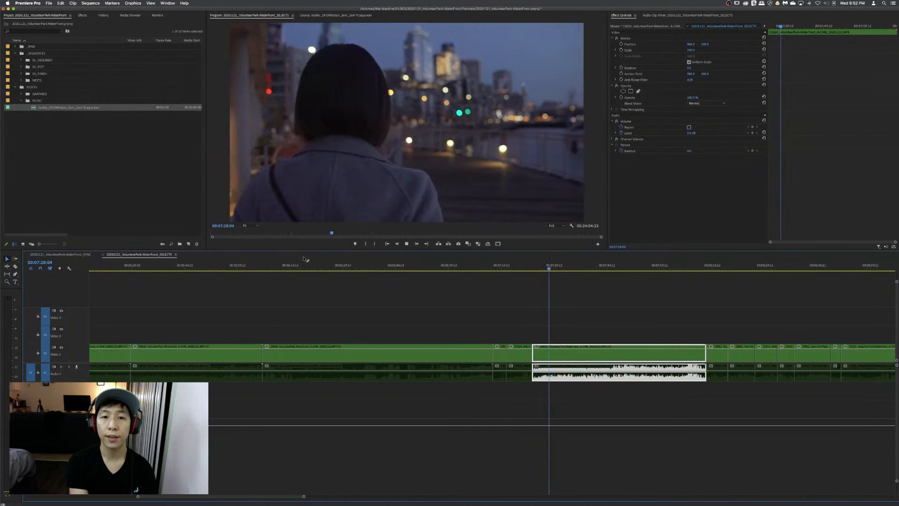
key("j")
key("q")
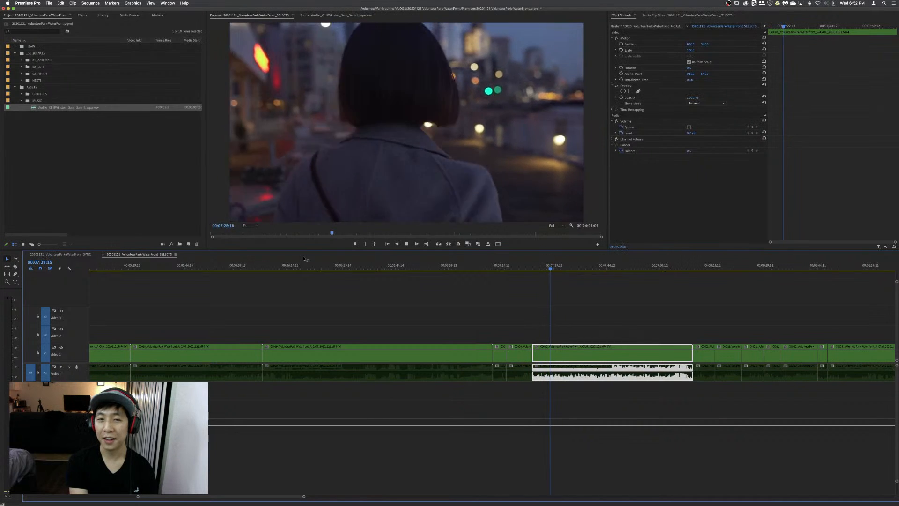
- Split the boardwalk clip at about 00:07:28, while the woman is still seen from behind
key("k")
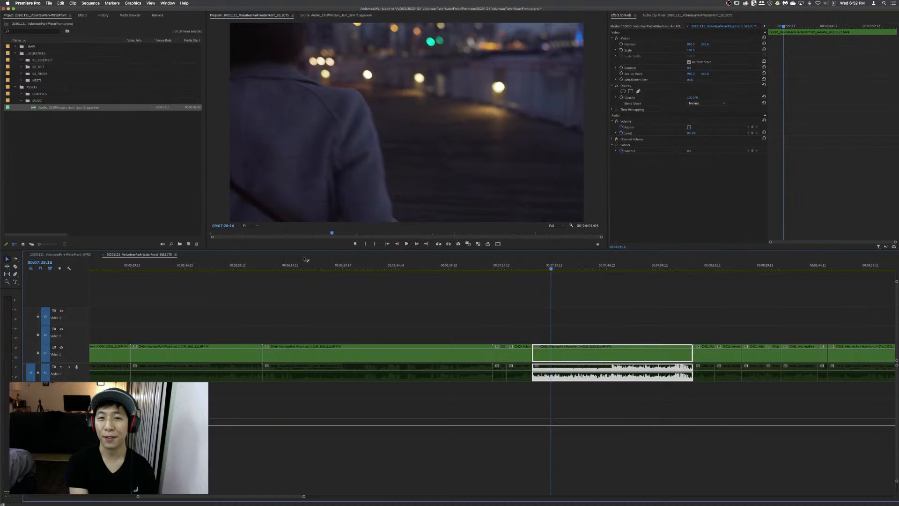
key("k")
key("super+k")
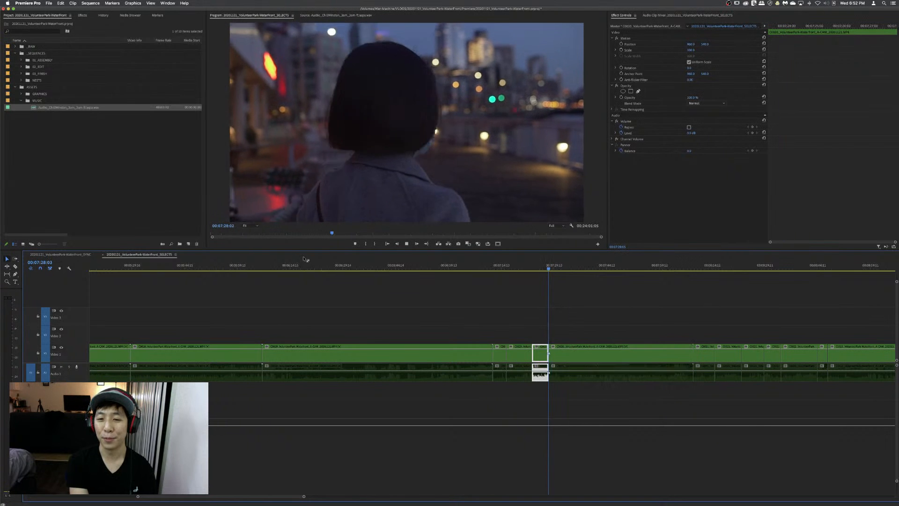
- Select the remaining boardwalk clip, ripple-trim its start at about 00:08:00, and ripple-trim its end at about 00:07:35
key("l")
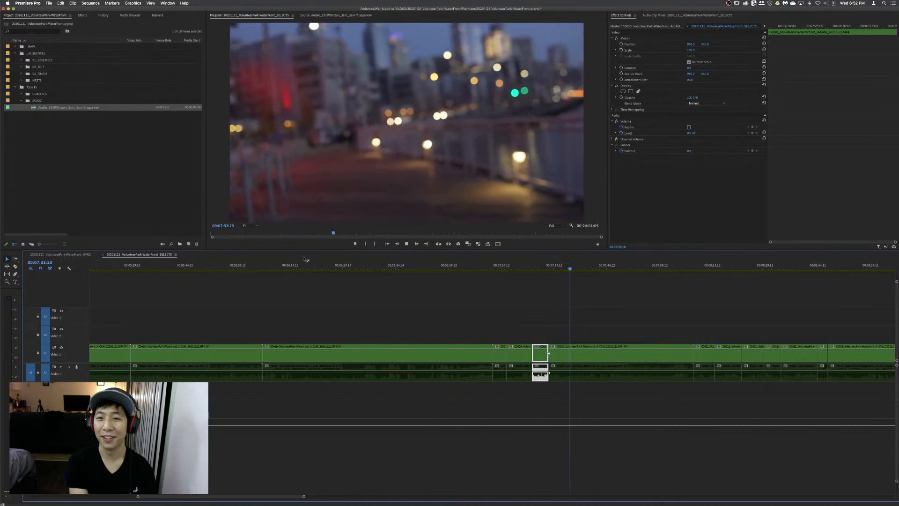
key("k")
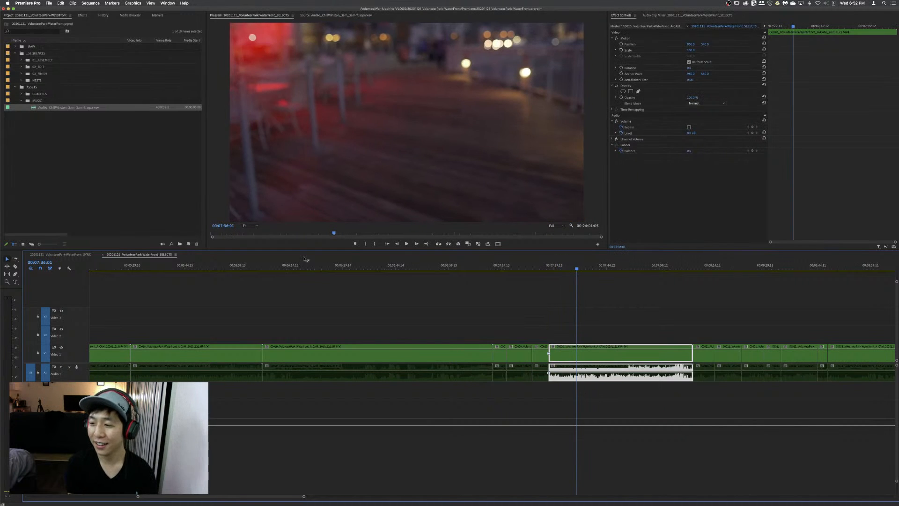
key("space")
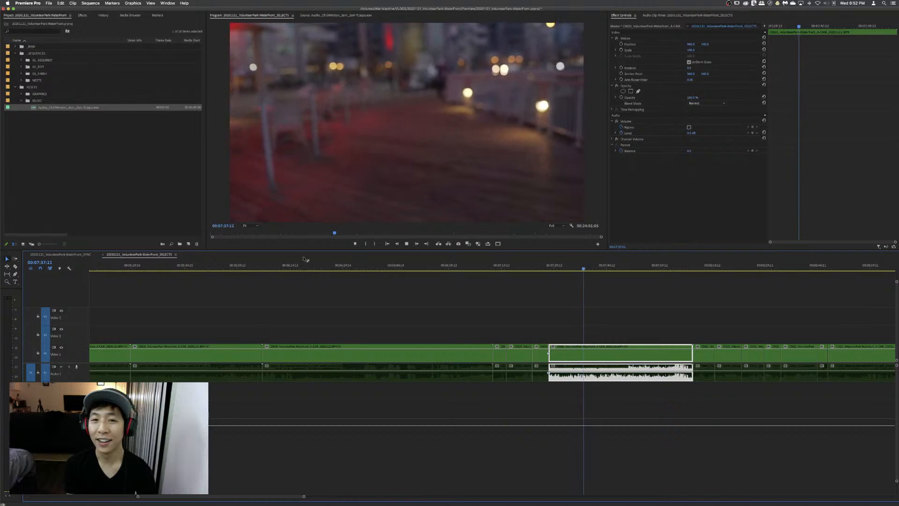
key("l")
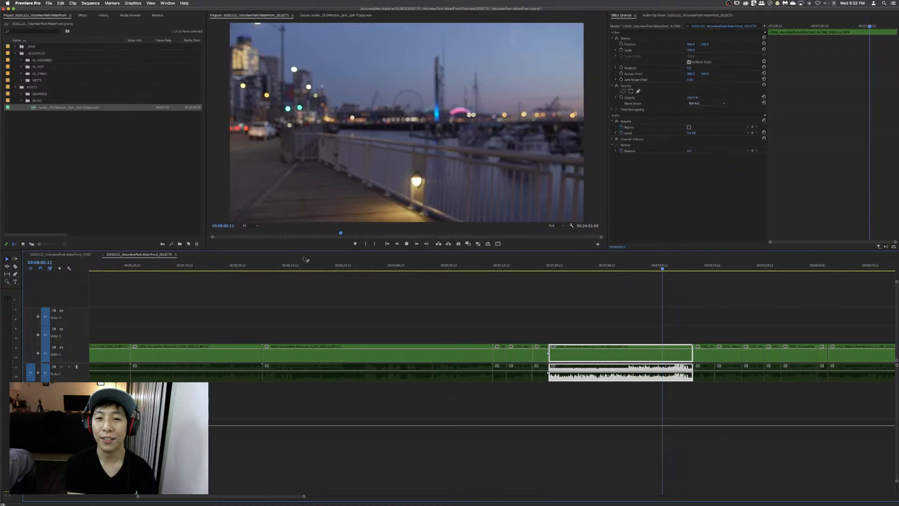
key("q")
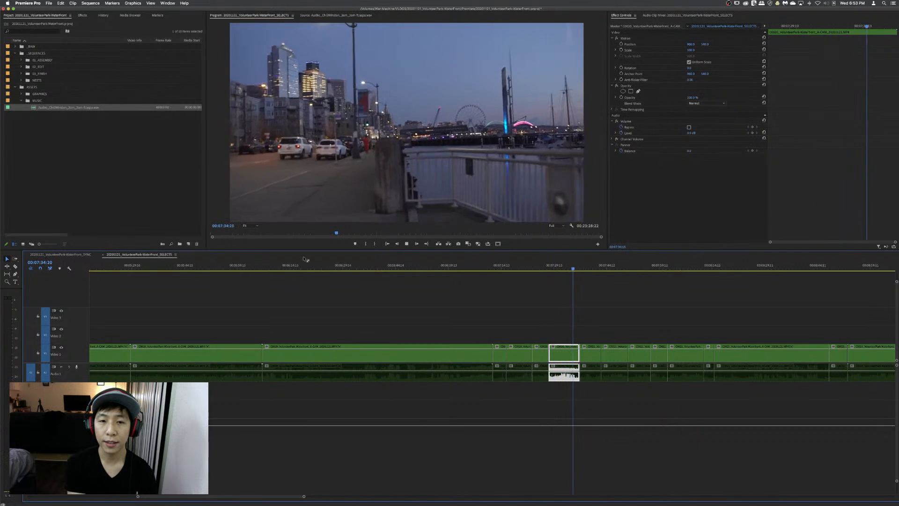
key("w")
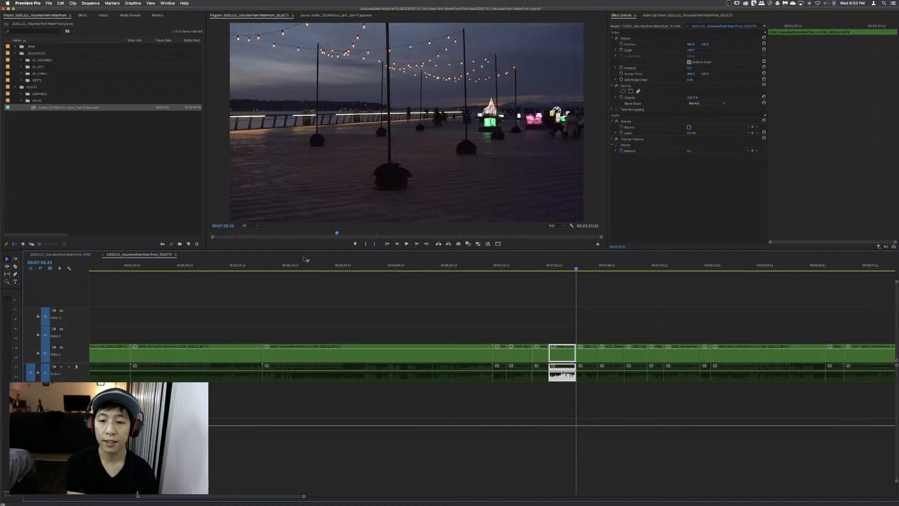
- Skip ahead in the sequence to the start of the clip with the woman beside the mural staircase at 00:11:31
key("Up")
key("Up")
key("Up")
key("Up")
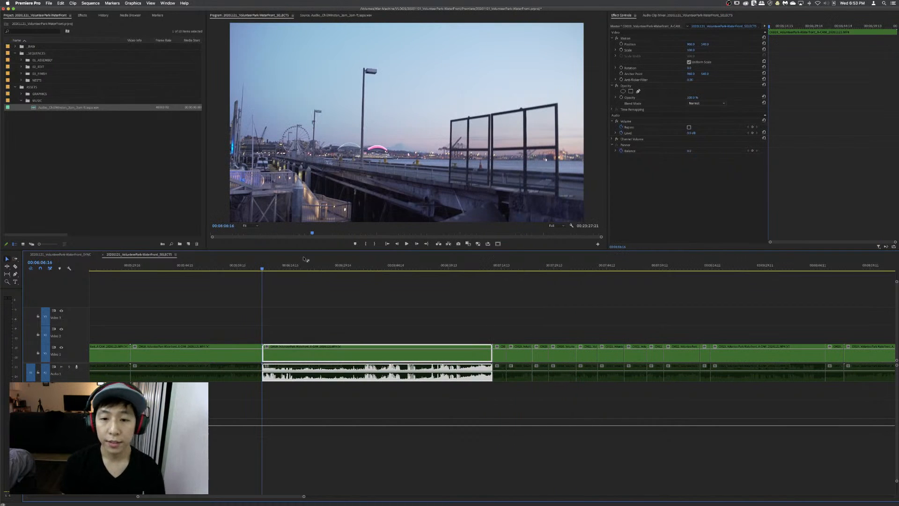
left_click(453, 310, "alt")
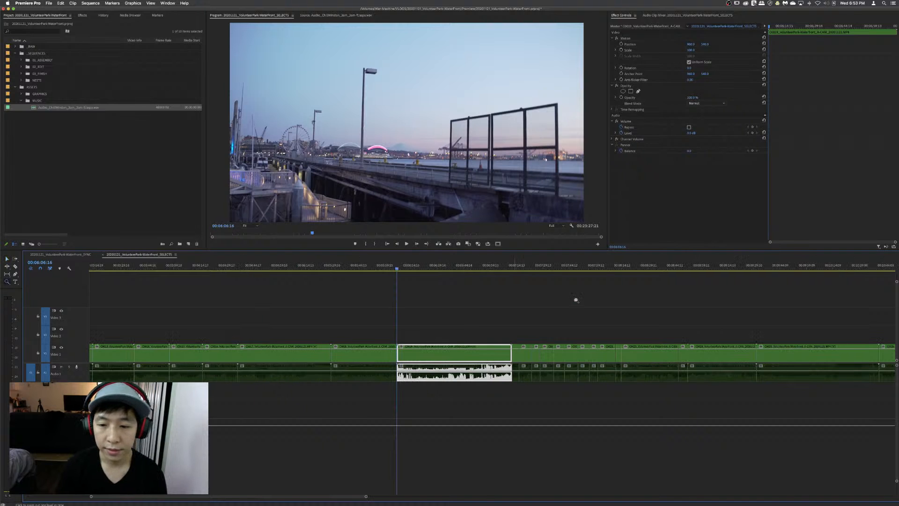
left_click(674, 302, "alt")
left_click(705, 304, "alt")
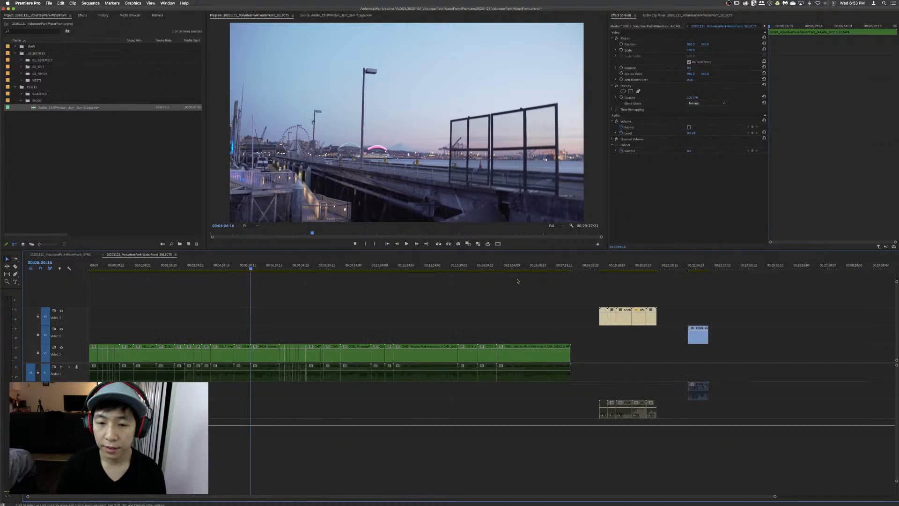
left_click(420, 263)
key("Up")
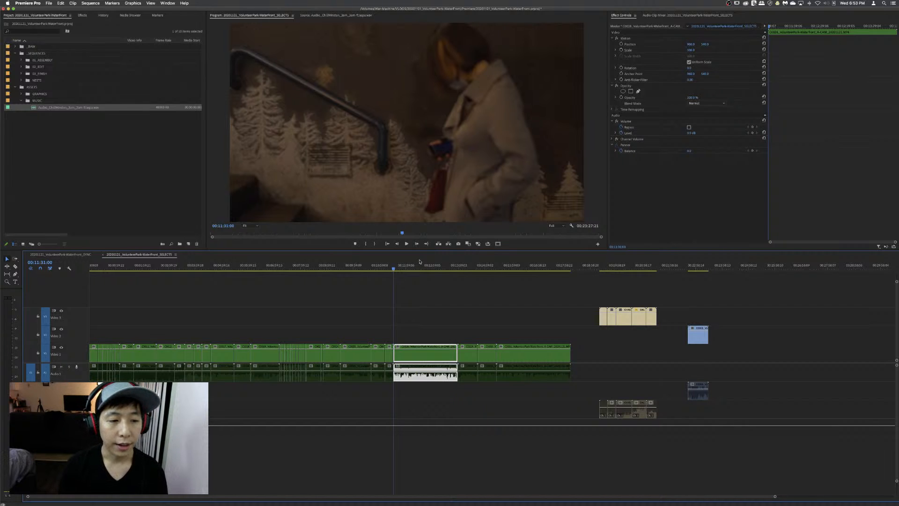
- Ripple-trim the start of the mural staircase clip at about 00:11:33 and split it at about 00:11:35
left_click(509, 322)
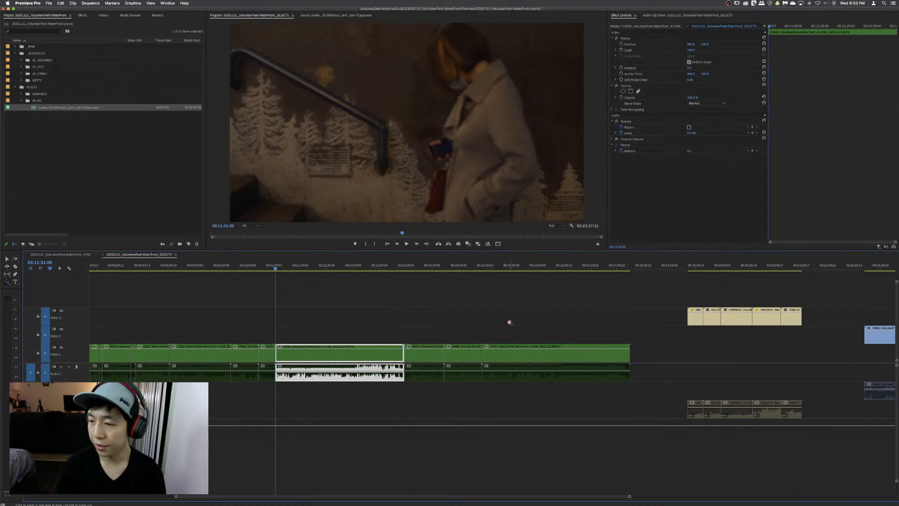
left_click(479, 292)
left_click(290, 264)
key("Up")
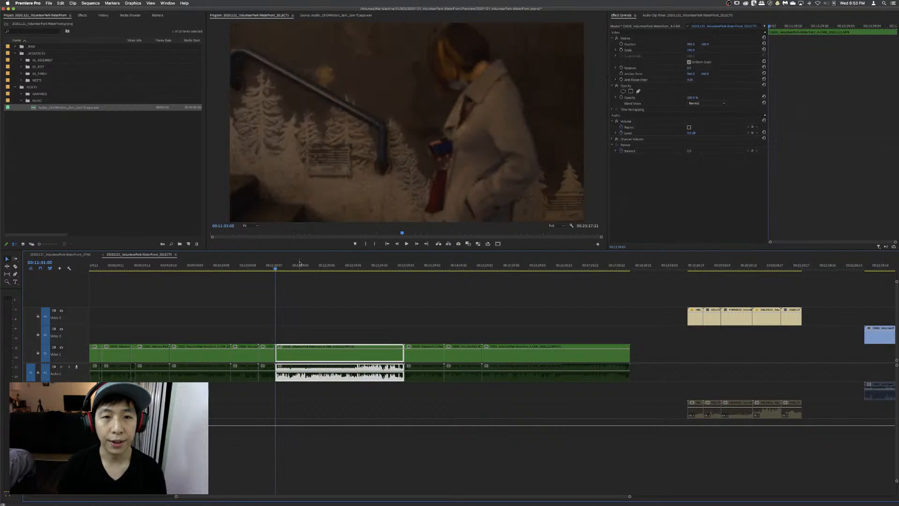
key("space")
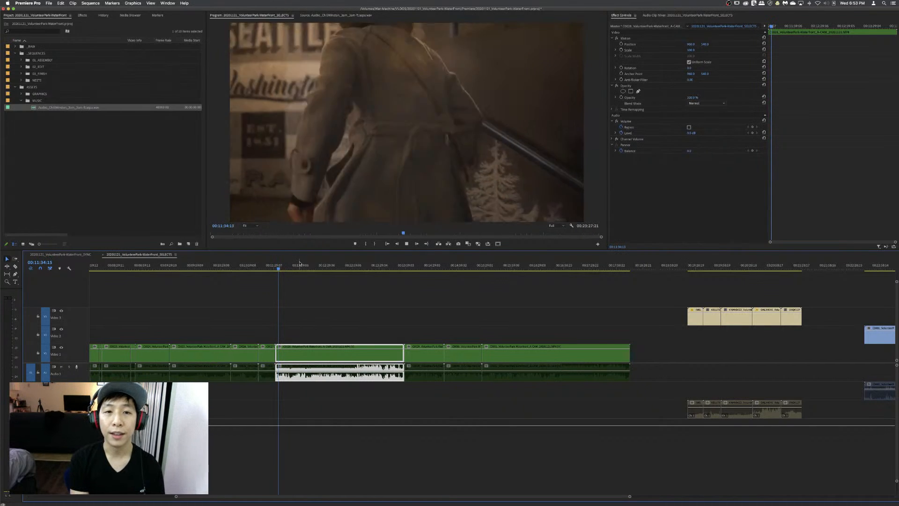
key("q")
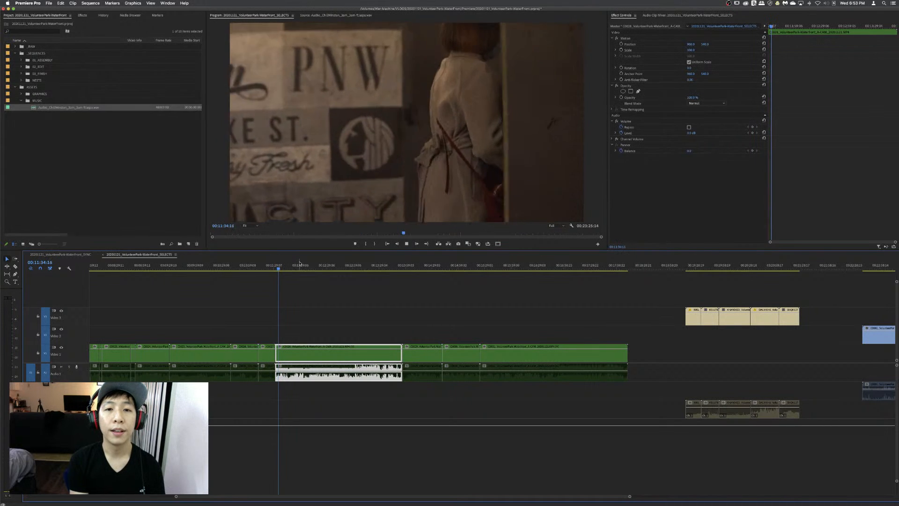
key("super+k")
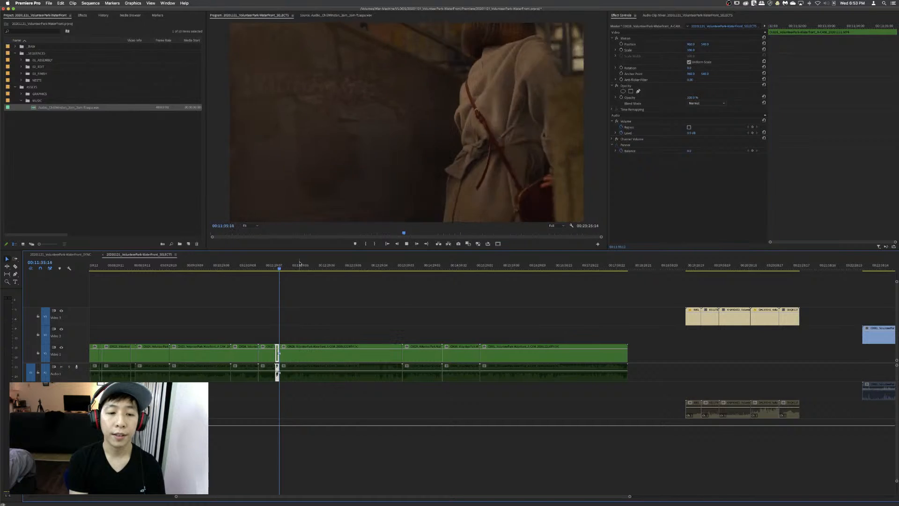
- Select the remaining staircase clip, ripple-trim its start at about 00:11:43, and split it at about 00:11:44 after the woman's outdoor steps shot
key("d")
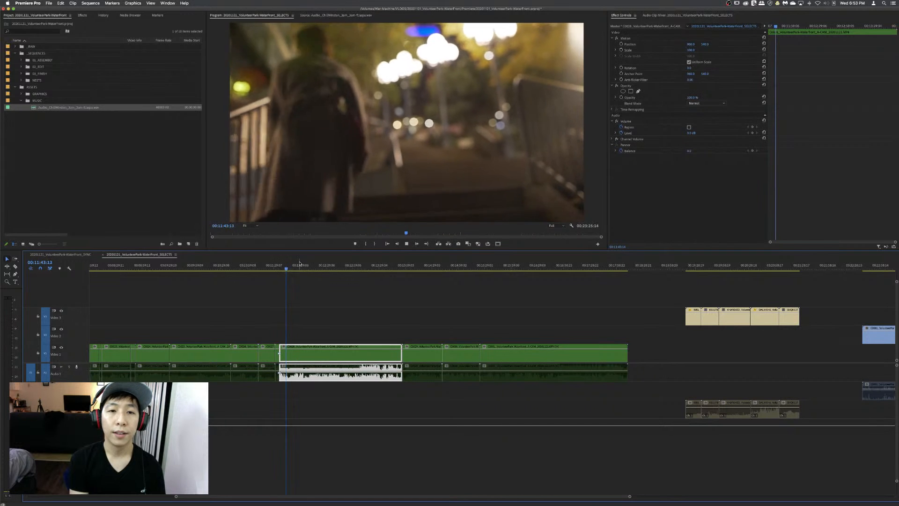
key("q")
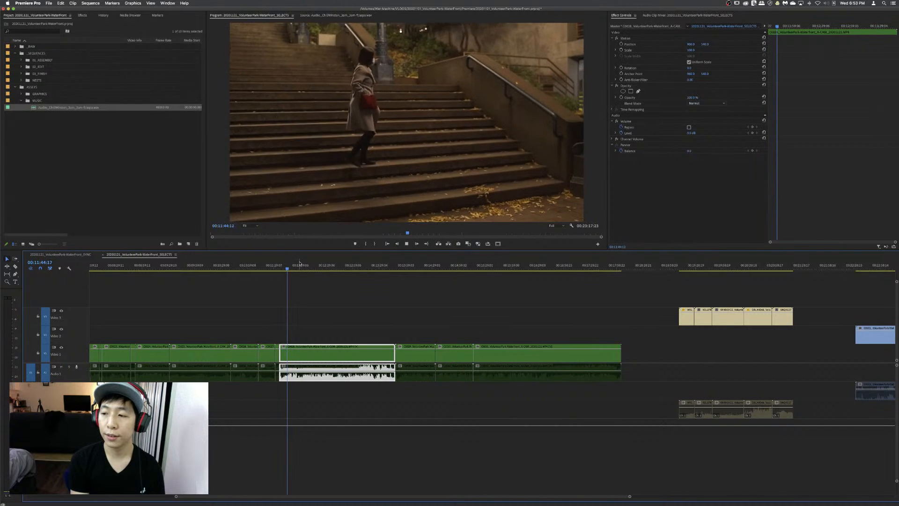
key("space")
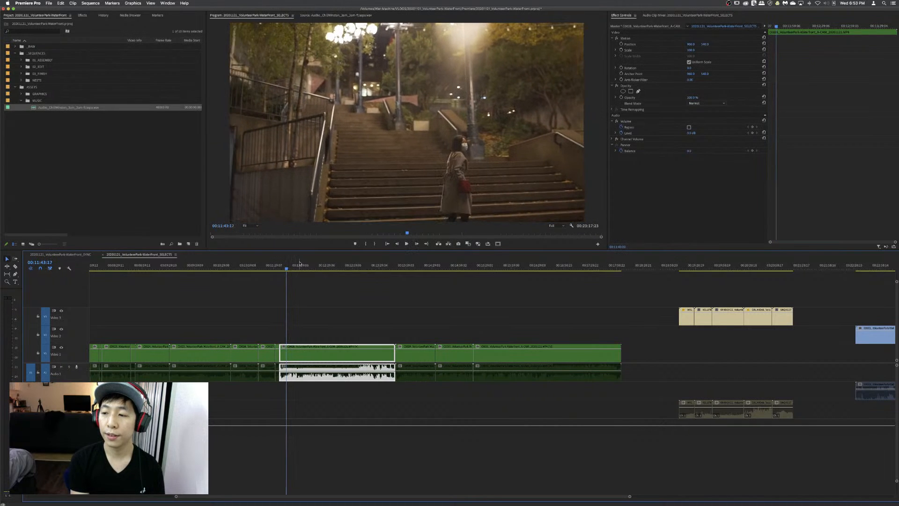
key("space")
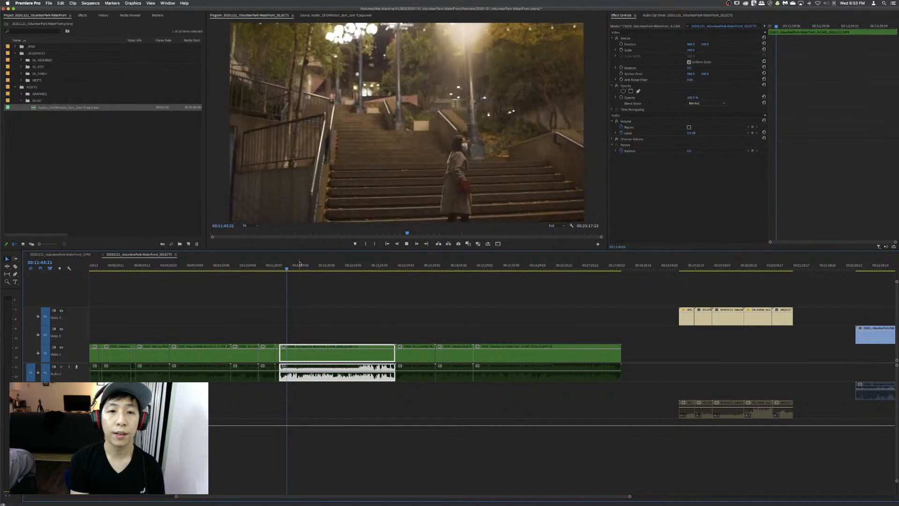
key("space")
key("super+k")
key("space")
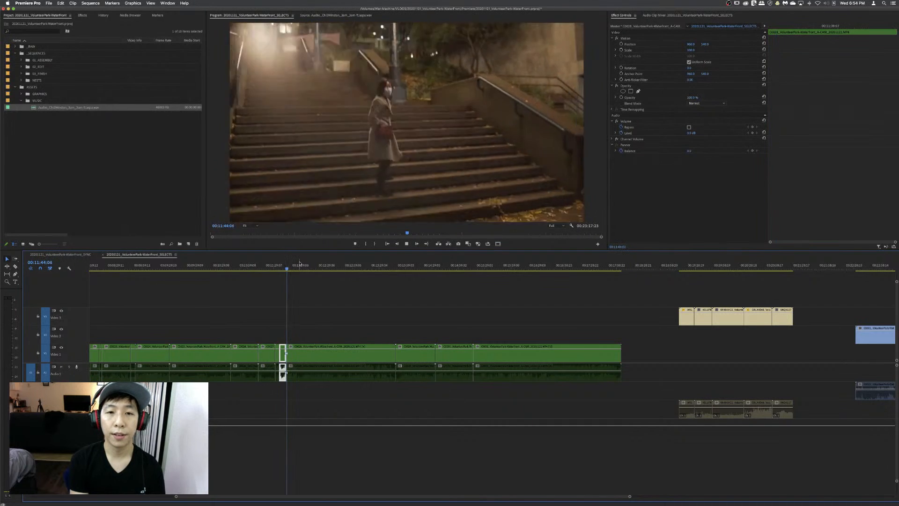
- Ripple-trim the start of the remaining outdoor stairs clip at about 00:11:57 and split it at about 00:11:48
key("space")
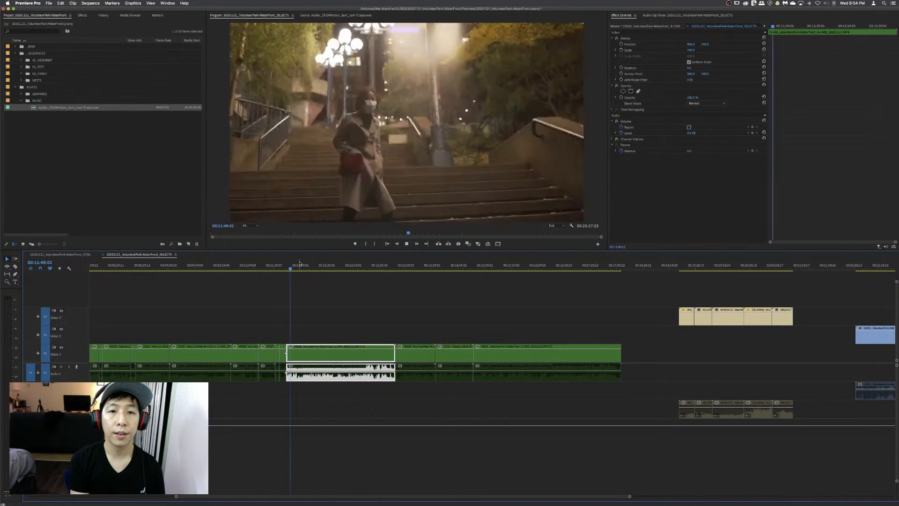
key("space")
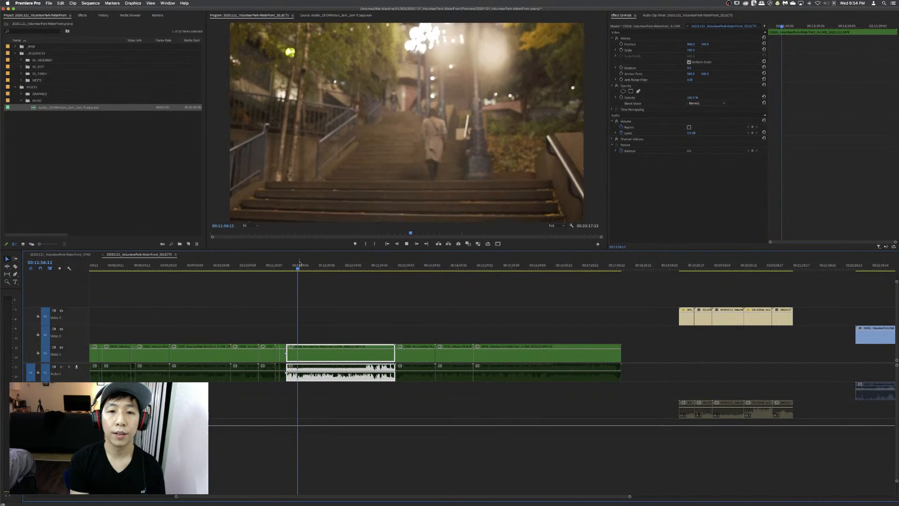
key("q")
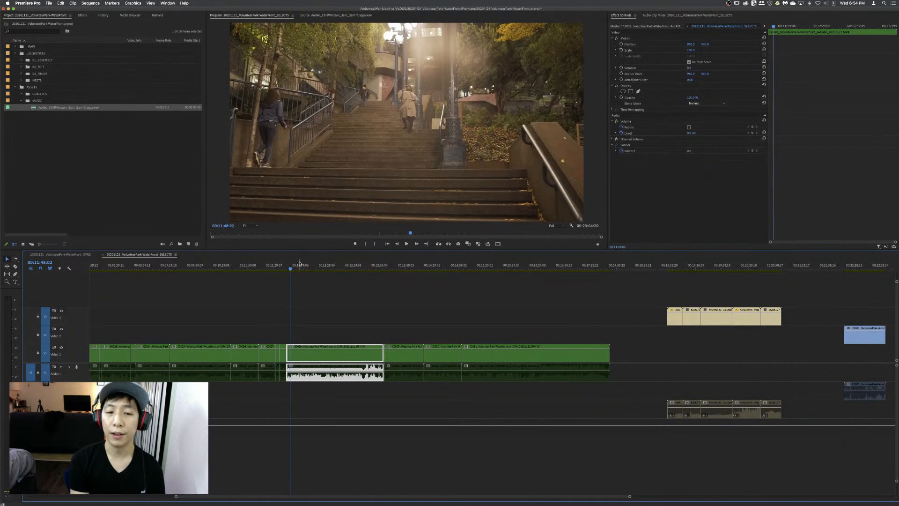
key("super+k")
key("space")
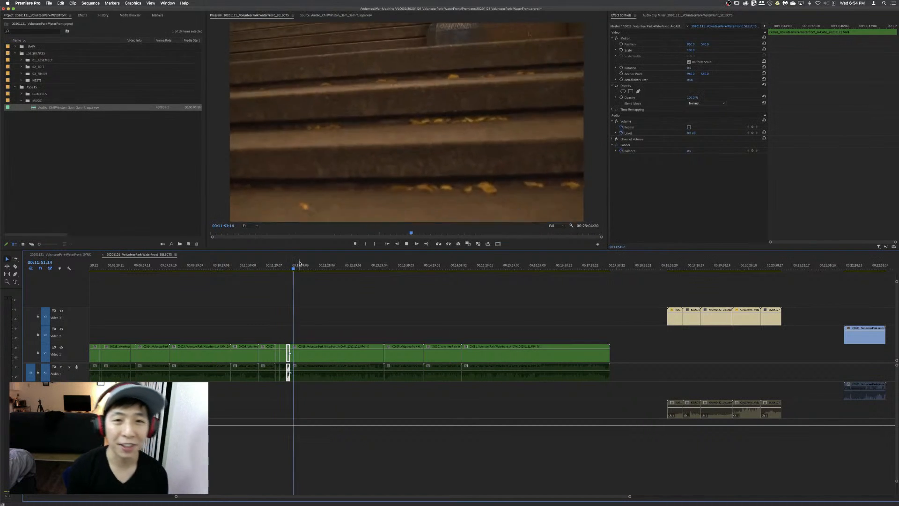
- Select the remaining stairs clip and ripple-trim its start at about 00:13:07, then at about 00:11:58, on the woman by the pink mural wall
key("d")
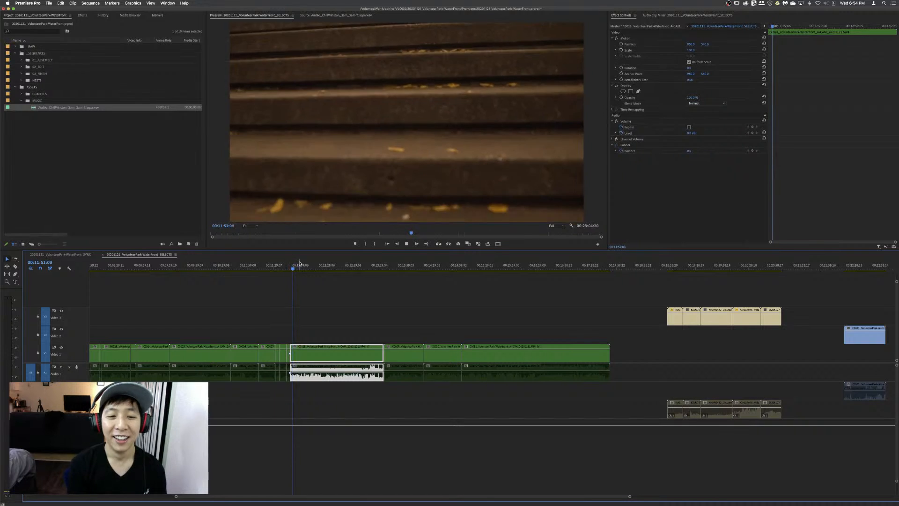
key("l")
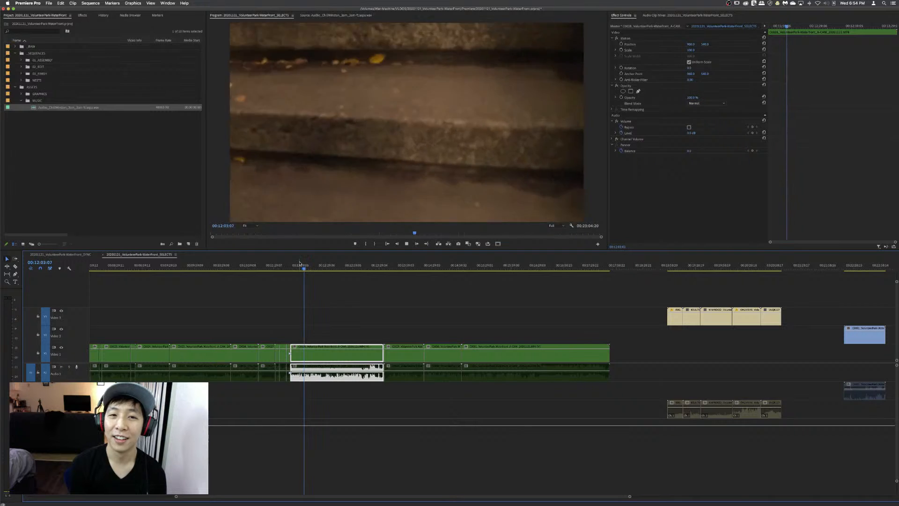
key("space")
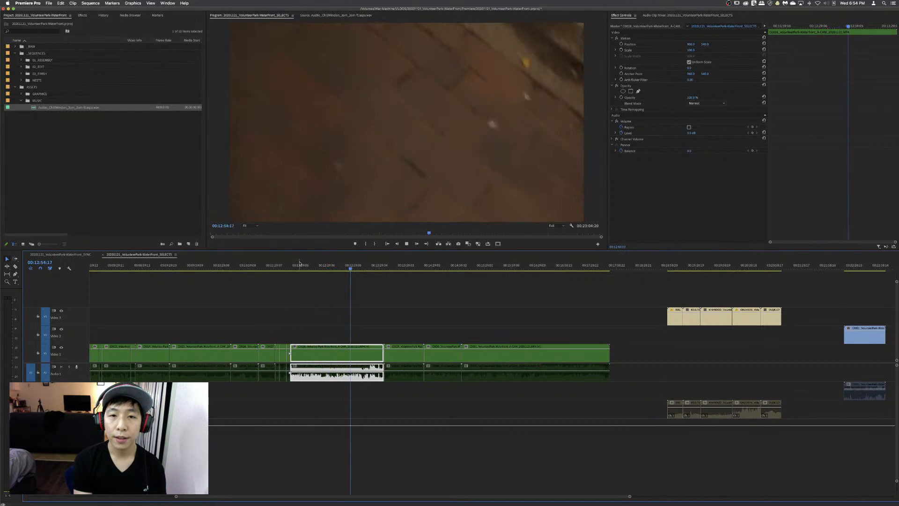
key("space")
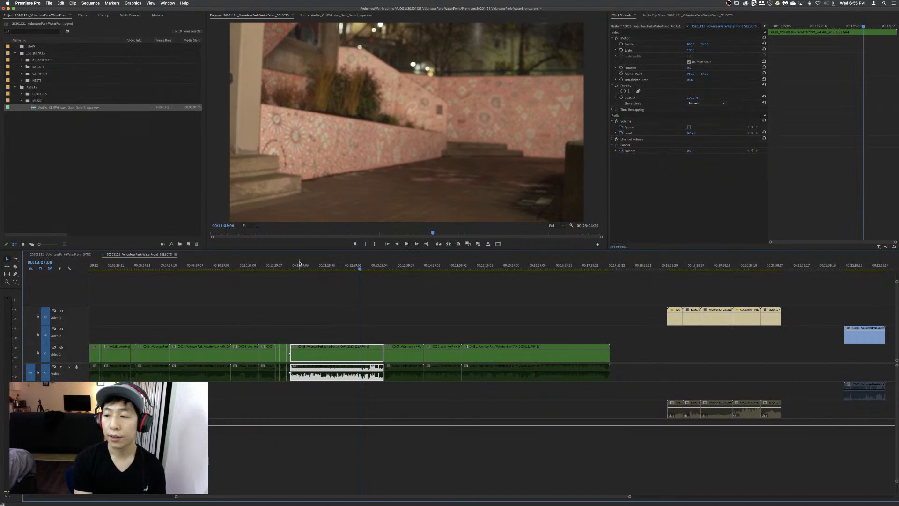
key("q")
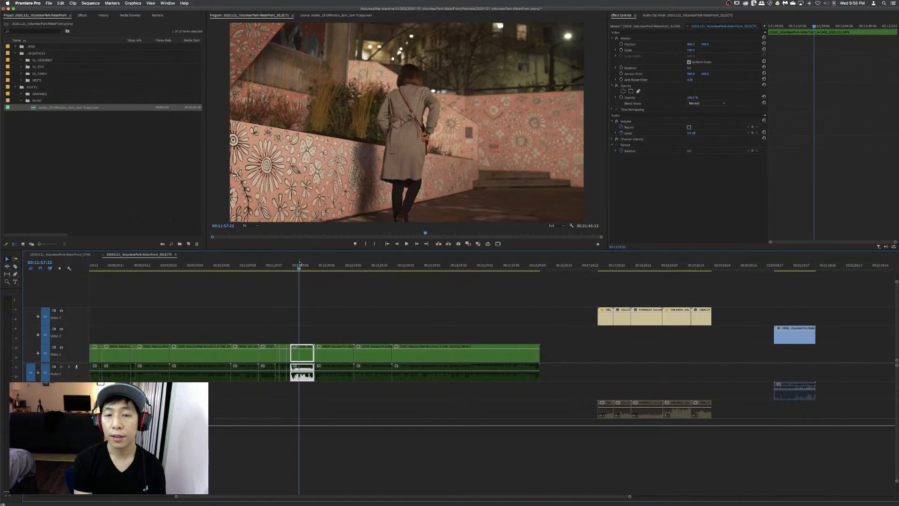
key("j")
key("q")
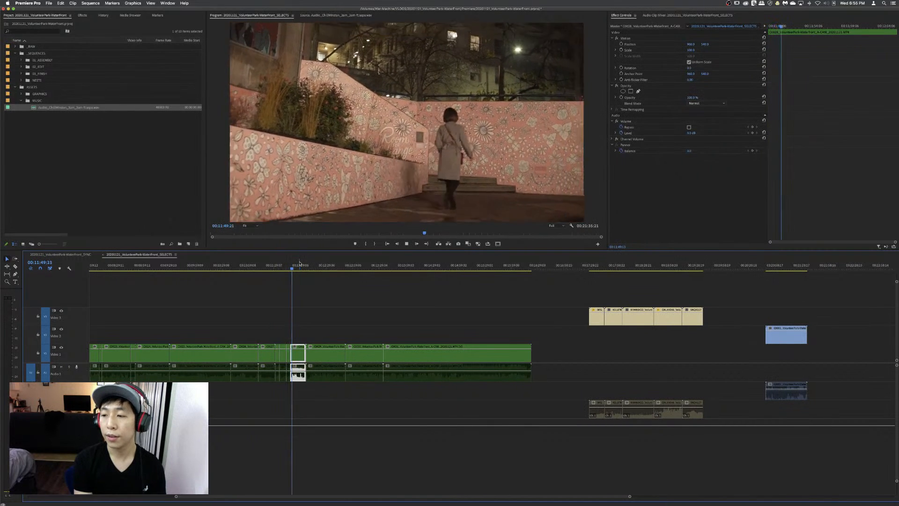
- Review the woman's walk up the steps by the pink mural wall and ripple-trim the clip's end at about 00:11:57
key("j")
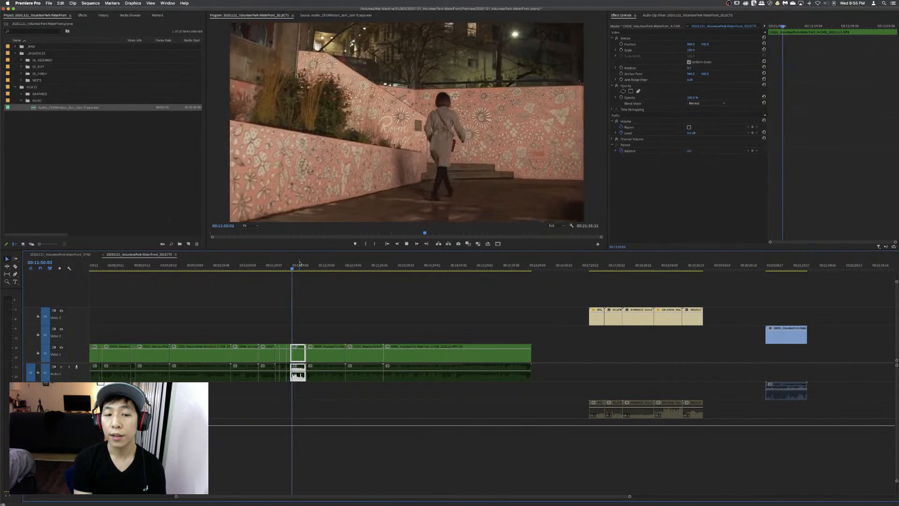
key("l")
key("l")
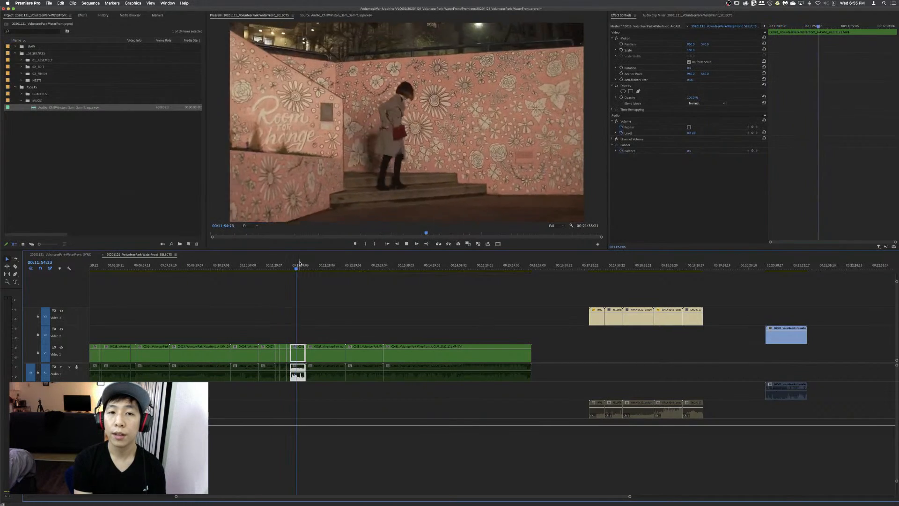
key("j")
key("j")
key("j")
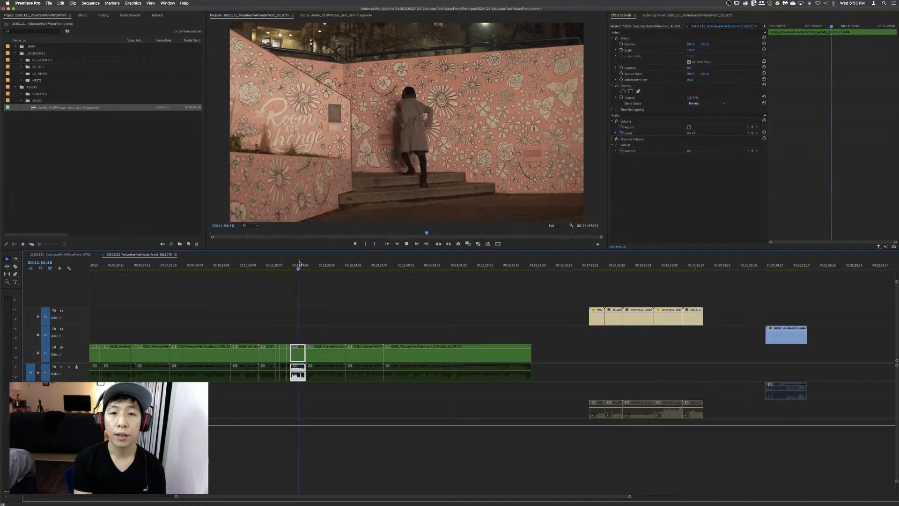
key("l")
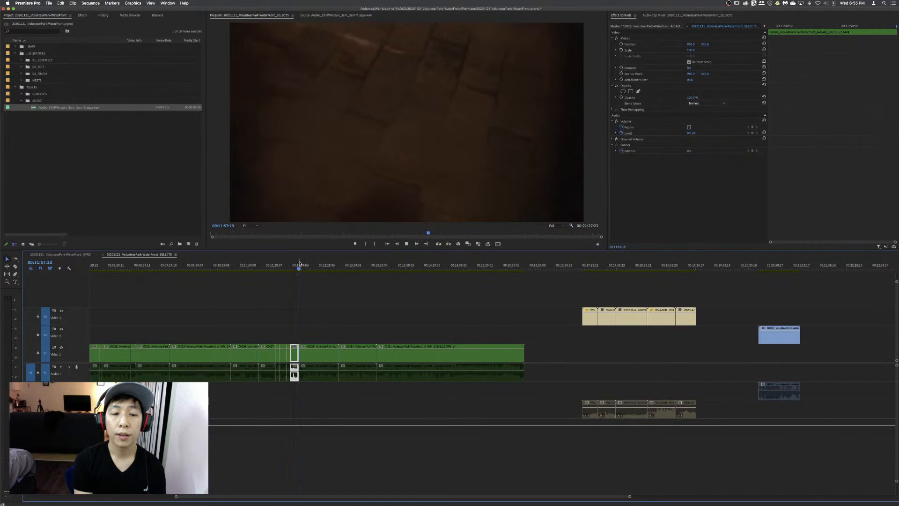
key("j")
key("w")
key("l")
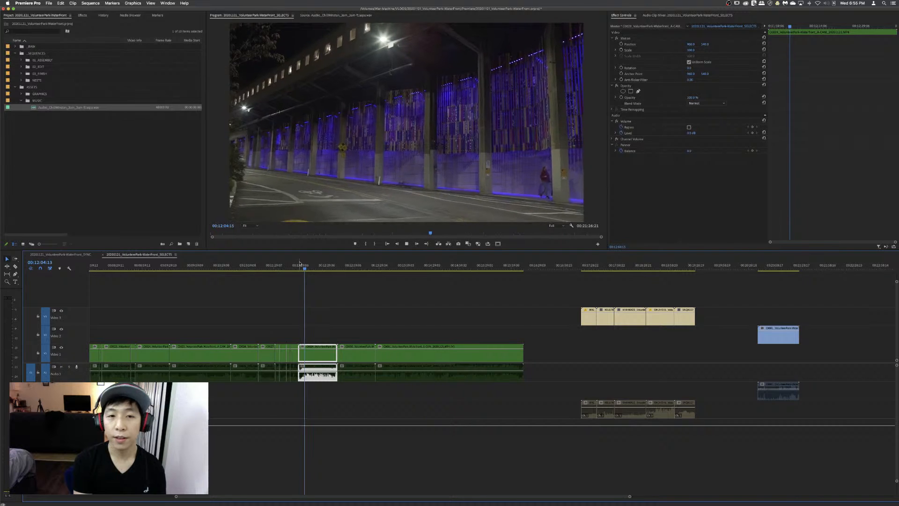
- Ripple-trim the start of the purple-lit underpass clip at about 00:12:03 and split it at about 00:12:01
key("k")
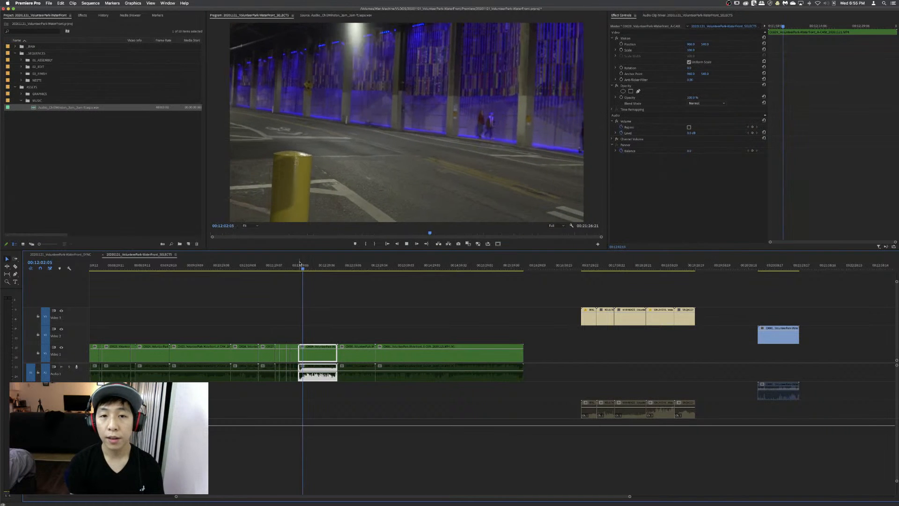
key("l")
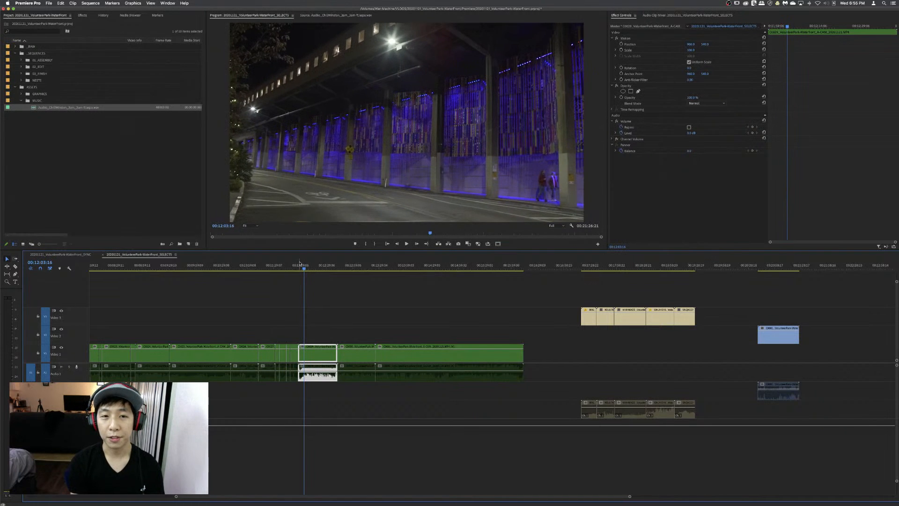
key("q")
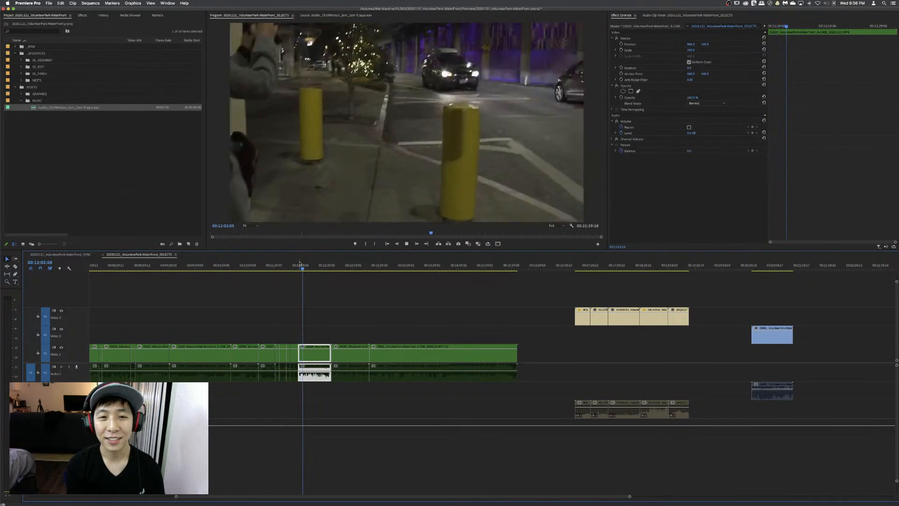
key("j")
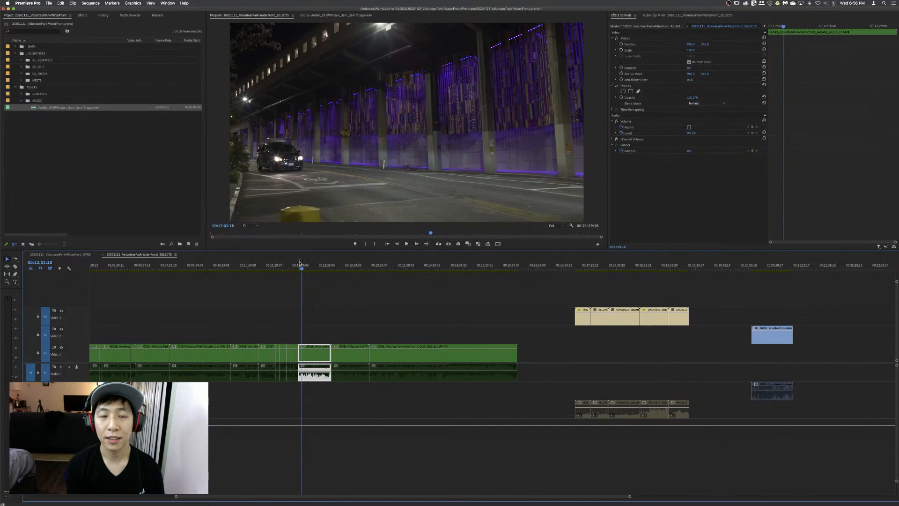
key("super+k")
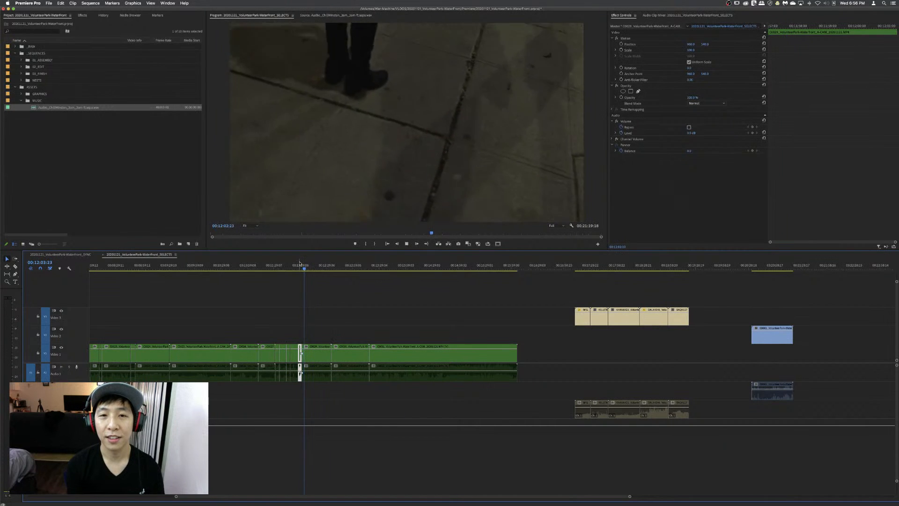
- Select the remaining underpass clip and ripple-trim its start at about 00:12:11, where the lights turn pink
key("d")
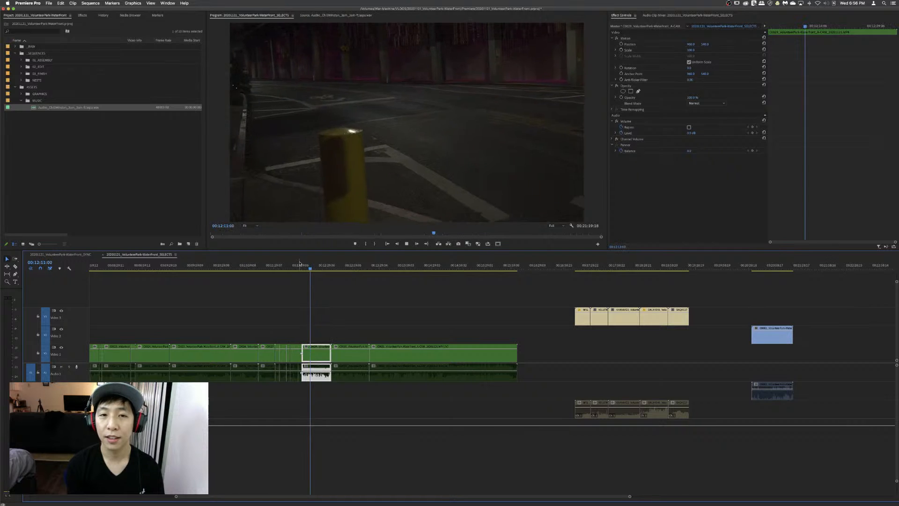
key("k")
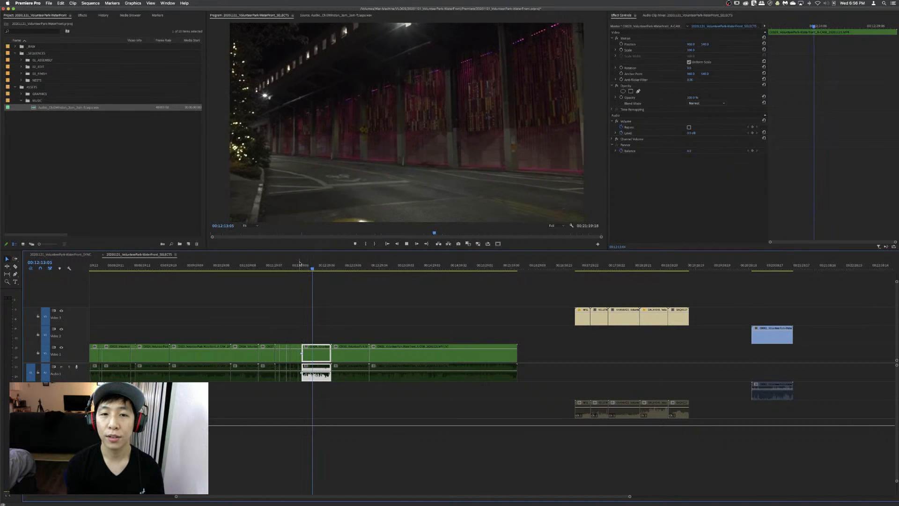
key("j")
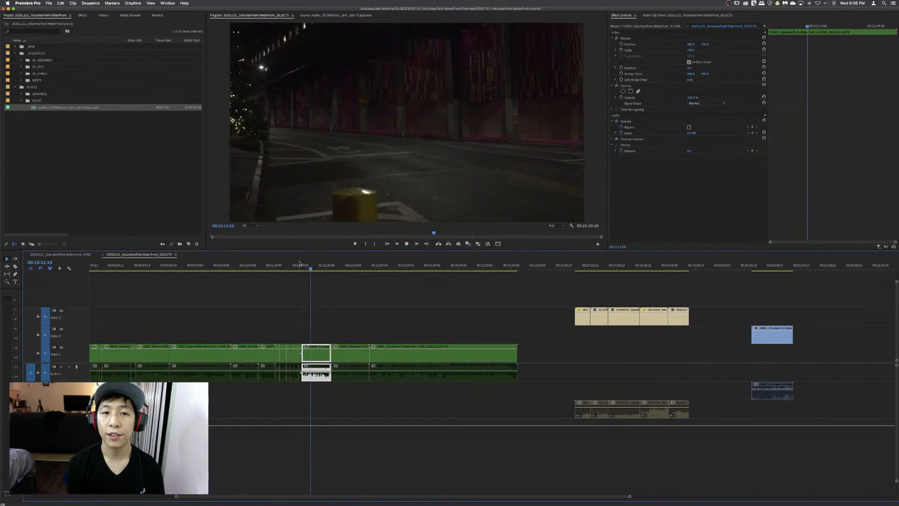
key("q")
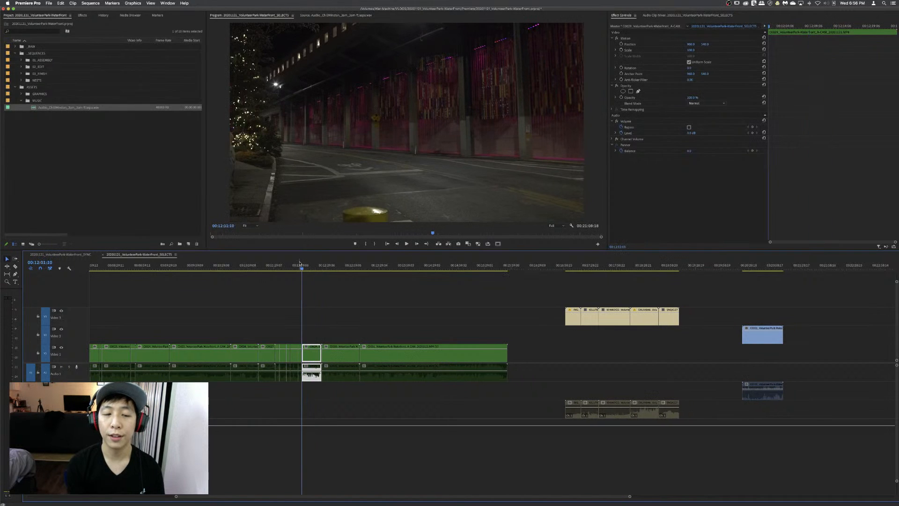
- Ripple-trim the start of the red-lit underpass clip at about 00:12:06 and split it at about 00:12:09 as the camera reaches the stairwell
key("space")
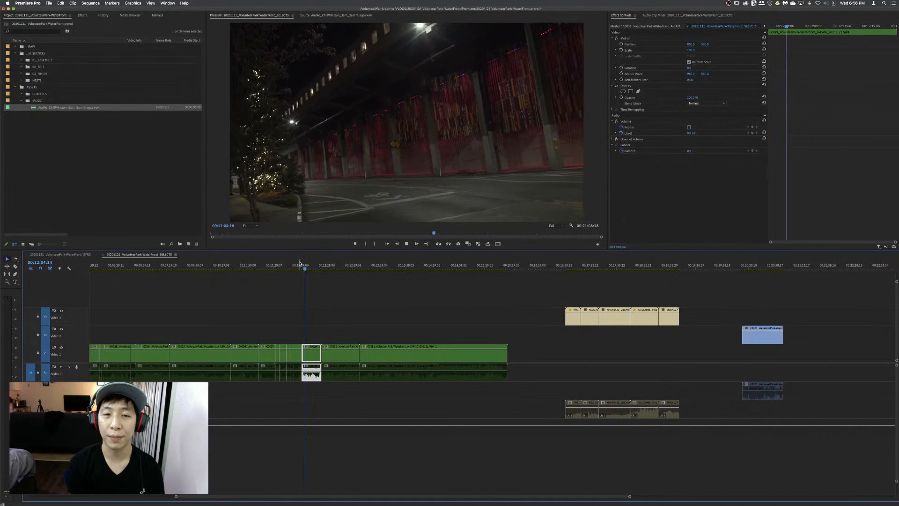
key("space")
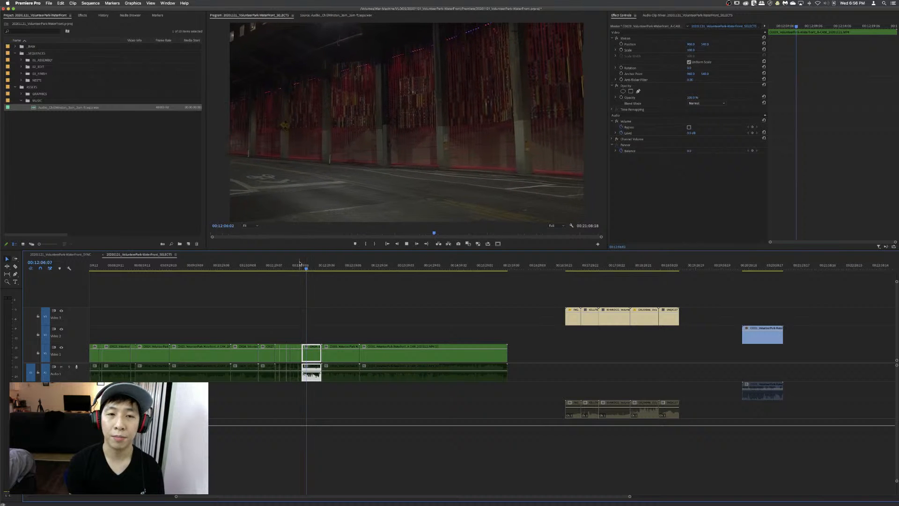
key("j")
key("j")
key("j")
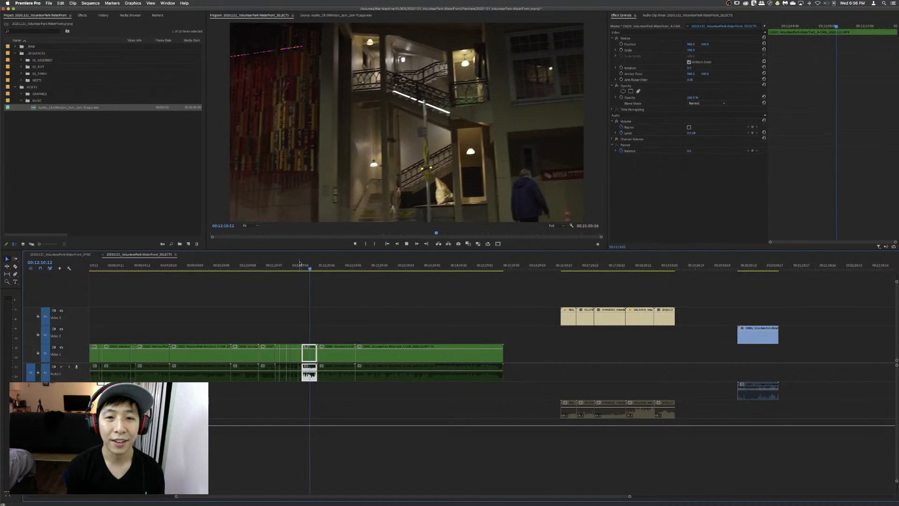
key("space")
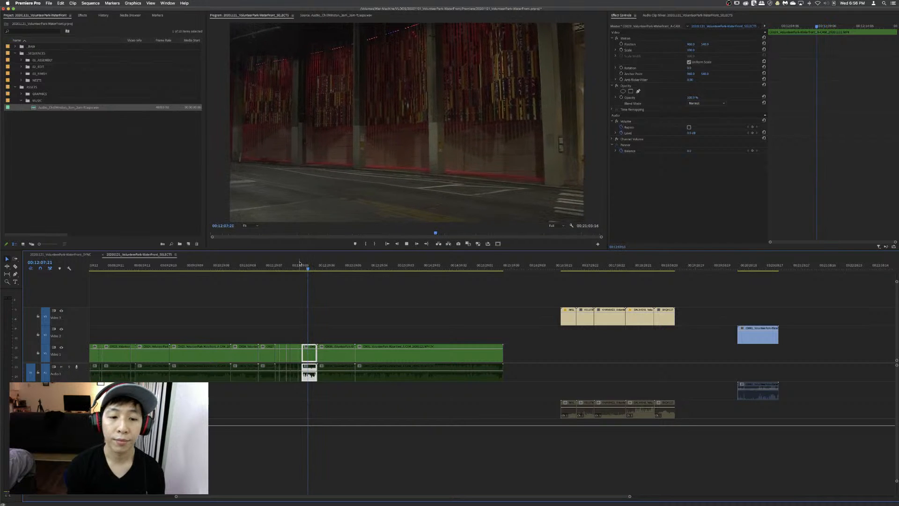
key("l")
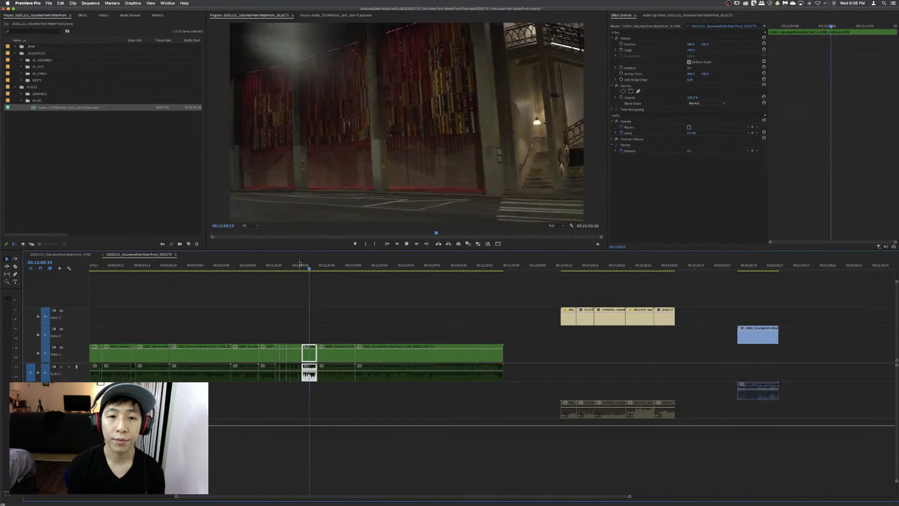
key("super+k")
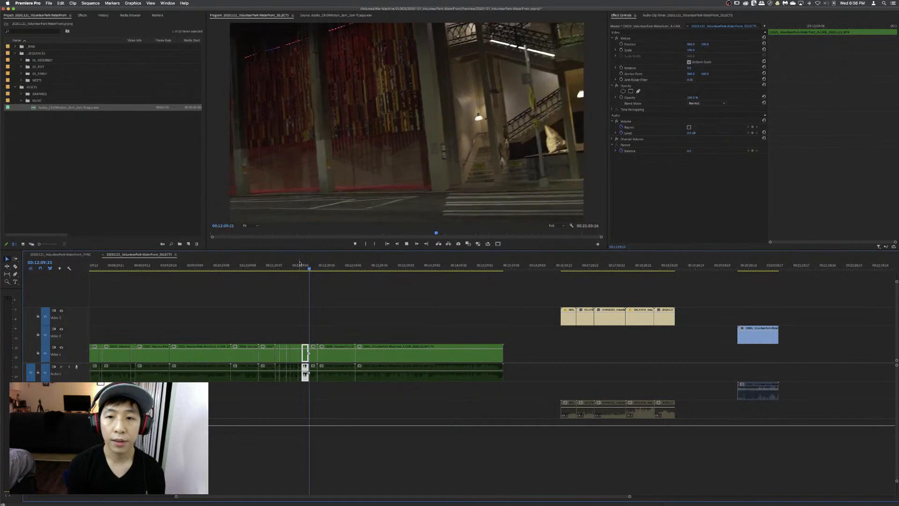
- Select the remaining stairwell clip, ripple-trim its start at about 00:12:12, and shorten it to the steady building shot
key("k")
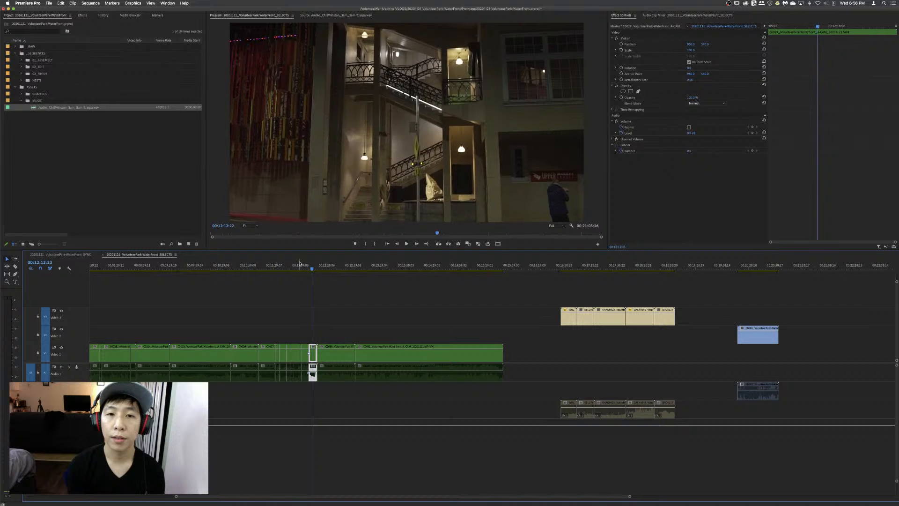
key("j")
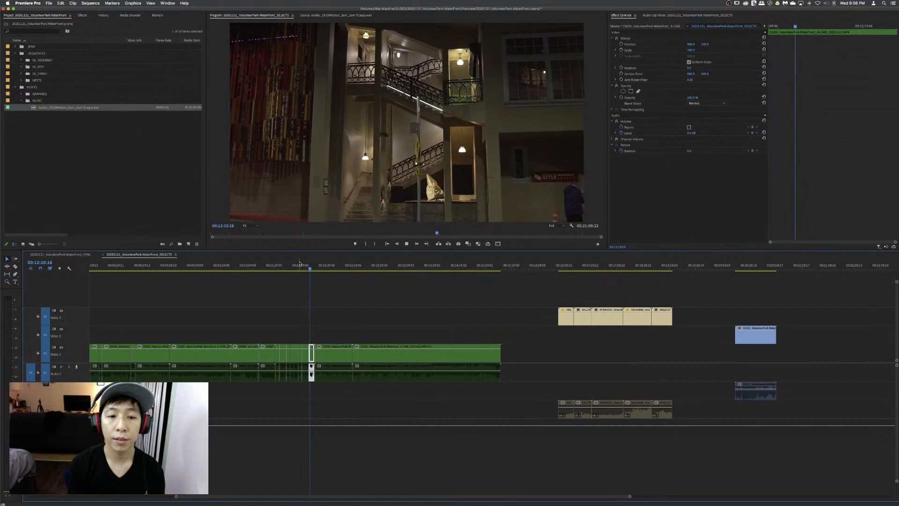
key("l")
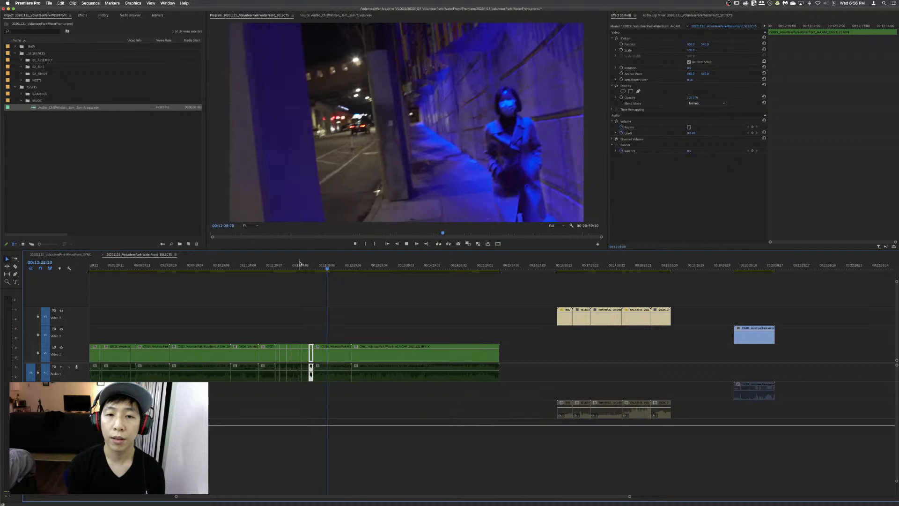
- Ripple-trim the start of the blue-lit walkway clip and split it at about 00:12:22 on the masked woman facing the camera
key("j")
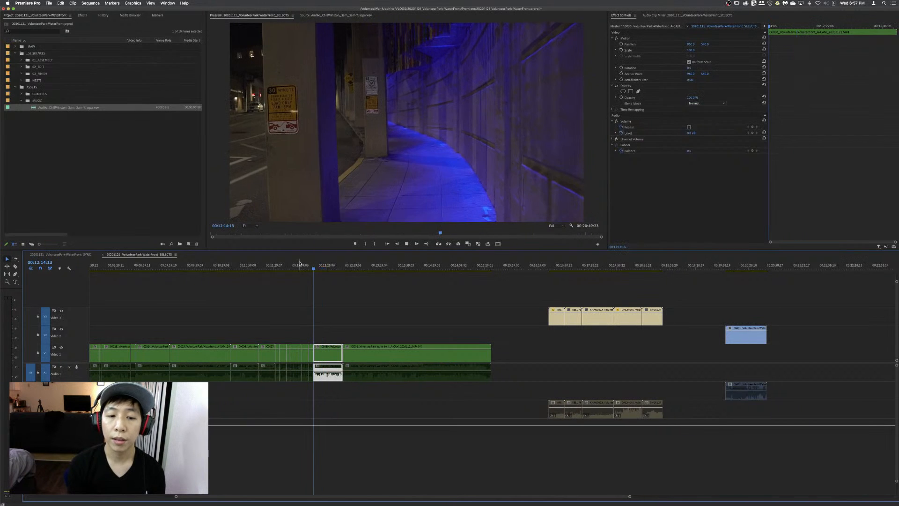
key("l")
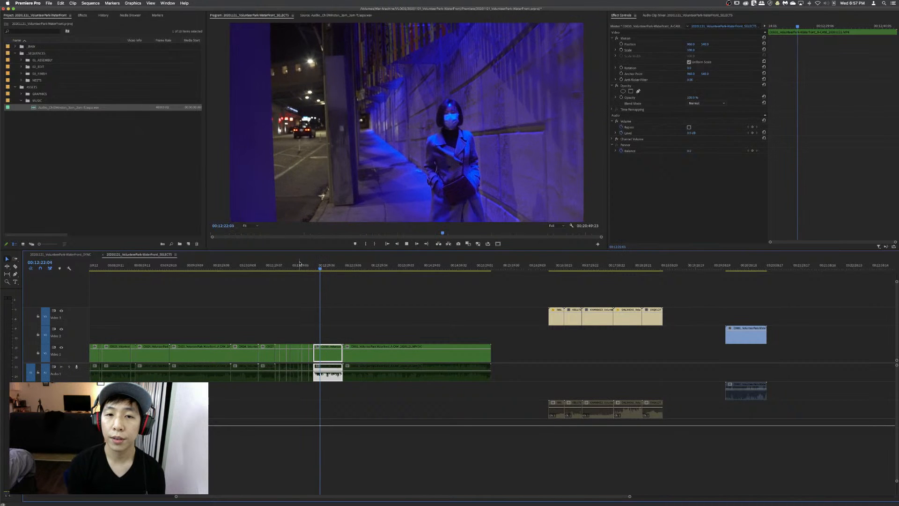
key("super+k")
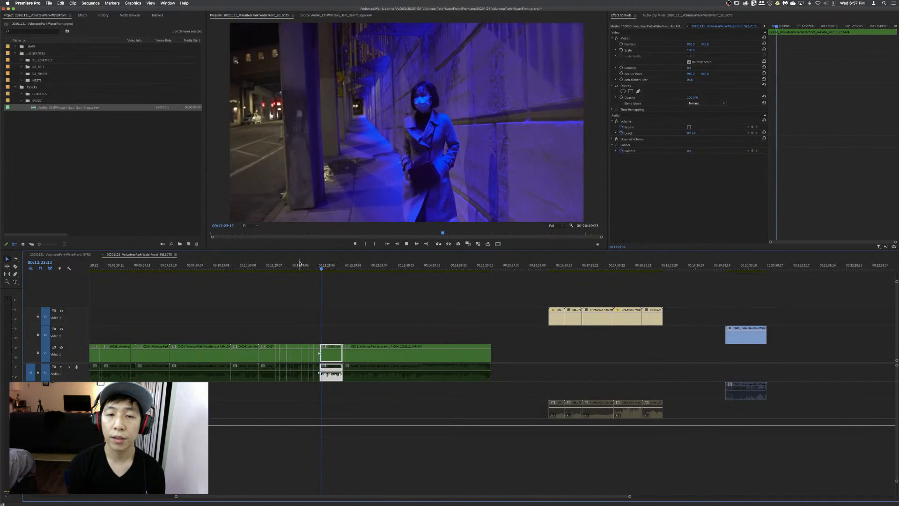
- Ripple-trim the start of the remaining walkway clip at about 00:12:23
key("q")
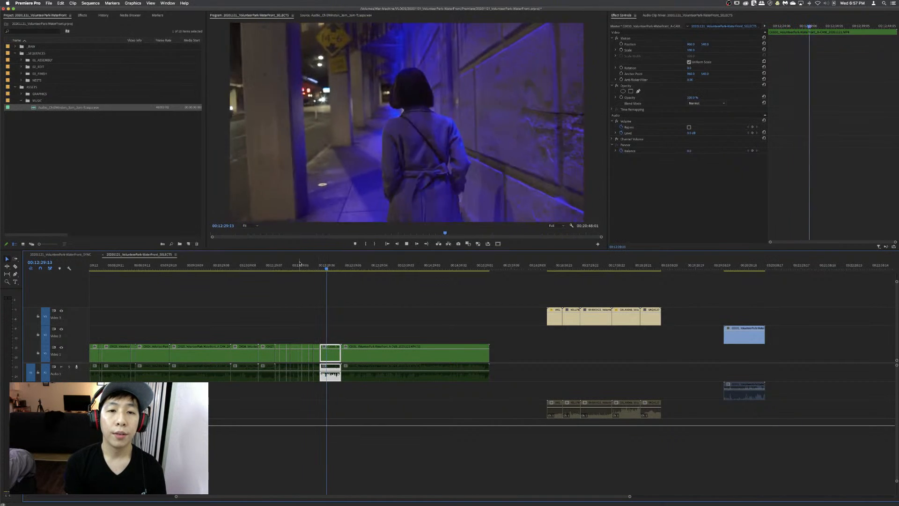
key("j")
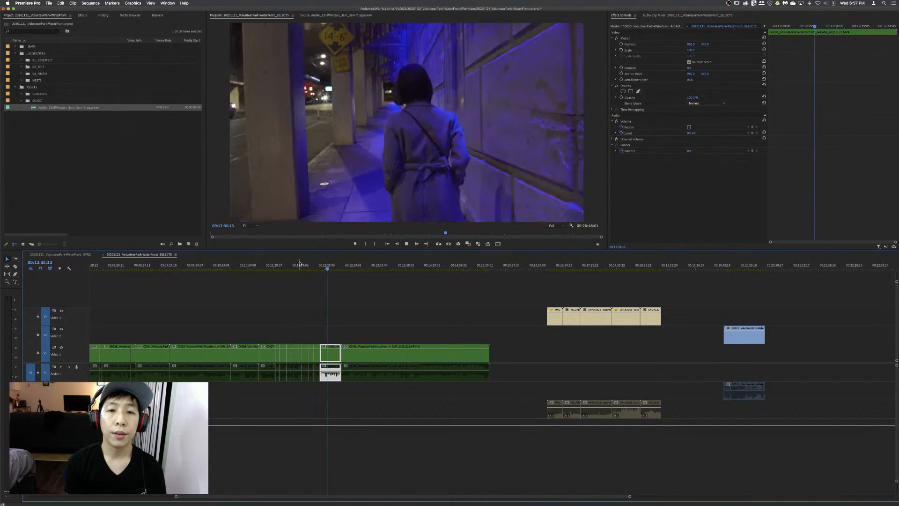
key("k")
key("super+k")
key("l")
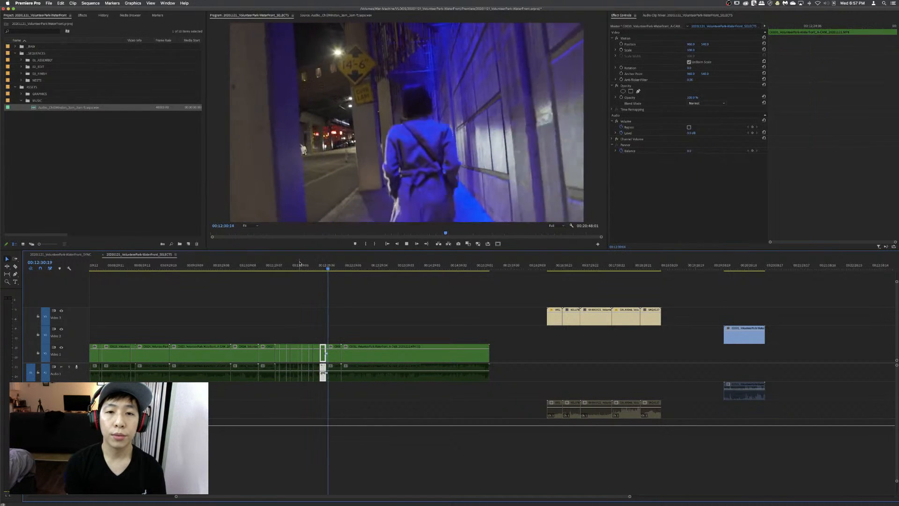
key("j")
key("k")
key("super+z")
- Split the blue-lit walkway clip at about 00:12:30, after the shot following the woman from behind
key("l")
key("k")
key("d")
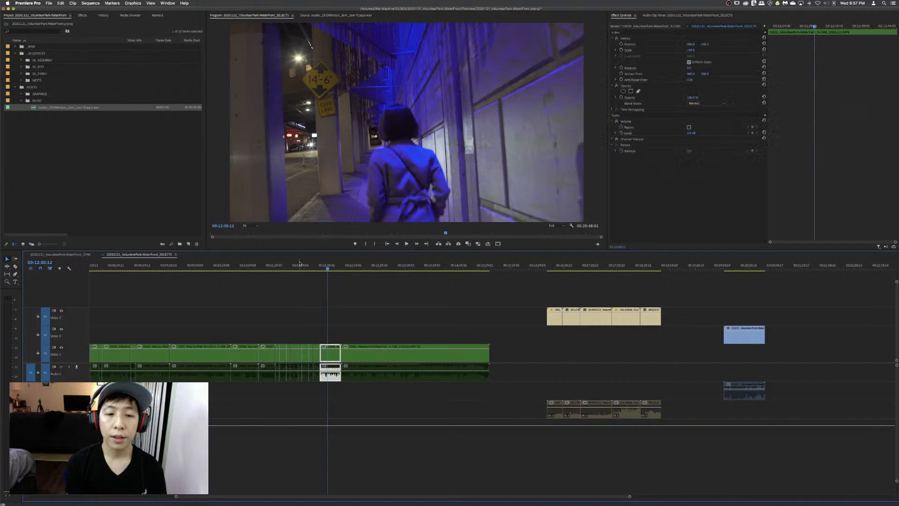
key("super+k")
key("l")
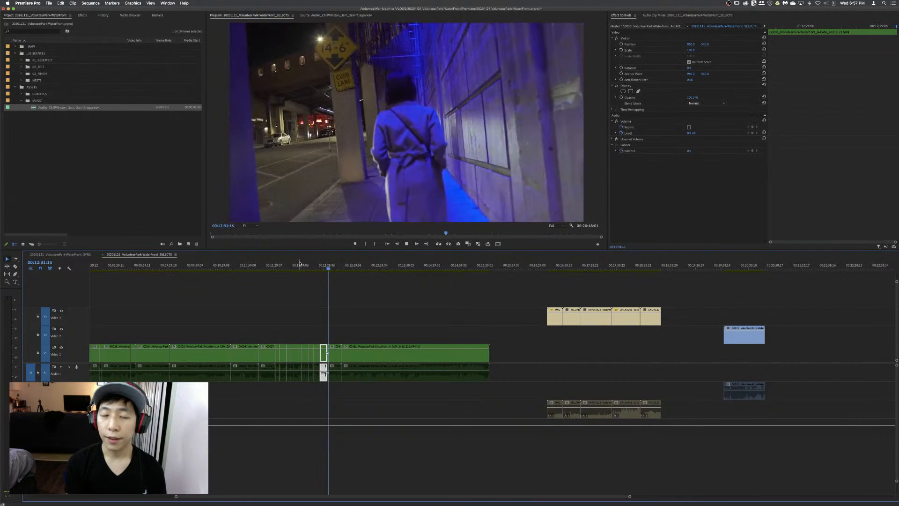
- Select the remaining walkway clip, ripple-trim its start at about 00:12:35, and play through what follows
key("d")
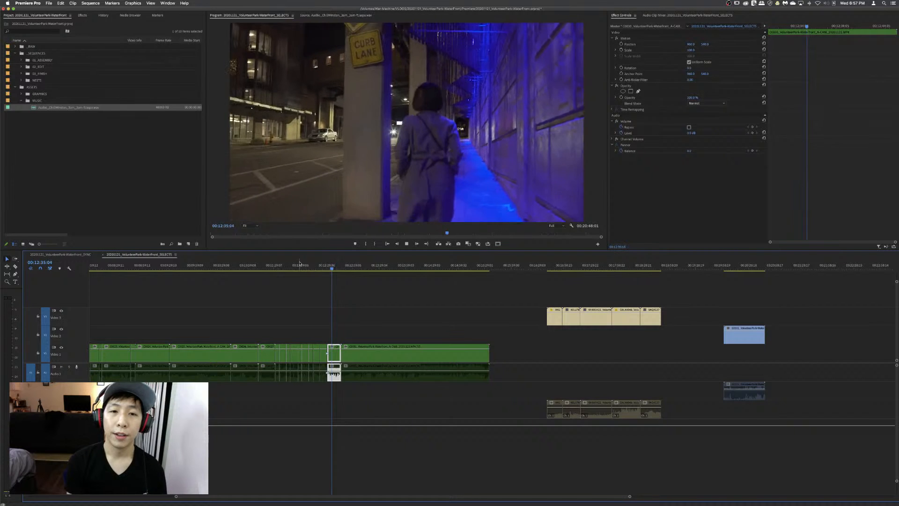
key("space")
key("j")
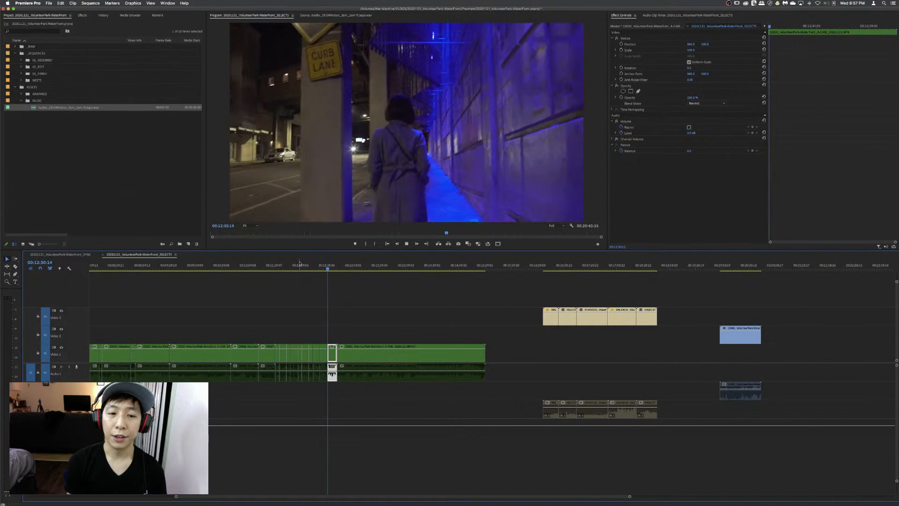
key("l")
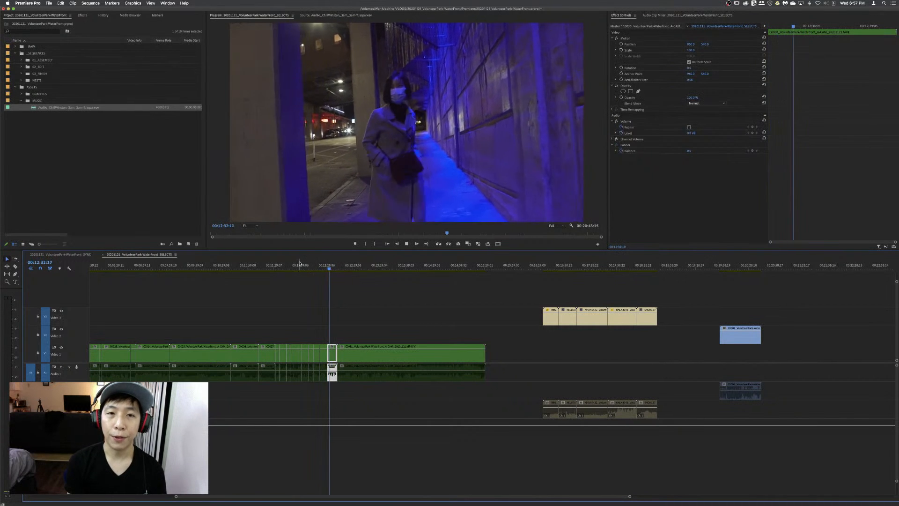
key("k")
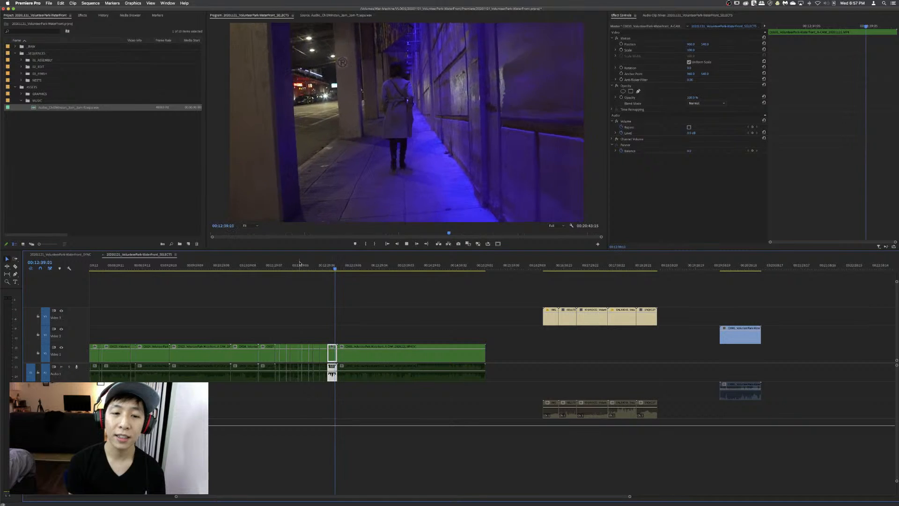
- Ripple-trim the end of the blue-lit walkway clip at about 00:12:39 and play into the clip that follows
key("w")
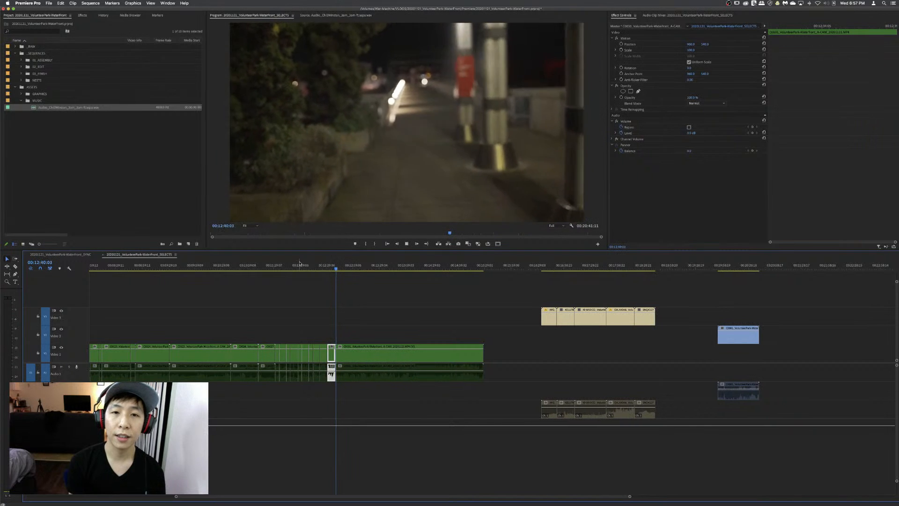
key("space")
key("space")
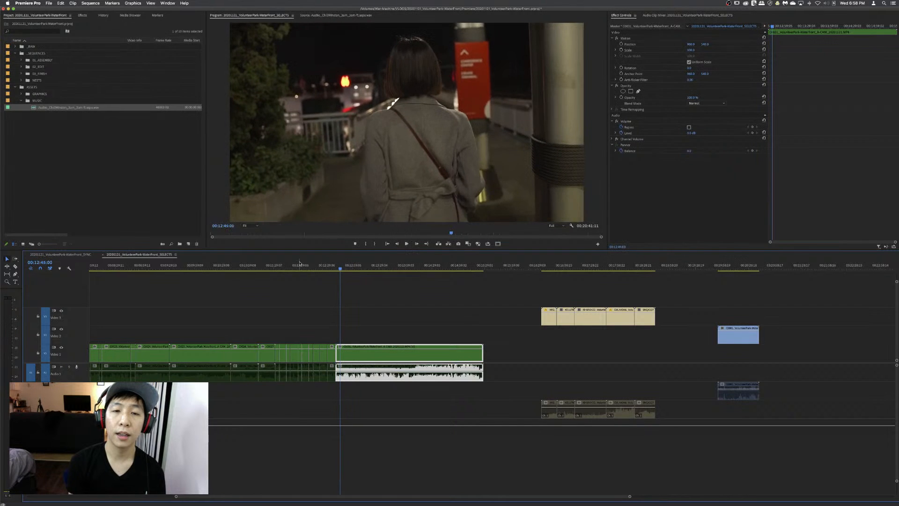
- Ripple-trim the start of the next clip at about 00:12:45 and split it at about 00:12:49 on the bridge railing
key("space")
key("j")
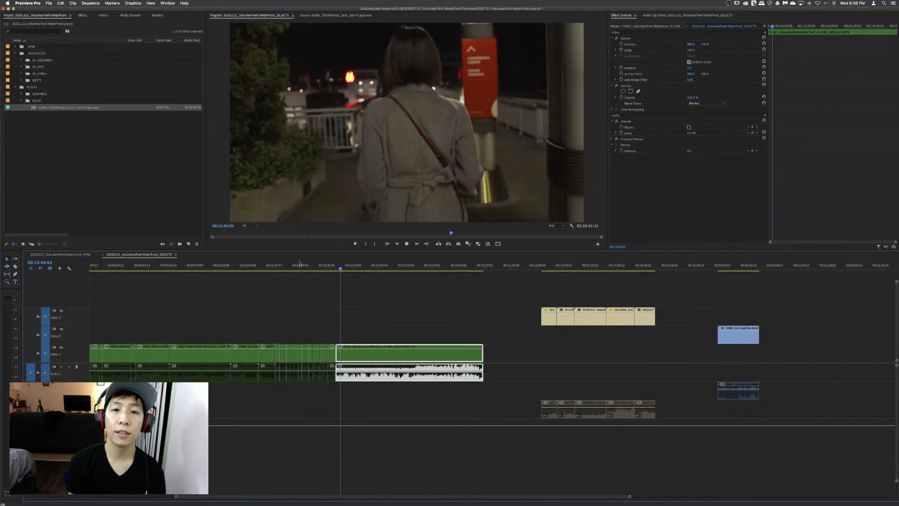
key("l")
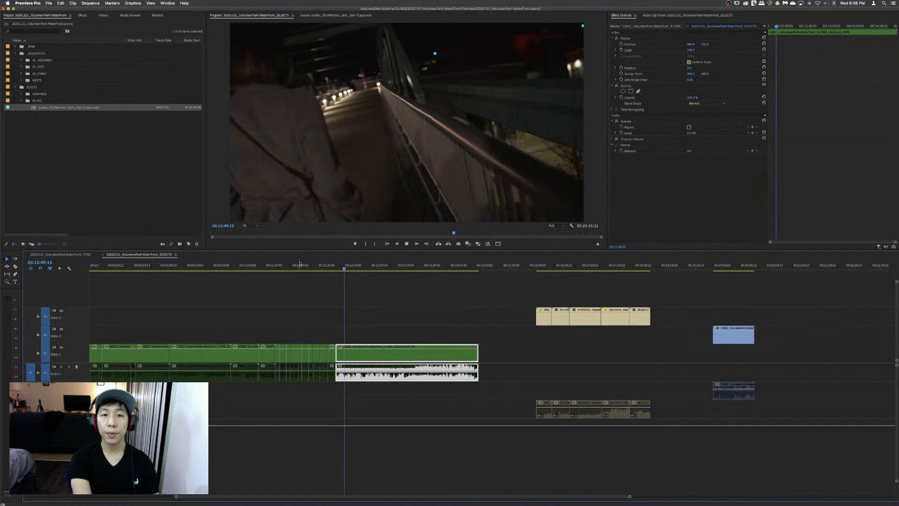
key("super+k")
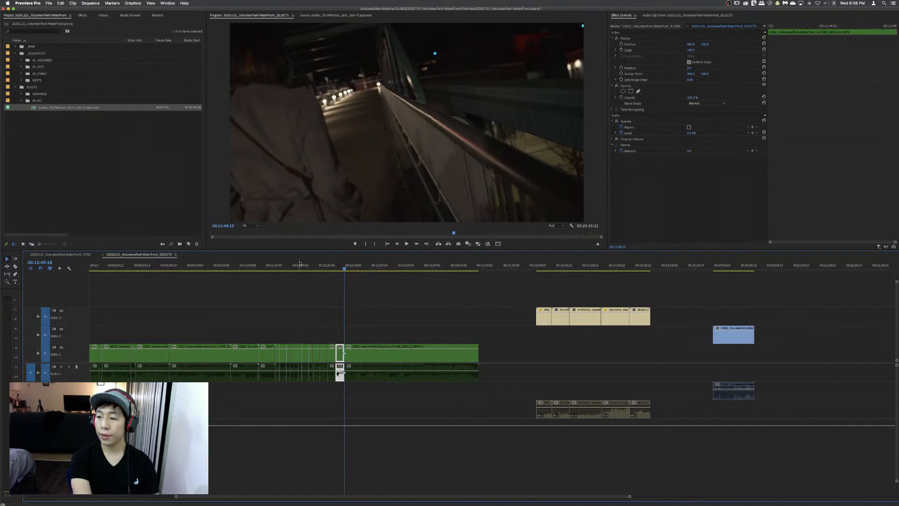
- Select the remaining bridge clip and ripple-trim its start at about 00:12:57, behind the woman on the covered walkway
key("space")
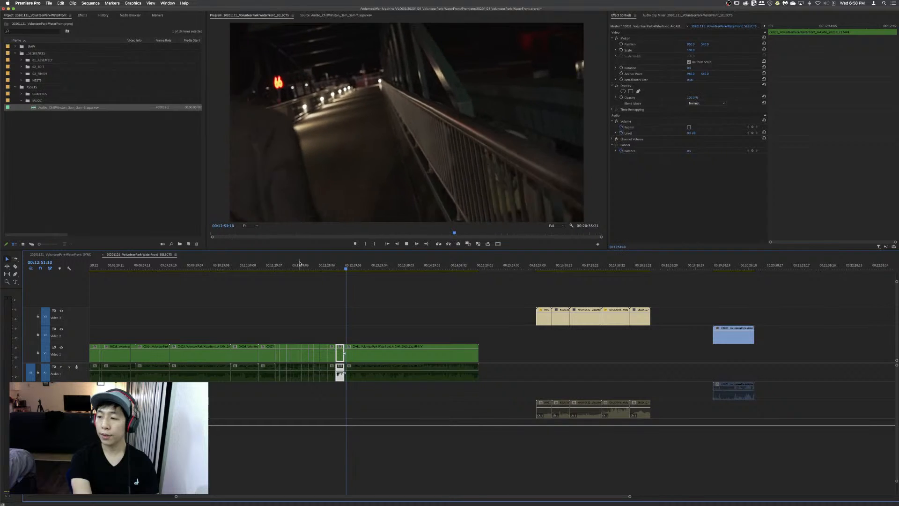
key("d")
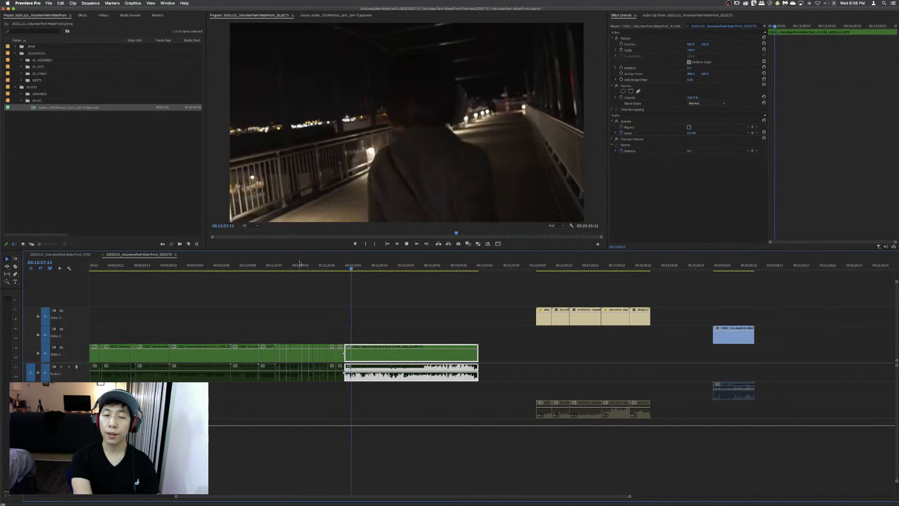
key("j")
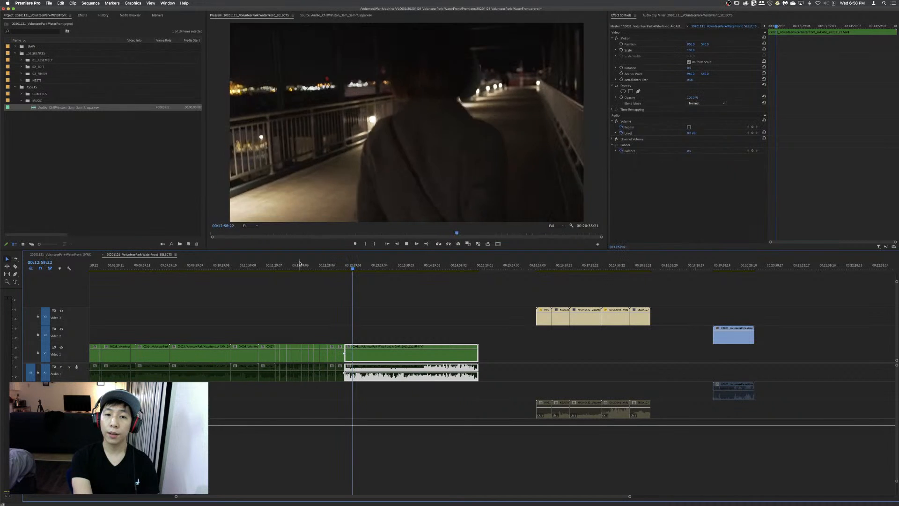
key("q")
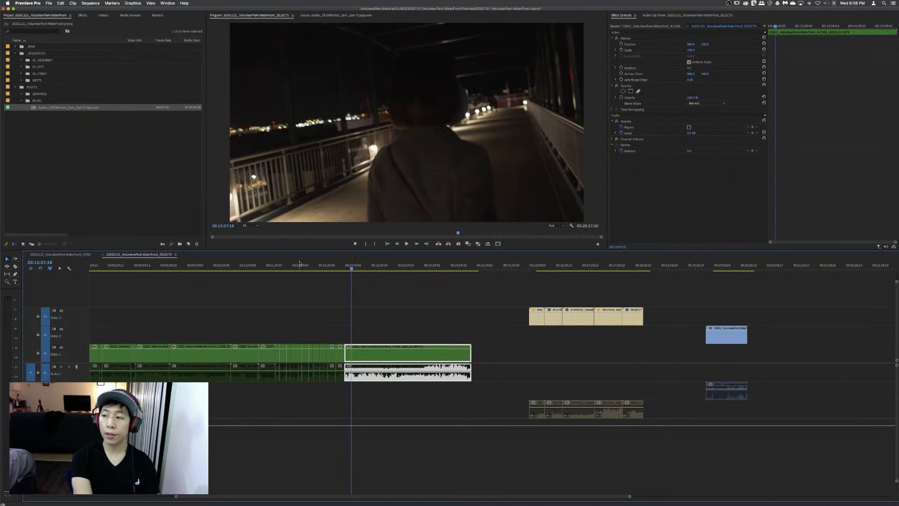
- Split the bridge clip at about 00:13:01 and ripple-trim the start of the following piece at about 00:13:04
key("l")
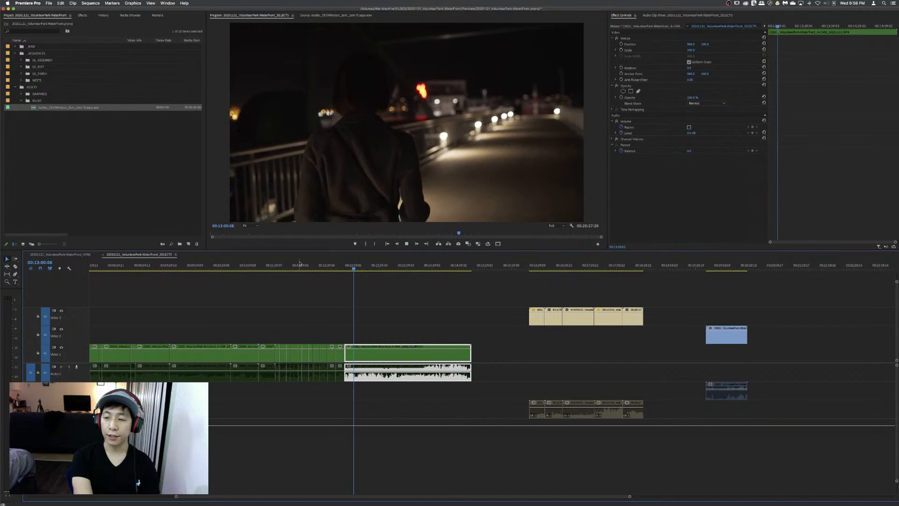
key("j")
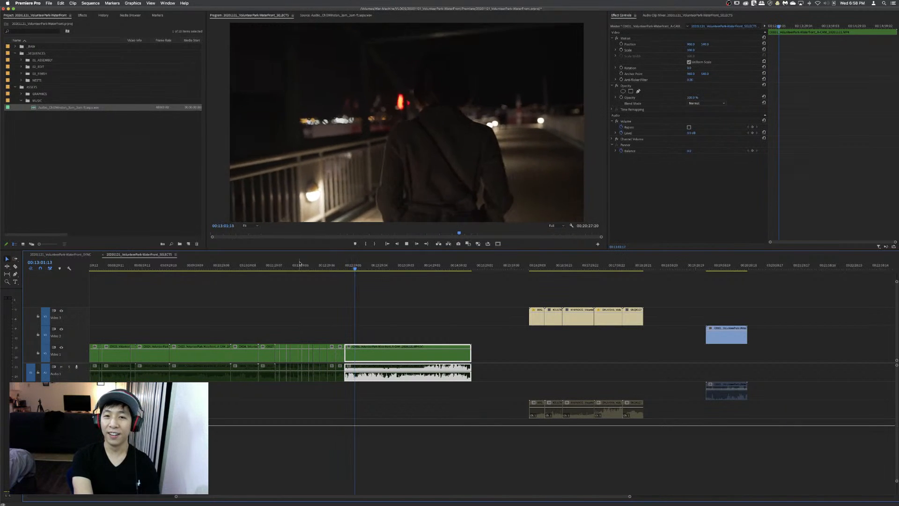
key("super+k")
key("space")
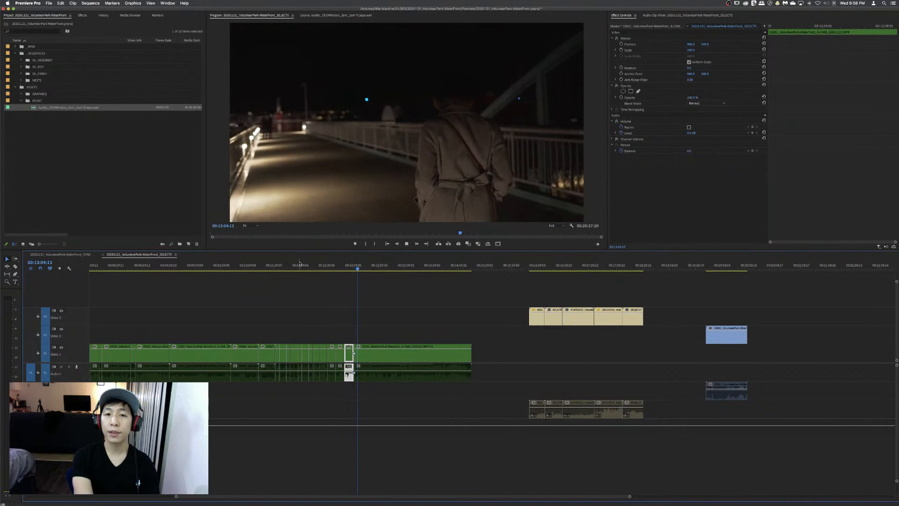
key("d")
key("q")
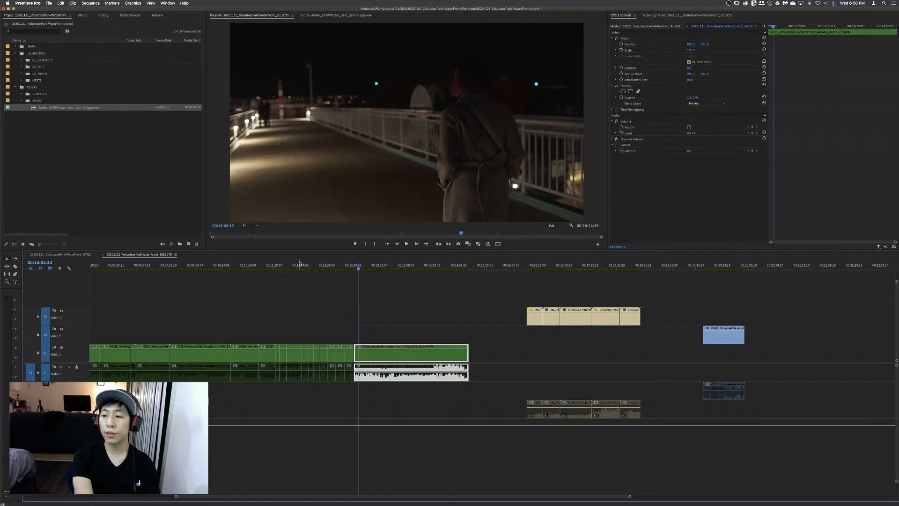
- Split the railing-side bridge clip at about 00:13:21 and ripple-trim the start of the following piece at about 00:13:23
key("space")
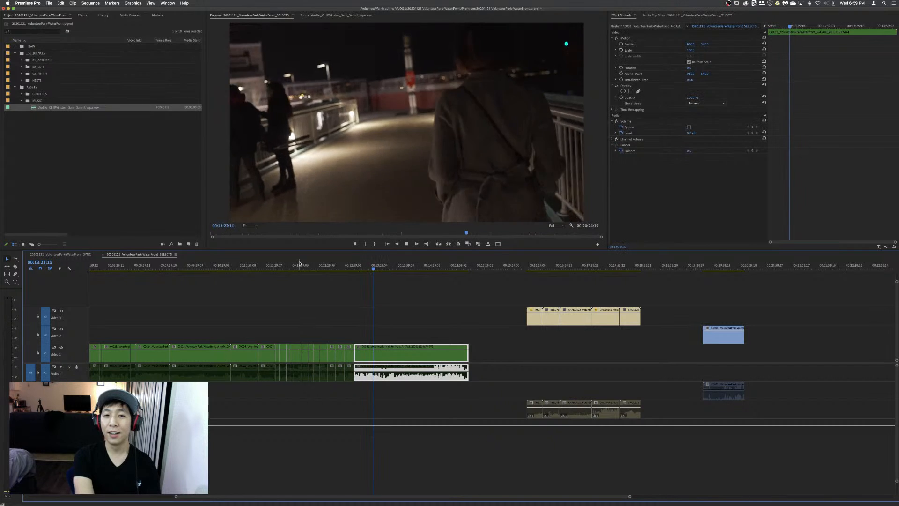
key("space")
key("super+k")
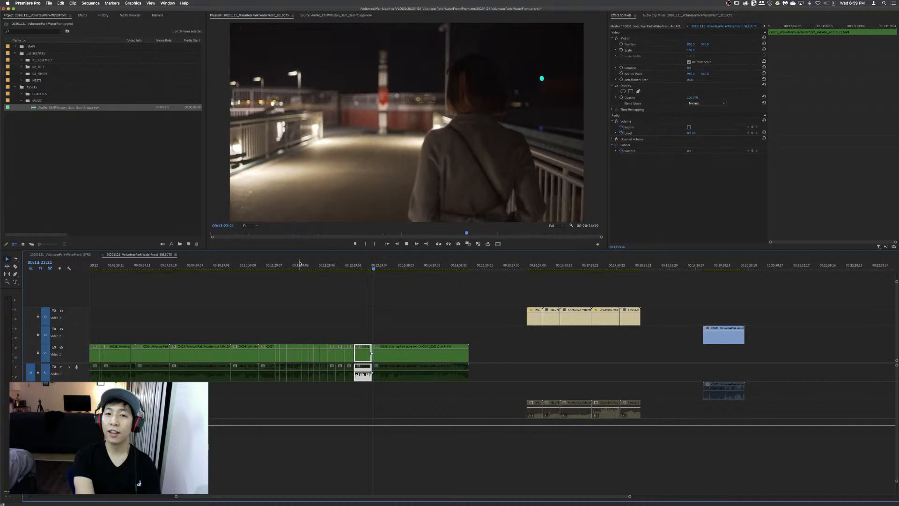
key("space")
key("q")
key("space")
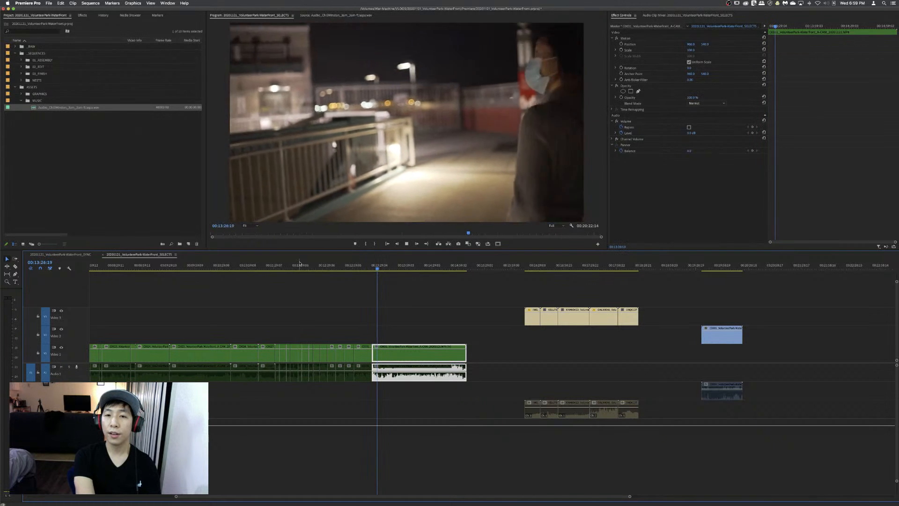
key("k")
key("super+k")
key("super+z")
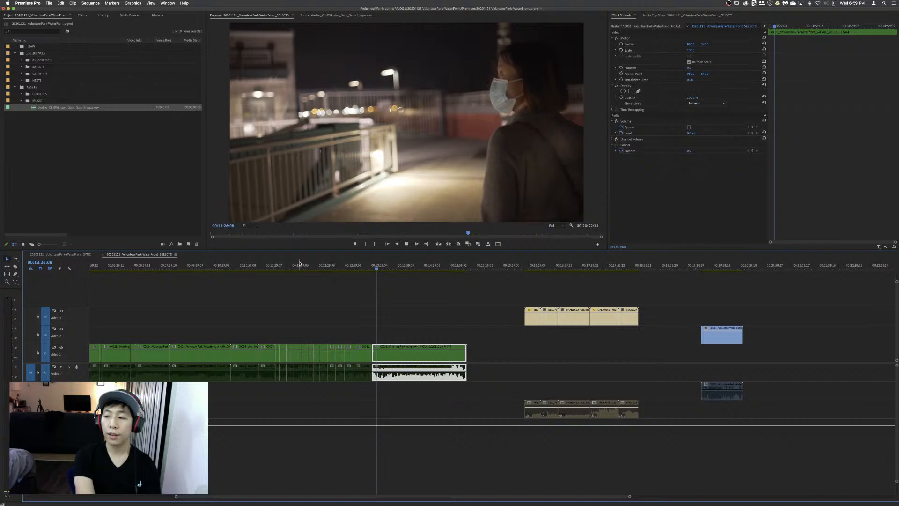
- Split the clip at about 00:13:27 after the masked woman's profile shot and ripple-trim the following piece's start at about 00:13:31
key("super+k")
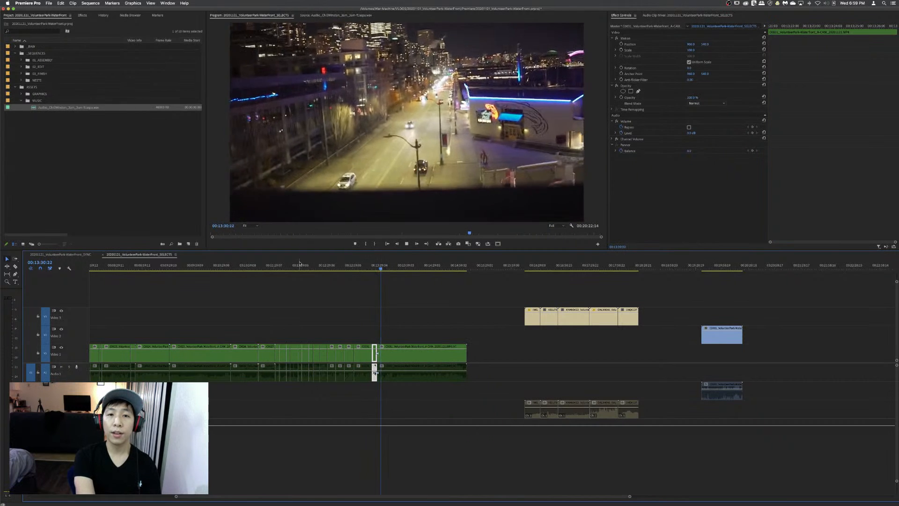
key("d")
key("q")
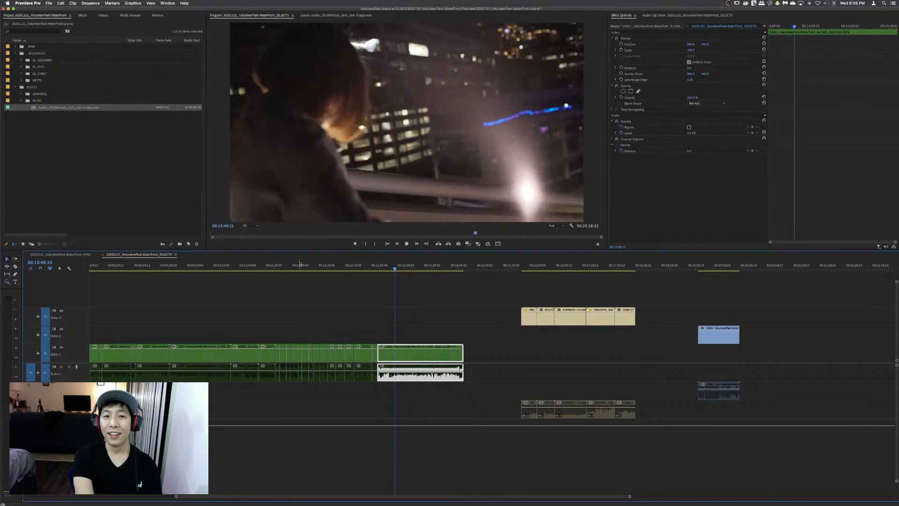
- Split the overlook clip at about 00:13:47, with the woman against the city lights, and select the remaining piece
key("super+k")
key("space")
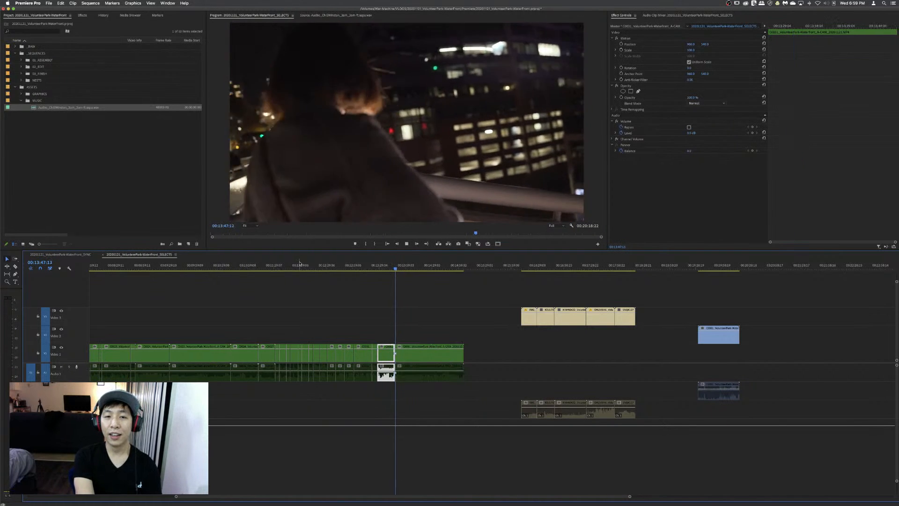
key("space")
key("d")
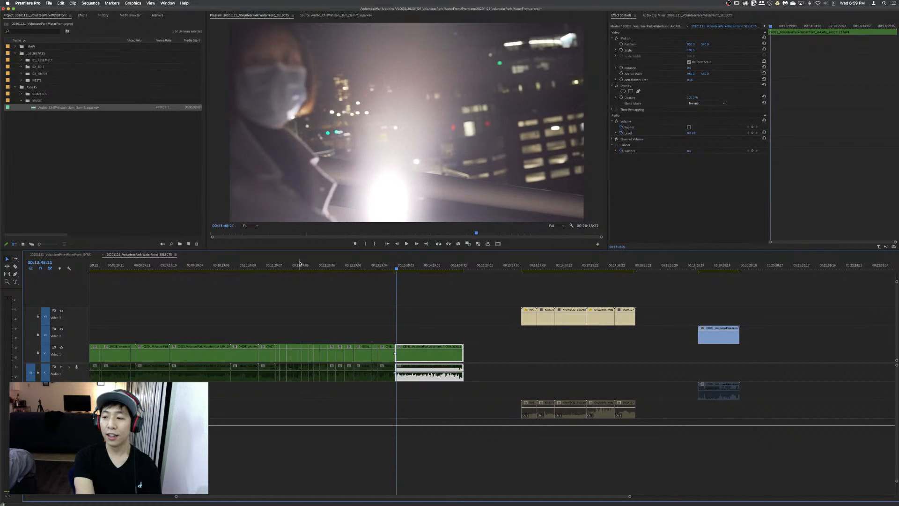
- Play into the stairway shot and enlarge the program monitor by reducing the timeline's height
key("space")
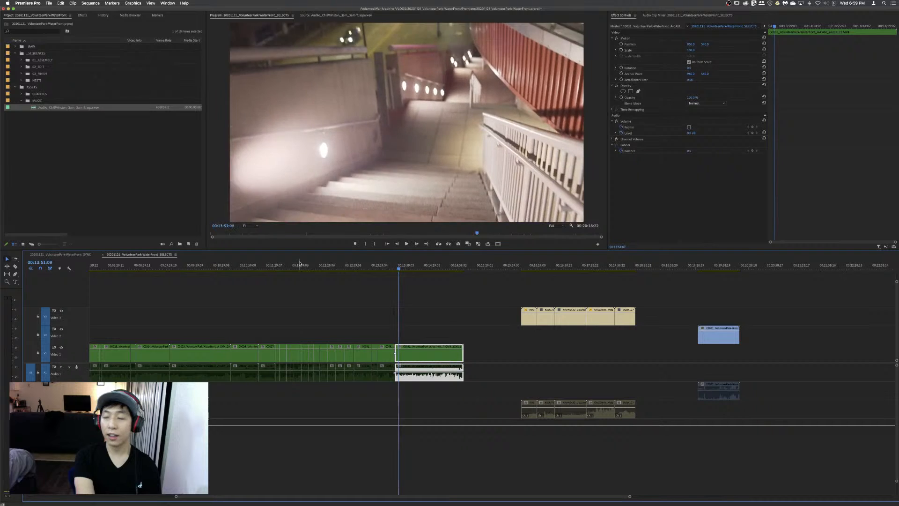
key("space")
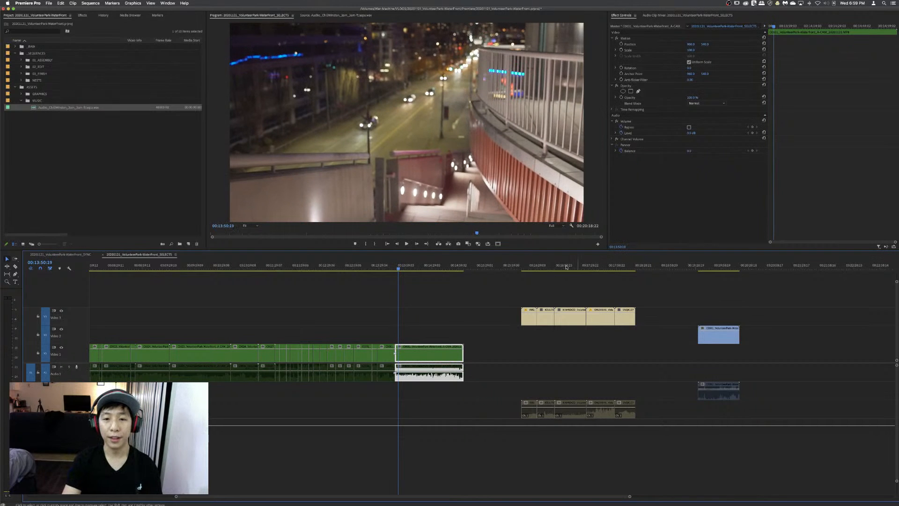
left_click_drag(539, 254, 567, 335)
left_click(434, 366)
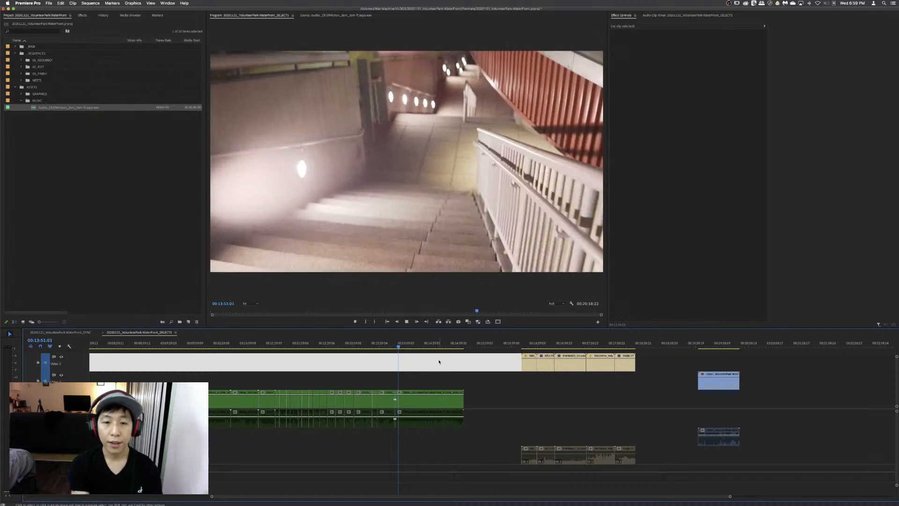
- Reselect the remaining clip and ripple-trim its start at about 00:13:53, on the woman at the lit stairway
key("space")
key("d")
key("space")
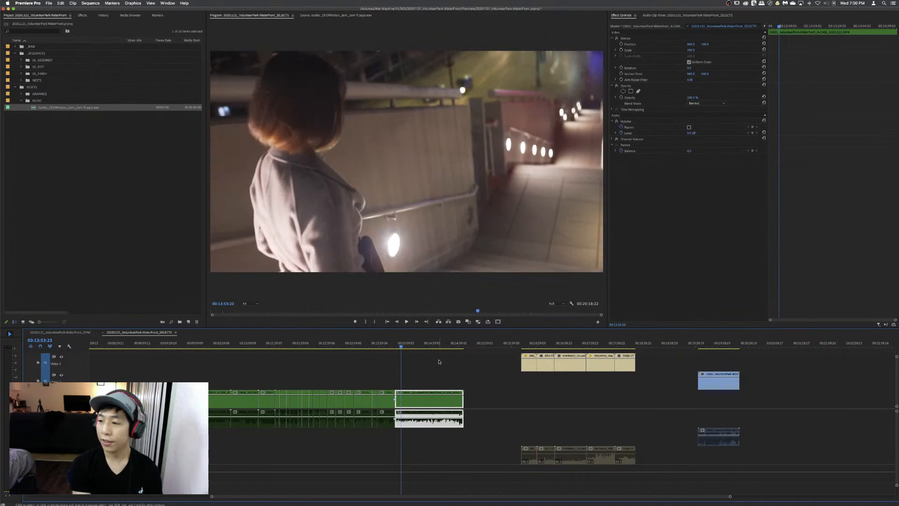
key("q")
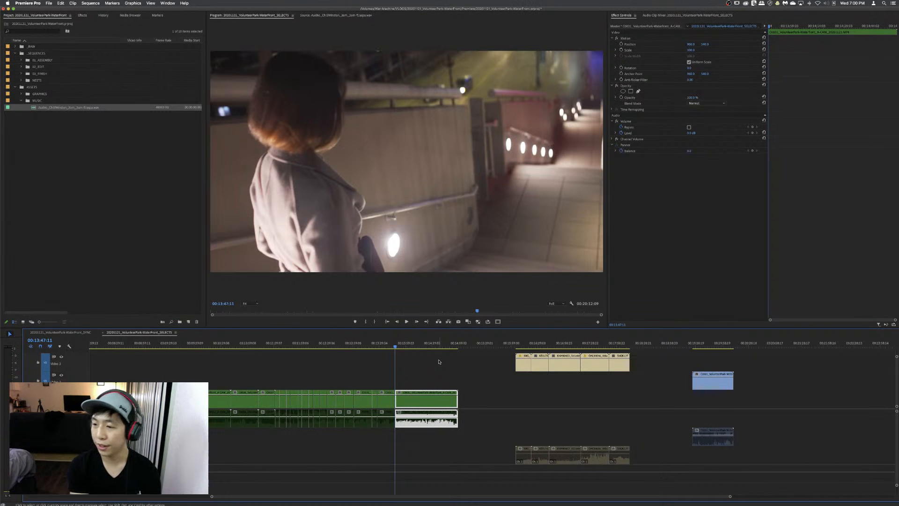
- Split the stairway clip at about 00:13:54 and ripple-trim the start of the following piece at about 00:13:58
key("space")
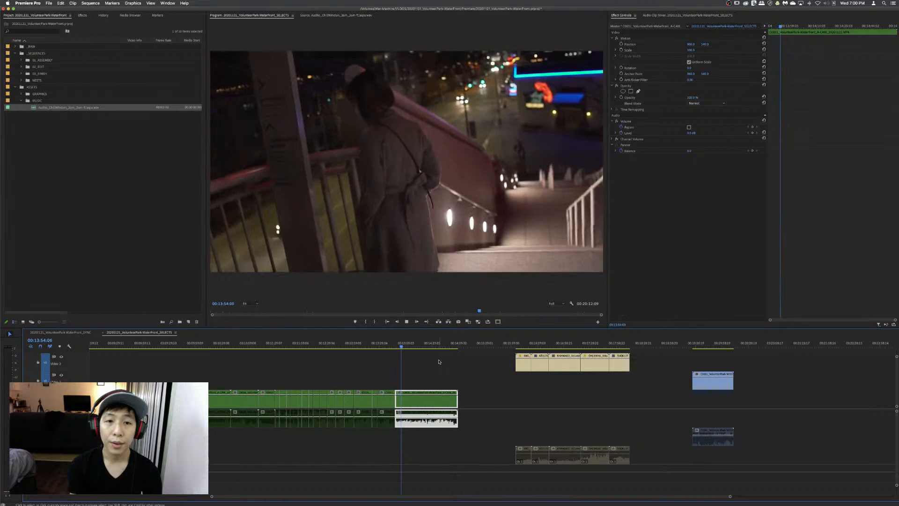
key("super+k")
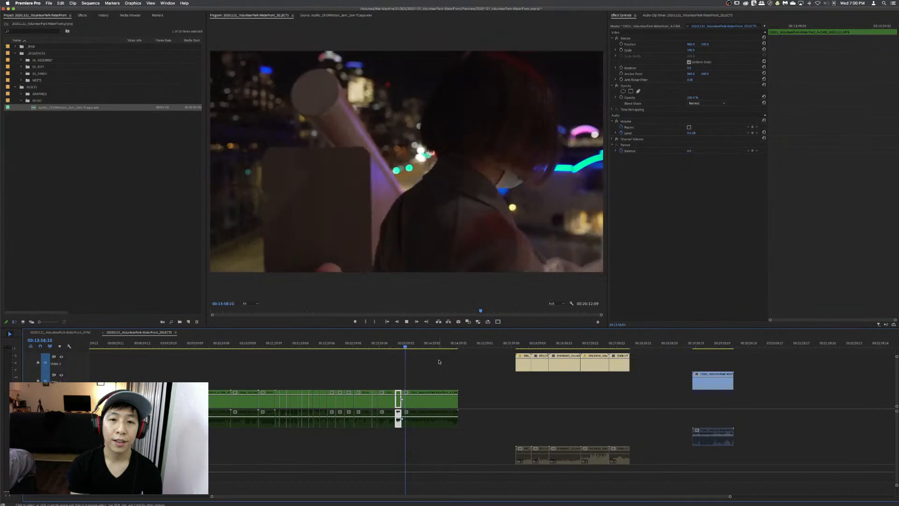
key("space")
key("q")
- Split the remaining footage at about 00:14:42 and ripple-delete the leftover piece at its end
key("space")
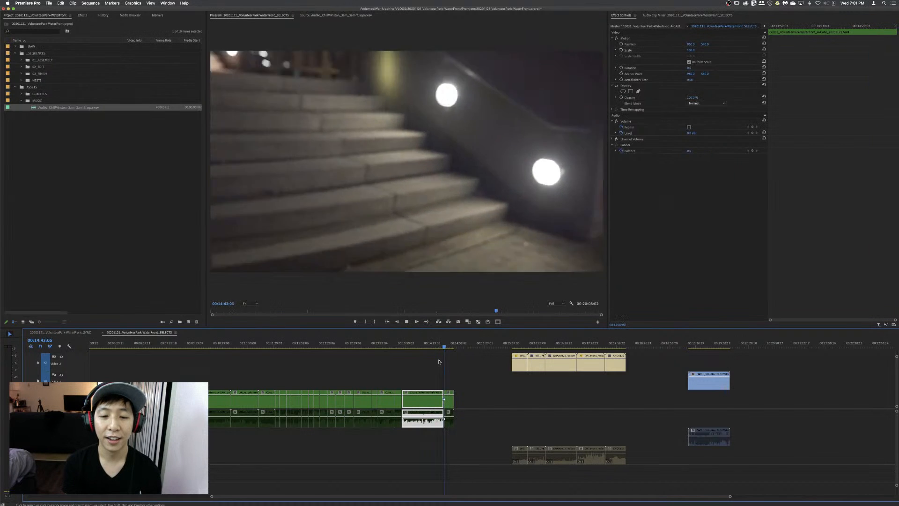
key("j")
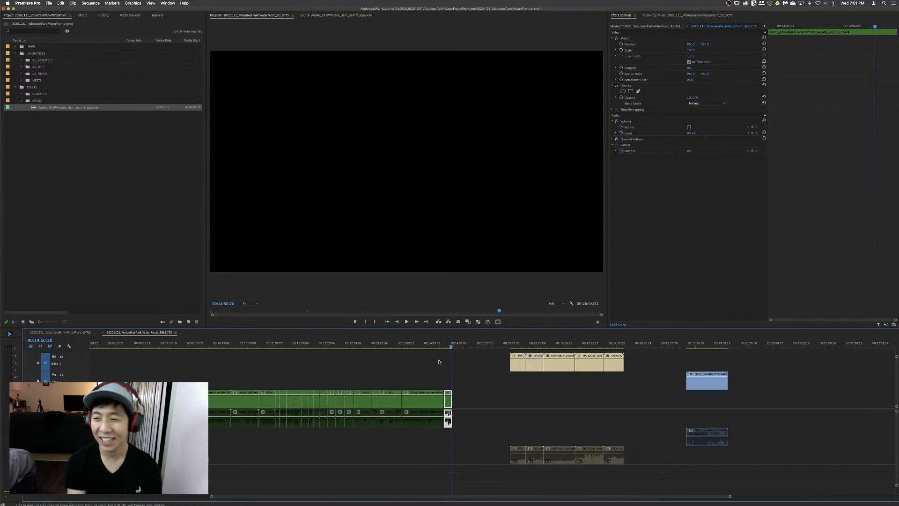
key("shift+Delete")
- Select the final run of short waterfront clips with their audio, up to the end of the green footage
key("backslash")
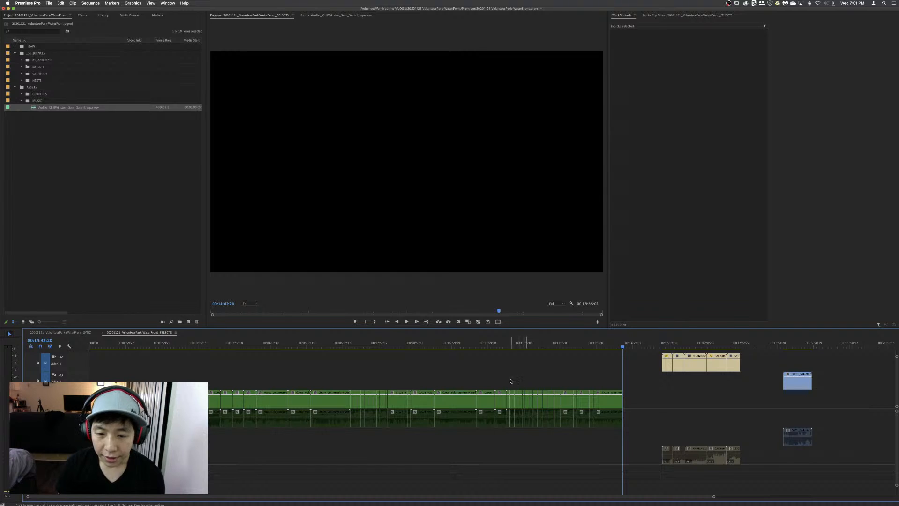
left_click_drag(511, 380, 621, 431)
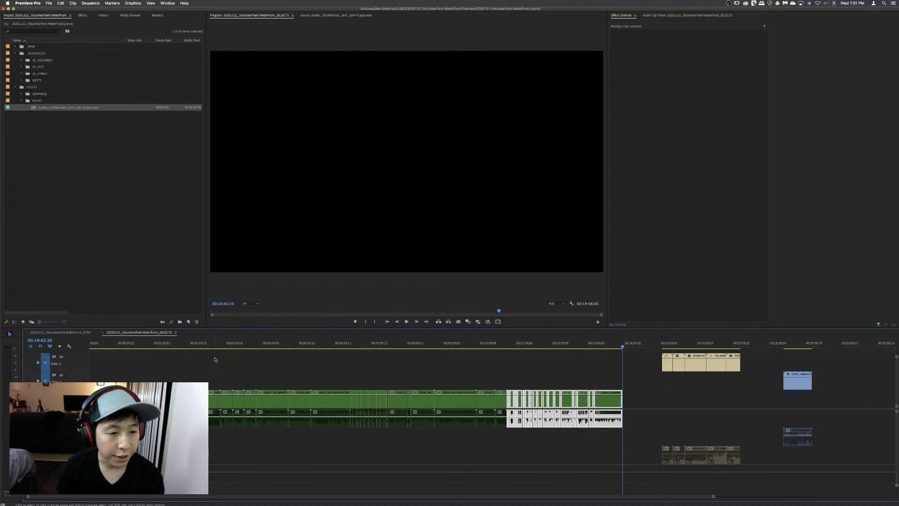
- Open the EDIT sequence from the 02_EDIT bin and paste the clips copied from the SELECTS sequence into it
left_click(21, 67)
double_click(47, 80)
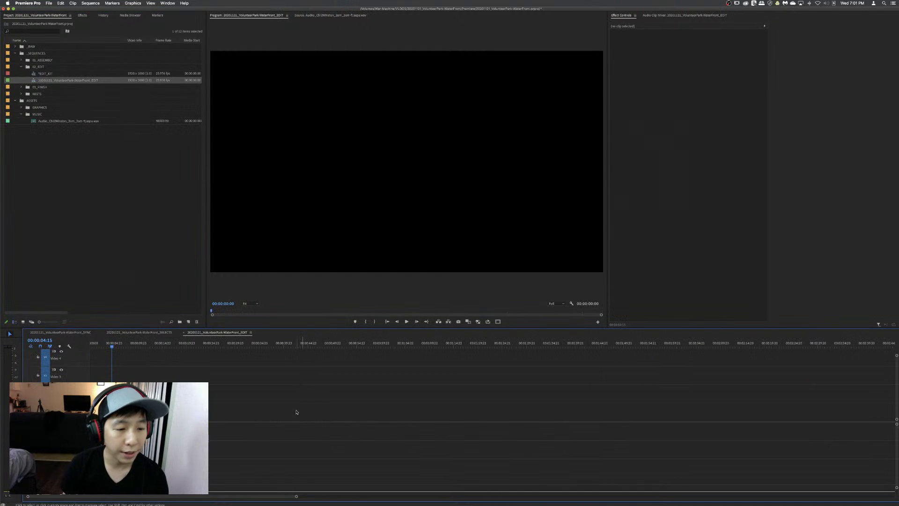
key("super+v")
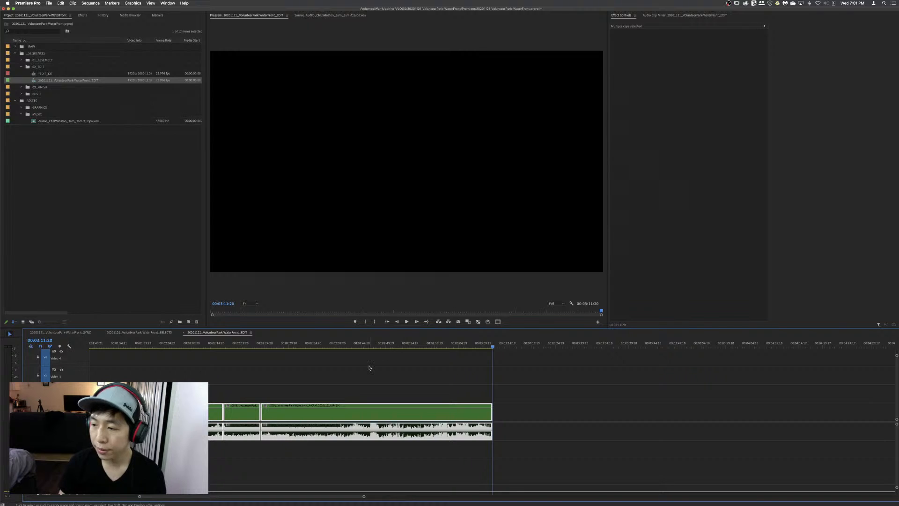
- Copy the group of short clips in the middle of the SELECTS sequence and paste it at the end of the EDIT sequence
left_click(151, 333)
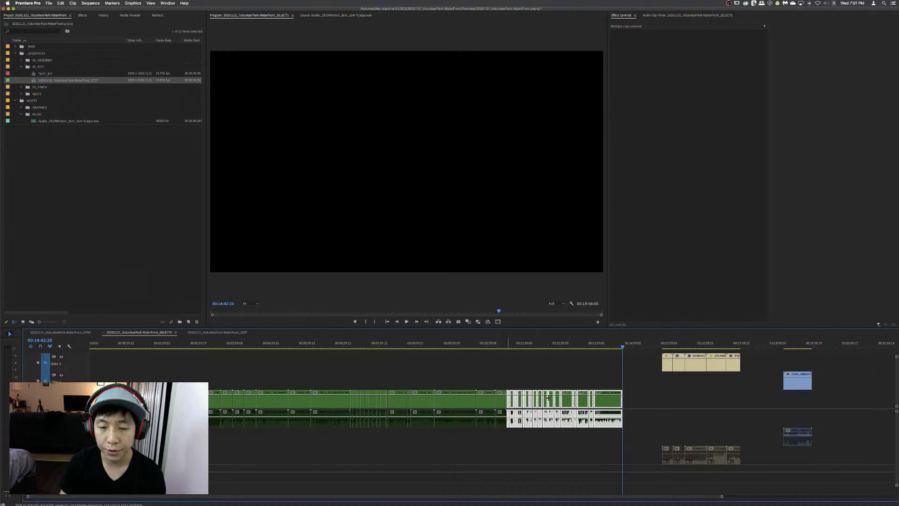
left_click_drag(606, 398, 609, 399)
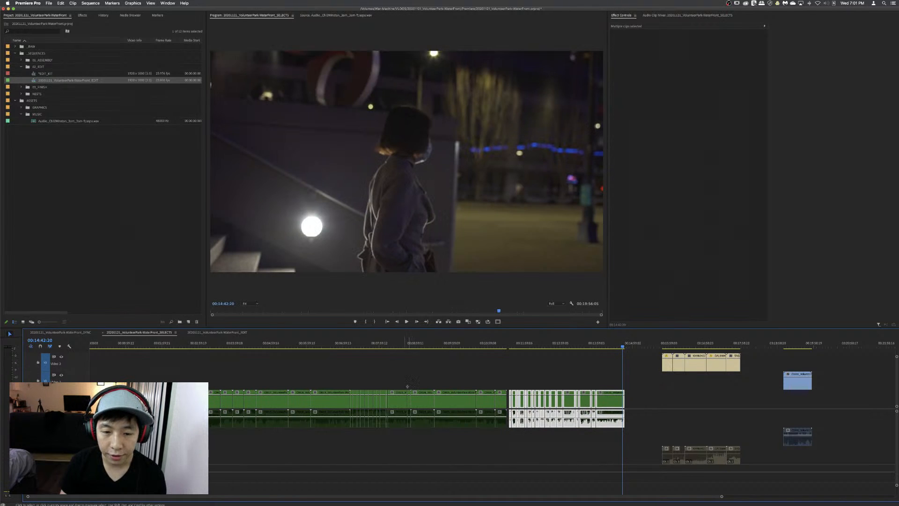
left_click_drag(410, 385, 351, 444)
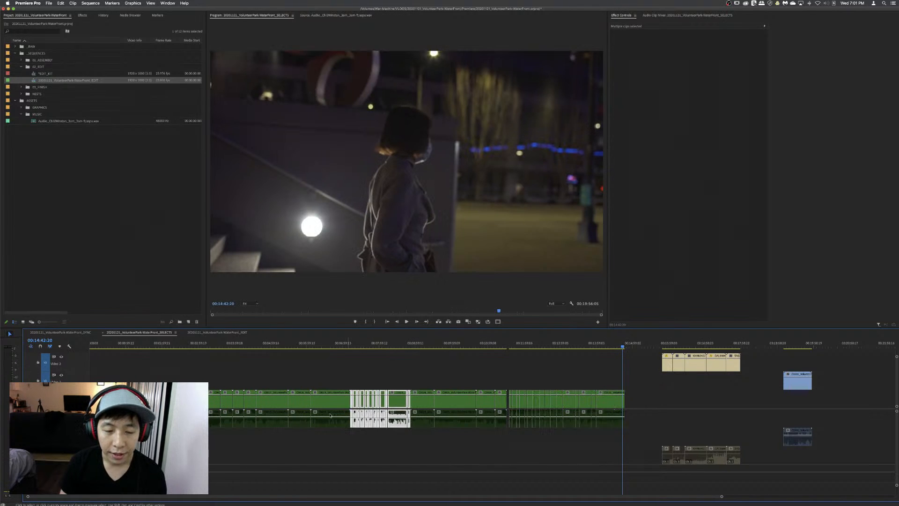
left_click(221, 333)
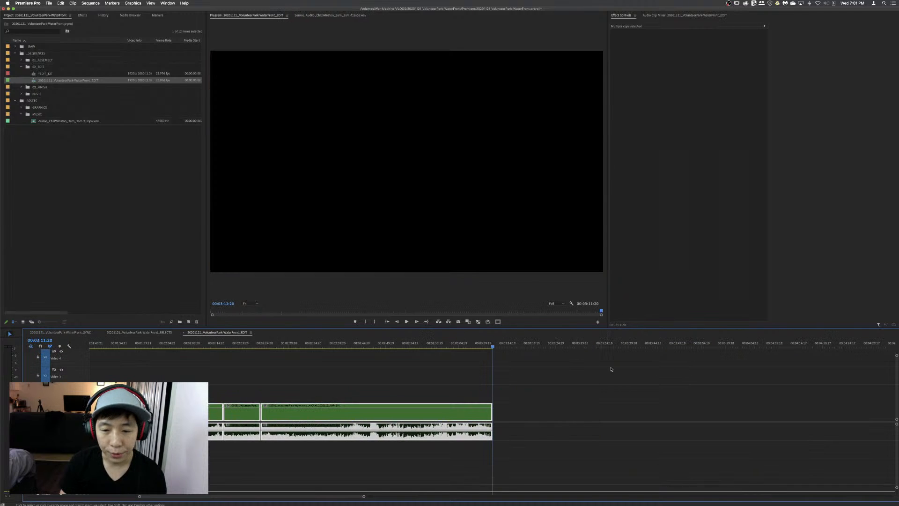
left_click(498, 354)
left_click(496, 347)
key("super+v")
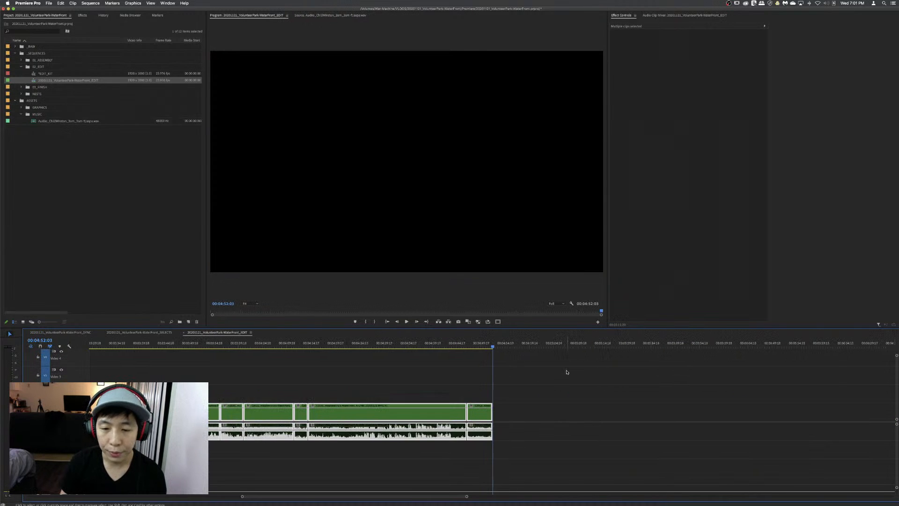
- Copy the group of park clips early in the SELECTS sequence and paste it after the last clip of the EDIT sequence
key("backslash")
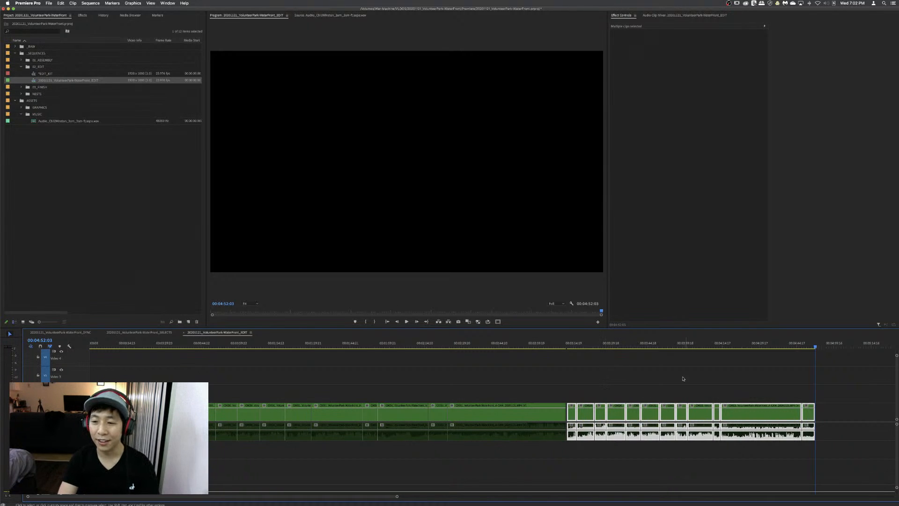
left_click(716, 381)
left_click(817, 344)
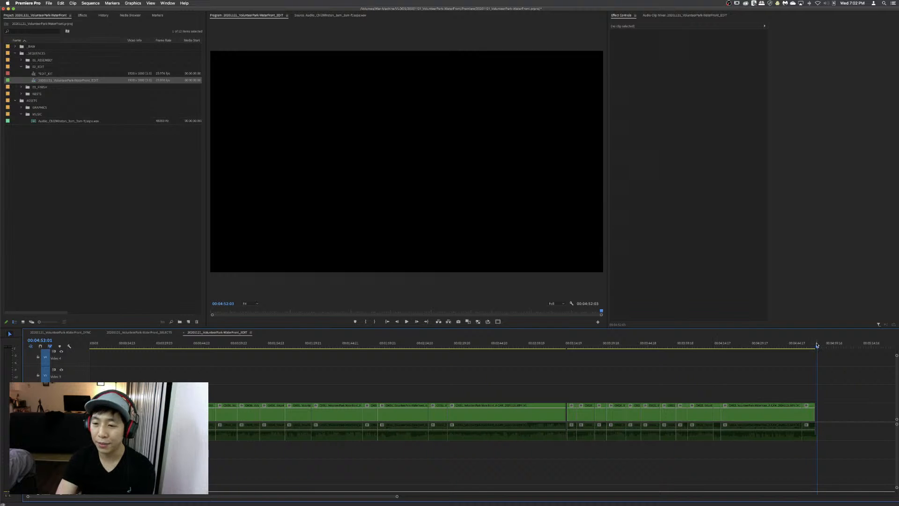
left_click(153, 332)
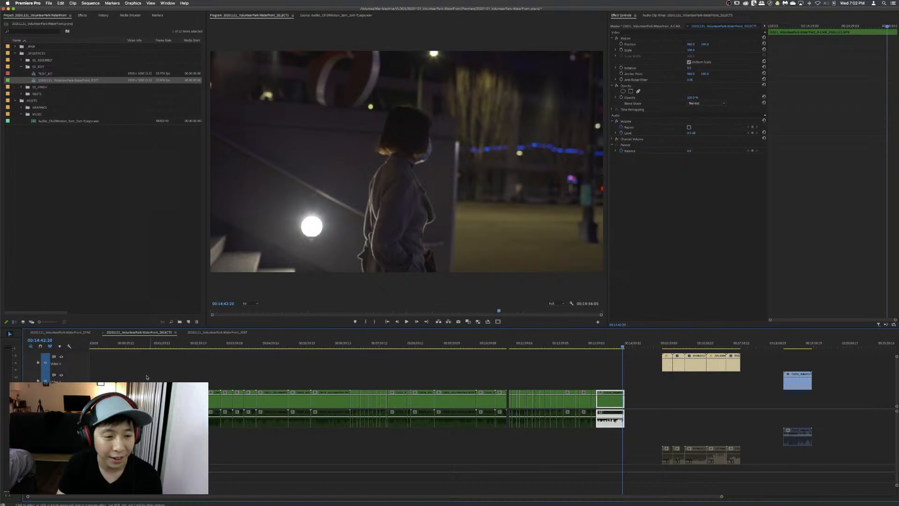
left_click(199, 452)
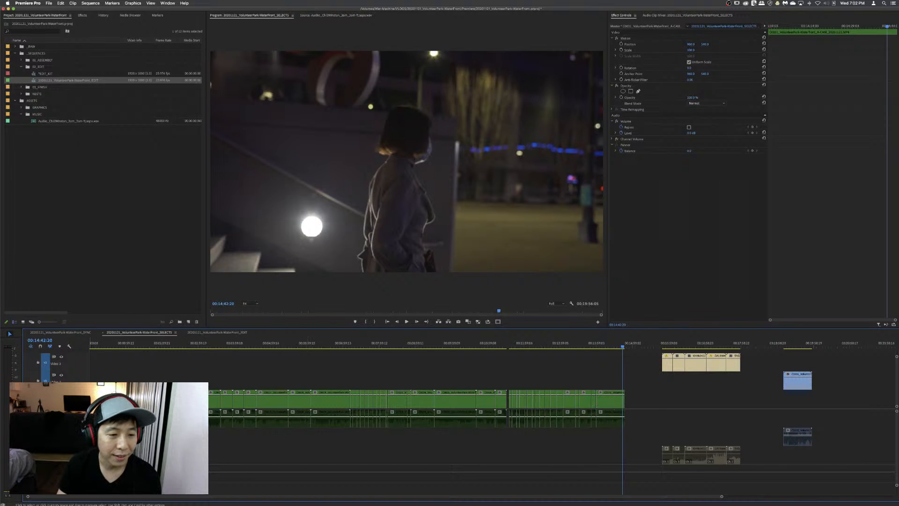
left_click(224, 333)
key("super+v")
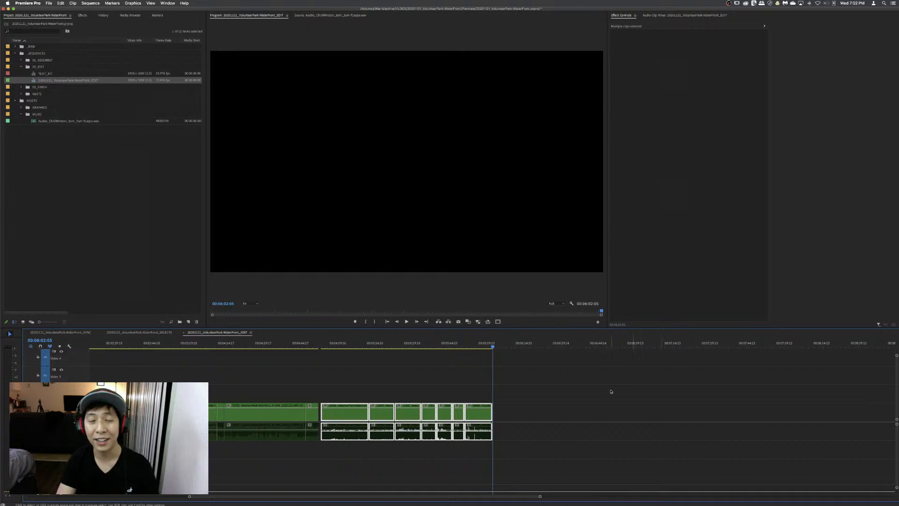
- Review the assembled footage at several points of the EDIT sequence, finishing just past its last clip
left_click(432, 373)
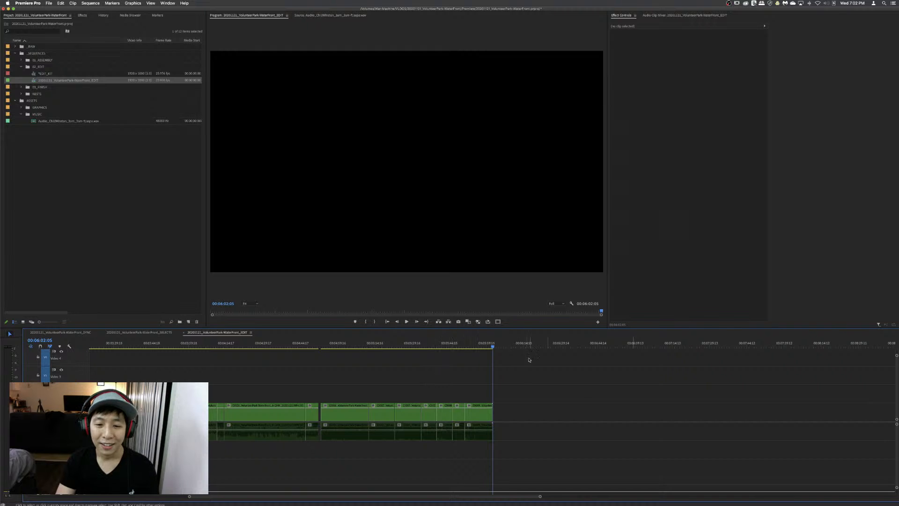
left_click(374, 345)
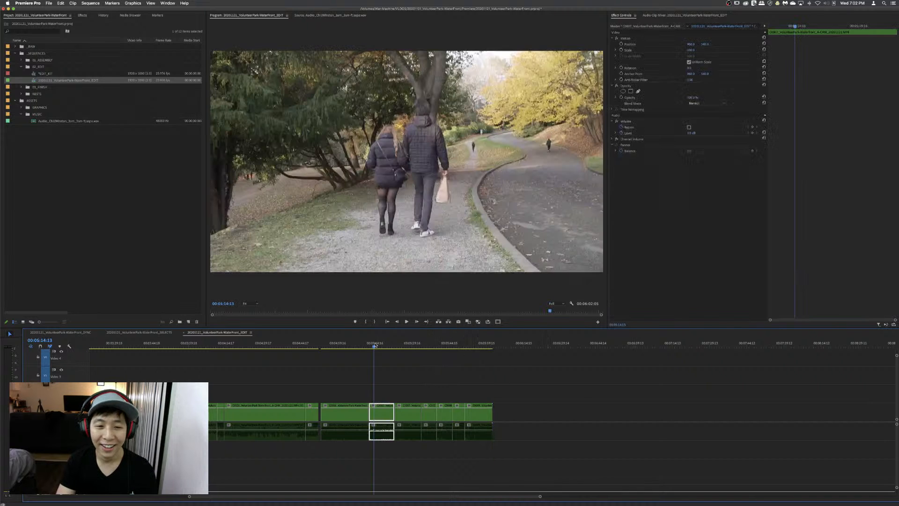
left_click(302, 344)
key("minus")
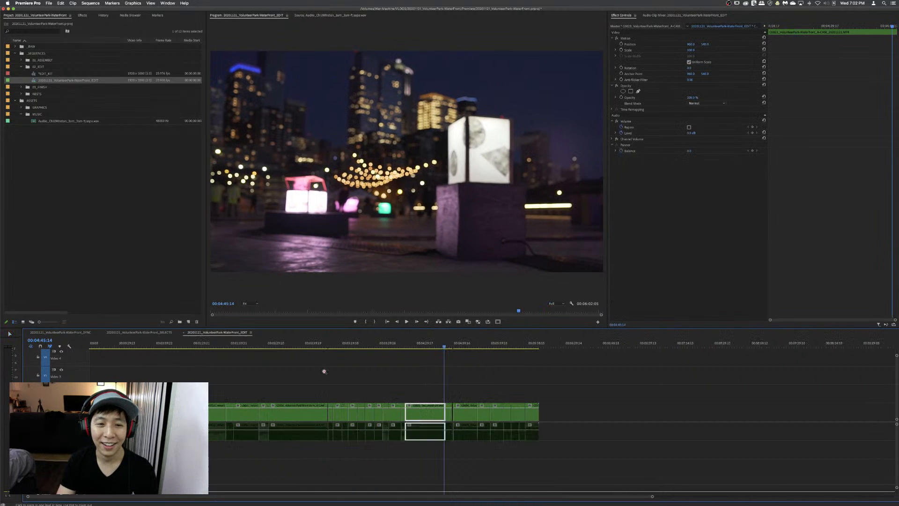
left_click(251, 345)
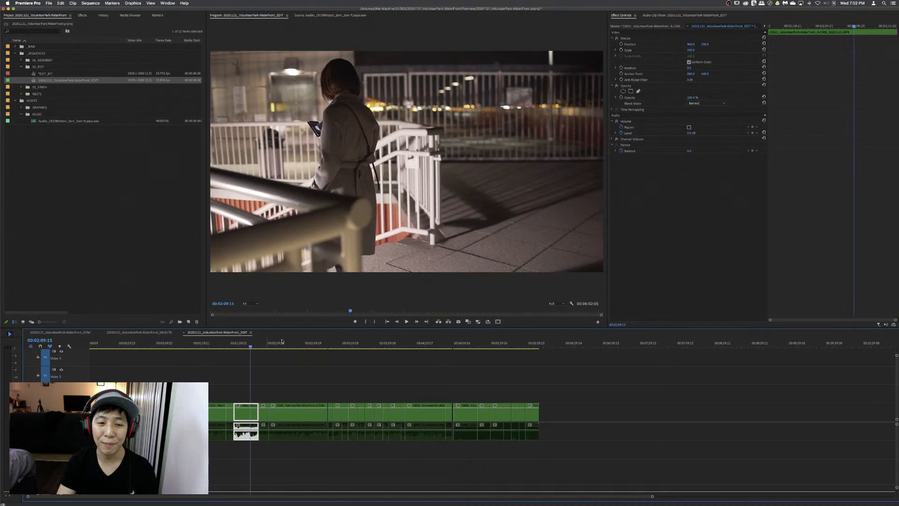
left_click(322, 341)
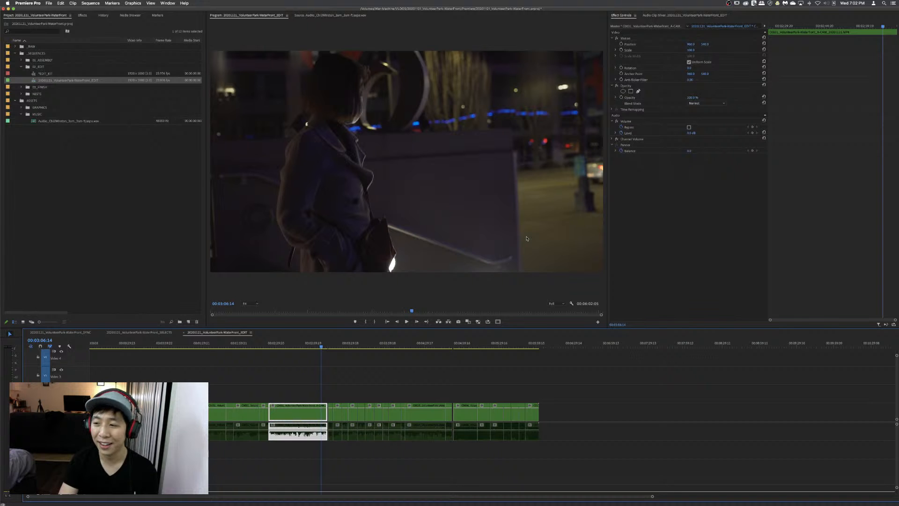
left_click(549, 357)
mouse_move(536, 342)
left_mouse_down()
mouse_move(550, 343)
mouse_move(538, 343)
left_mouse_up()
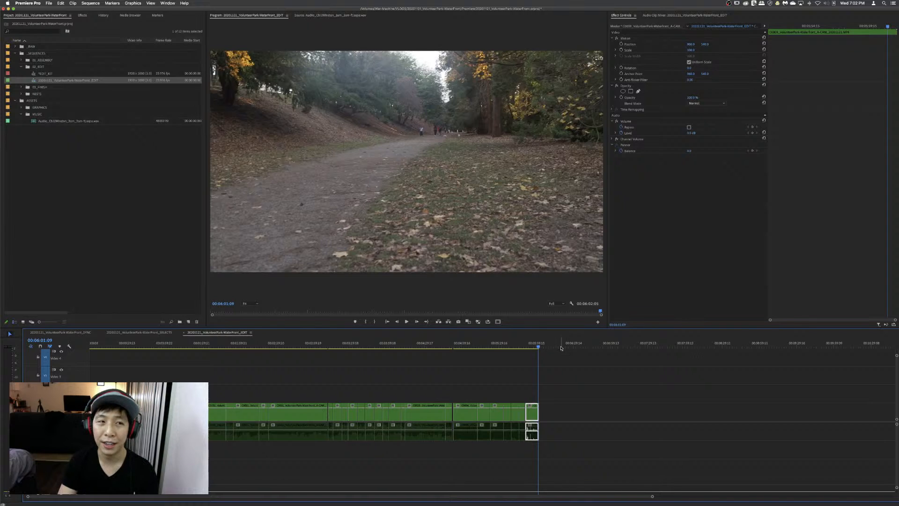
left_click(577, 367)
left_click(542, 345)
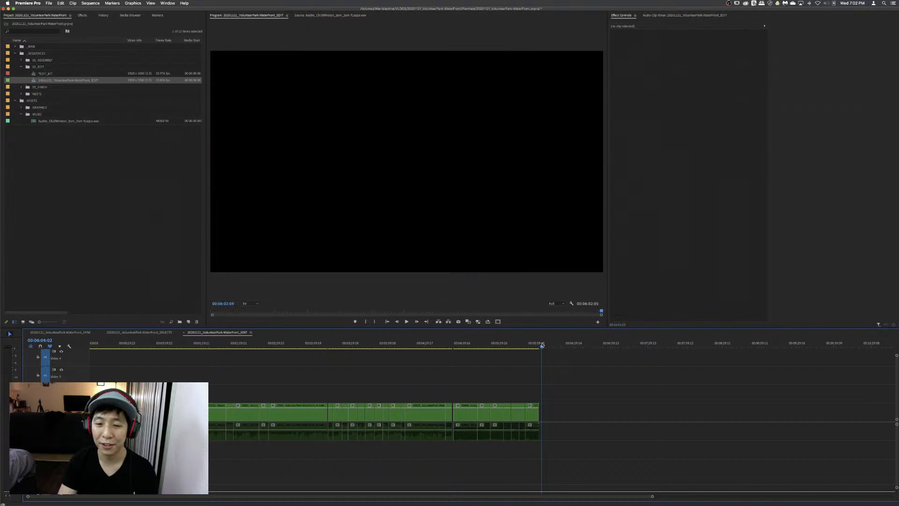
- Check the early park footage in the SELECTS sequence and return to the EDIT sequence
left_click(164, 333)
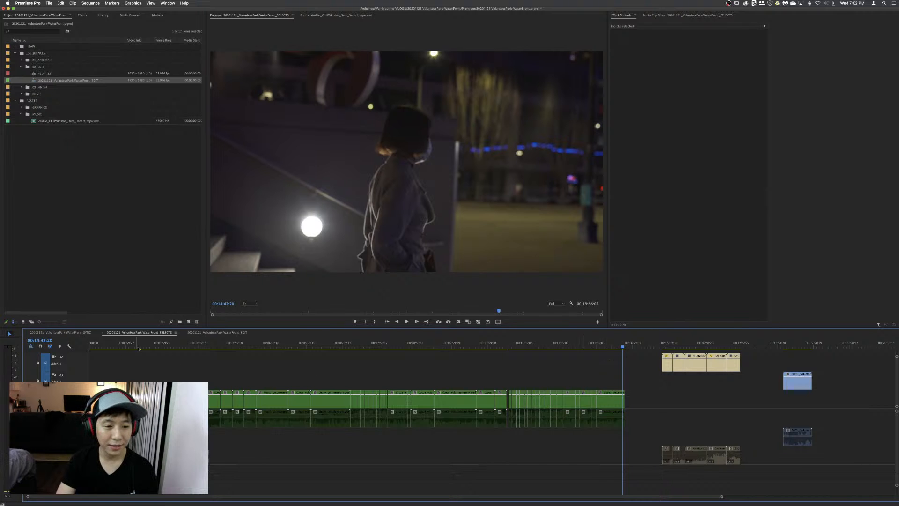
left_click(162, 345)
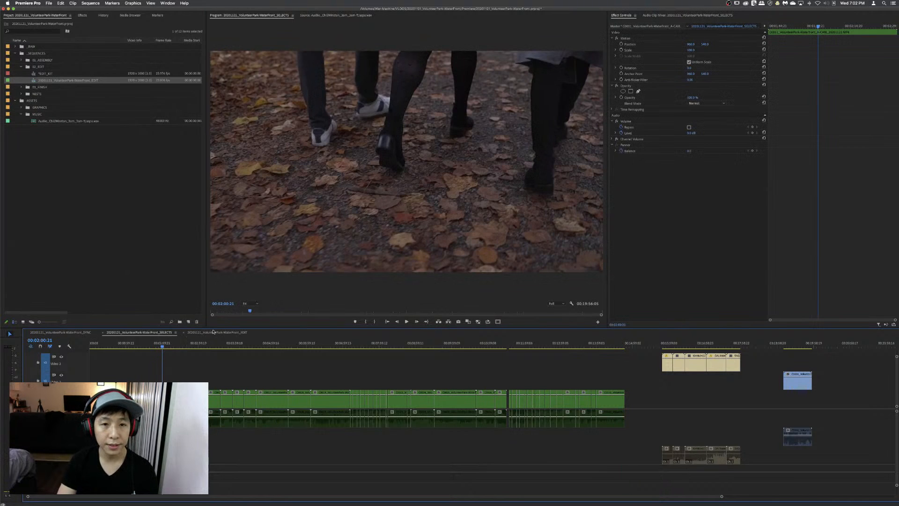
left_click(213, 332)
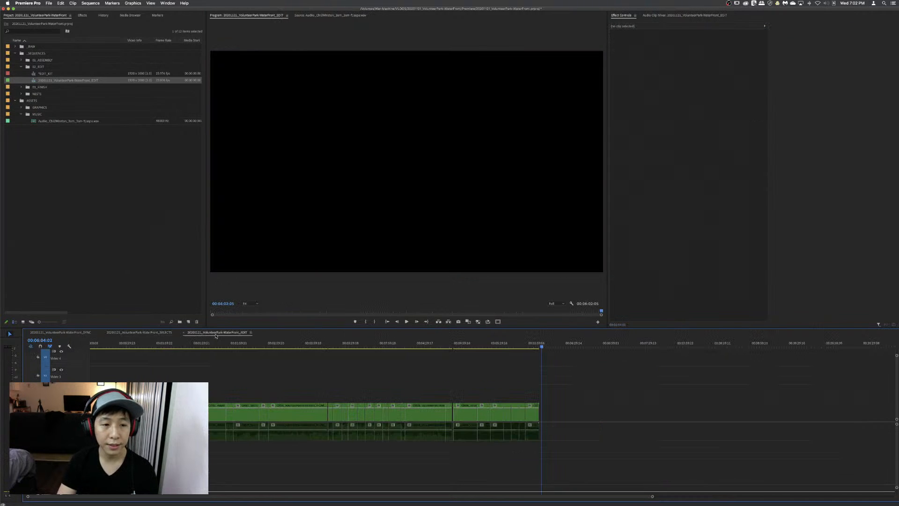
- Preview the music file from the MUSIC bin and place it on an audio track beneath the clips at the start of the EDIT sequence
double_click(32, 122)
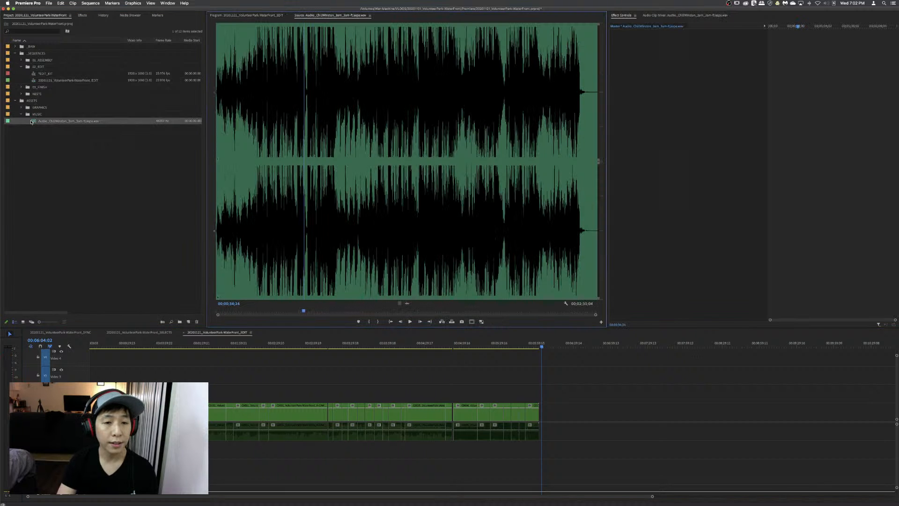
key("space")
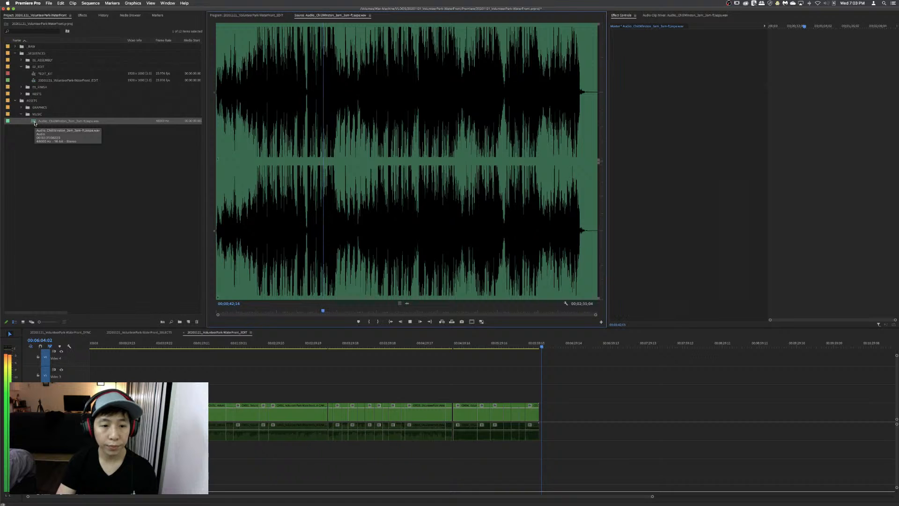
left_click_drag(34, 123, 168, 487)
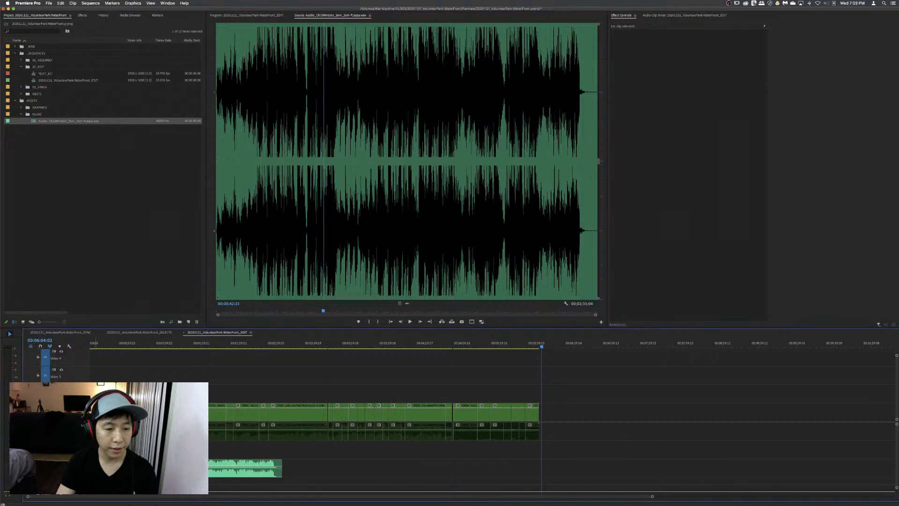
- Nest the music clip in the EDIT sequence under the name Music NEST
scroll(96, 469, "up", 3)
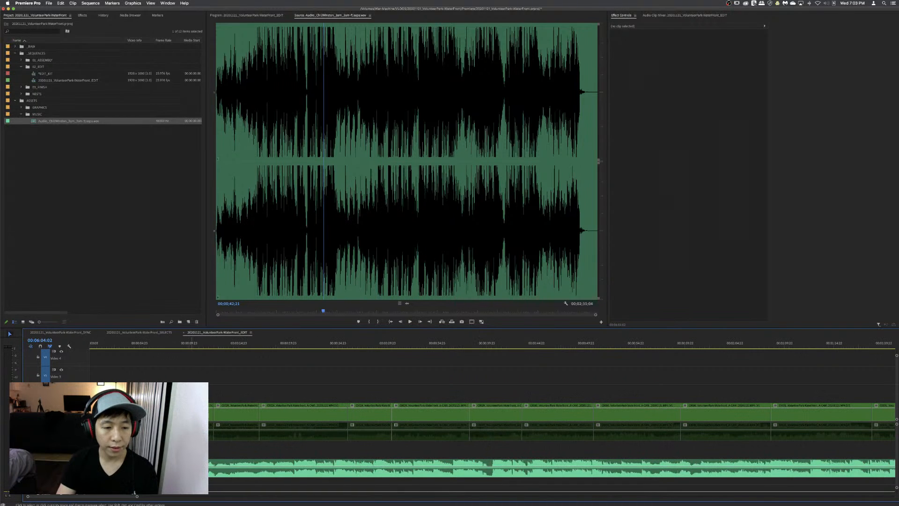
right_click(195, 468)
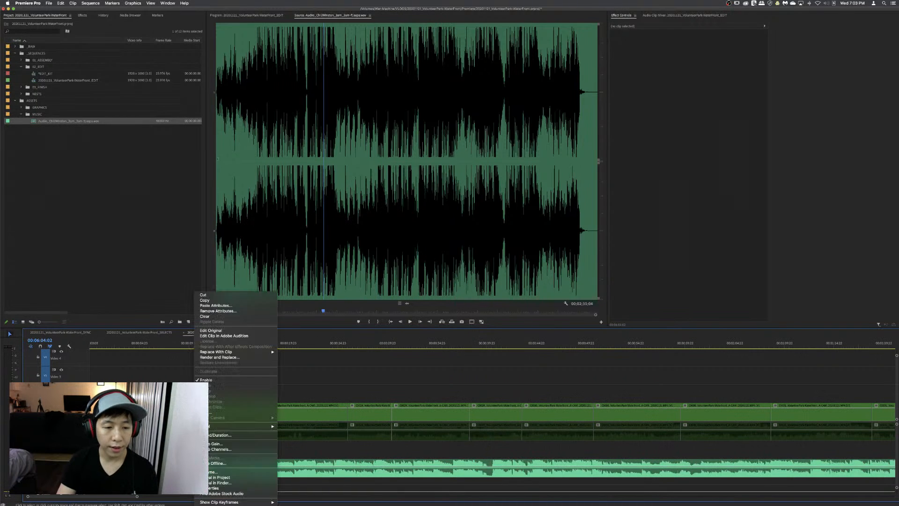
left_click(227, 411)
type("Mus")
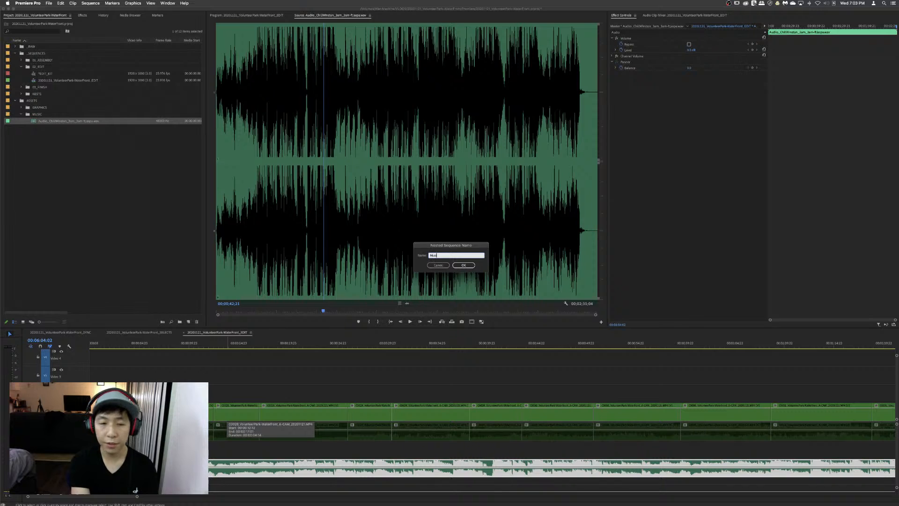
type("ic NEST")
key("Return")
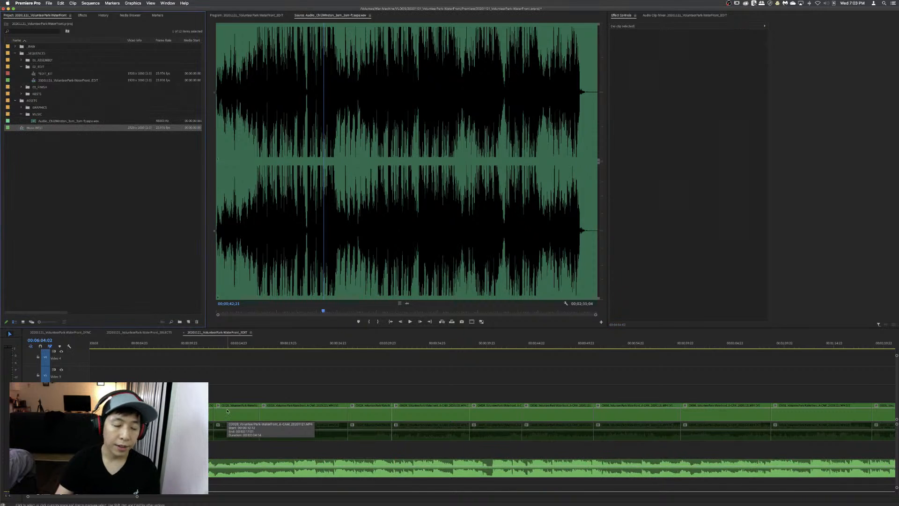
- Lower the volume level of the Music NEST clip, adjusting it down and partly back up
left_click(210, 471)
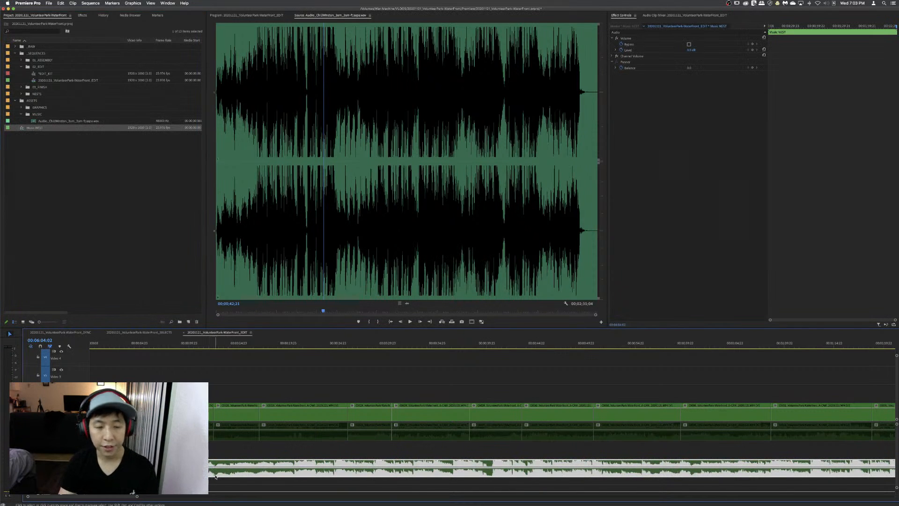
key("[")
key("[")
key("[")
key("[")
key("[")
key("[")
key("[")
key("[")
key("[")
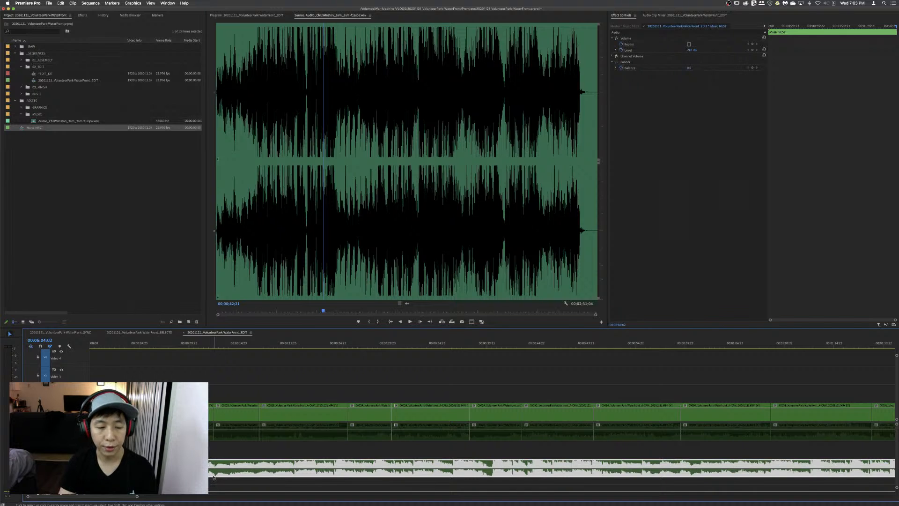
key("]")
key("]")
key("]")
key("]")
key("]")
key("]")
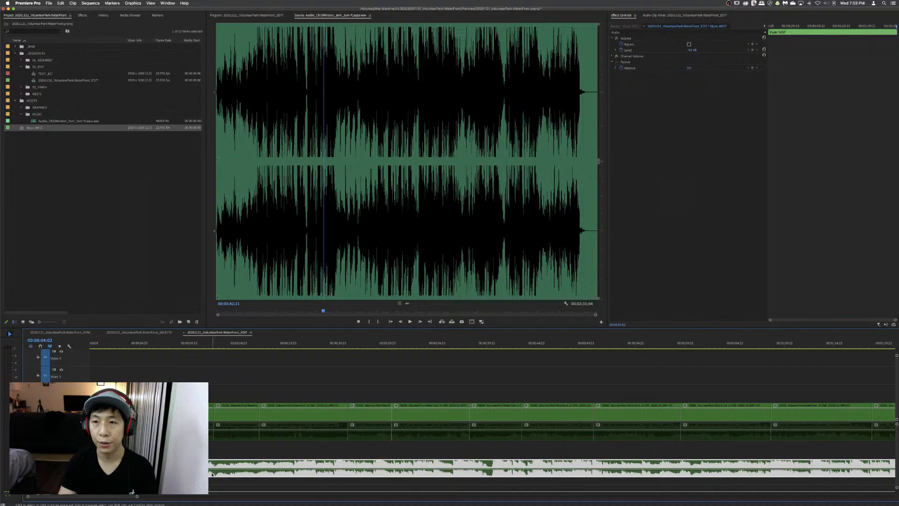
- Remove the short opening piece of the Music NEST clip and move the remaining music earlier to the sequence start
key("z")
left_click(145, 470)
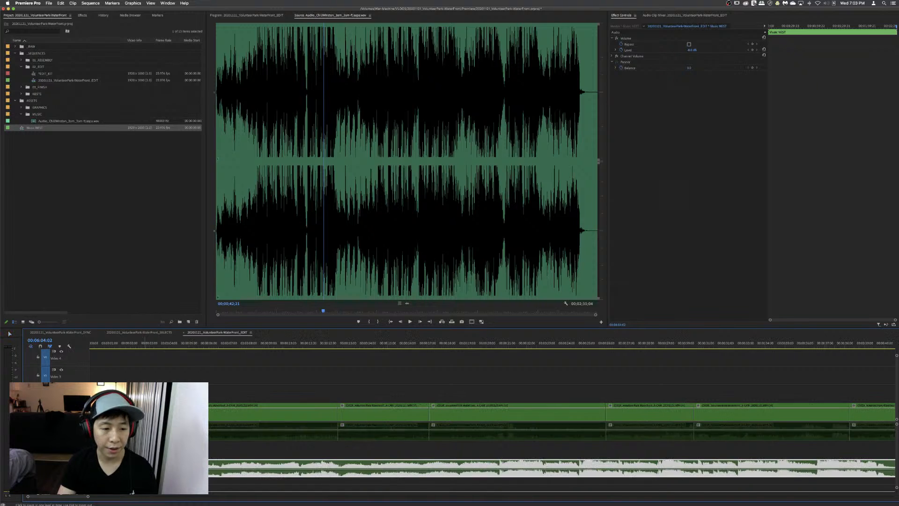
key("v")
left_click(135, 471)
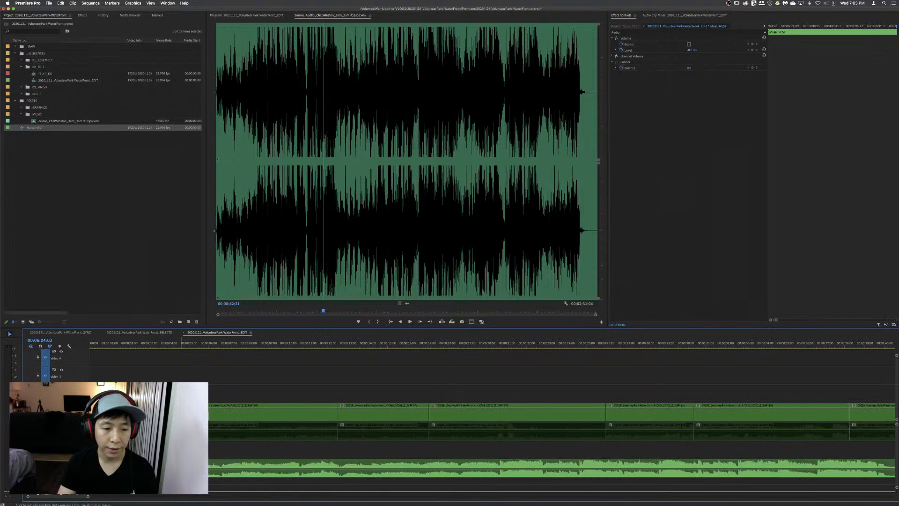
key("Delete")
left_click_drag(257, 470, 187, 470)
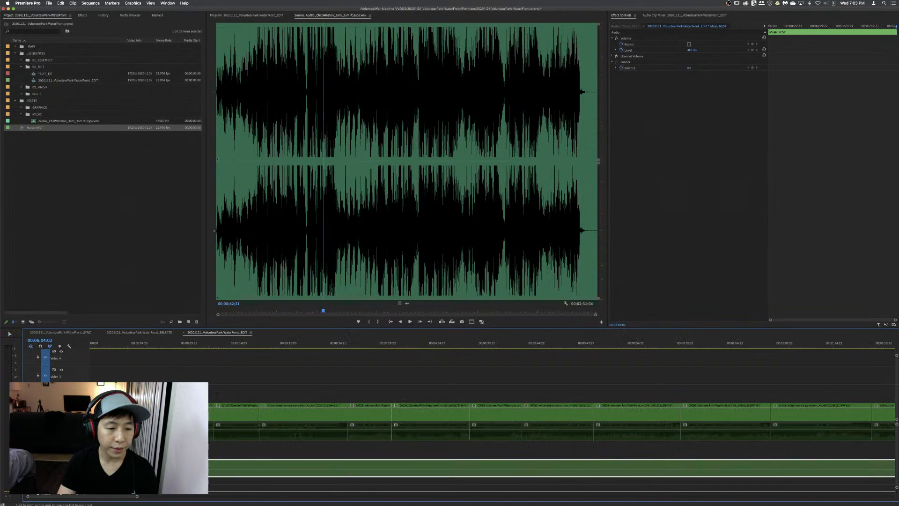
- Play the EDIT sequence from its start to check the opening clip with the repositioned music
key("minus")
left_click_drag(141, 470, 113, 471)
left_click(112, 369)
key("Home")
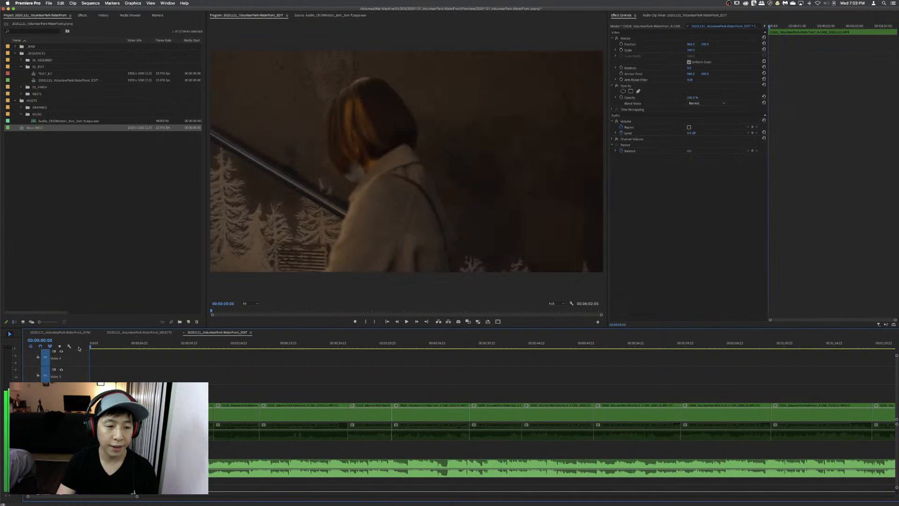
key("space")
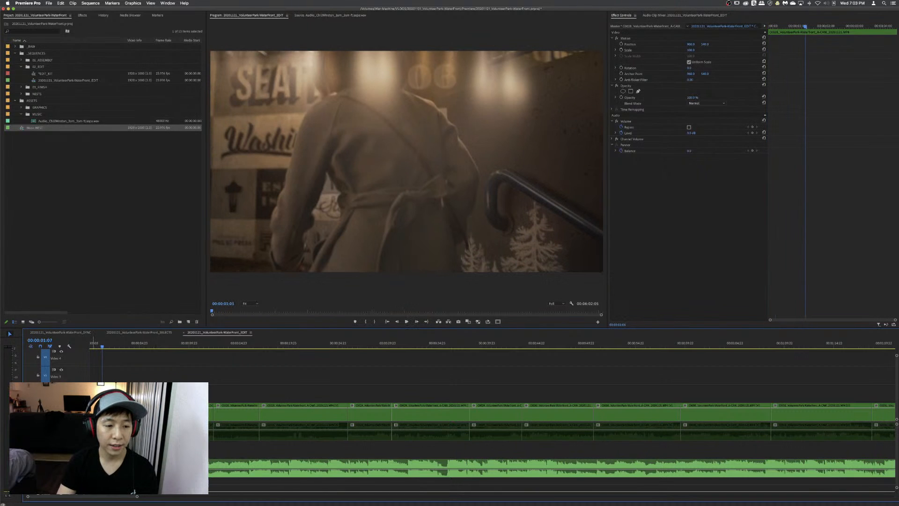
- Compare the full run of clips with the music's length in the EDIT sequence, and replay the opening shot at normal speed
key("minus")
key("minus")
key("minus")
key("minus")
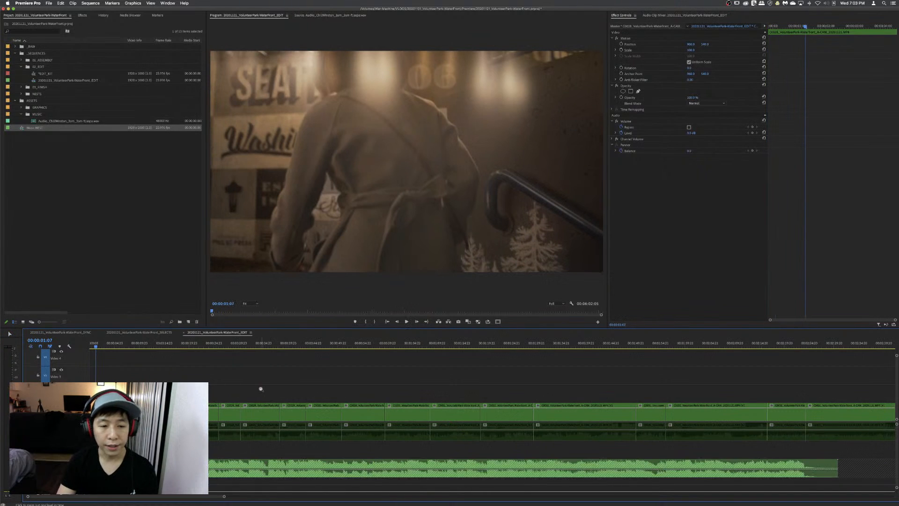
left_click(299, 384)
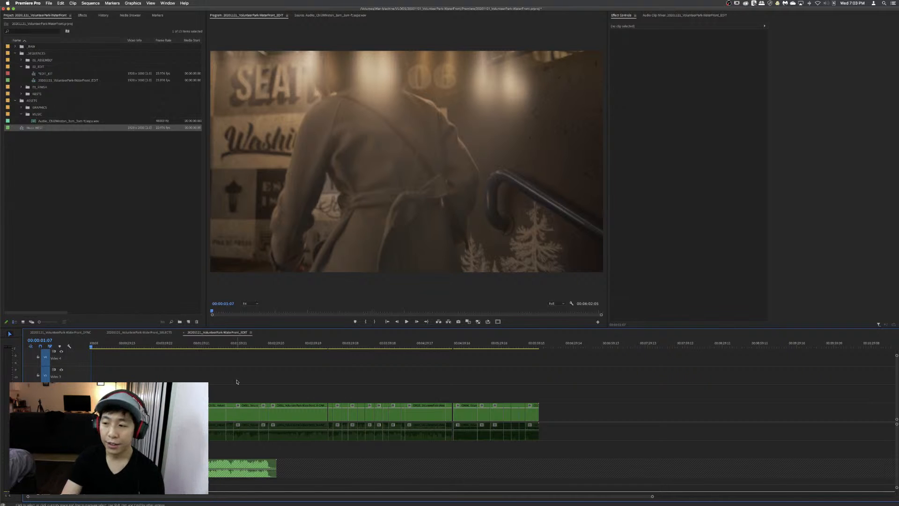
key("super+a")
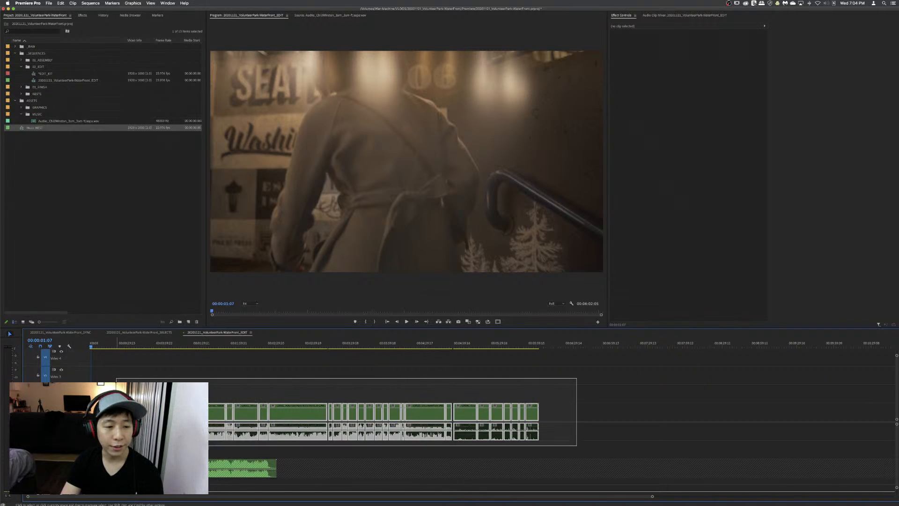
left_click(139, 367)
key("Home")
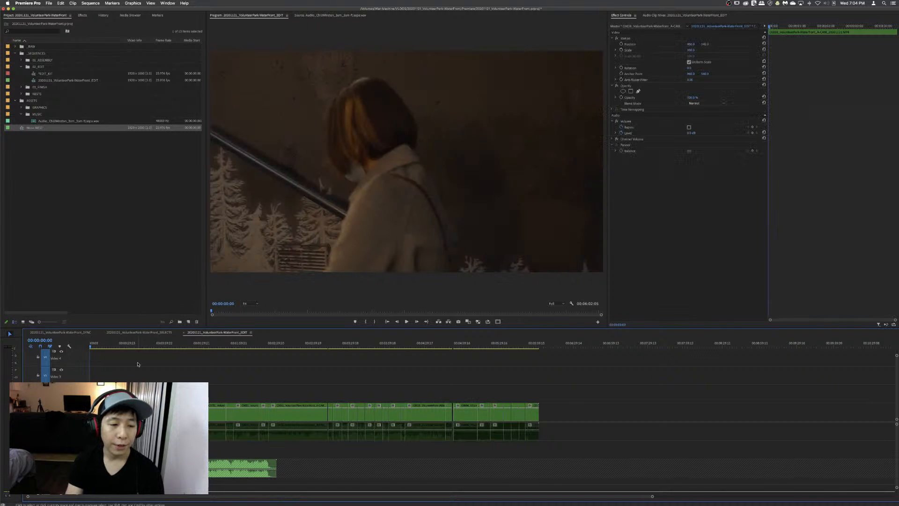
key("space")
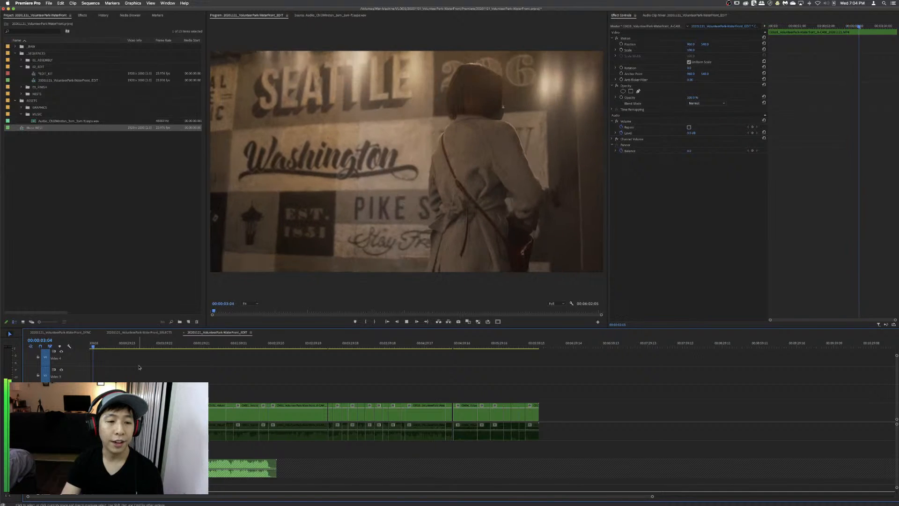
- Set the speed of all camera clips in the EDIT sequence to 50% with ripple edit shifting the trailing clips
key("super+a")
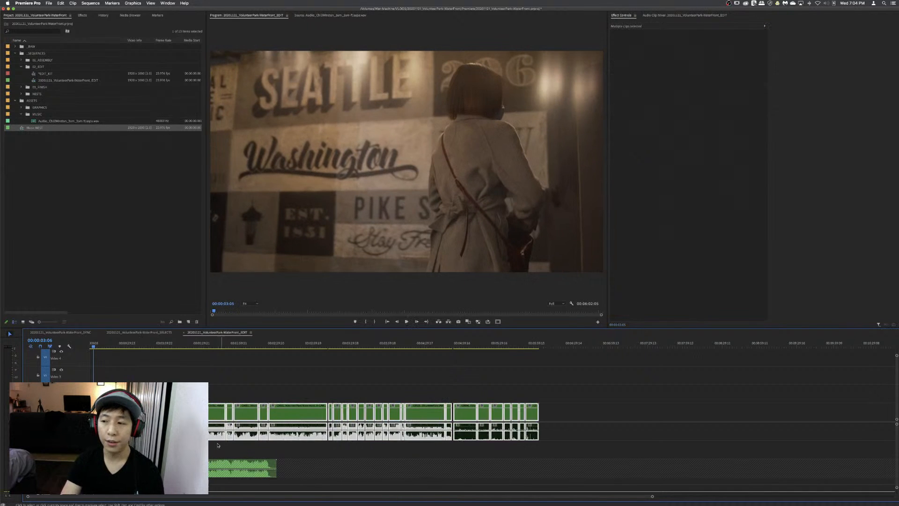
right_click(103, 427)
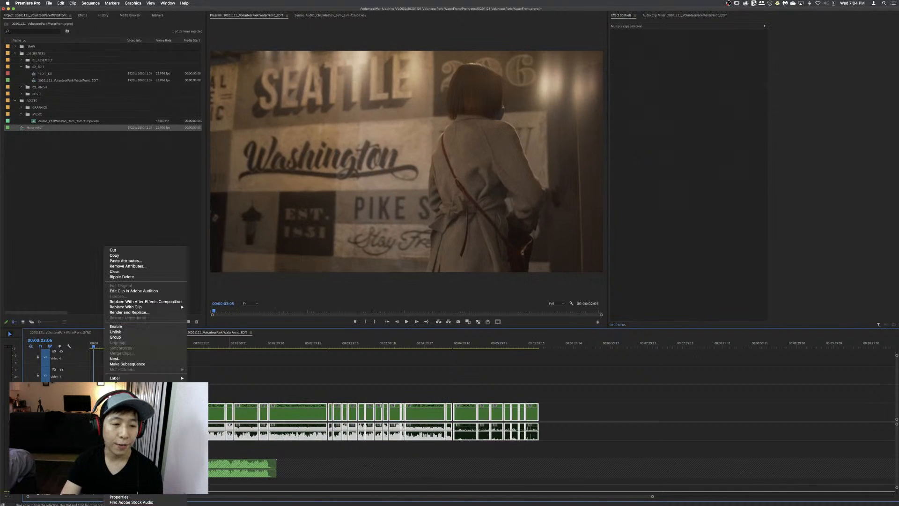
left_click(122, 387)
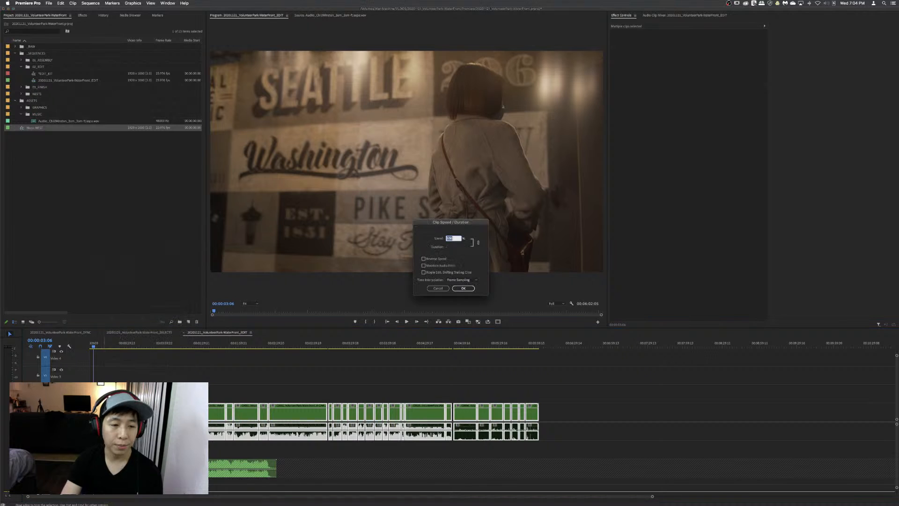
left_click(431, 273)
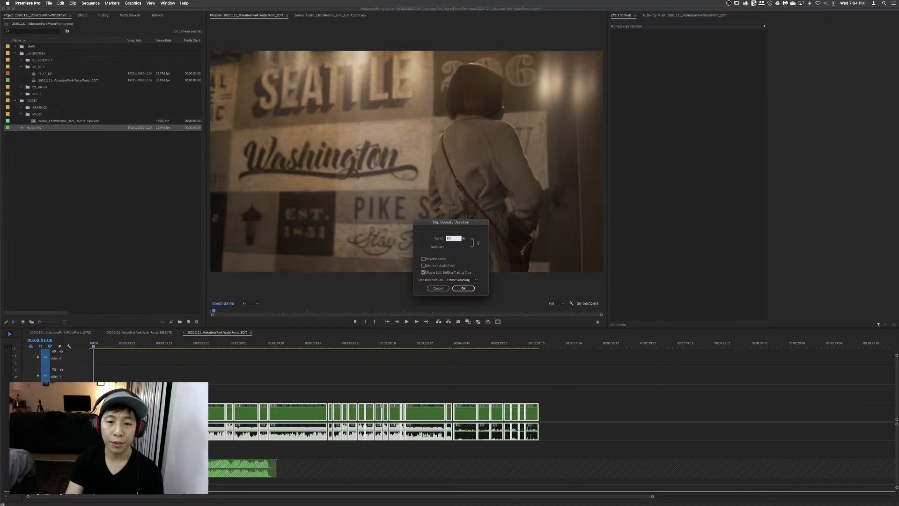
key("Return")
- Play the slowed opening clip from the sequence start and go to the beginning of the following staircase clip
key("Home")
key("space")
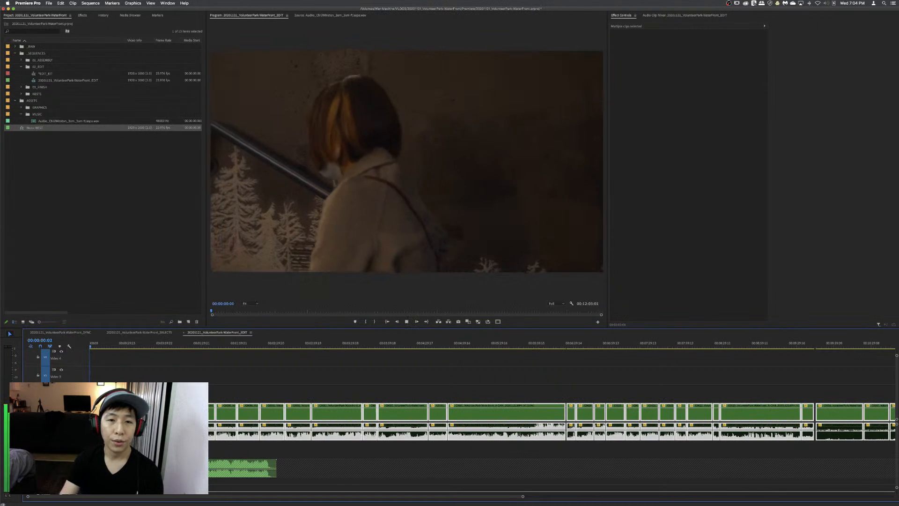
left_click(411, 363)
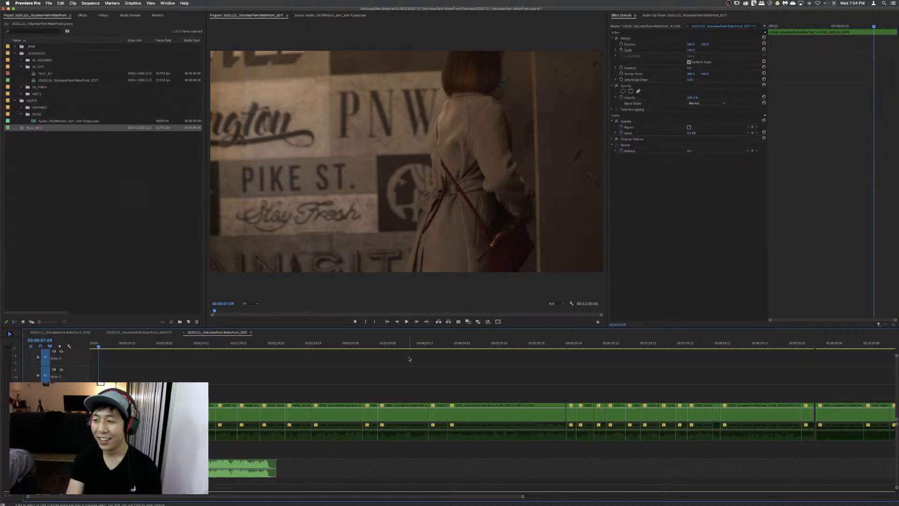
key("Down")
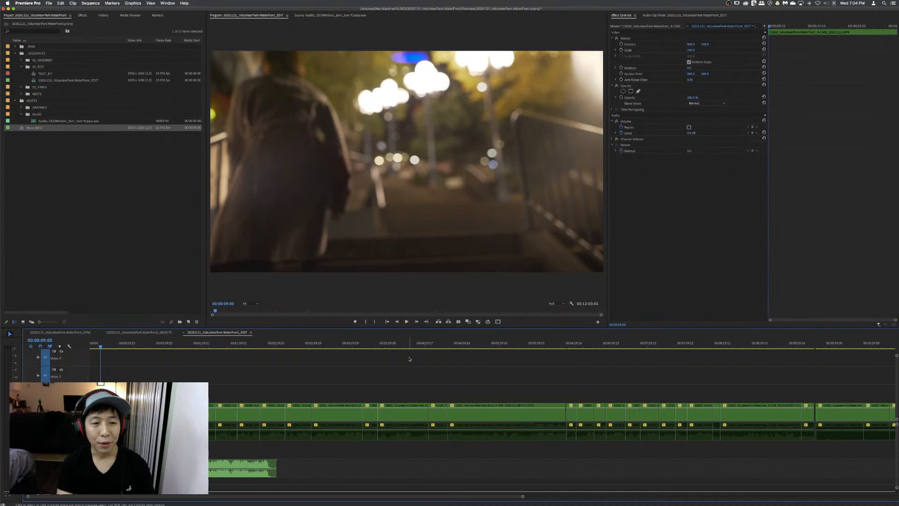
left_click(409, 359)
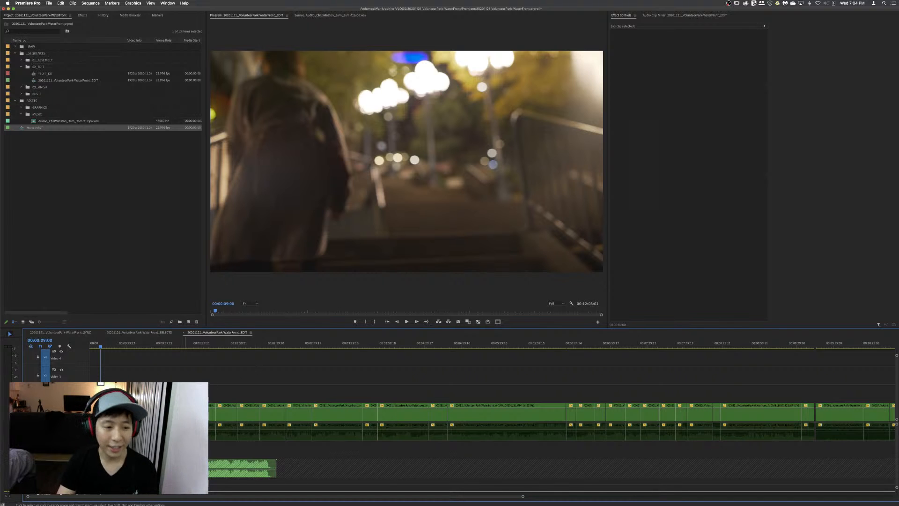
- Spot-check the slowed staircase clips and the blue-lit sidewalk clip in the first part of the EDIT sequence
left_click(184, 376, "alt")
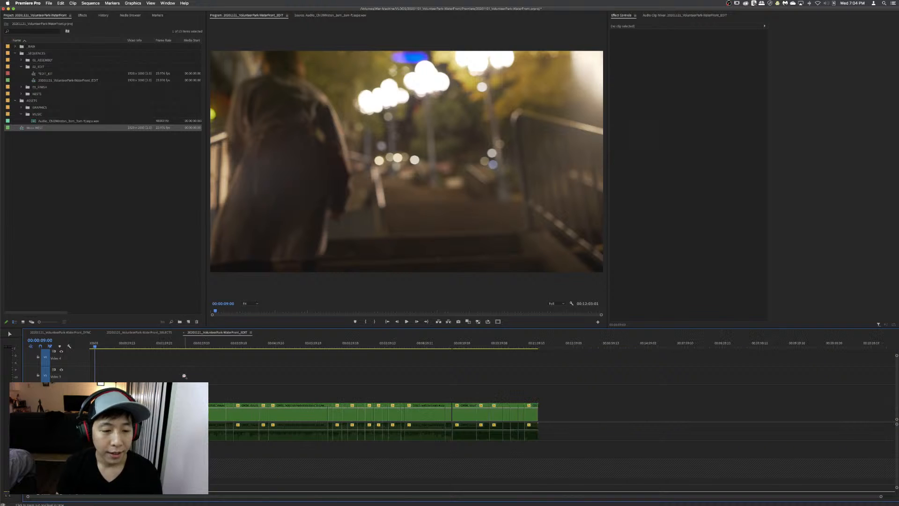
left_click(177, 377)
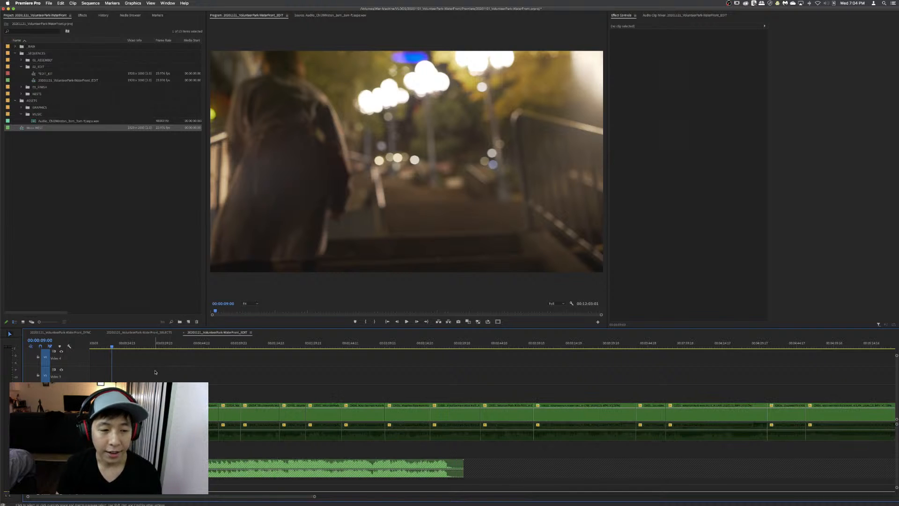
left_click(122, 343)
key("space")
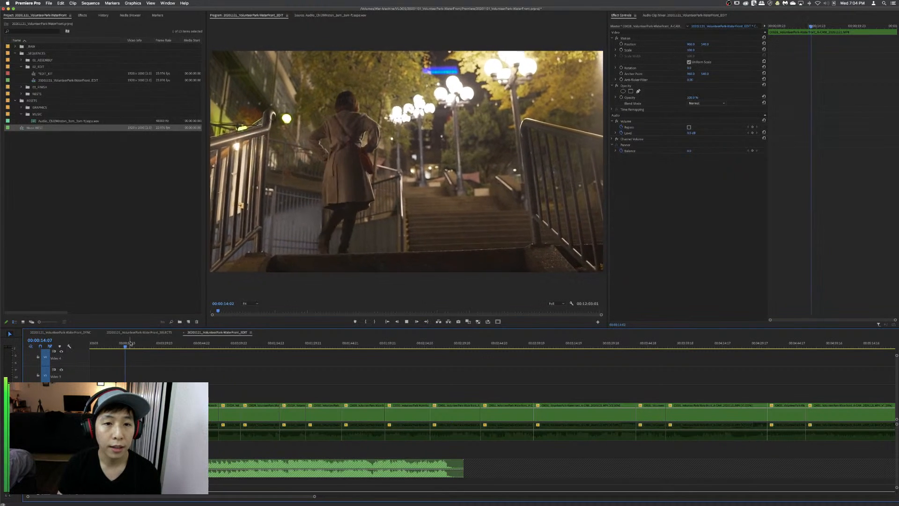
left_click(161, 343)
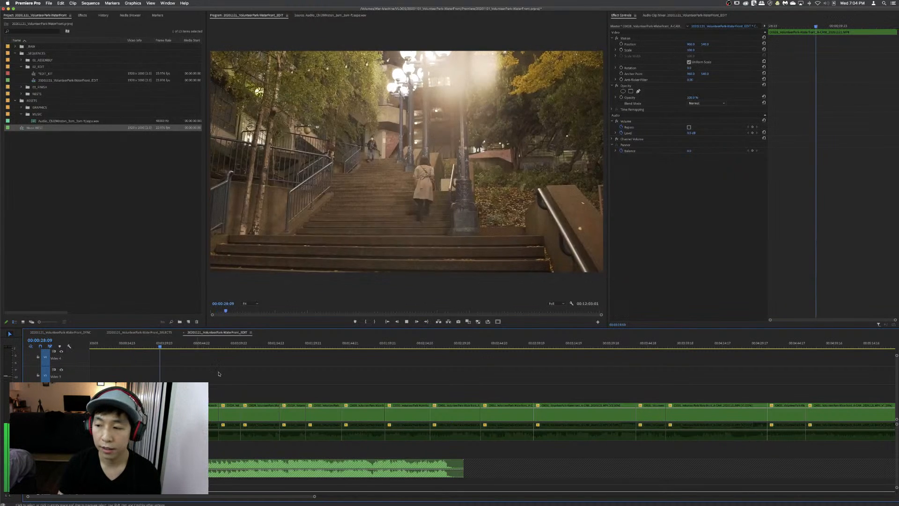
left_click(196, 343)
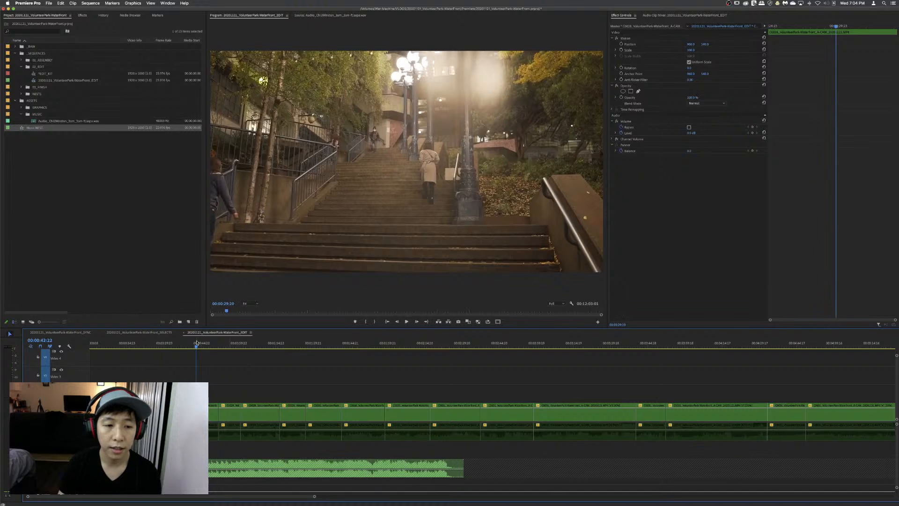
left_click(305, 344)
left_click(328, 343)
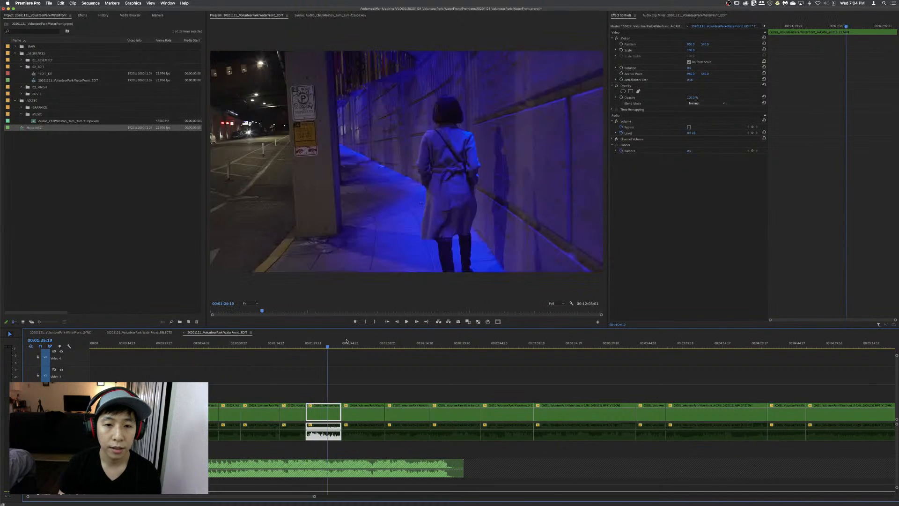
- Sample the slowed park walk and light-box clips in the second half of the EDIT sequence, through to its end
key("backslash")
left_click(537, 346)
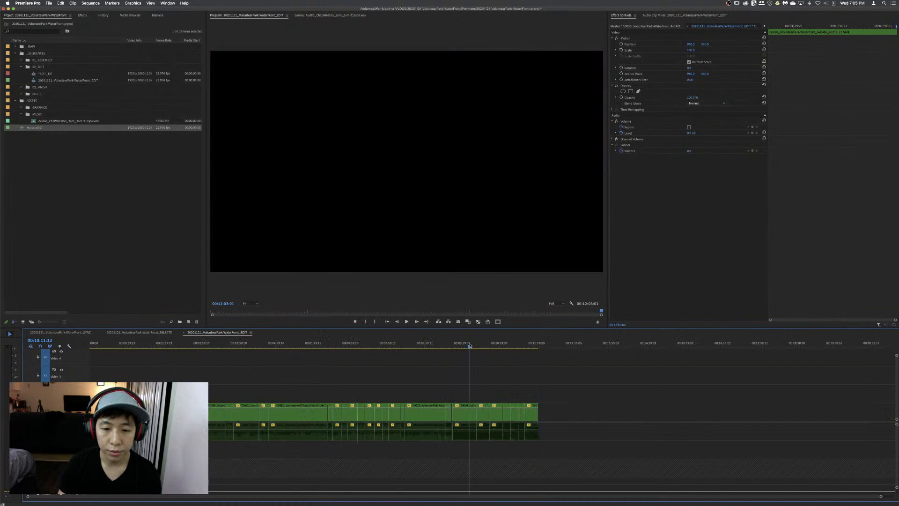
key("space")
left_click(491, 345)
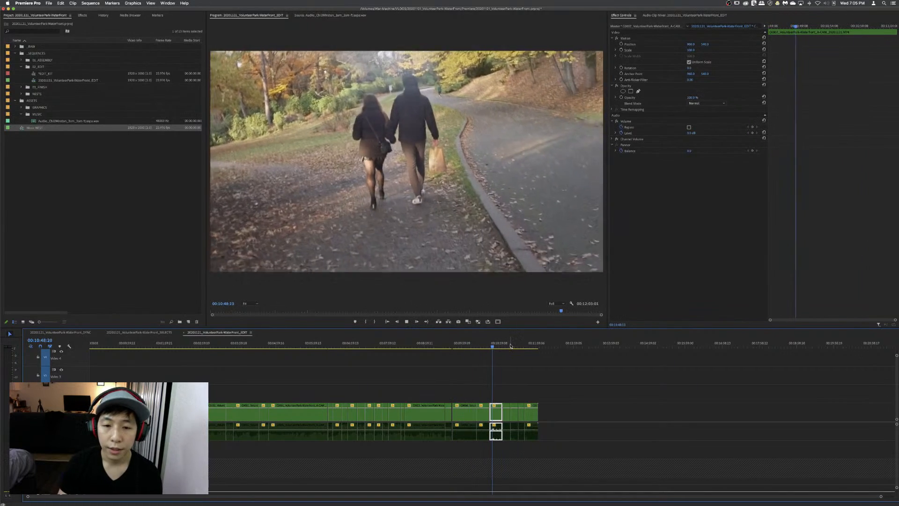
left_click(421, 345)
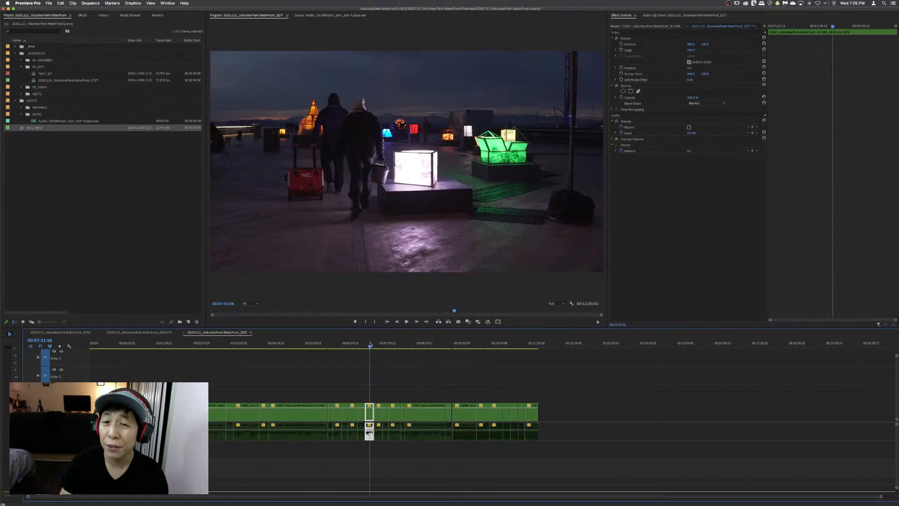
key("space")
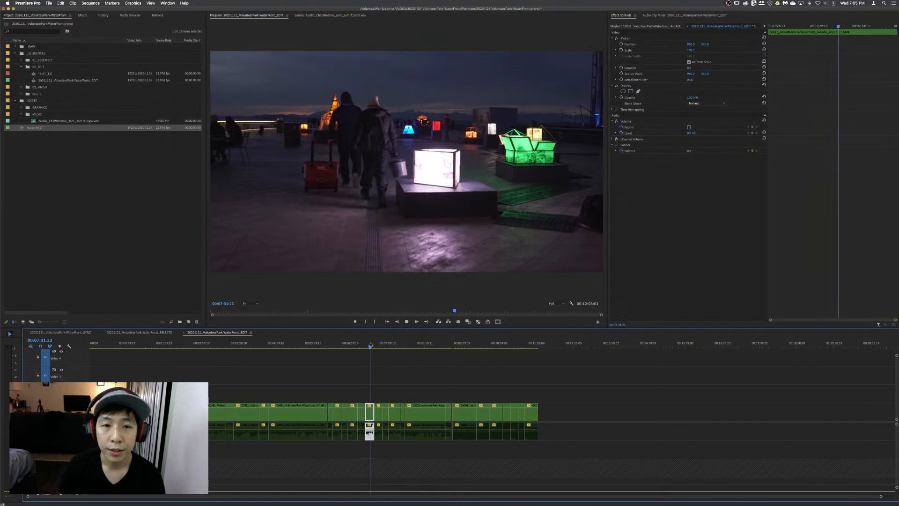
key("space")
left_click(458, 393)
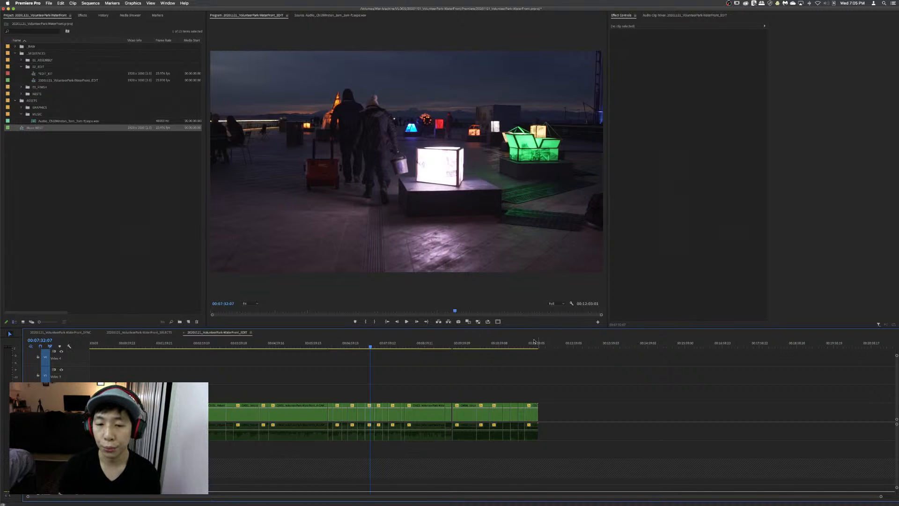
left_click_drag(532, 343, 550, 344)
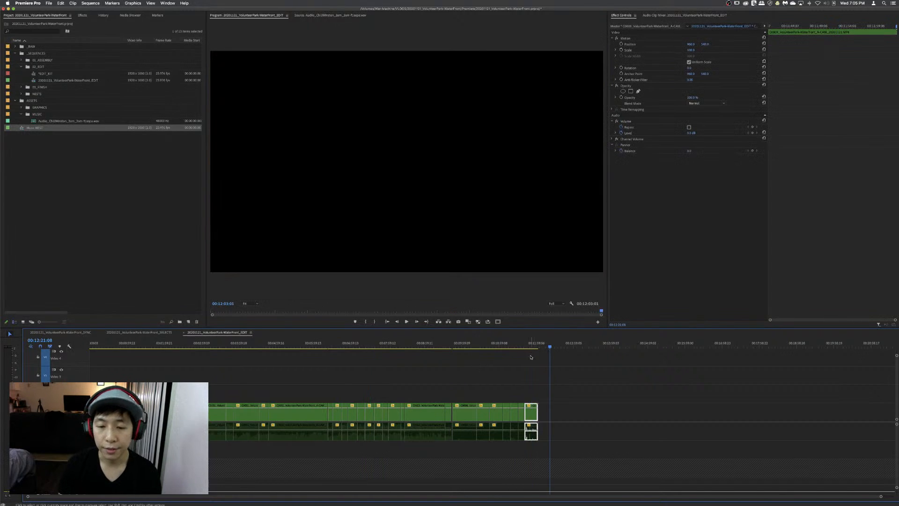
- Switch to the SELECTS sequence and play the night-time bridge railing clip from its first frame
left_click(141, 333)
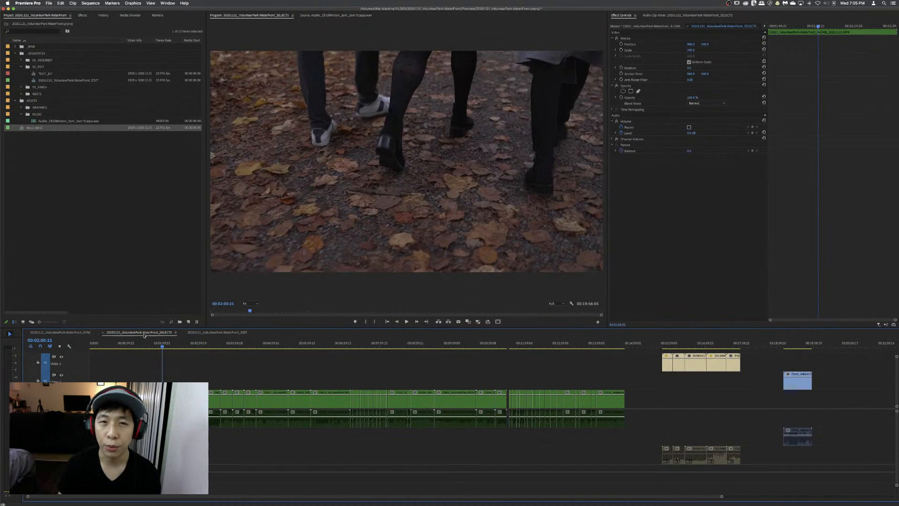
left_click(239, 365)
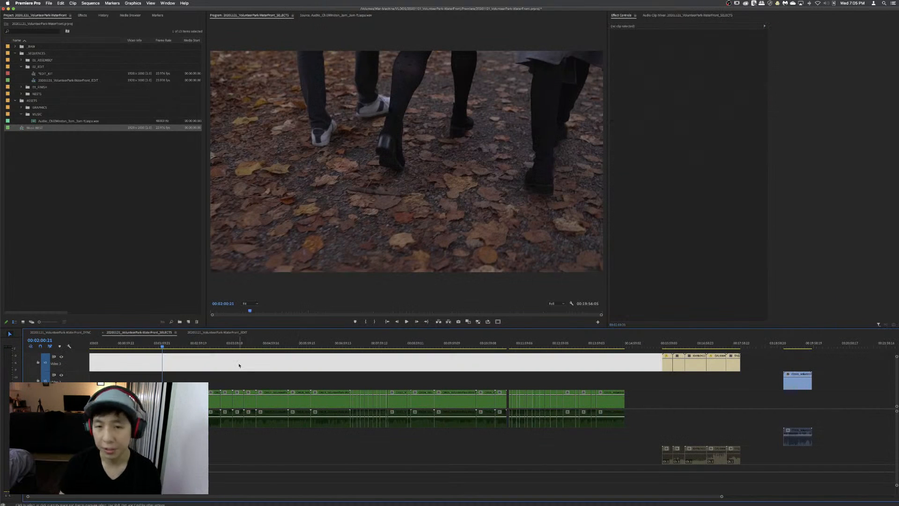
left_click(424, 357)
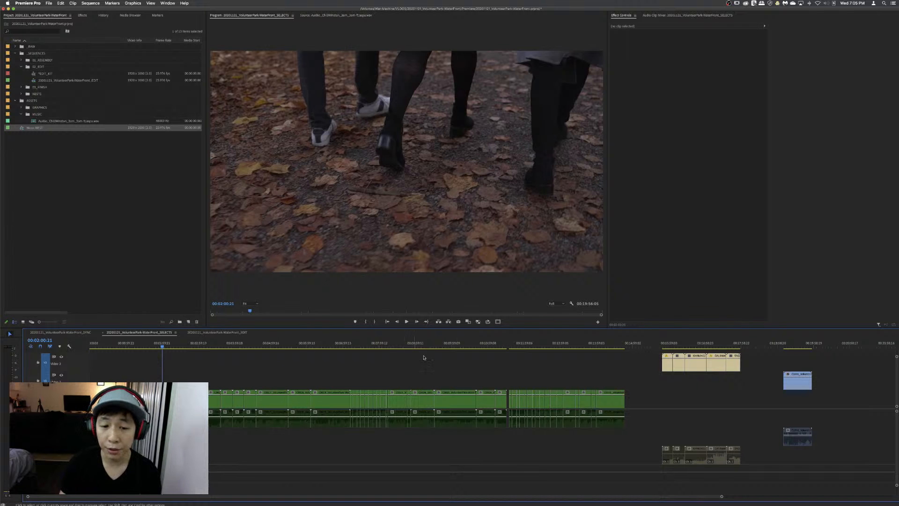
left_click(421, 347)
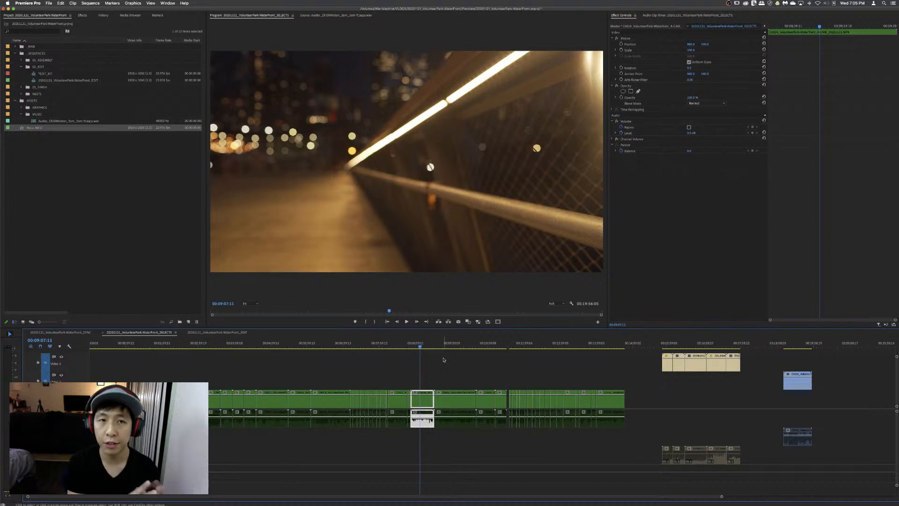
key("Up")
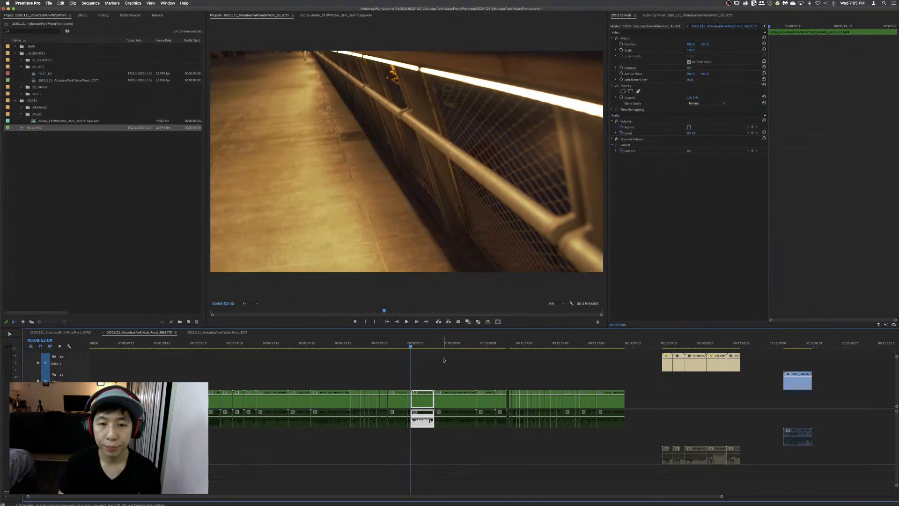
key("z")
left_click(445, 360)
left_click(471, 365)
left_click(527, 360)
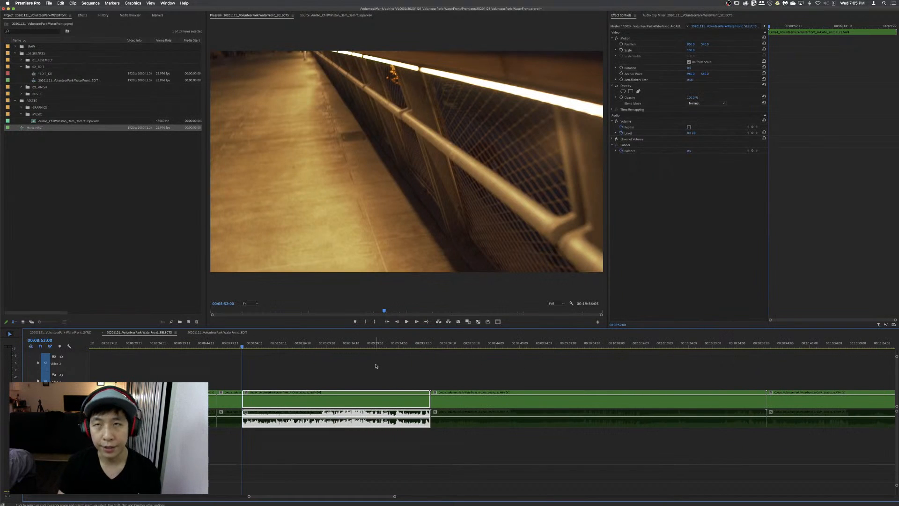
key("space")
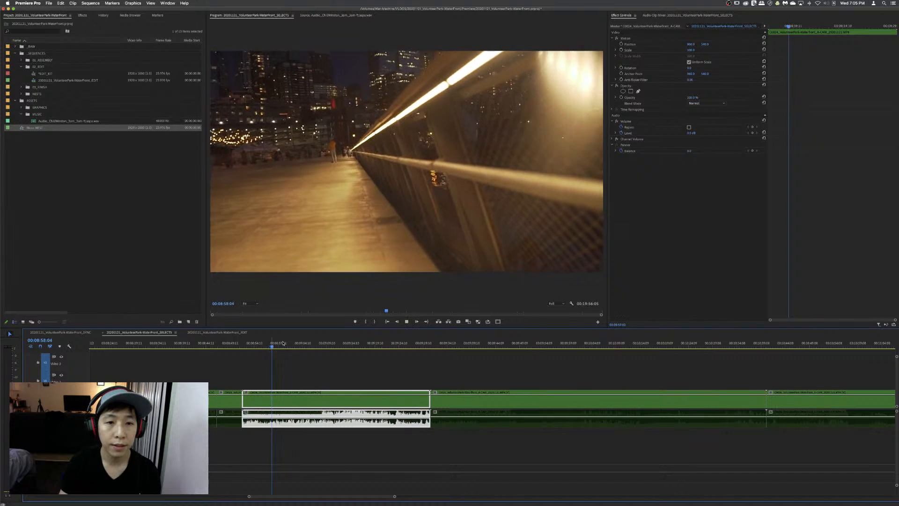
- Ripple-trim the opening of the bridge railing clip up to a point past its middle, and play the remaining part
left_click_drag(283, 343, 347, 349)
key("q")
key("space")
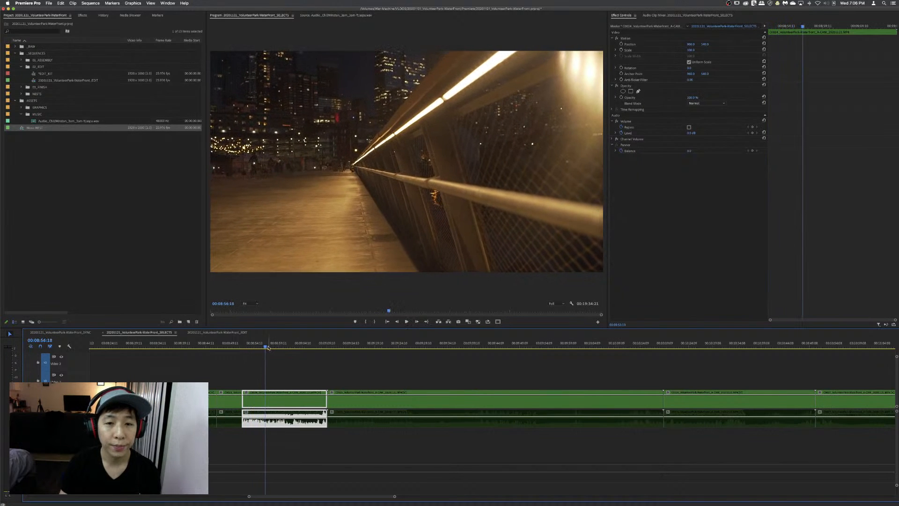
- Cut the bridge railing clip and ripple-trim the opening of its second part, playing the result
left_click_drag(268, 347, 290, 344)
left_click(265, 408)
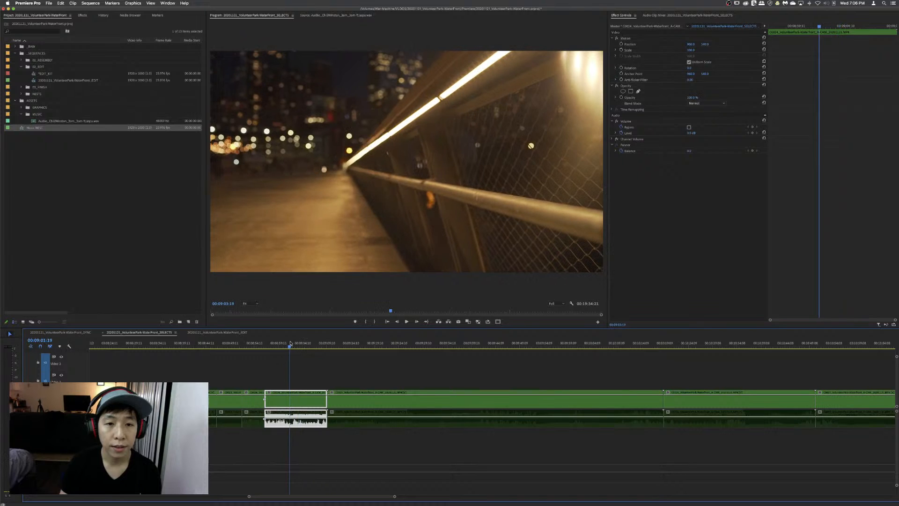
key("q")
key("space")
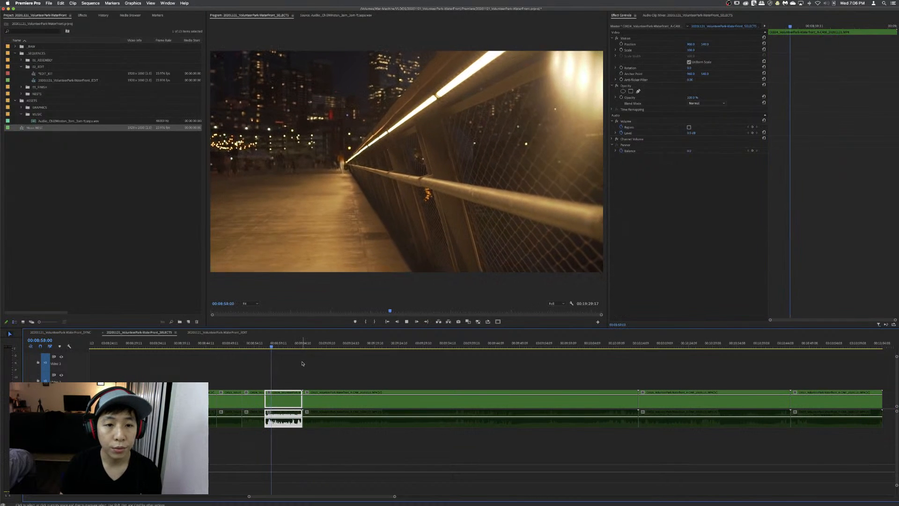
- Ripple-trim the end of the bridge railing clip and the opening of the pier walk clip that follows, and play the walk
left_click(302, 344)
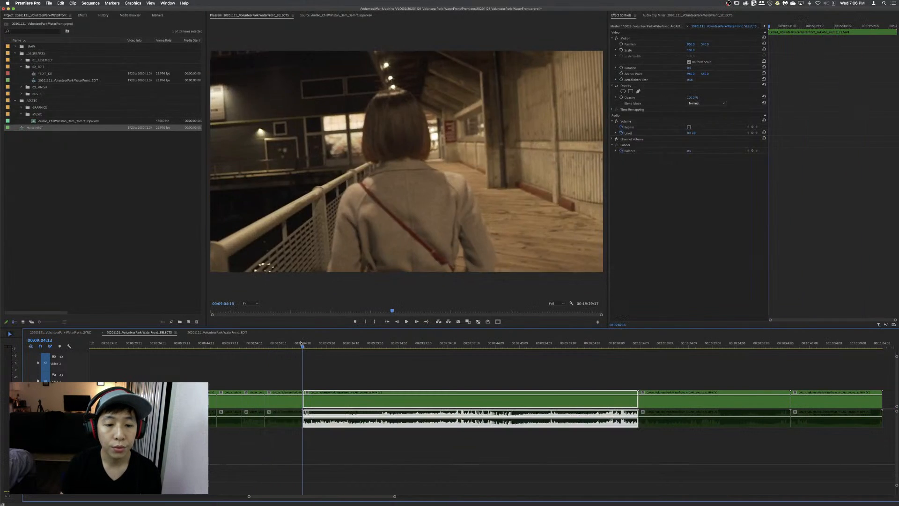
mouse_move(301, 344)
left_mouse_down()
mouse_move(294, 344)
mouse_move(311, 345)
mouse_move(302, 345)
left_mouse_up()
key("w")
key("w")
key("q")
key("space")
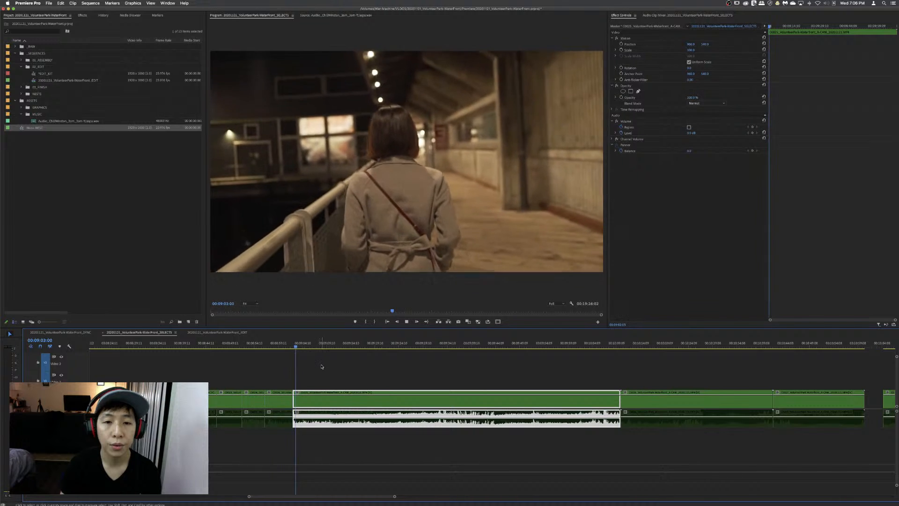
- Shift the bridge railing clips and everything after them slightly later to leave a small gap before the group
key("a")
left_click(275, 403)
key("v")
left_click_drag(256, 343, 232, 346)
key("a")
left_click(253, 406)
key("v")
double_click(258, 405)
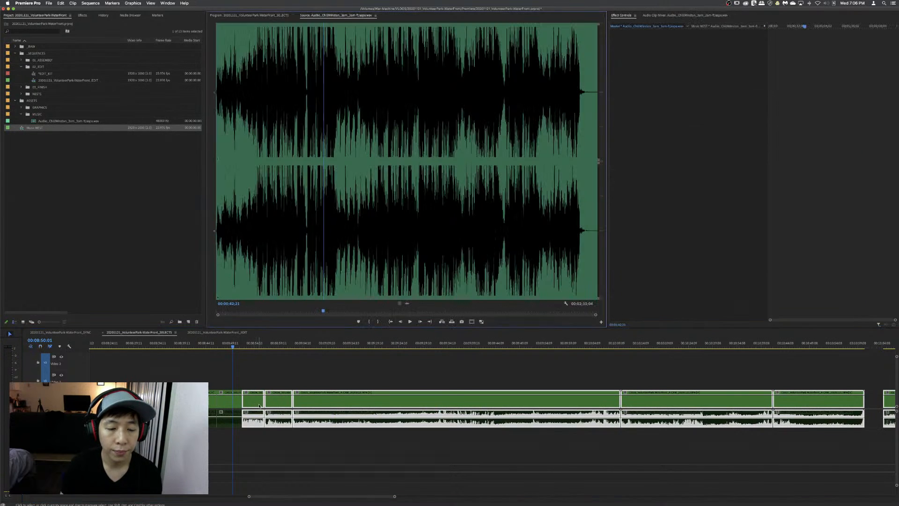
left_click_drag(256, 402, 260, 403)
- Review the pier walk clip and cut it beside the aquarium window, just after the woman moves out of frame
left_click(389, 361)
left_click(328, 344)
left_click(313, 344)
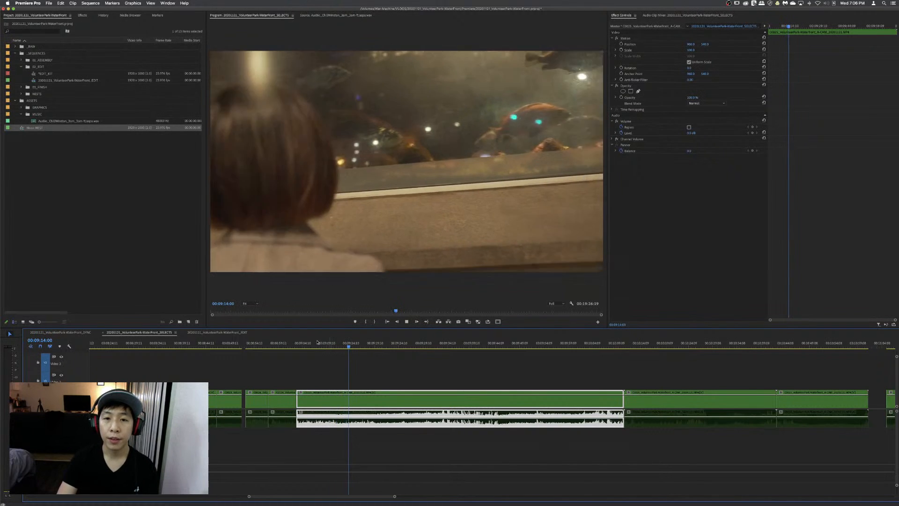
left_click(335, 375)
left_click(336, 398)
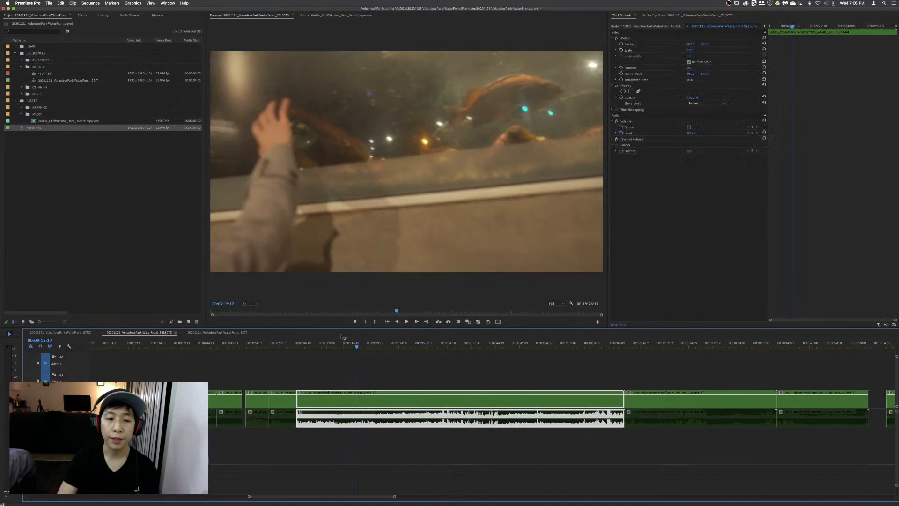
left_click(354, 344)
left_click_drag(350, 345, 354, 346)
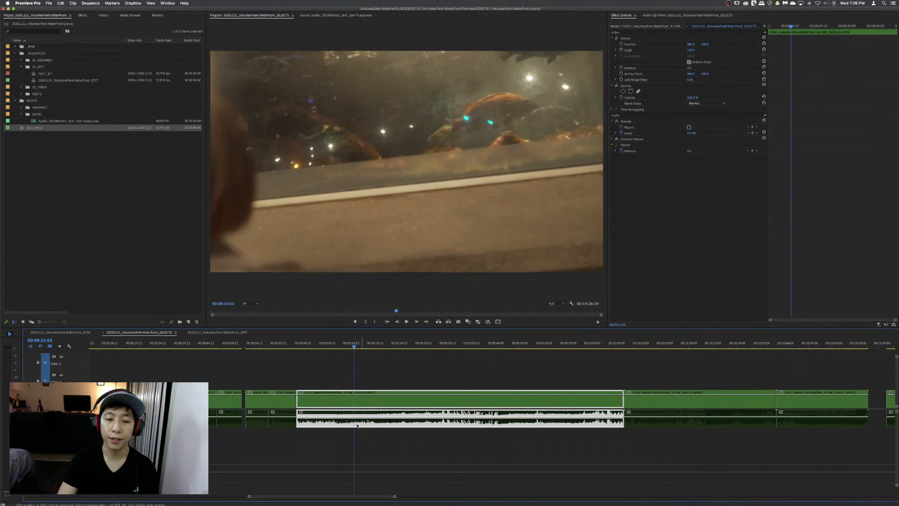
left_click(352, 405)
- Ripple-trim the opening of the remaining aquarium clip up to the large fish close-up, and play it
left_click(362, 344)
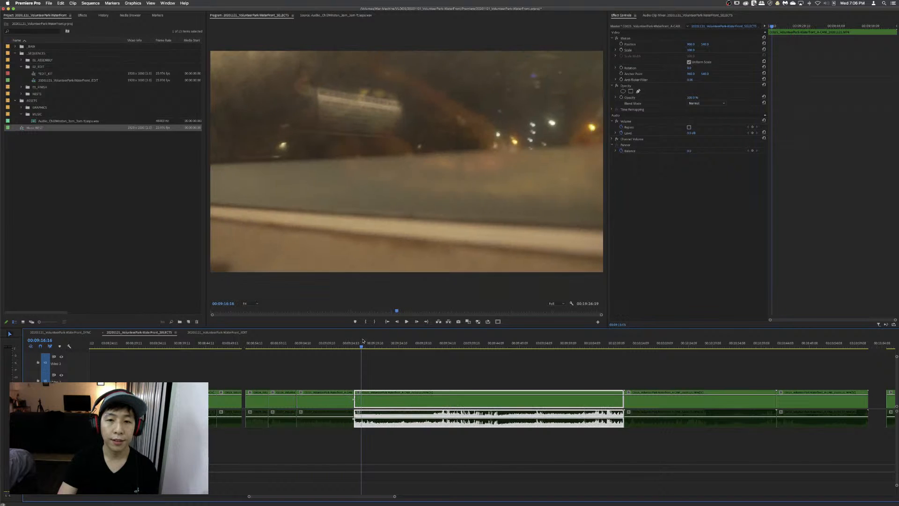
left_click_drag(374, 345, 376, 346)
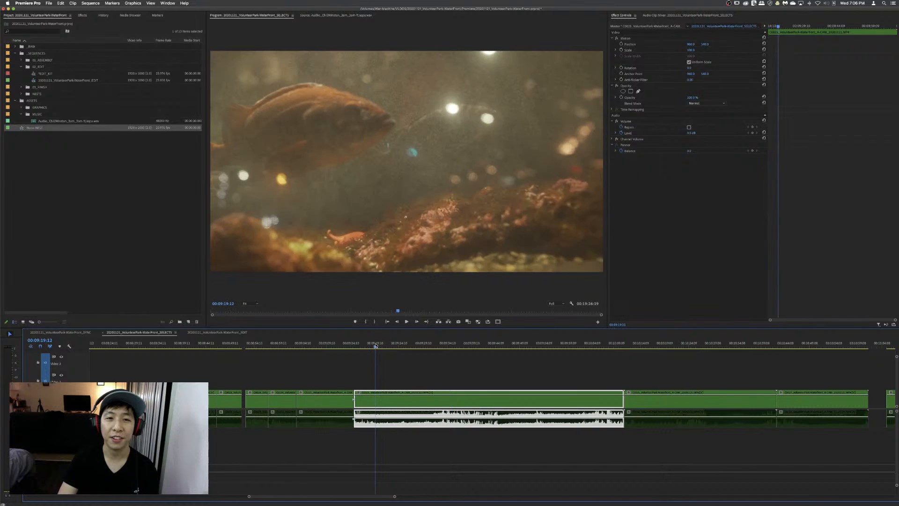
key("q")
key("space")
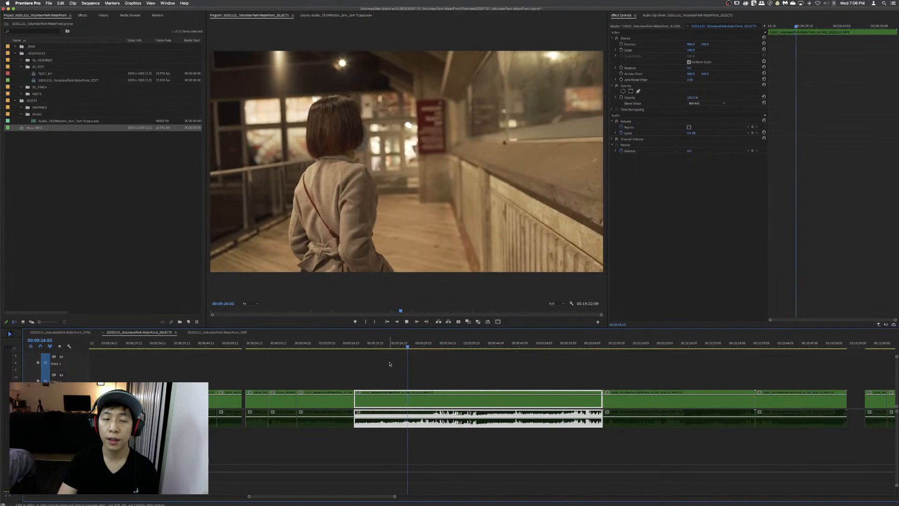
- Cut the aquarium clip just before the pink sea creature shot and ripple-trim the remaining part's opening until the creature is in view
left_click(432, 344)
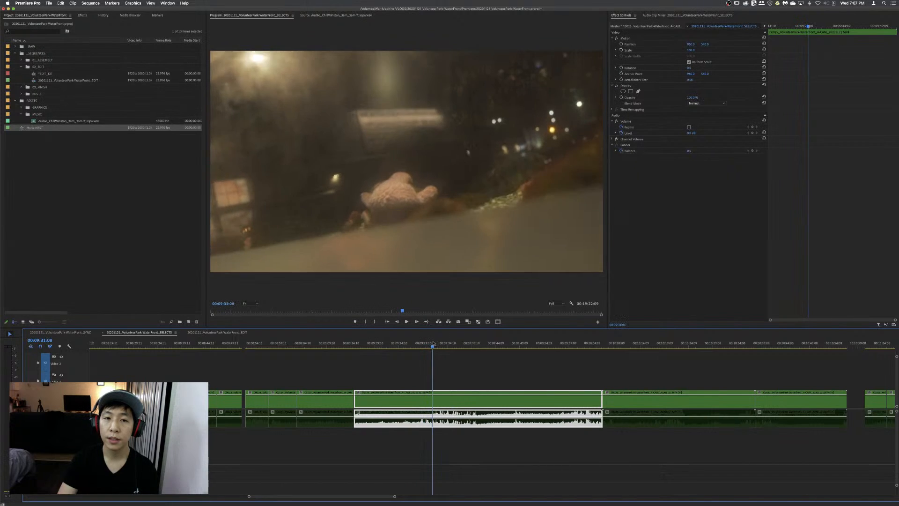
left_click_drag(433, 344, 428, 344)
left_click(428, 404)
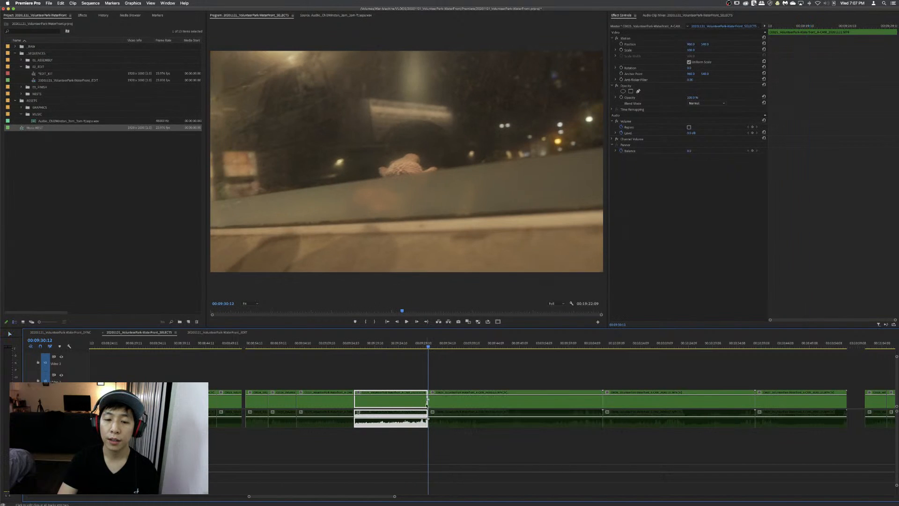
key("shift+Left")
left_click_drag(438, 346, 448, 347)
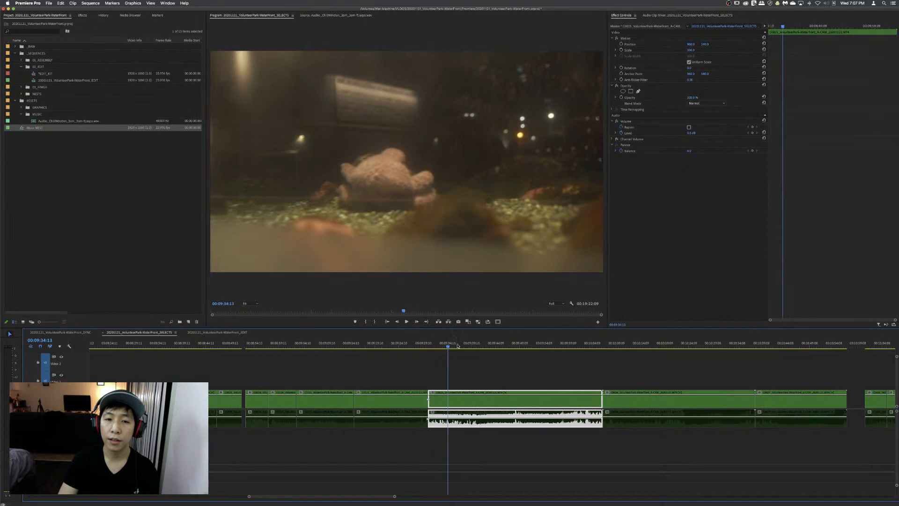
key("space")
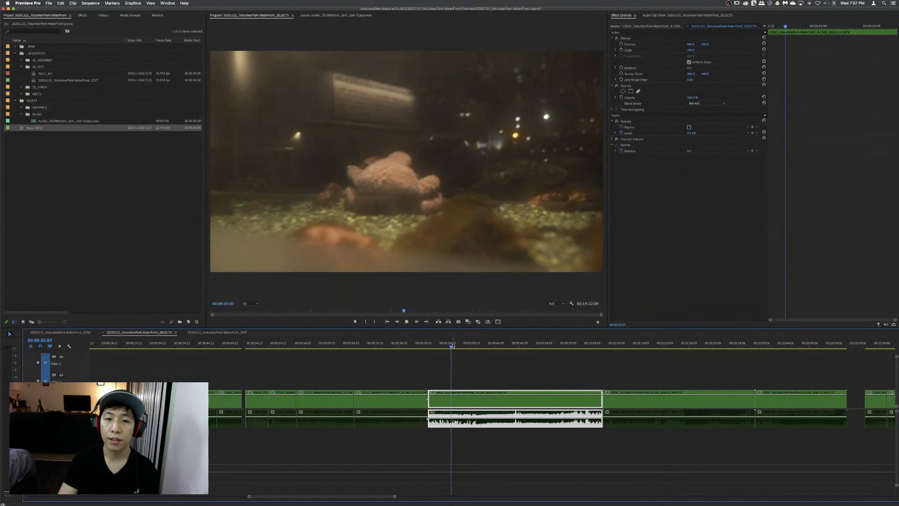
key("q")
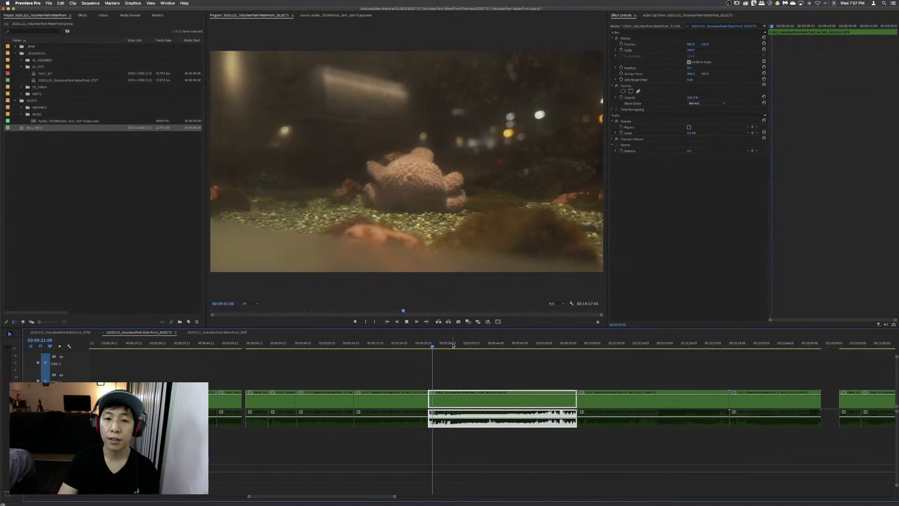
key("space")
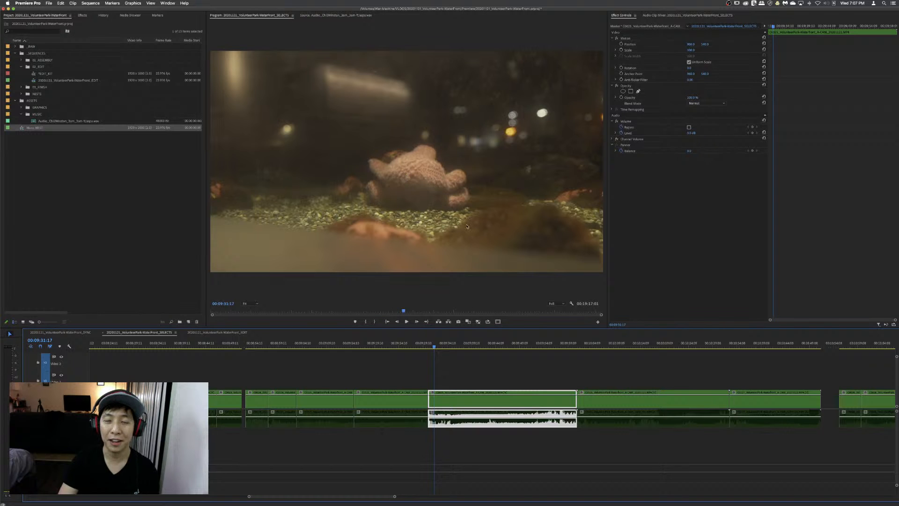
- Split the pink sea creature clip as the camera drifts upward, and ripple-trim the second part's opening to the steadier framing
left_click(479, 367)
key("space")
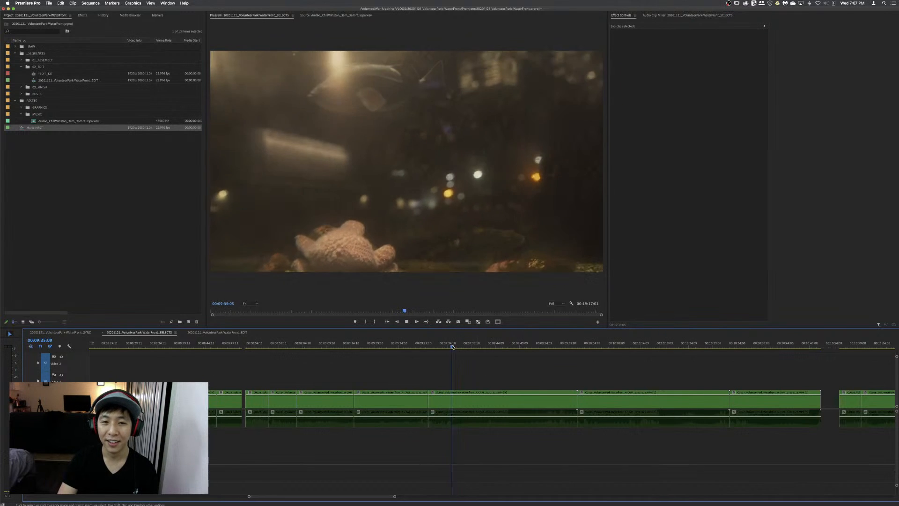
left_click(458, 418)
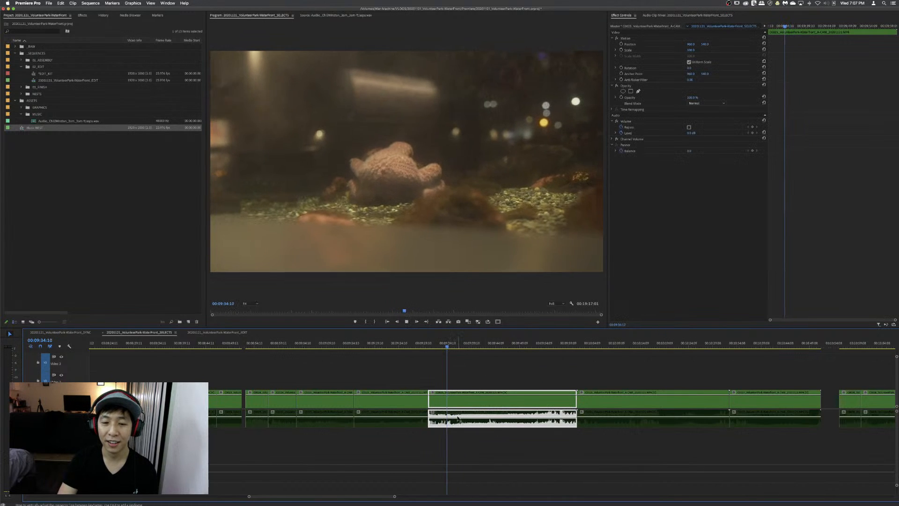
key("space")
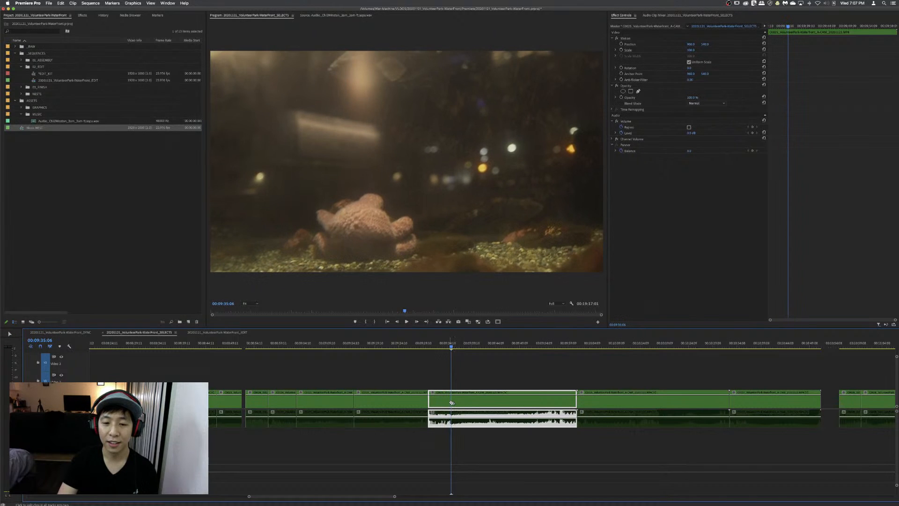
left_click(449, 403, "shift")
key("v")
mouse_move(455, 340)
left_mouse_down()
mouse_move(471, 340)
mouse_move(457, 343)
left_mouse_up()
key("q")
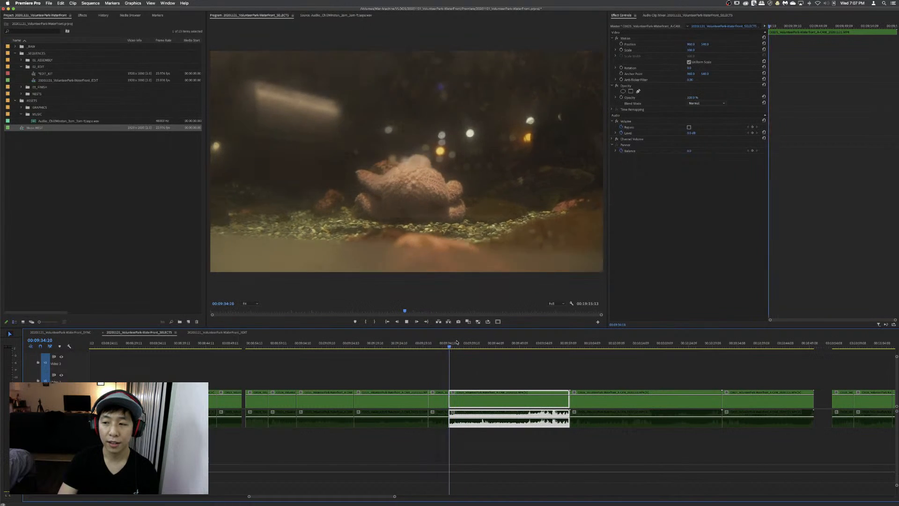
key("space")
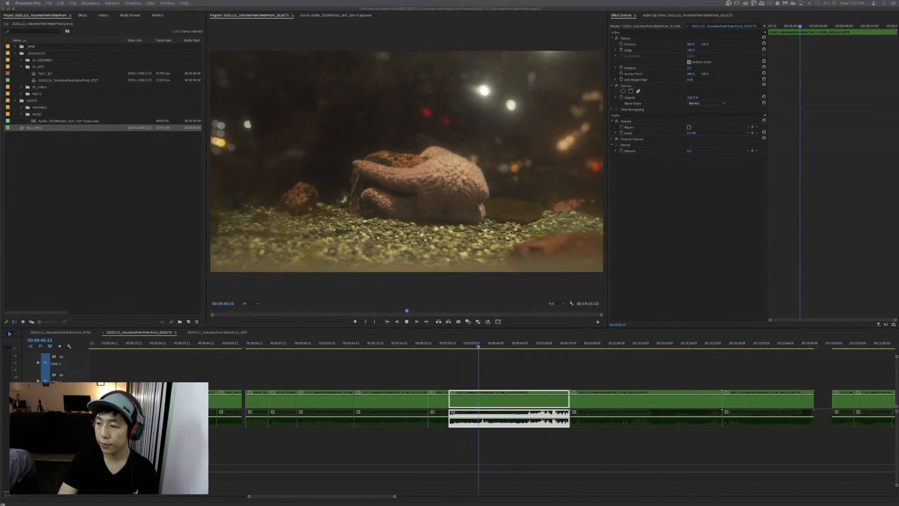
- Replay the steady close-up of the pink sea creature and cut the clip at its end
left_click(466, 346)
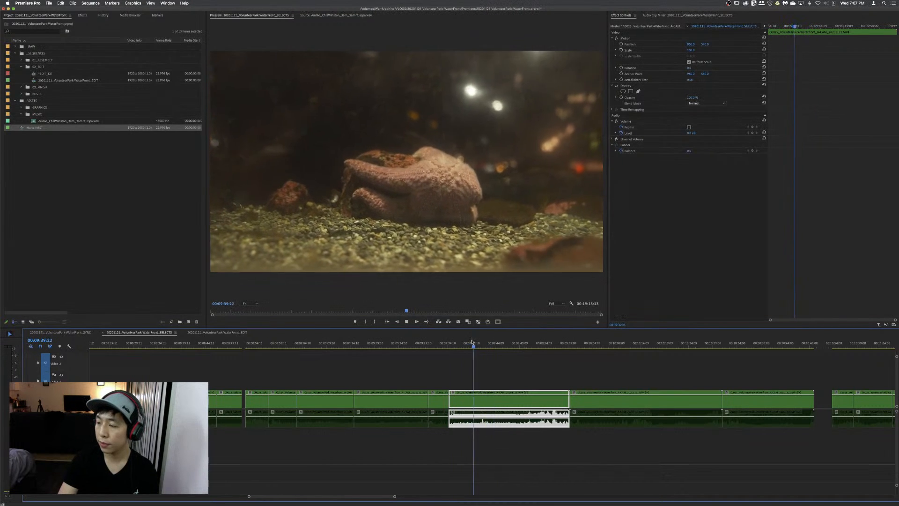
left_click(472, 343)
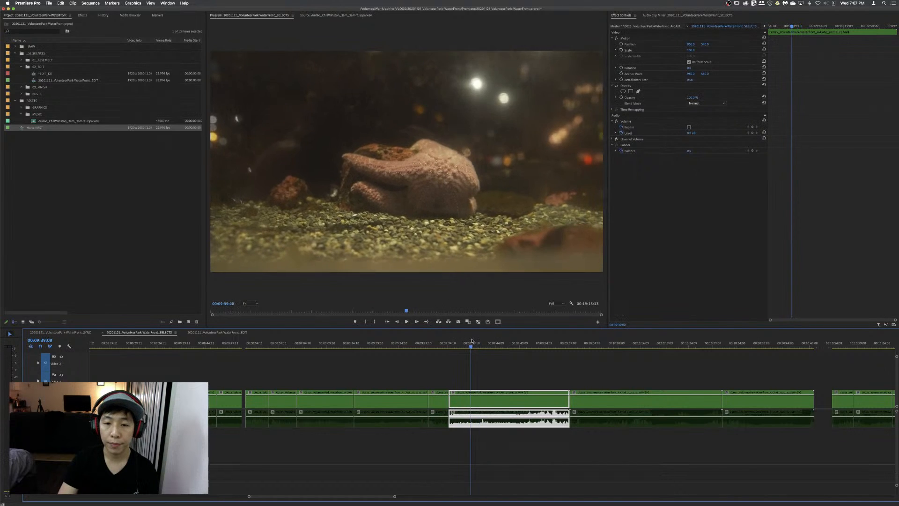
key("space")
key("c")
left_click(477, 397)
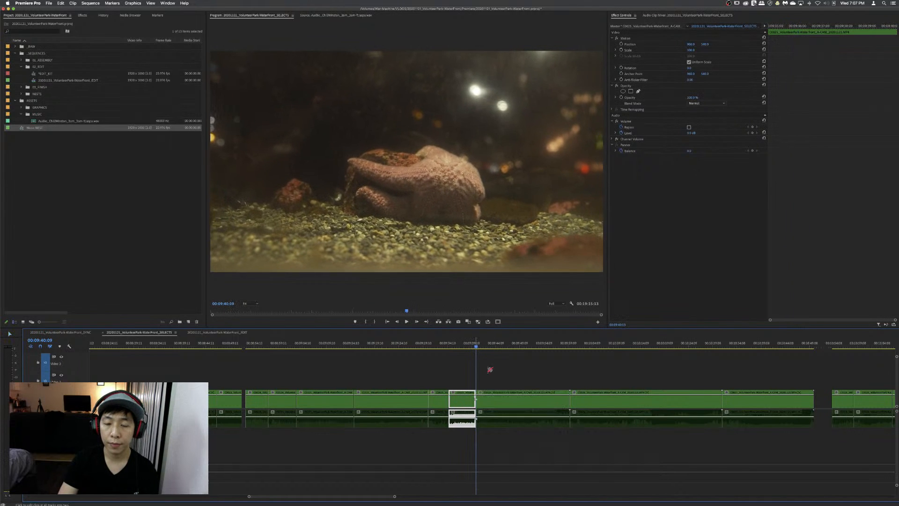
- Ripple-trim the opening of the remaining clip up to the woman walking toward the "A Window on Elliott Bay" sign
key("v")
left_click_drag(482, 343, 497, 342)
key("space")
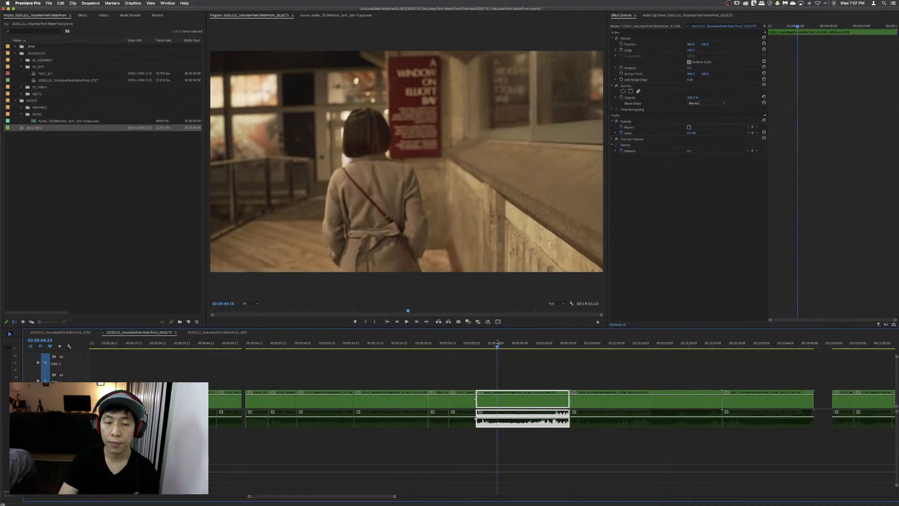
key("q")
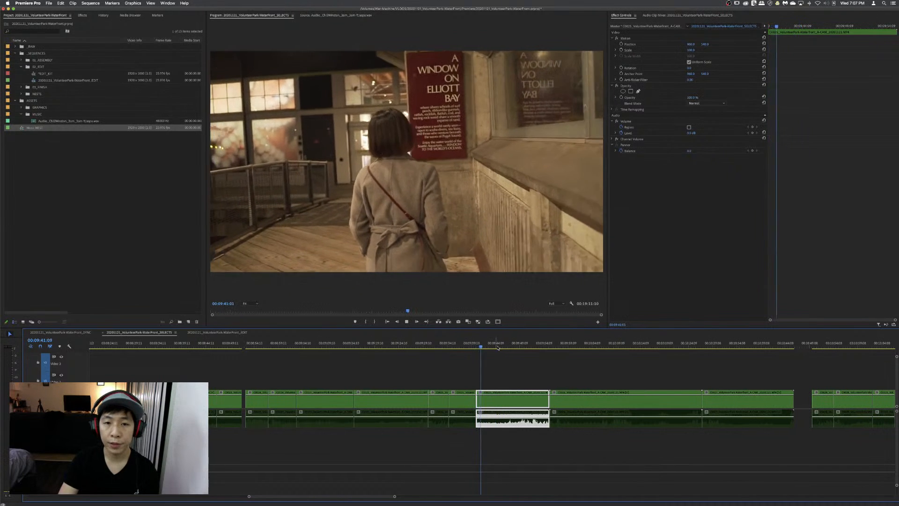
- Review the Elliott Bay sign walk, cut it near its end, and ripple-delete the leftover tail showing the wooden floor
left_click(501, 344)
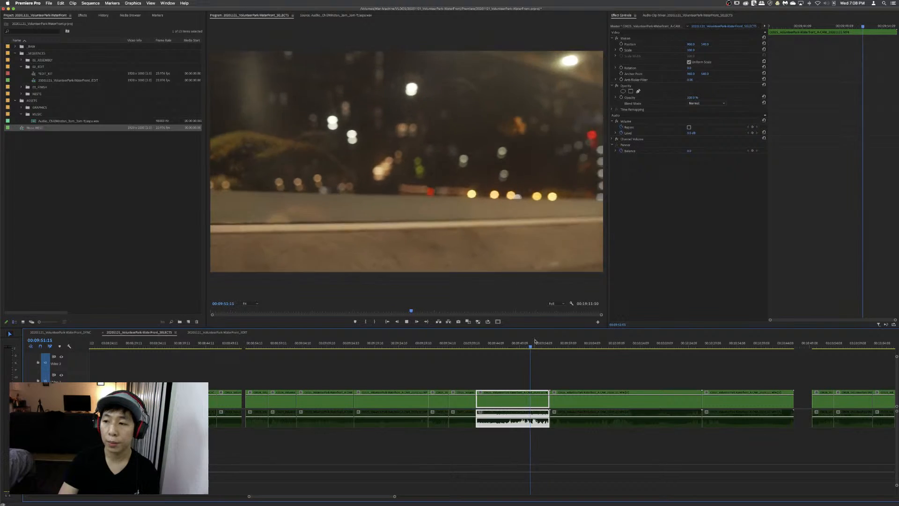
left_click_drag(534, 341, 544, 343)
left_click(538, 399)
key("v")
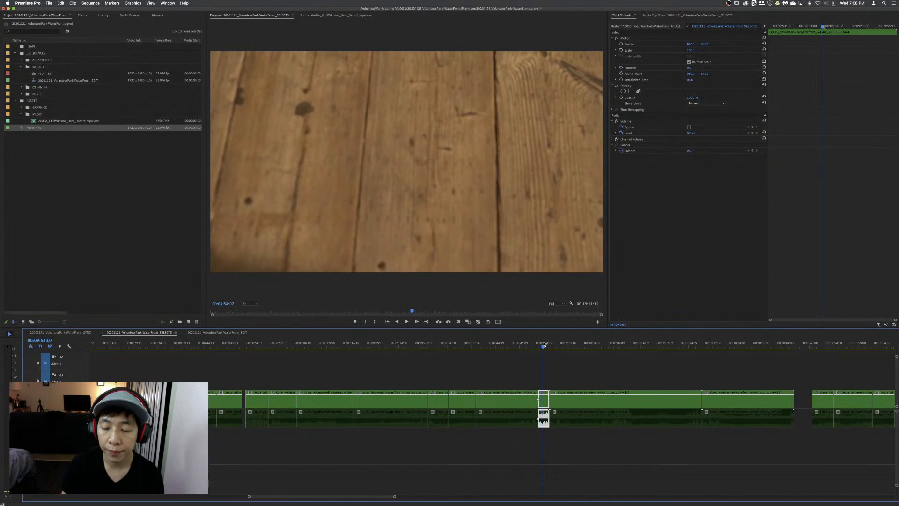
key("shift+Delete")
- Shift the storefront street clip and all clips after it slightly later to leave a small gap after the aquarium group
key("Up")
key("a")
left_click(571, 395)
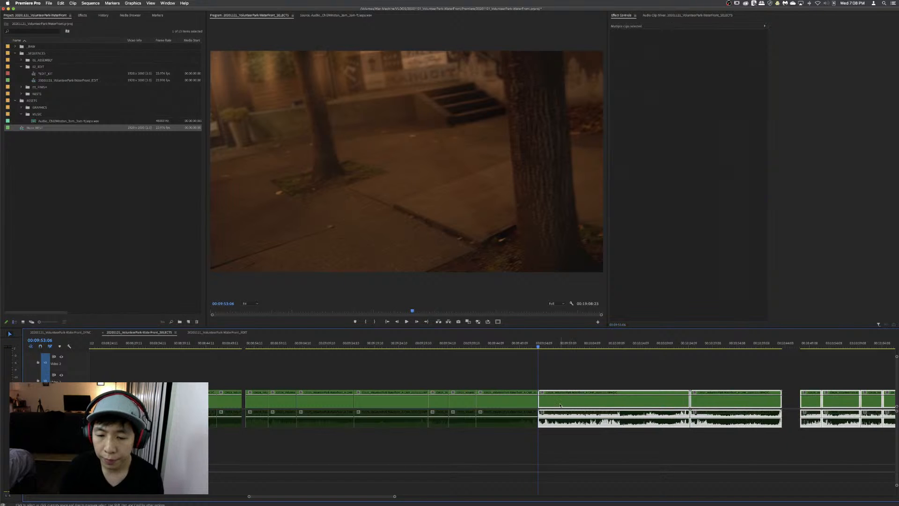
left_click_drag(560, 405, 564, 404)
- Copy the seven trimmed bridge, pier and aquarium clips and paste them at the end of the EDIT sequence
left_click_drag(512, 382, 267, 445)
left_click(258, 401, "shift")
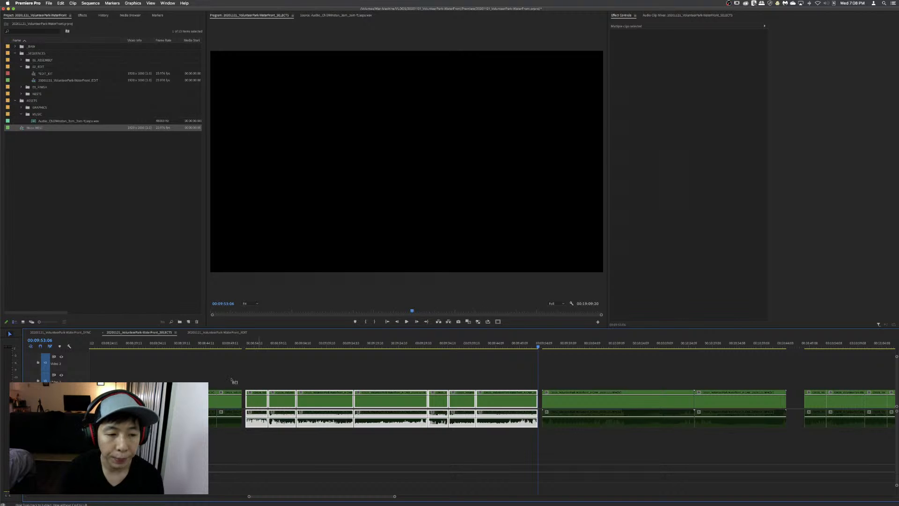
left_click(225, 333)
left_click(595, 365)
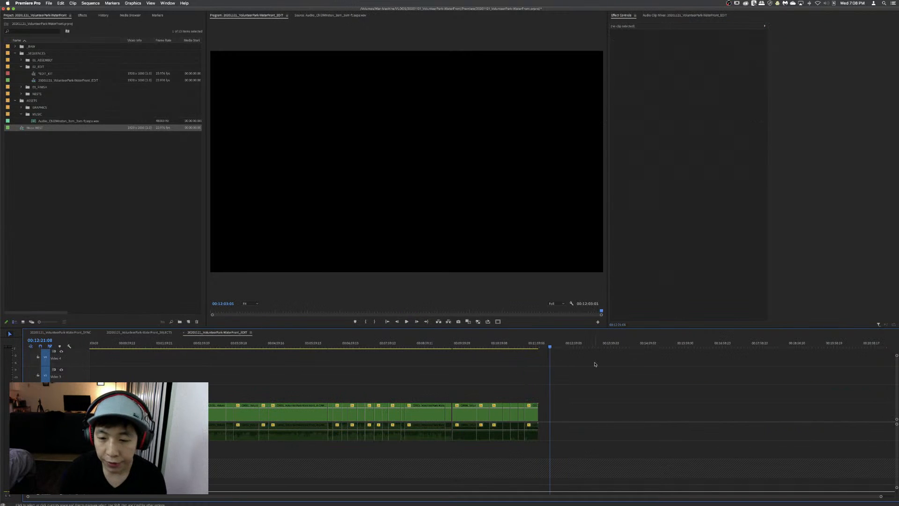
key("super+v")
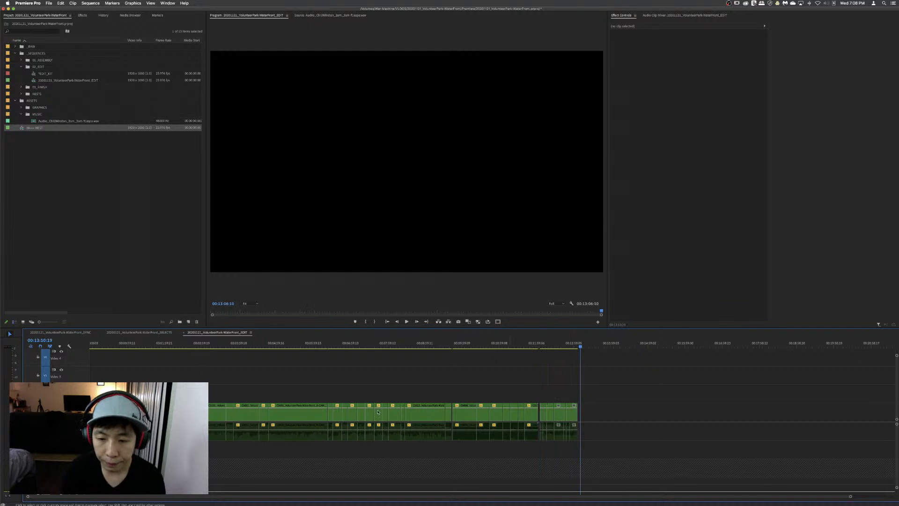
- Return to the SELECTS sequence and review the opening of the Pike St. Press storefront street clip
left_click(139, 333)
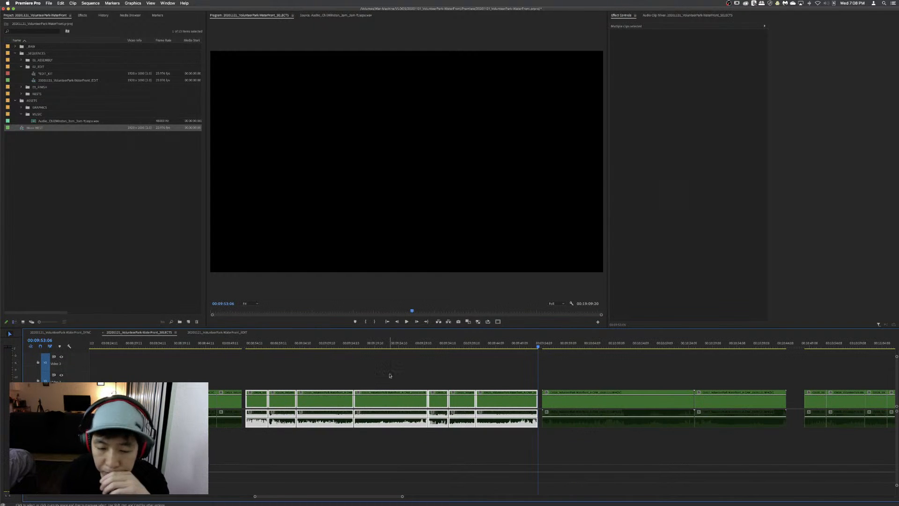
left_click(329, 364)
left_click(546, 343)
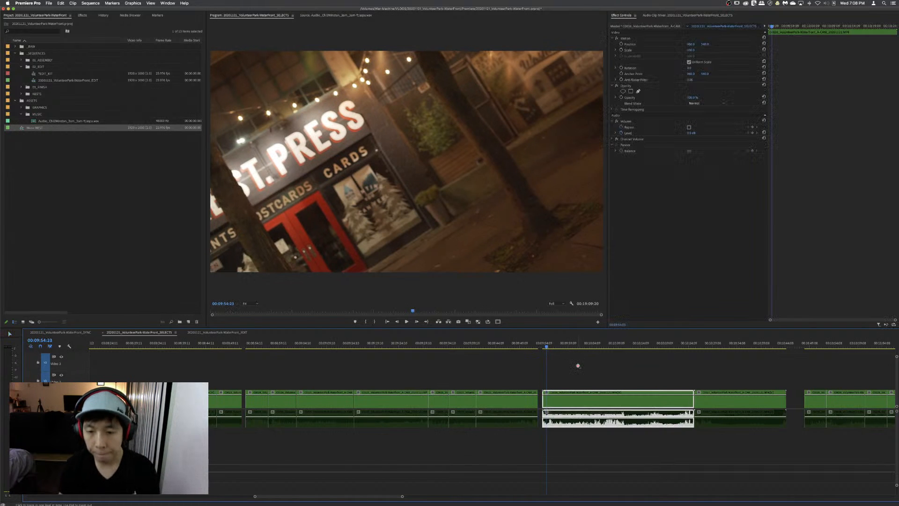
key("z")
left_click(578, 365, "alt")
key("v")
left_click(560, 362)
key("space")
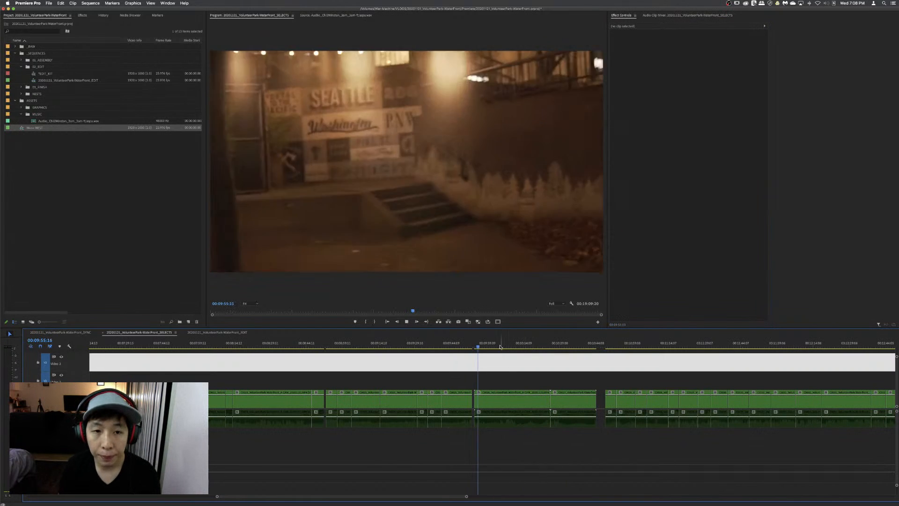
key("space")
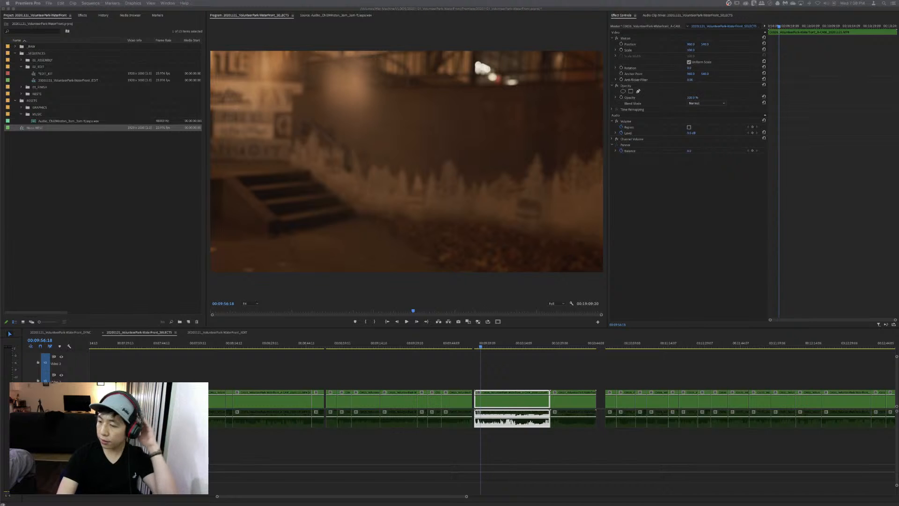
- Review more of the storefront street clip and ripple-trim about 4 seconds off its opening
left_click(507, 369)
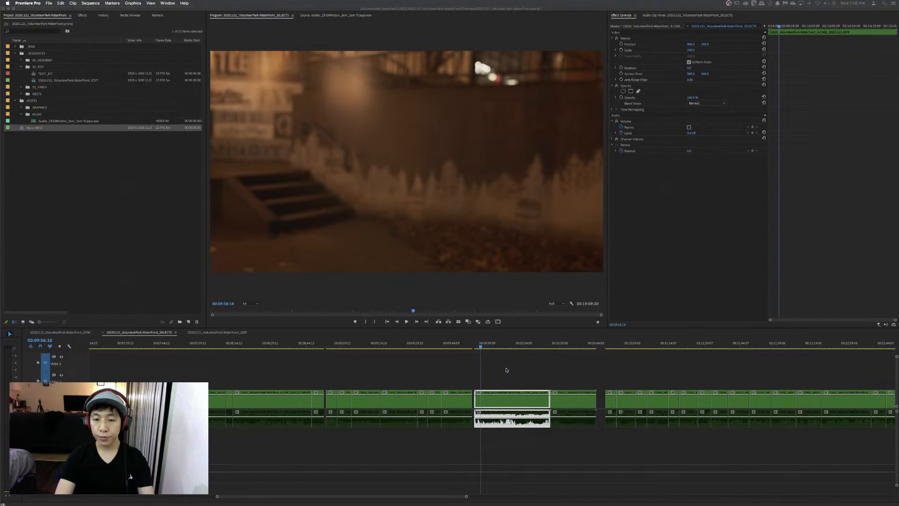
key("space")
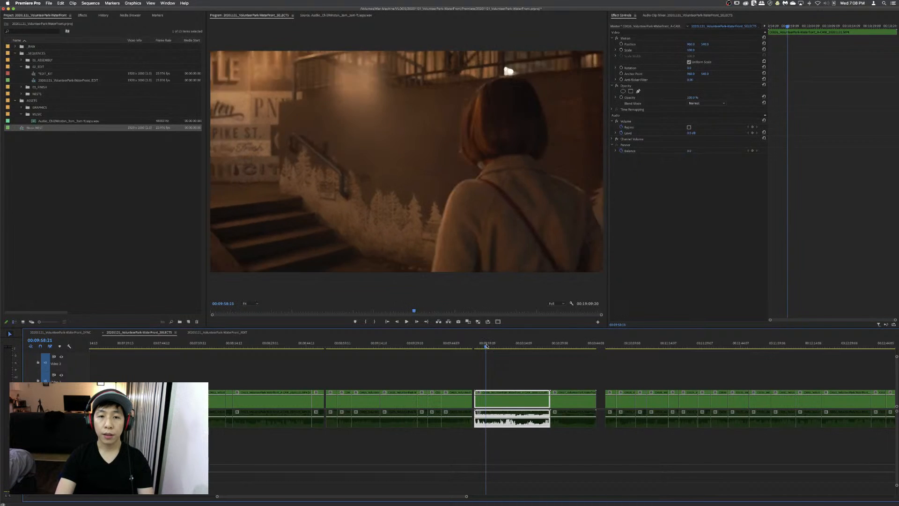
left_click(485, 345)
key("space")
key("q")
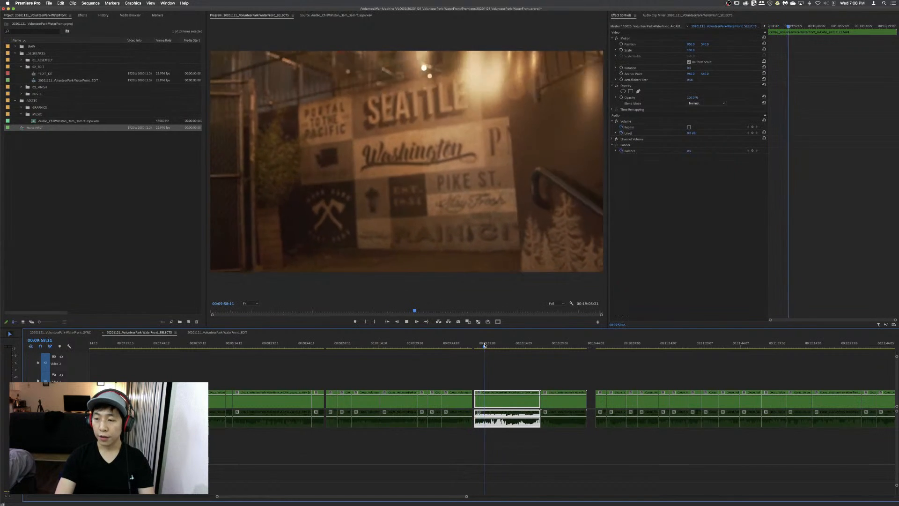
- Cut the street clip at 00:09:58:20 on the Seattle mural and ripple-trim the next piece to start near the Pike St. Press sign
key("space")
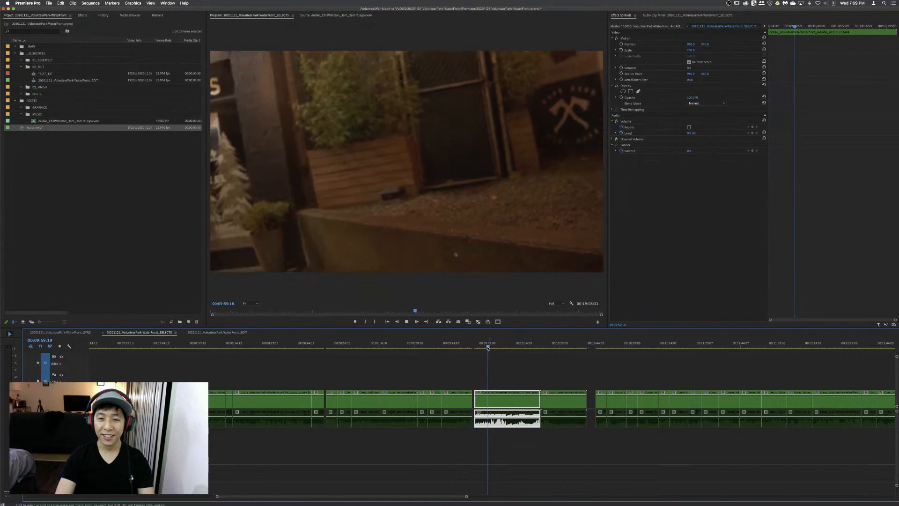
left_click(484, 347)
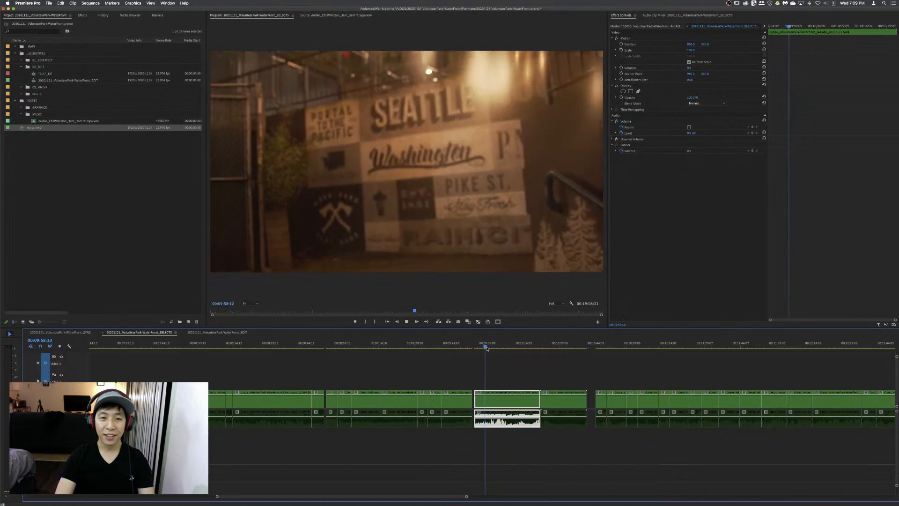
key("space")
left_click(486, 398, "shift")
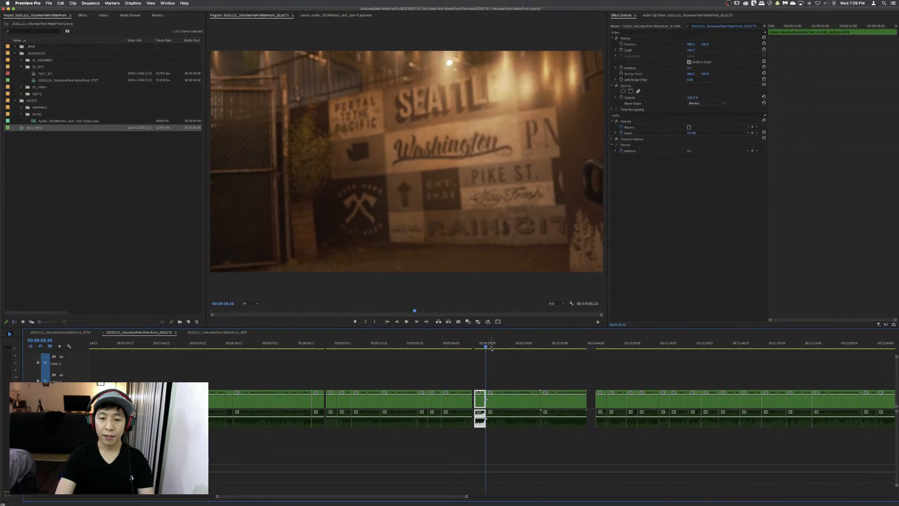
left_click_drag(491, 347, 513, 353)
key("q")
key("space")
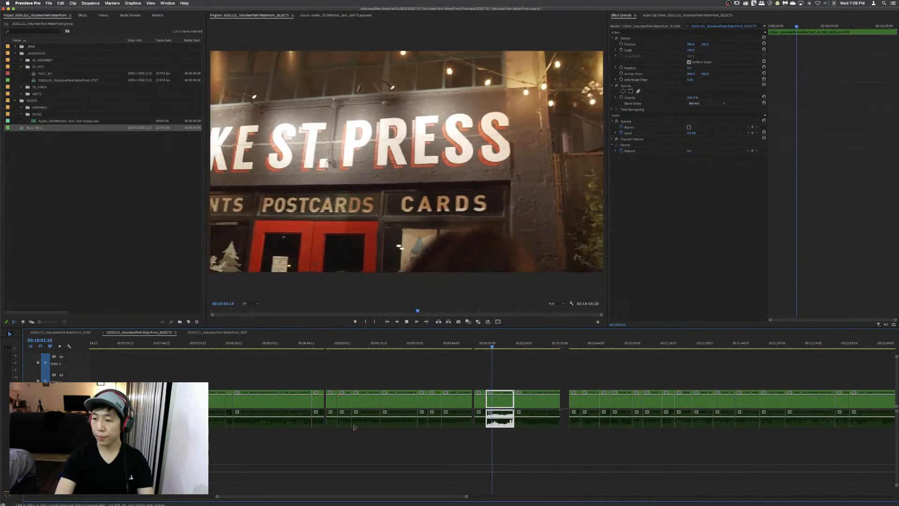
- Cut the Pike St. Press sign piece at 00:10:01:16 and ripple-trim the opening of the piece following it
left_click(491, 343)
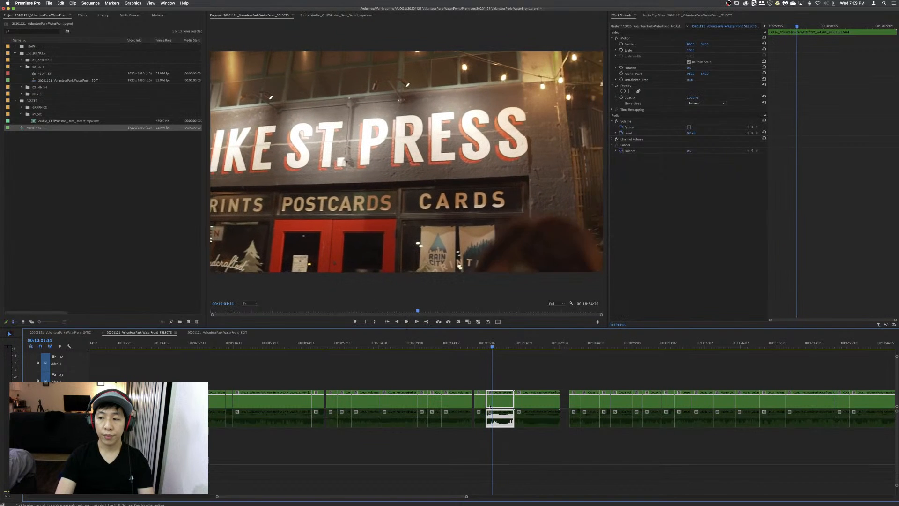
key("space")
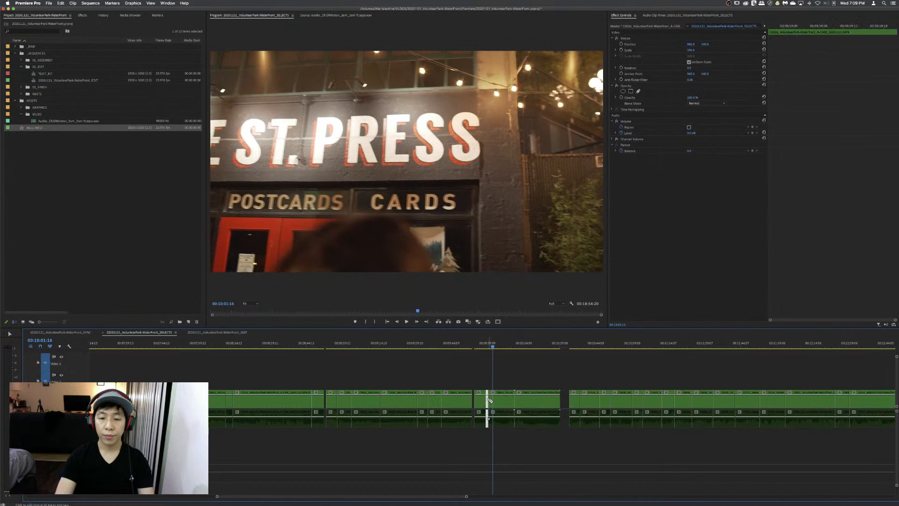
left_click(492, 401)
left_click_drag(497, 341, 496, 342)
key("q")
key("space")
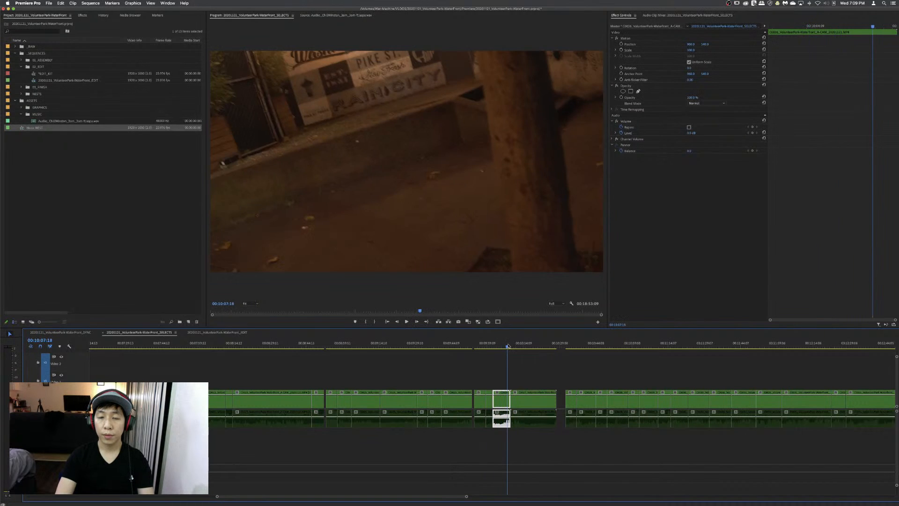
- Ripple-trim the remaining street footage leading to the Seattle 206 mural clip, and trim the end of that mural clip
left_click_drag(508, 345, 511, 347)
key("q")
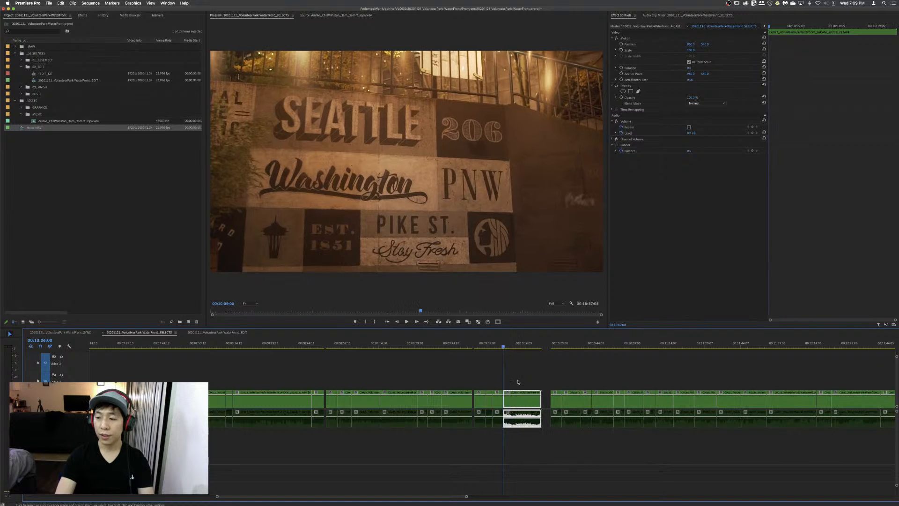
left_click(571, 371)
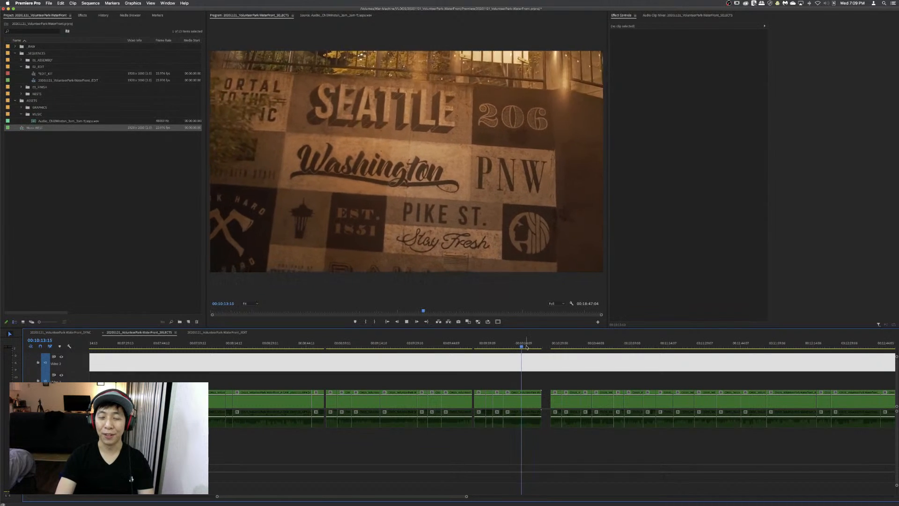
left_click_drag(531, 346, 475, 388)
key("w")
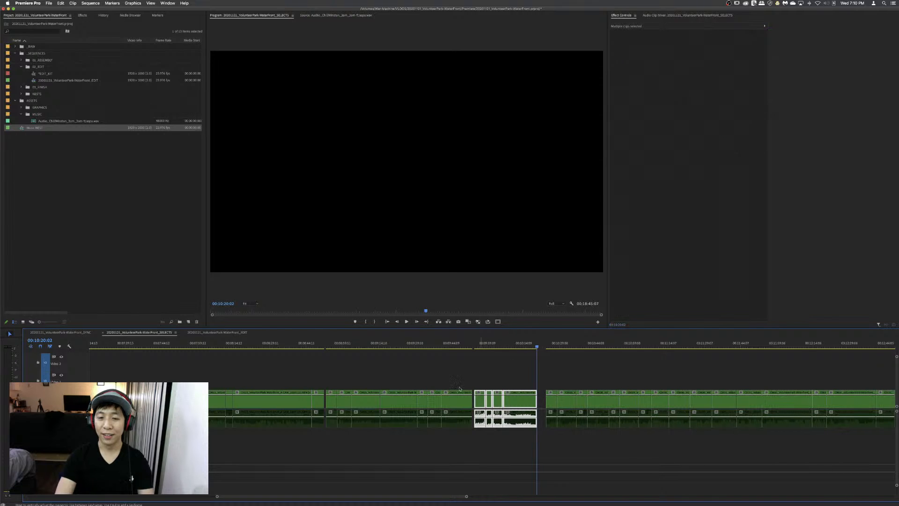
- Paste the trimmed Pike St. Press and Seattle mural clips at the end of the EDIT sequence, and place the playhead slightly past them
left_click(234, 332)
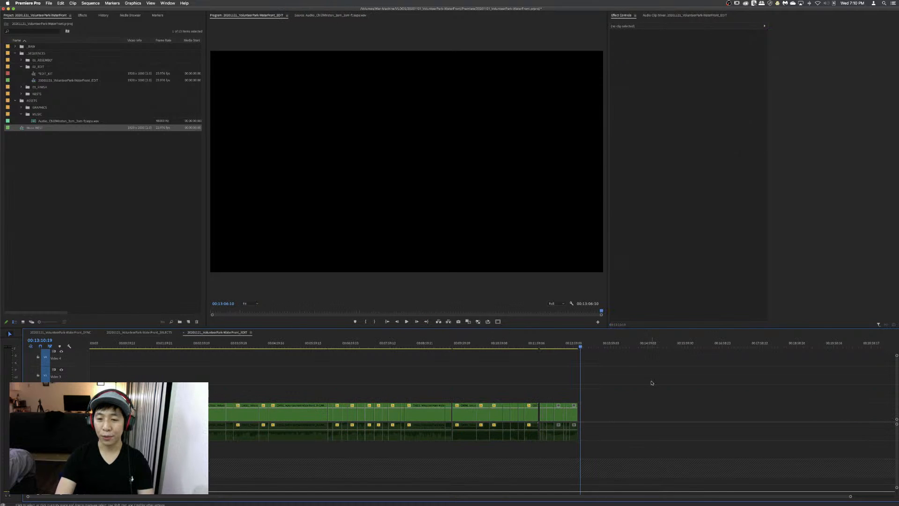
key("super+v")
left_click(610, 370)
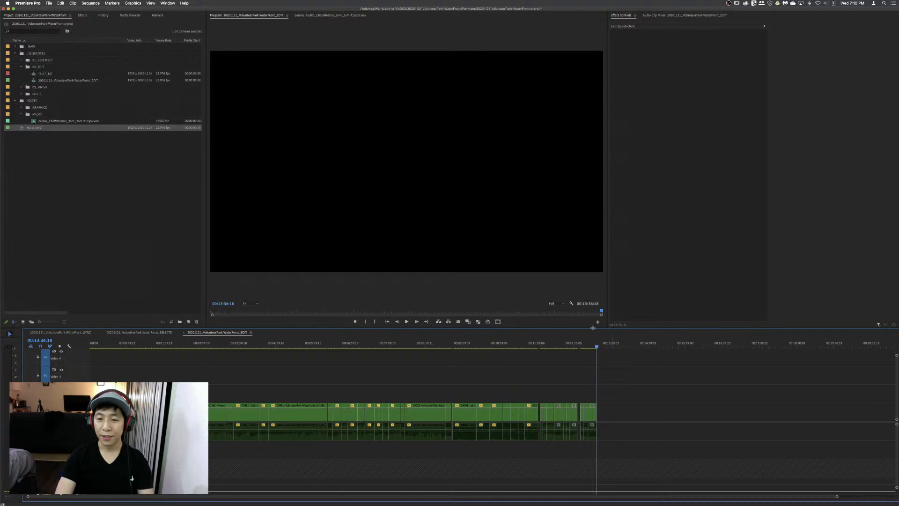
left_click_drag(599, 347, 600, 346)
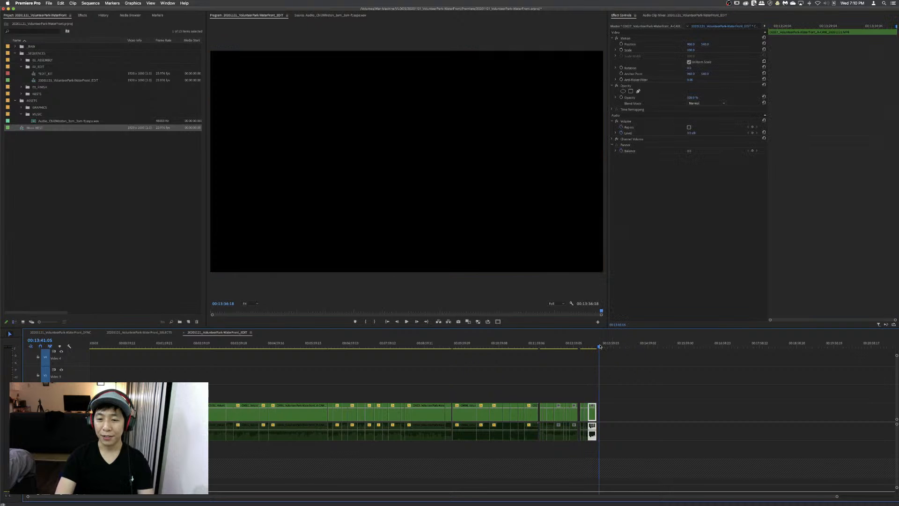
left_click(632, 383)
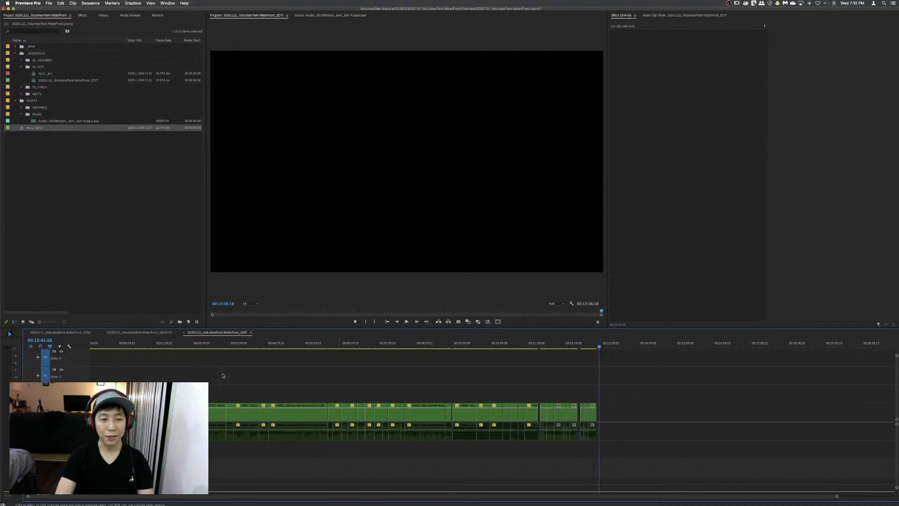
- In the SELECTS sequence, shift all clips after the long dusk pier clip slightly later to open a gap behind it
left_click(145, 333)
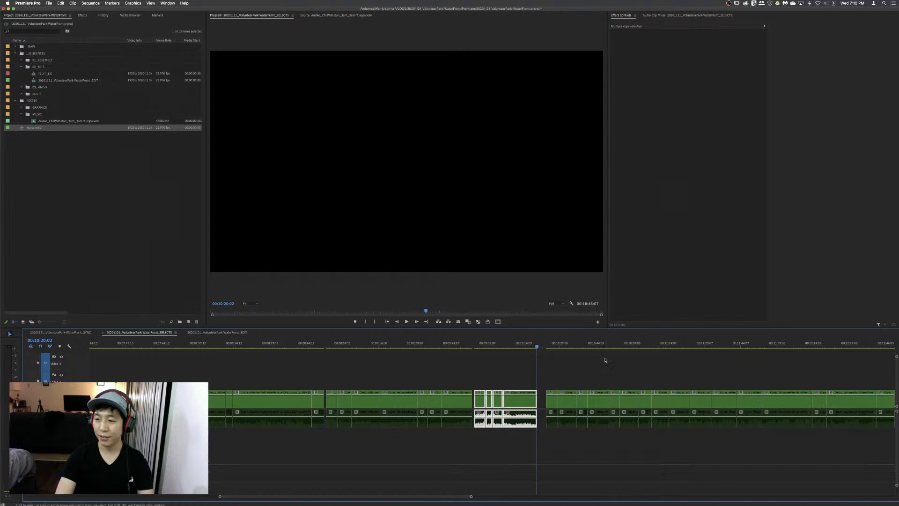
left_click(561, 362)
left_click(561, 373, "alt")
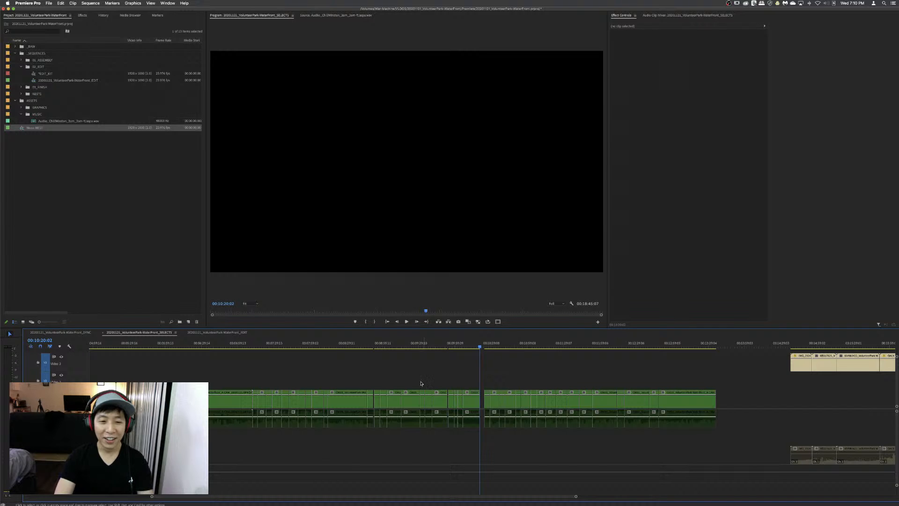
left_click(293, 381, "alt")
key("z")
left_click(326, 379)
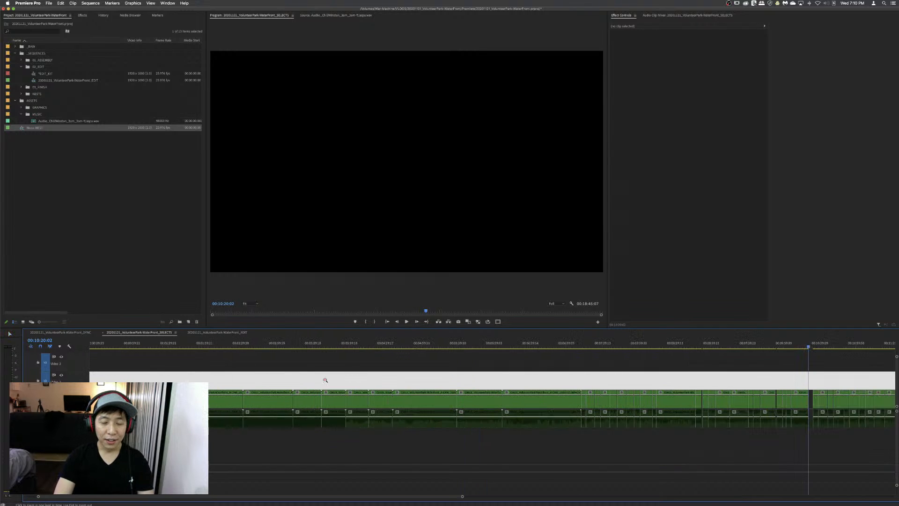
left_click(519, 343)
key("z")
left_click(558, 378)
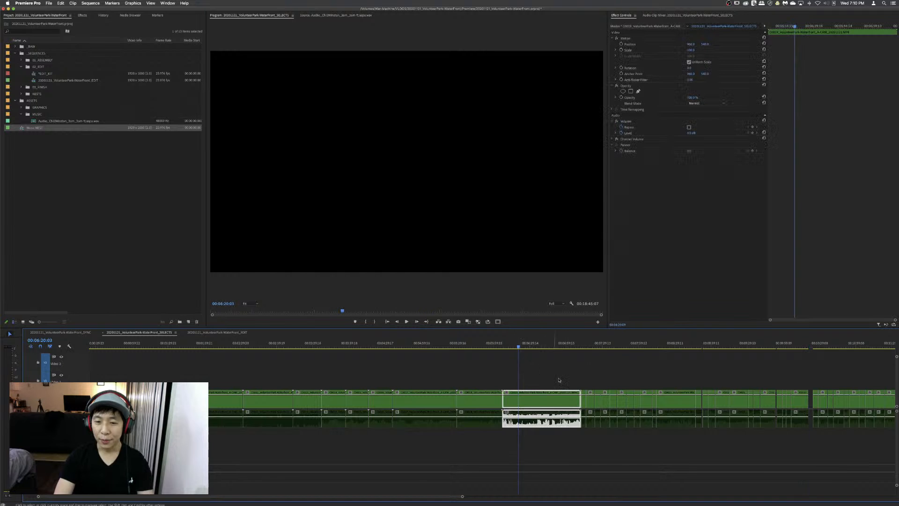
key("v")
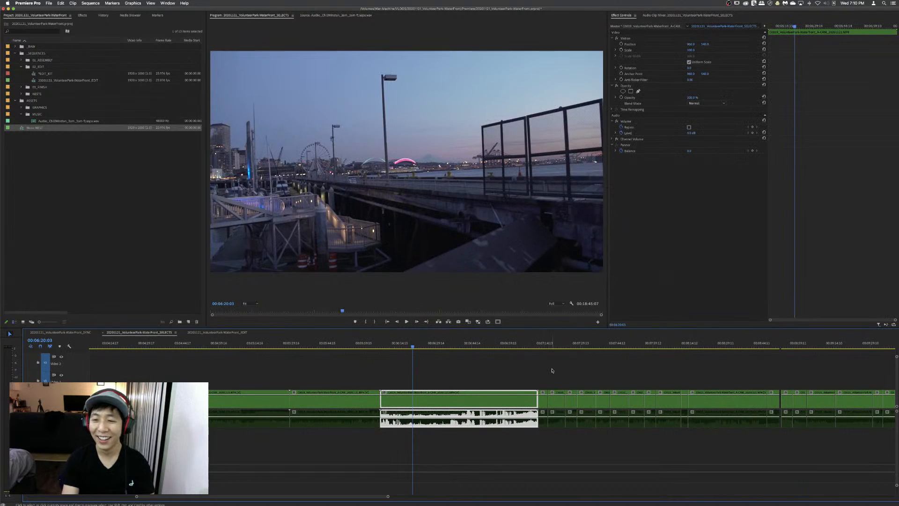
key("Up")
left_click(543, 404)
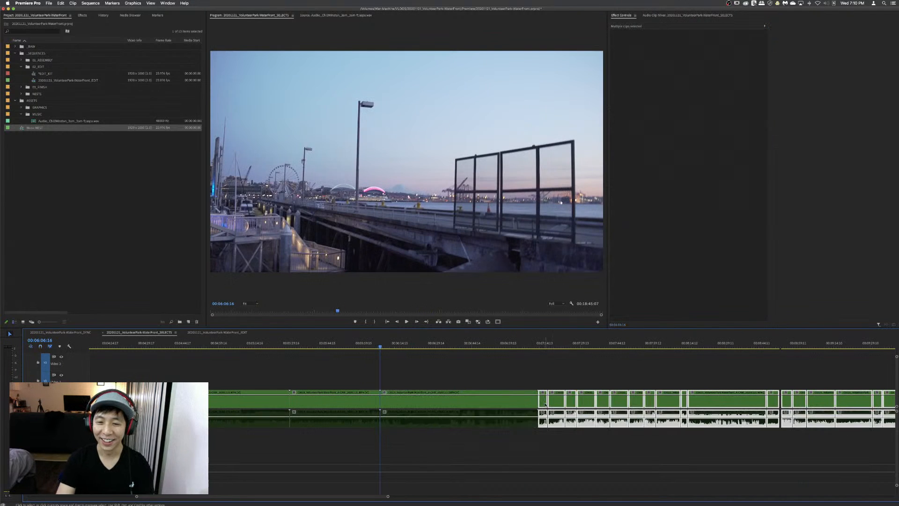
left_click_drag(545, 404, 552, 404)
left_click(373, 360)
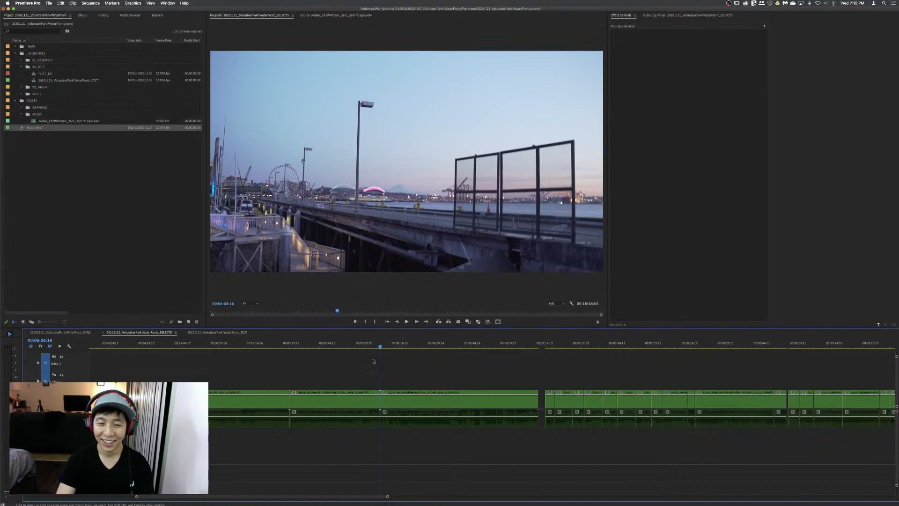
- Shift the dusk pier clip and everything after it slightly later to leave a small gap before it
left_click(401, 383)
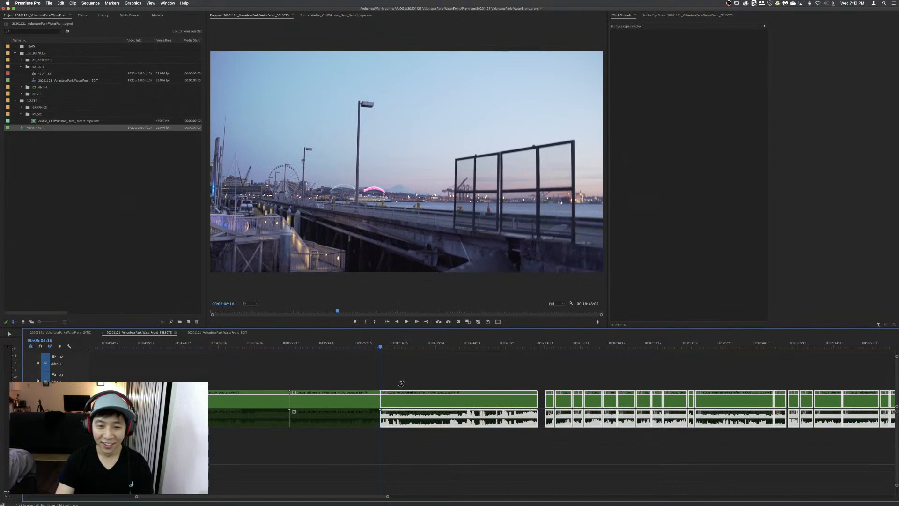
key("v")
left_click_drag(397, 406, 404, 407)
left_click(404, 366)
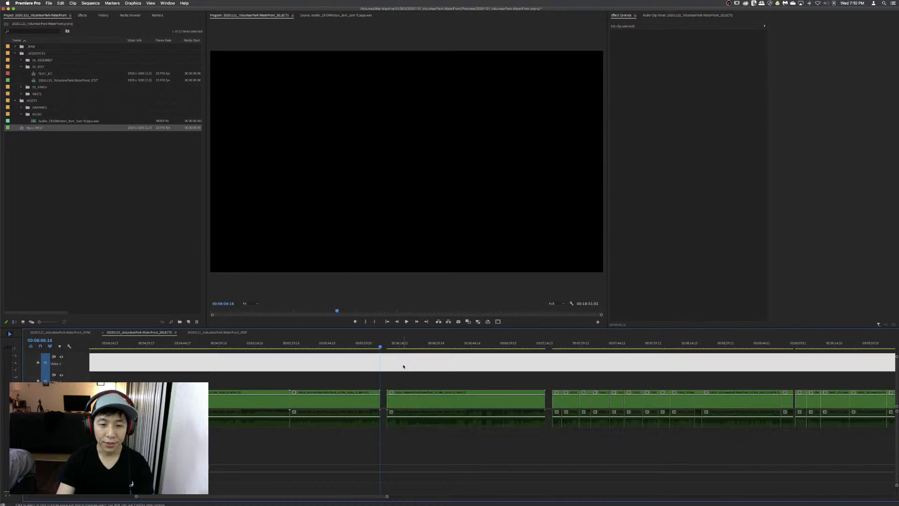
- Review the start of the dusk pier clip and ripple-trim about 7 seconds off its opening
key("Down")
key("space")
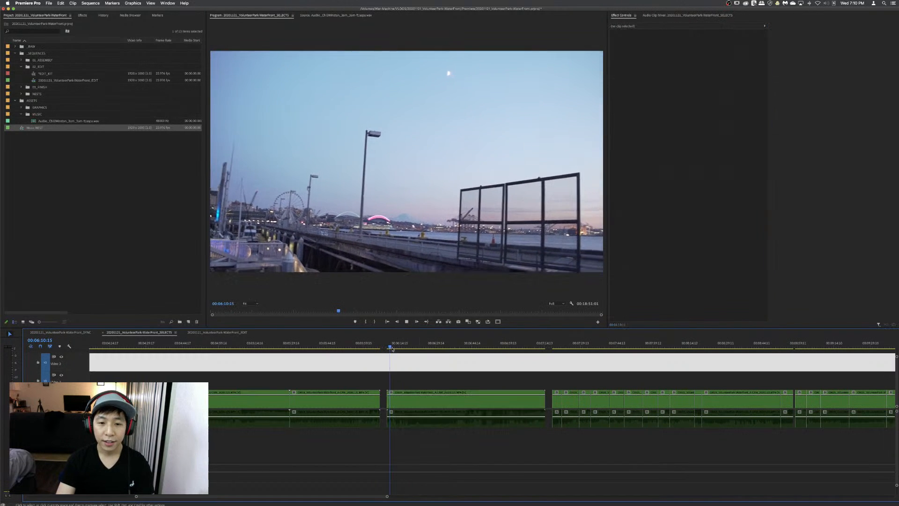
mouse_move(392, 346)
left_mouse_down()
mouse_move(414, 346)
mouse_move(406, 348)
left_mouse_up()
key("q")
key("space")
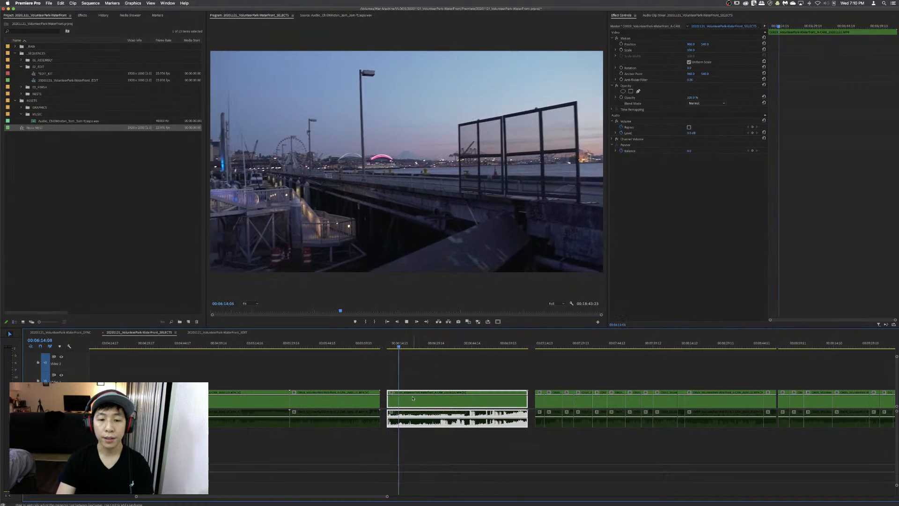
- Step back a few frames, cut the dusk pier clip at 00:06:14:04, and make the timeline area slightly taller
key("space")
key("Left")
key("Left")
key("Left")
key("Left")
key("Left")
key("Left")
key("Left")
key("Left")
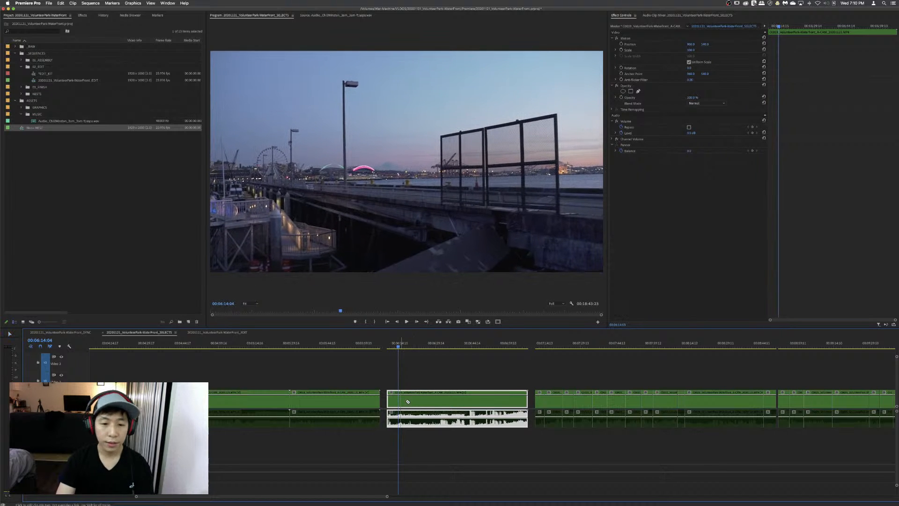
left_click(400, 393, "shift")
key("v")
left_click(409, 362)
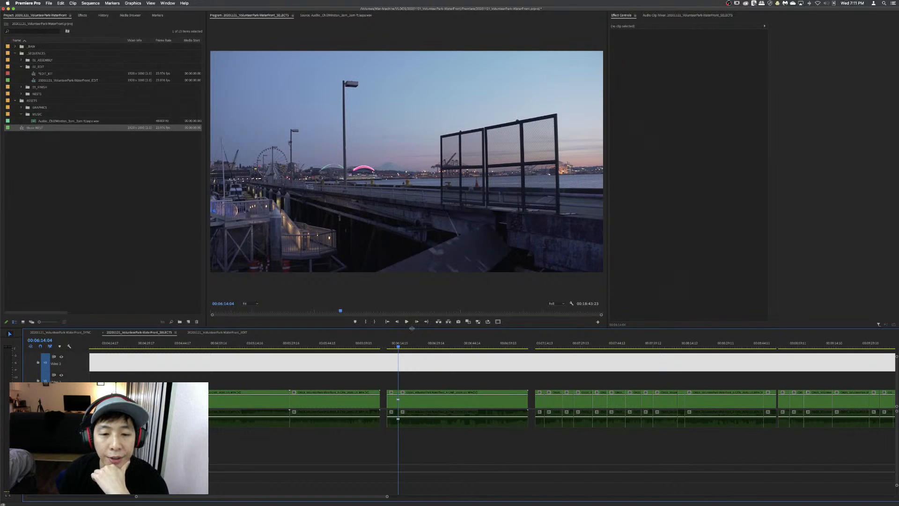
left_click_drag(412, 327, 411, 311)
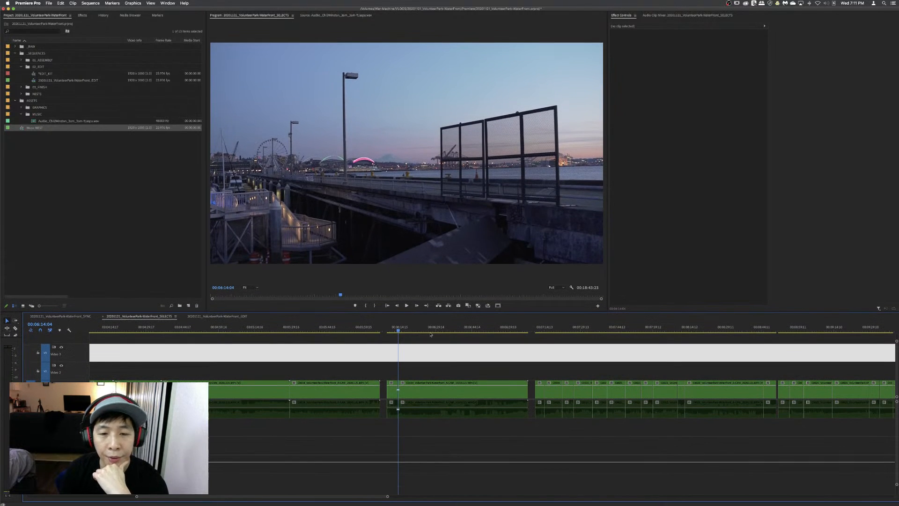
- Skim the dusk pier clip after the last cut and ripple-trim about 11 seconds off its opening
left_click(427, 364)
left_click(403, 326)
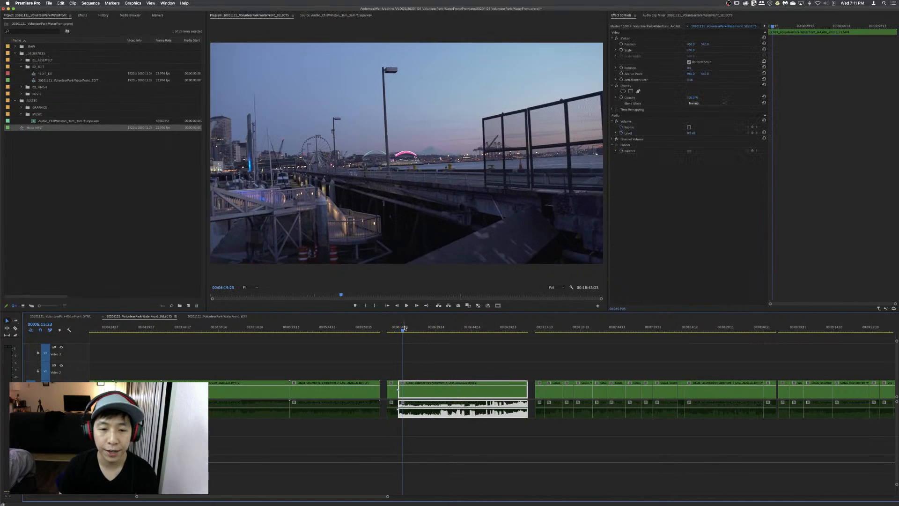
left_click_drag(404, 329, 425, 331)
key("q")
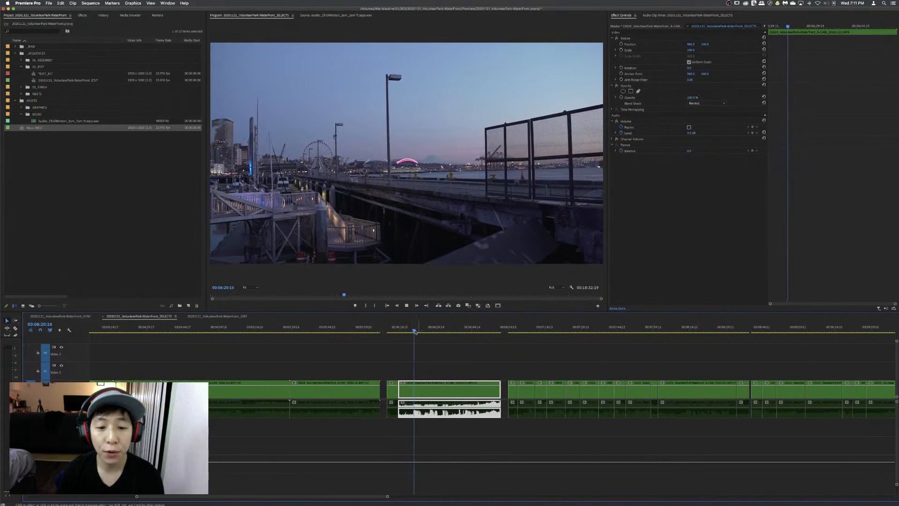
- Review the pan across the dusk pier and cut the clip at about 00:06:24
left_click(420, 330)
mouse_move(420, 331)
left_mouse_down()
mouse_move(432, 330)
mouse_move(423, 330)
left_mouse_up()
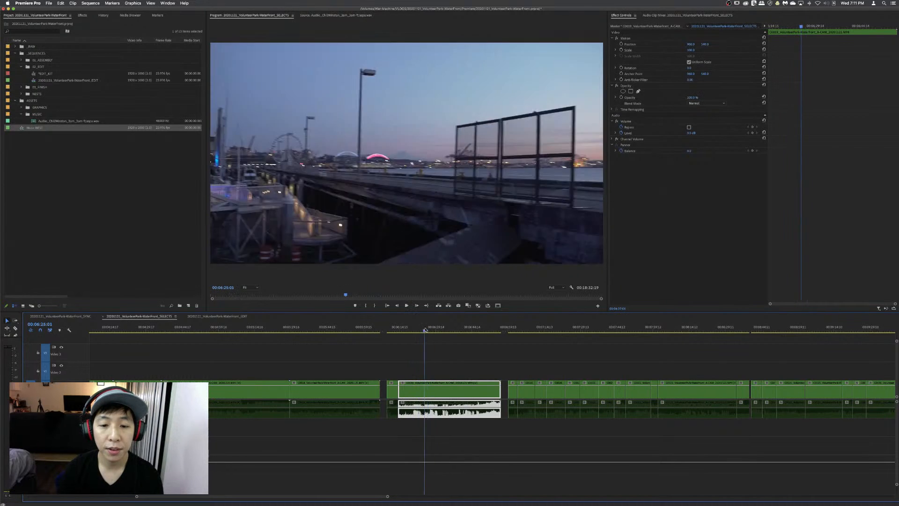
key("space")
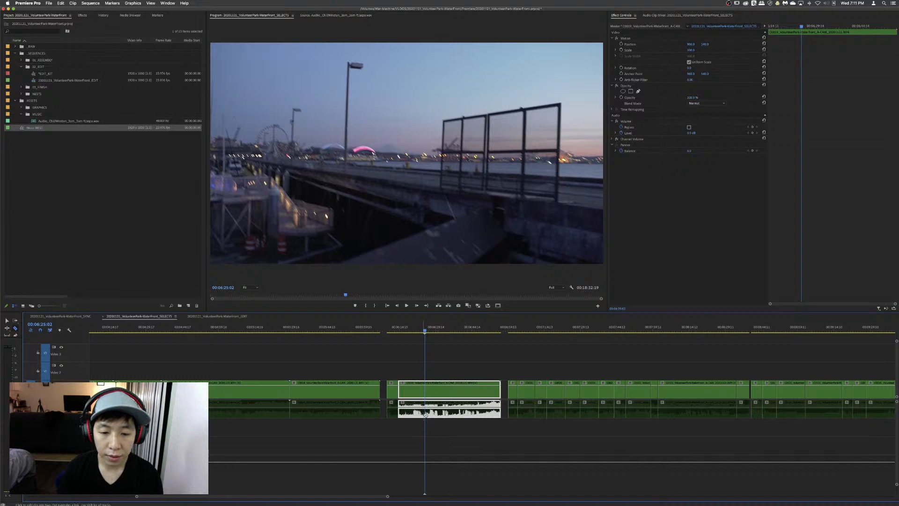
left_click(424, 413)
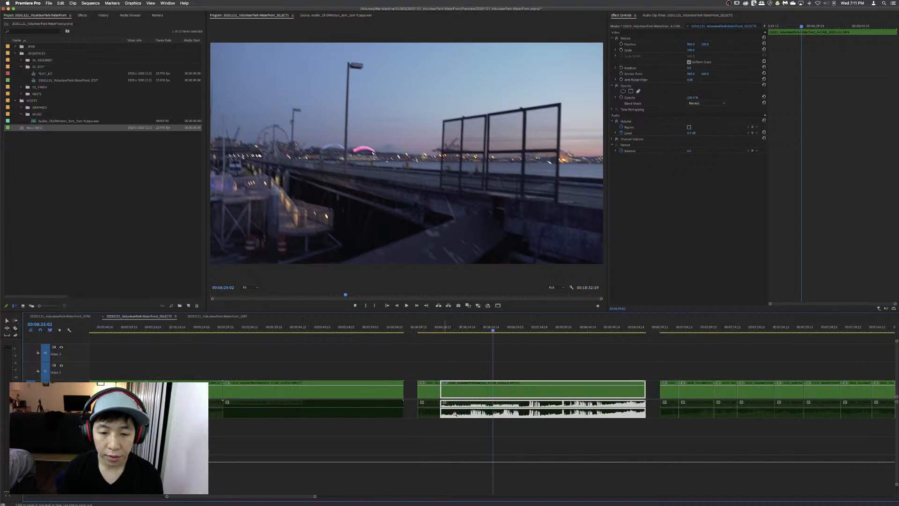
left_click(491, 414)
key("v")
- Skim the last dusk pier piece and ripple-trim about 11.5 seconds off its opening in two passes
left_click(504, 323)
key("space")
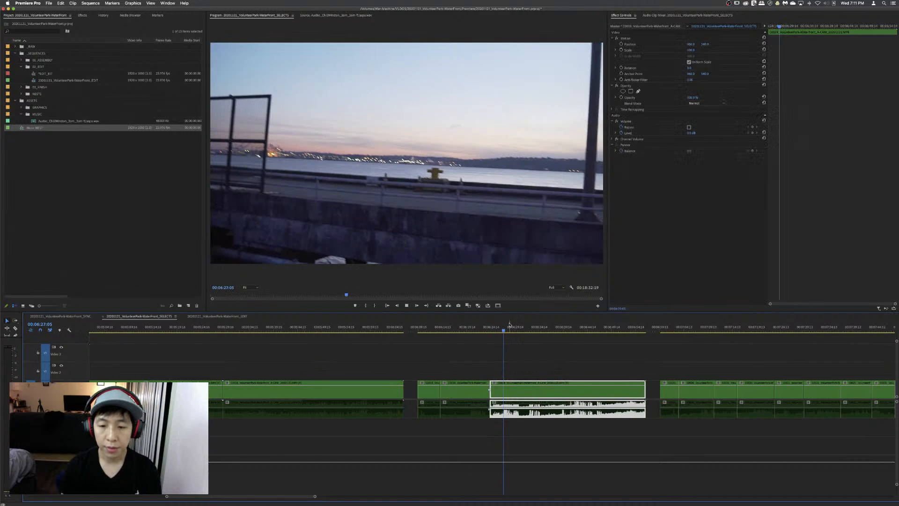
left_click_drag(509, 325, 525, 327)
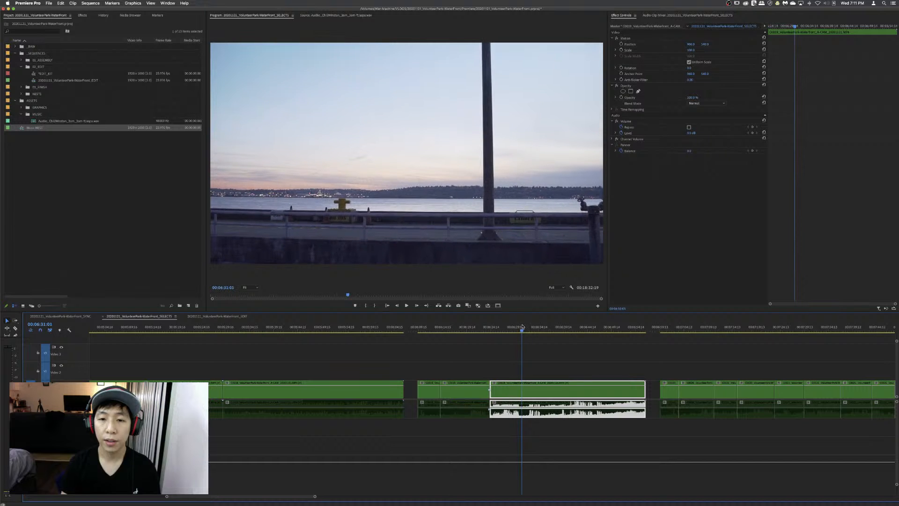
key("q")
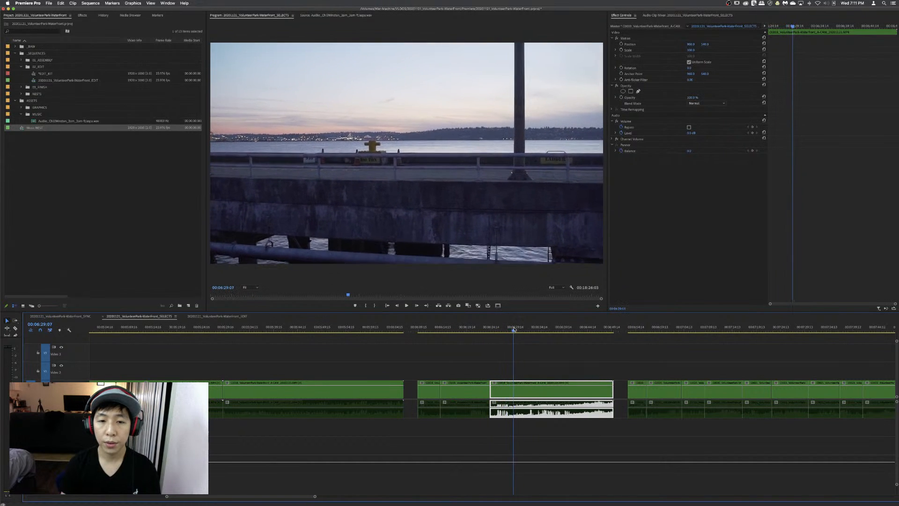
key("q")
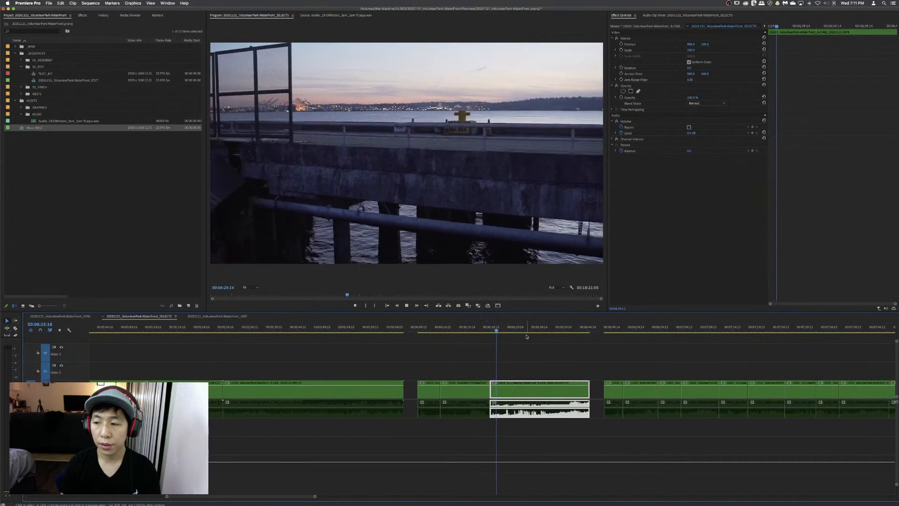
- Step frame by frame through the start of the last dusk pier piece and ripple-trim about 1 second more off it
key("Left")
key("Left")
key("Left")
key("Left")
key("Left")
key("Left")
key("Left")
key("Left")
key("Left")
key("Left")
key("Left")
key("Left")
key("Left")
key("Left")
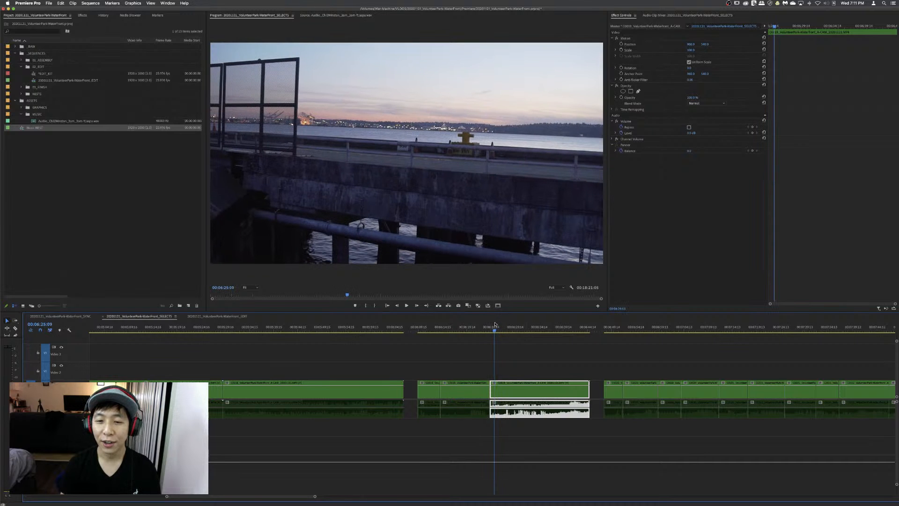
key("Right")
key("Right")
key("Right")
key("Right")
key("Right")
key("Right")
key("Right")
key("Right")
key("Right")
key("Right")
key("Left")
key("Left")
key("Left")
key("Left")
key("Left")
key("Left")
key("Left")
key("Left")
key("Left")
key("Left")
key("Left")
key("Left")
key("q")
- Play the last dusk pier piece through and ripple-trim its end at 00:06:42:18
key("space")
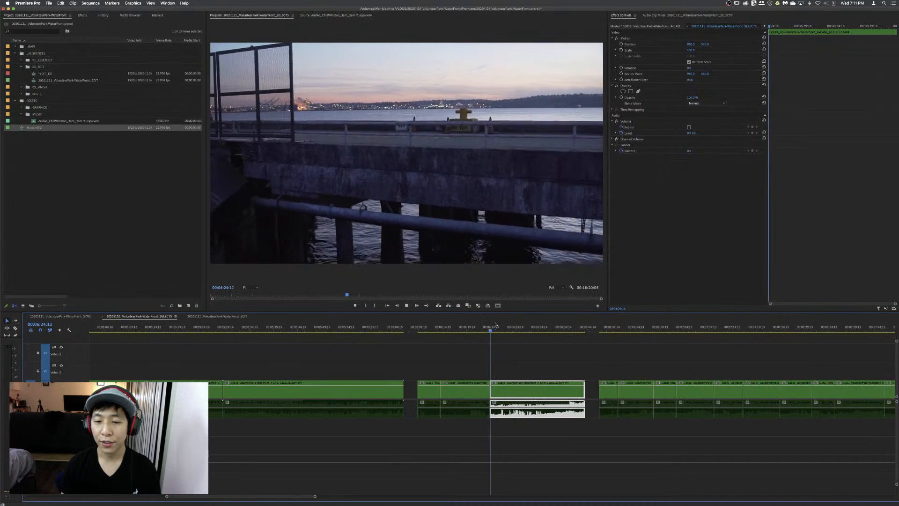
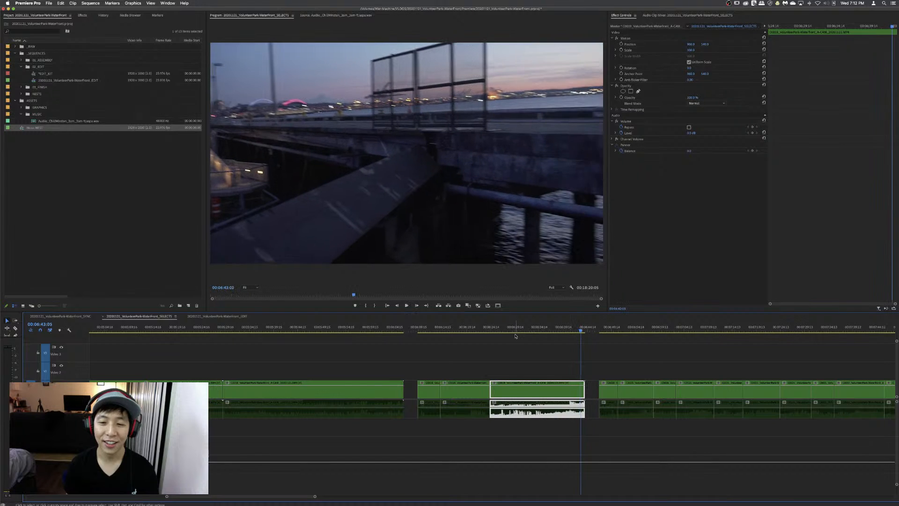
key("Left")
key("Left")
key("Left")
key("Left")
key("Left")
key("Left")
key("Left")
key("Left")
key("Left")
key("Left")
key("Left")
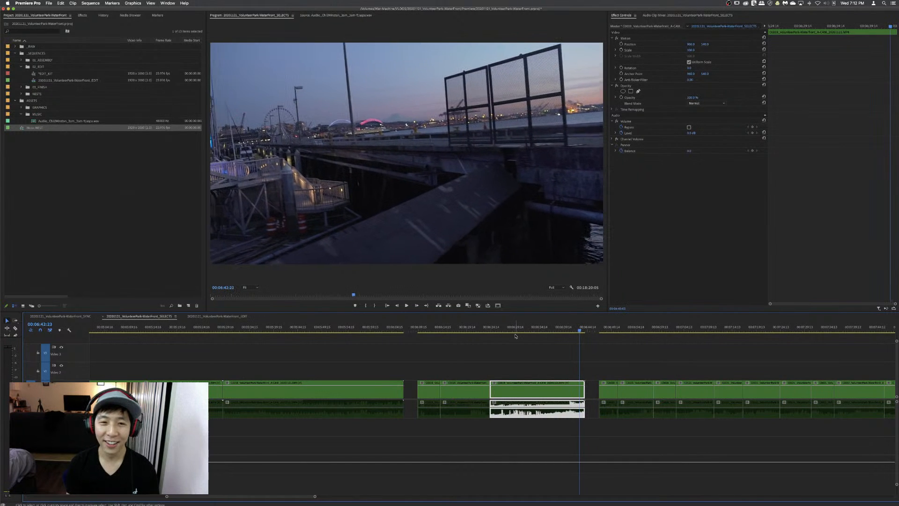
key("w")
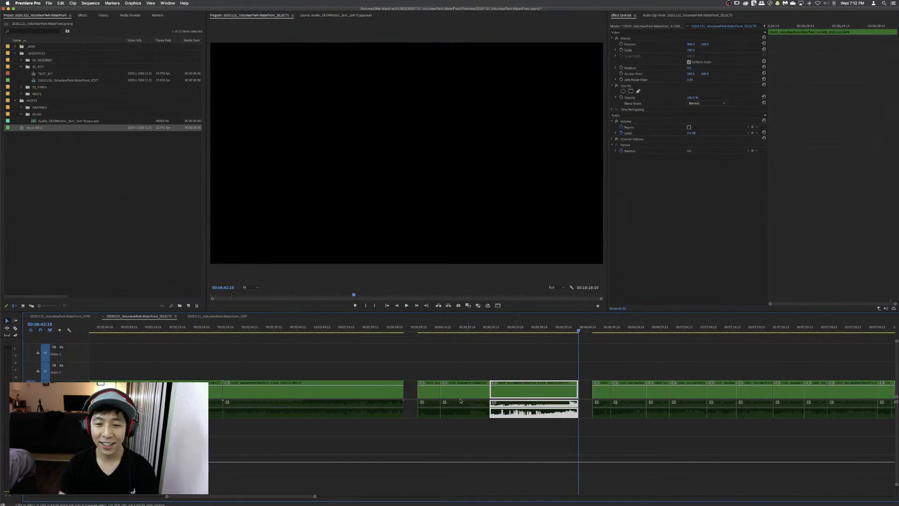
- Copy the group of three trimmed dusk pier clips to the end of the EDIT sequence
left_click_drag(418, 359, 518, 438)
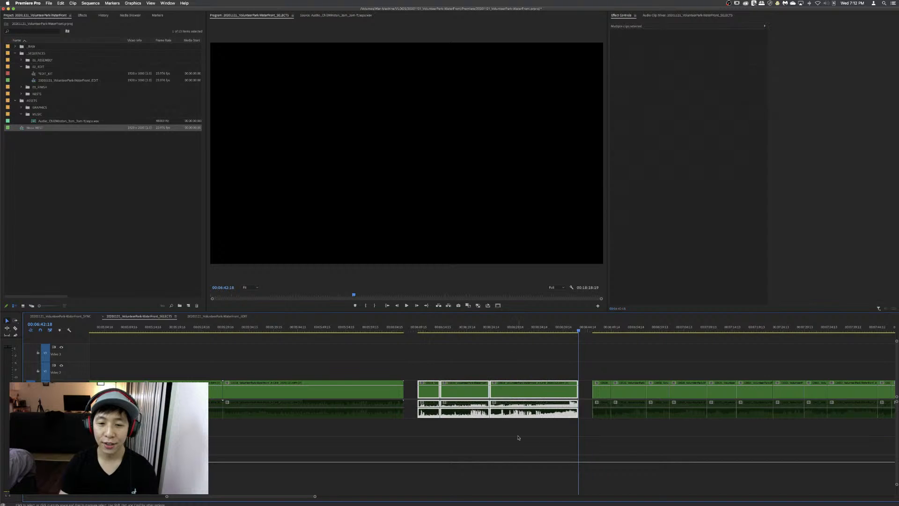
left_click(234, 318)
key("super+v")
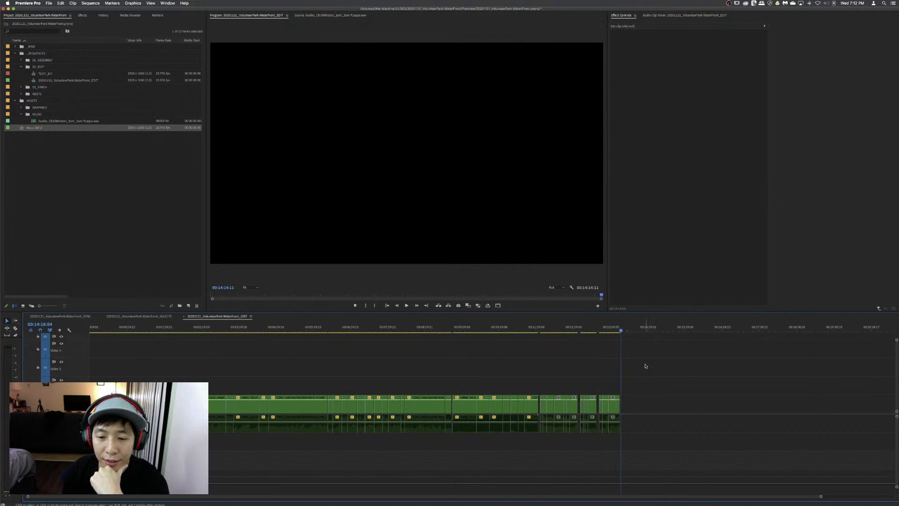
- Return to the SELECTS sequence, select the long plaza clip before the pier group, and review it from its start
left_click(139, 317)
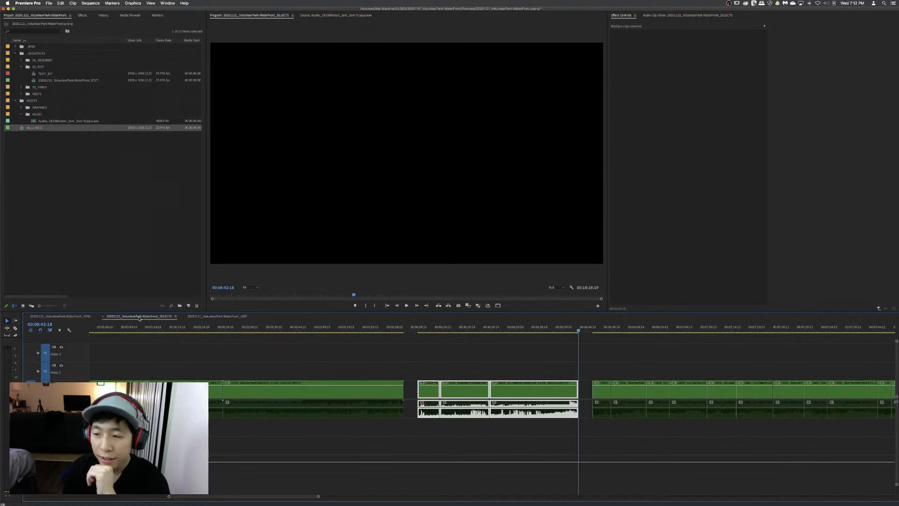
left_click(307, 355)
left_click(232, 332)
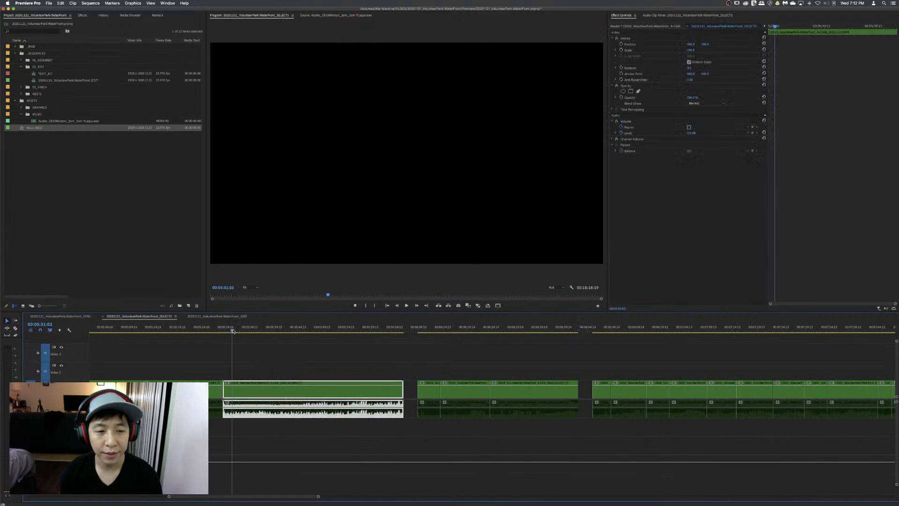
key("z")
left_click(309, 359, "alt")
left_click(518, 368, "alt")
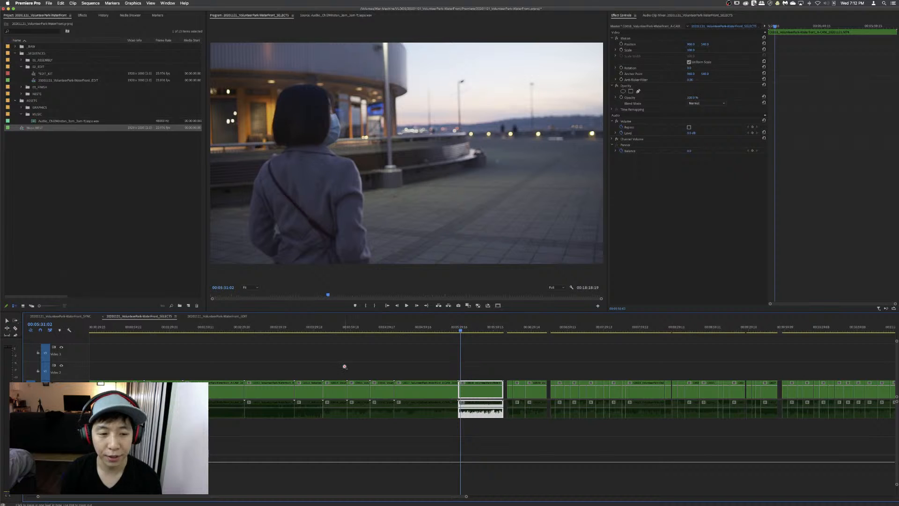
left_click(504, 384)
key("Up")
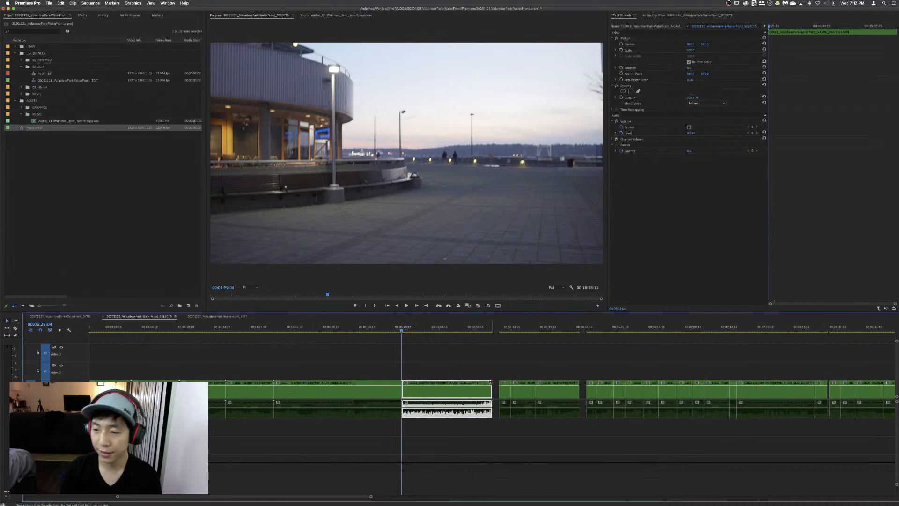
key("space")
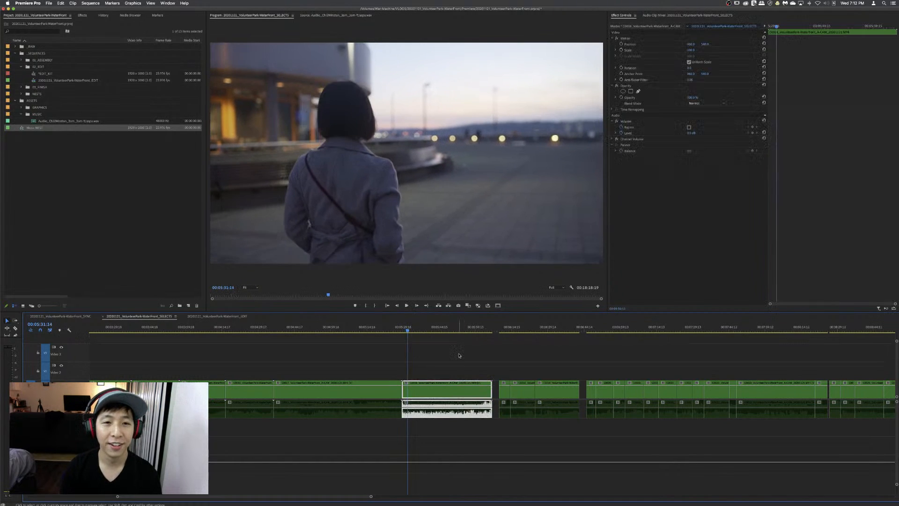
- Step back to where the woman enters the plaza shot and ripple-trim about 1 second off the clip's opening
key("Left")
key("Left")
key("Left")
key("Left")
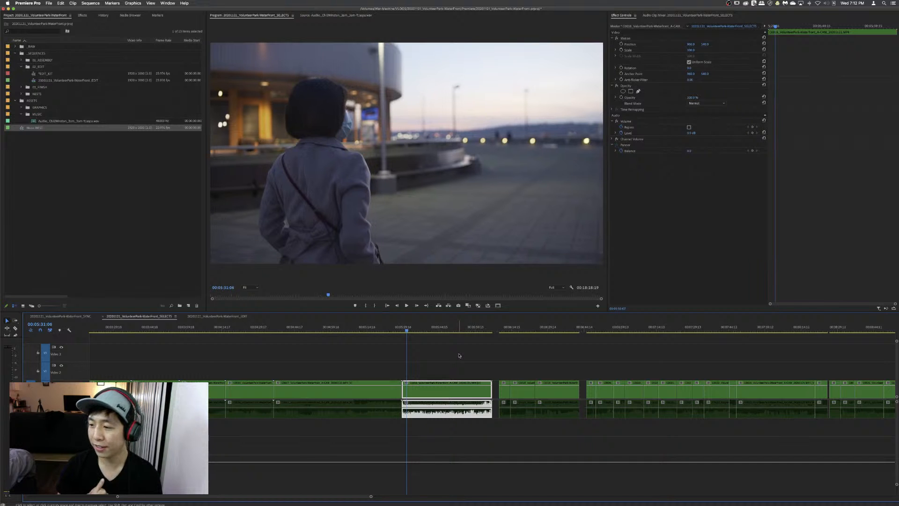
key("Left")
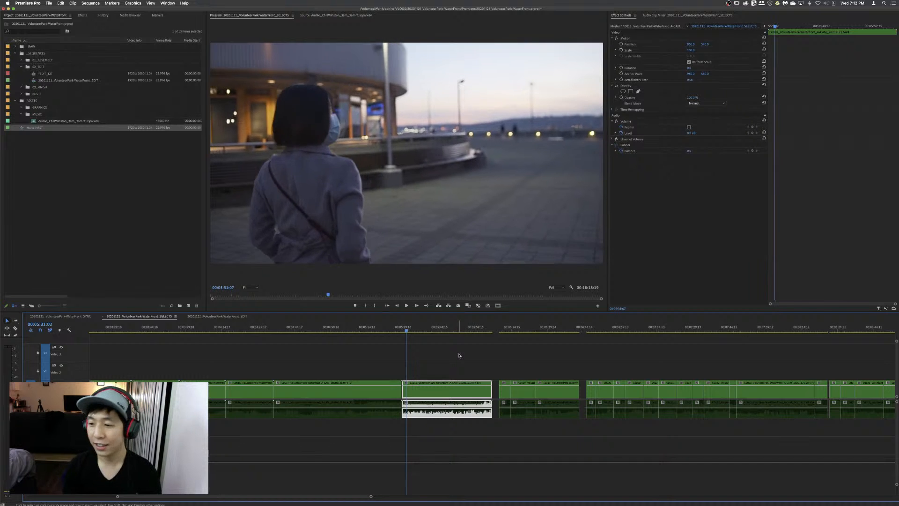
key("Left")
key("Left")
key("Left")
key("Left")
key("Left")
key("Left")
key("Left")
key("Left")
key("Left")
key("Left")
key("Left")
key("Left")
key("Left")
key("Left")
key("Left")
key("Left")
key("Left")
key("Left")
key("Left")
key("Left")
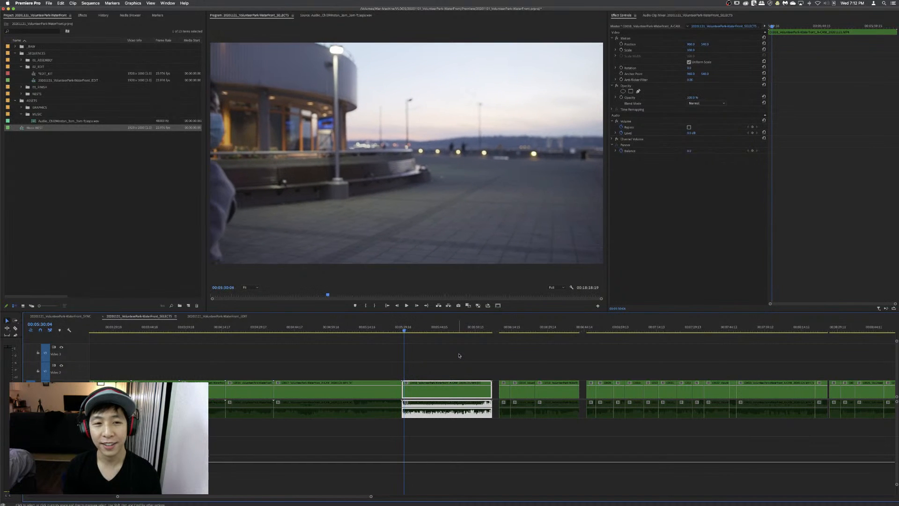
key("Right")
key("Right")
key("q")
- Play the trimmed plaza clip and cut it at 00:05:33:05
key("space")
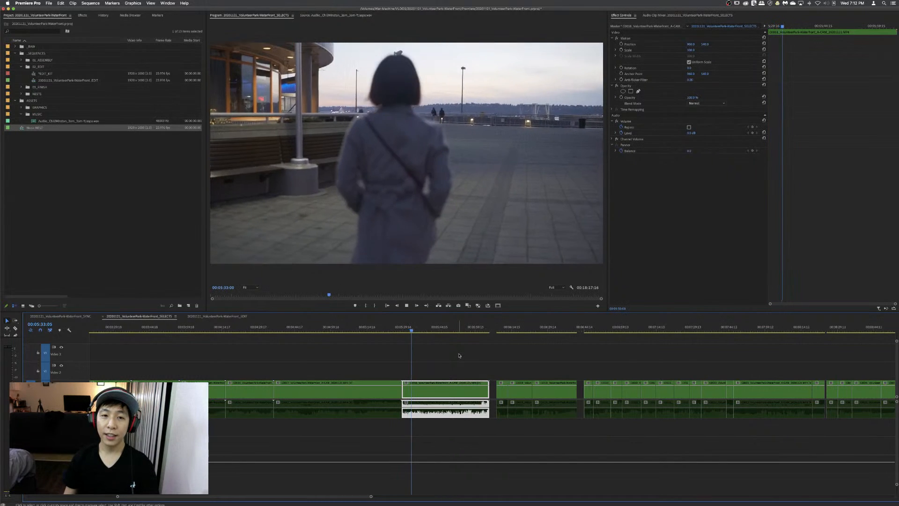
key("Up")
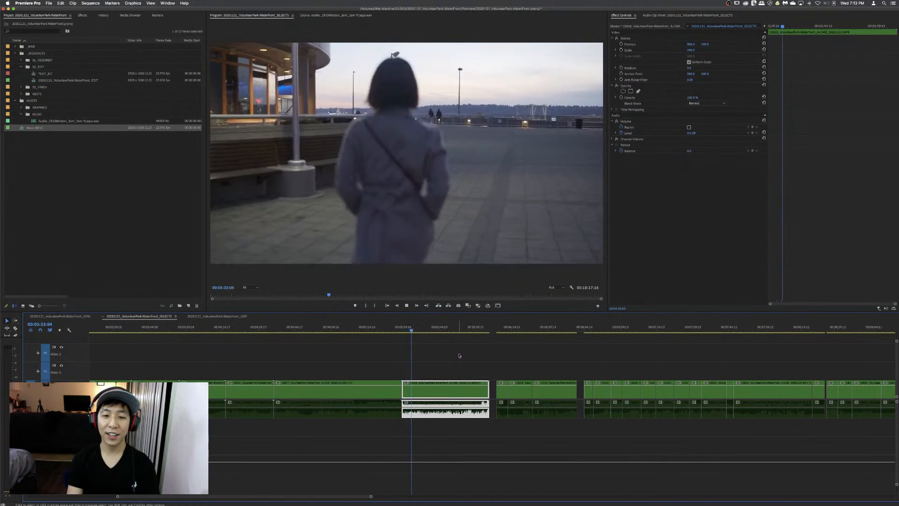
key("space")
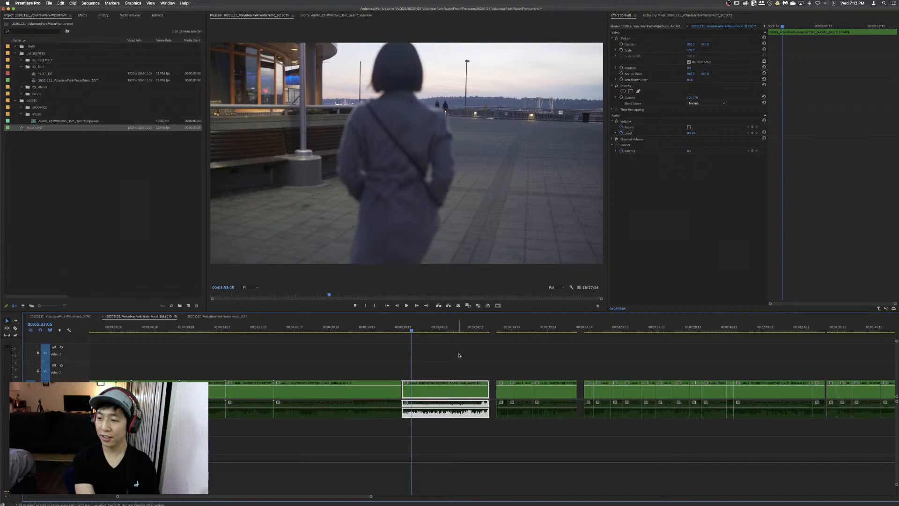
key("super+k")
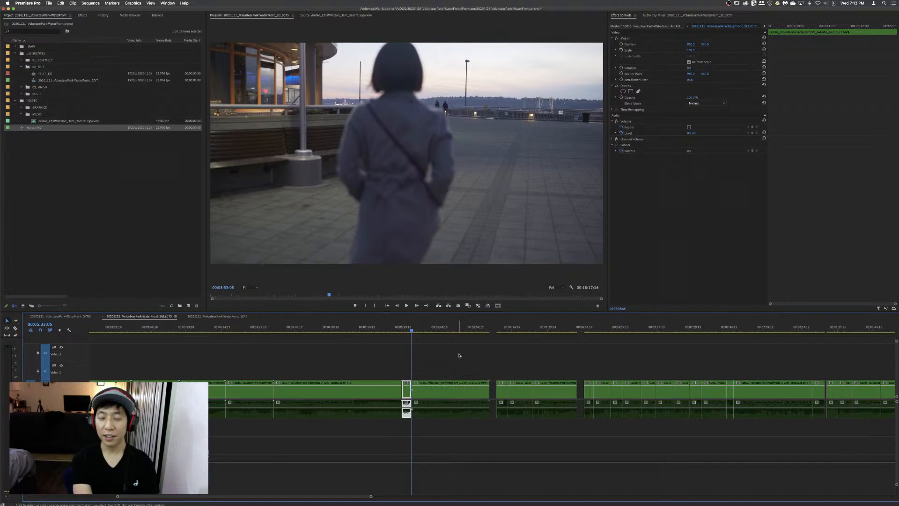
- Review the second piece of the plaza clip and ripple-trim about 2 seconds off its opening
key("space")
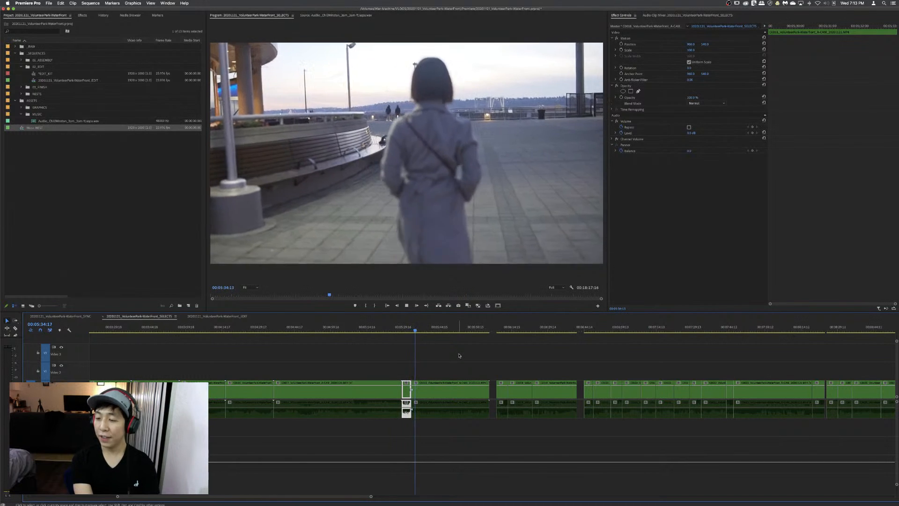
key("space")
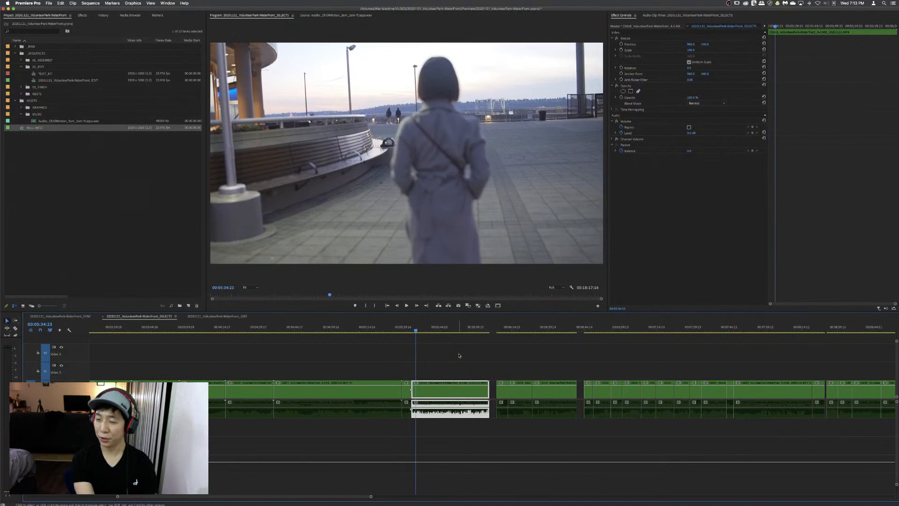
key("space")
key("space")
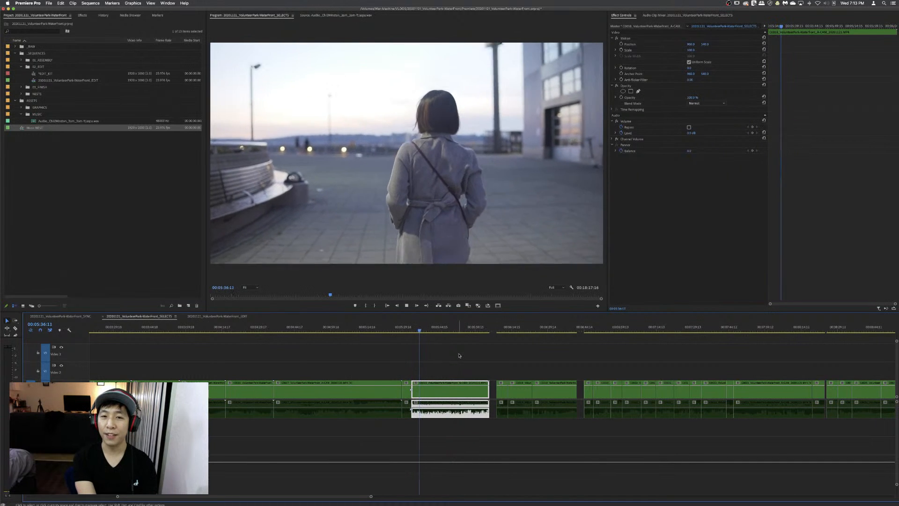
key("l")
key("j")
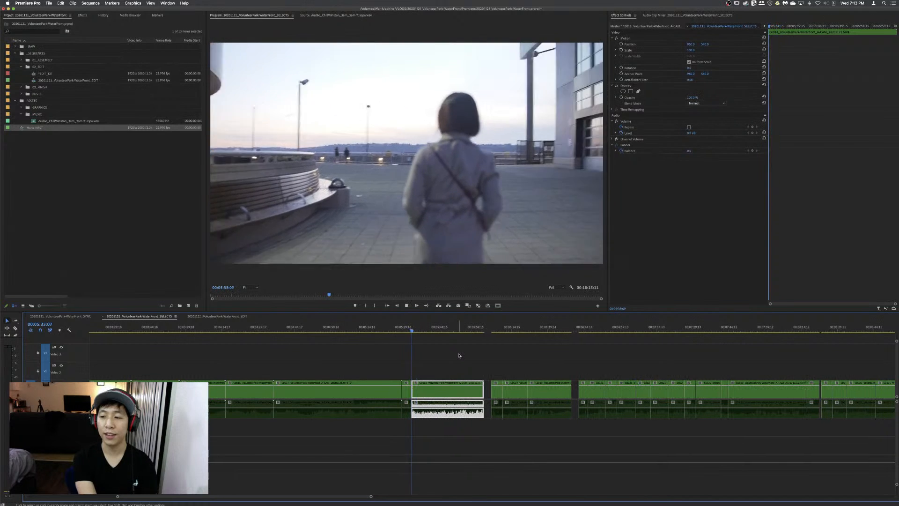
- Play the second piece of the plaza clip, shuttle back and forth around 00:05:51, and cut it just before the woman leaves the frame
key("l")
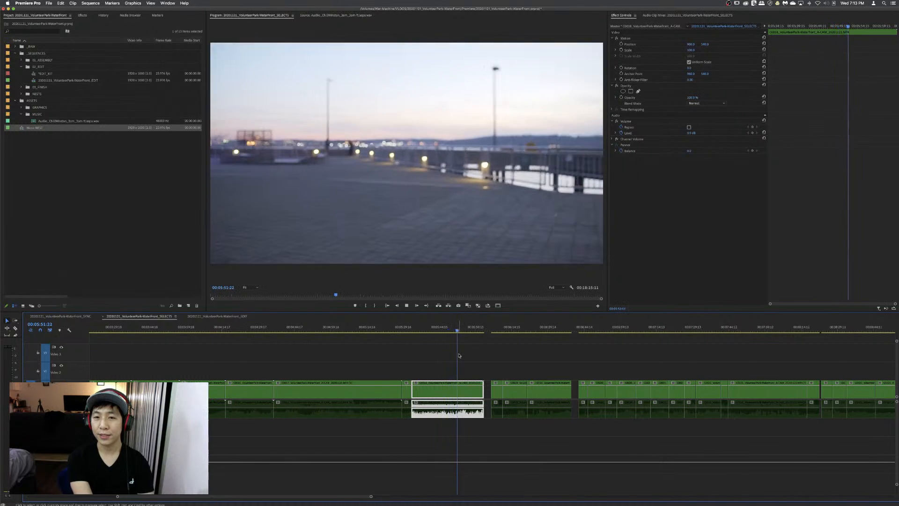
key("j")
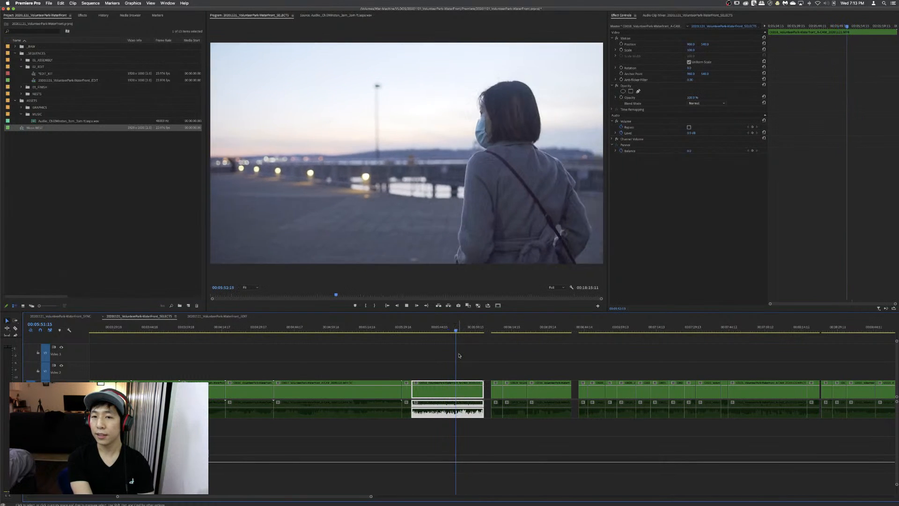
key("l")
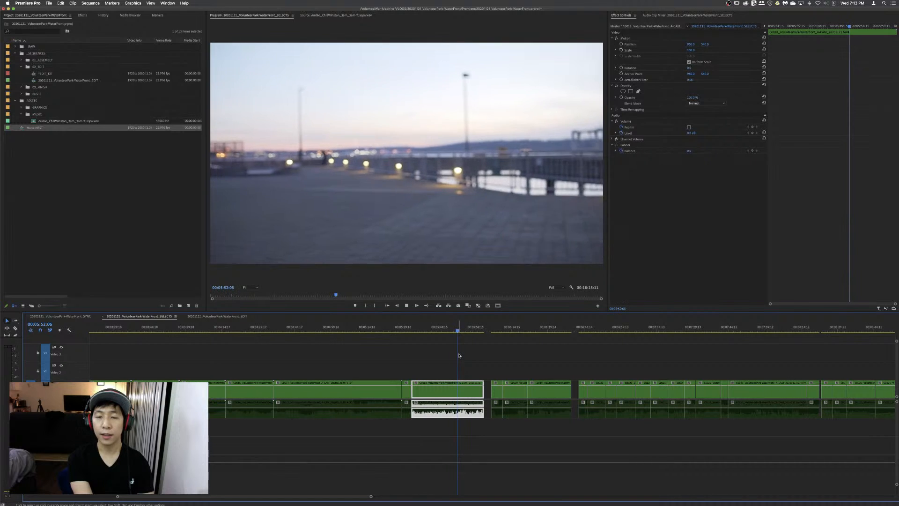
key("j")
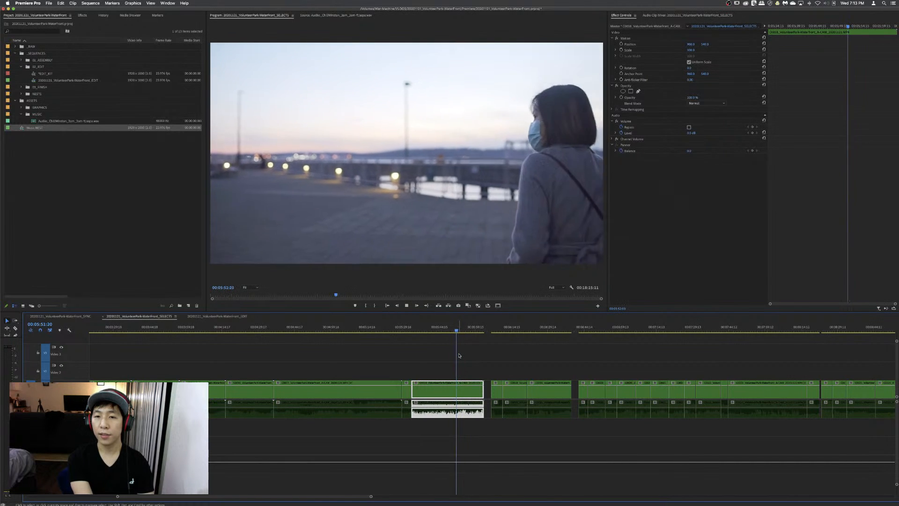
key("super+k")
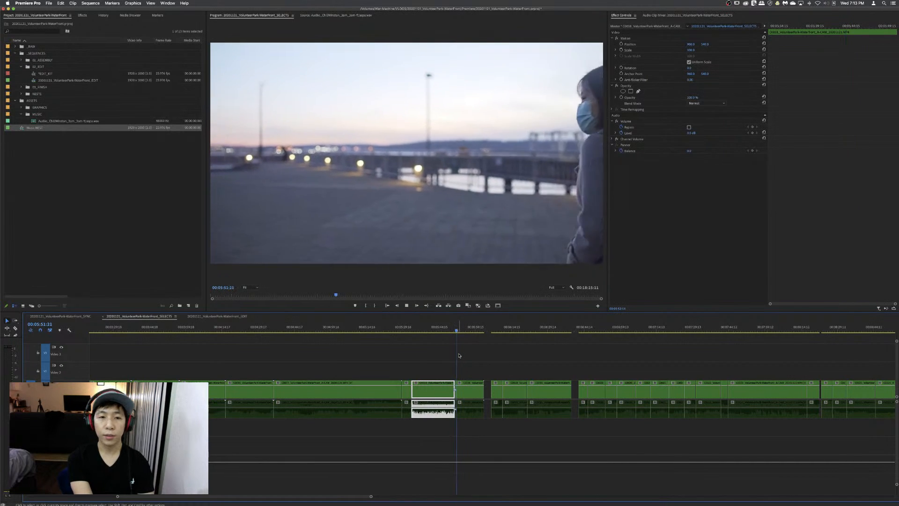
- Select the remaining plaza piece, ripple-trim about 2 seconds off its opening, and ripple-trim about 1 second off its end
key("d")
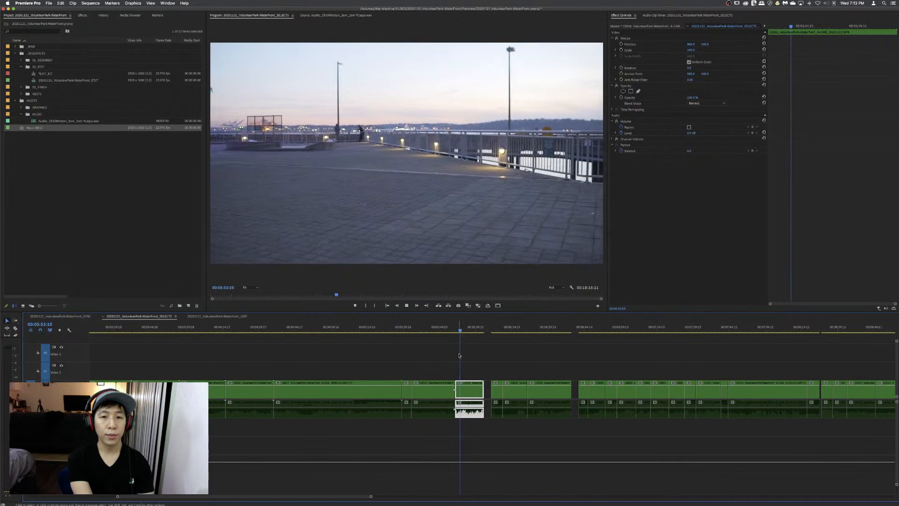
key("q")
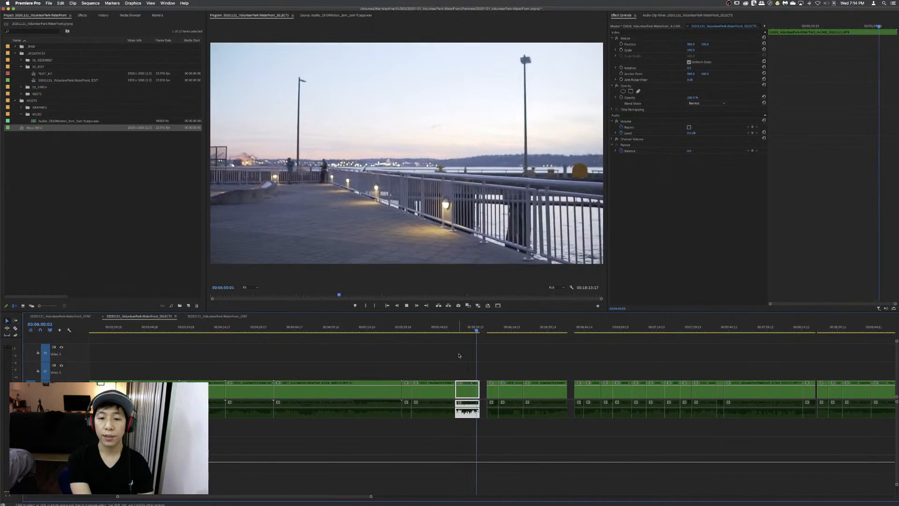
key("w")
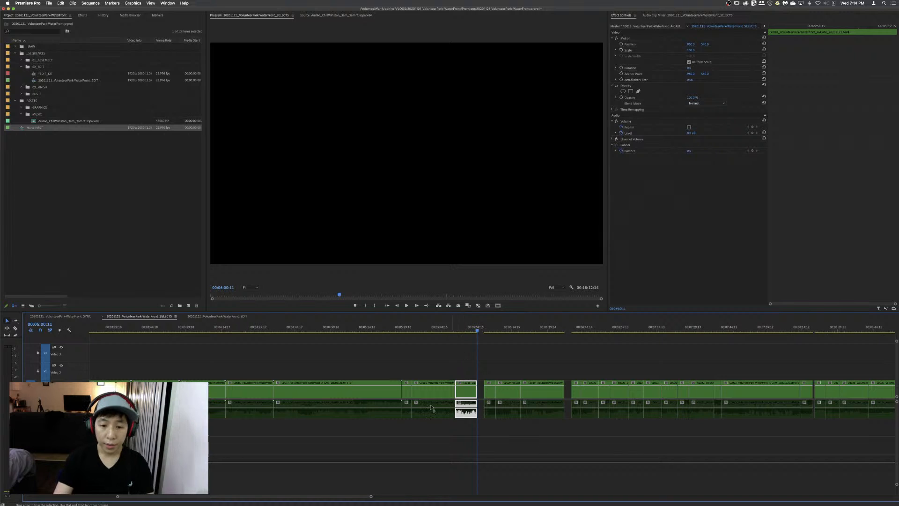
- Select every clip from the first plaza piece onward and shift them about 3 seconds later to open a gap before the plaza group
left_click(410, 396)
key("shift+2")
key("v")
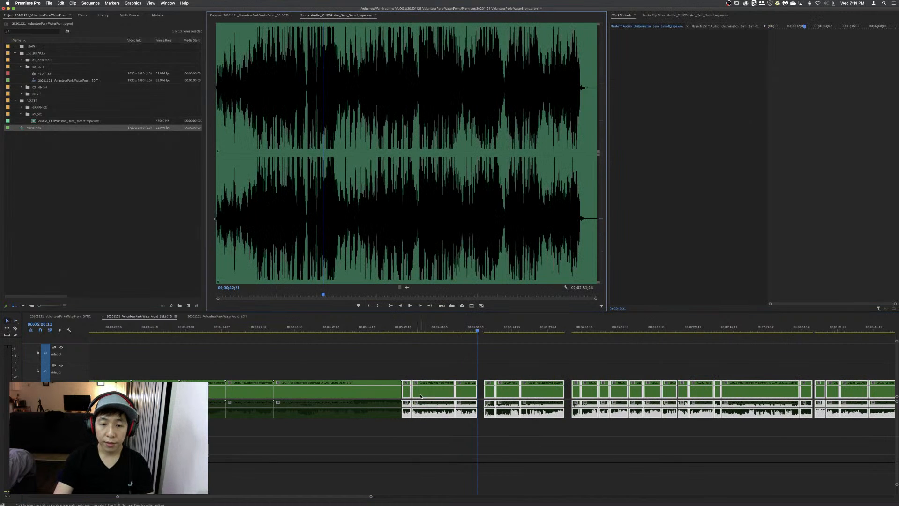
left_click_drag(422, 396, 429, 396)
- Copy the three trimmed plaza pieces from SELECTS and paste them at the end of the EDIT sequence
left_click_drag(414, 366, 469, 420)
right_click(473, 394)
left_click(457, 397)
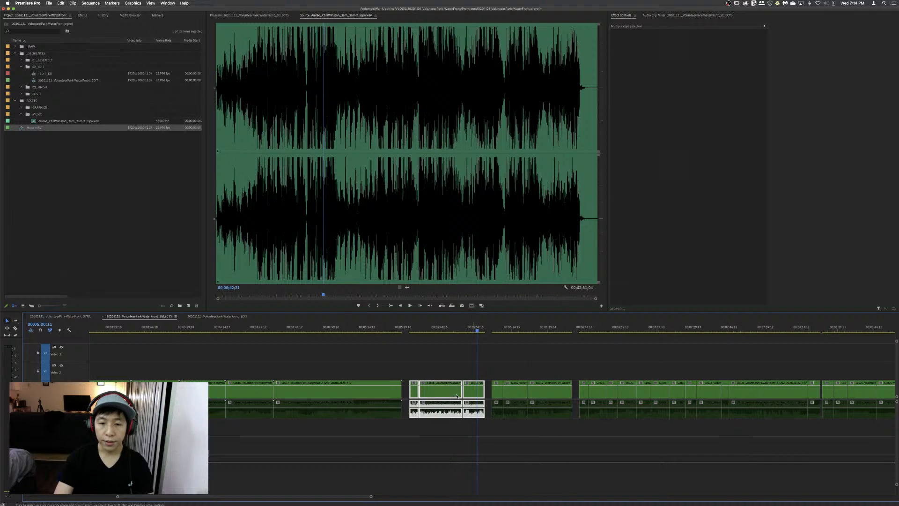
left_click(225, 317)
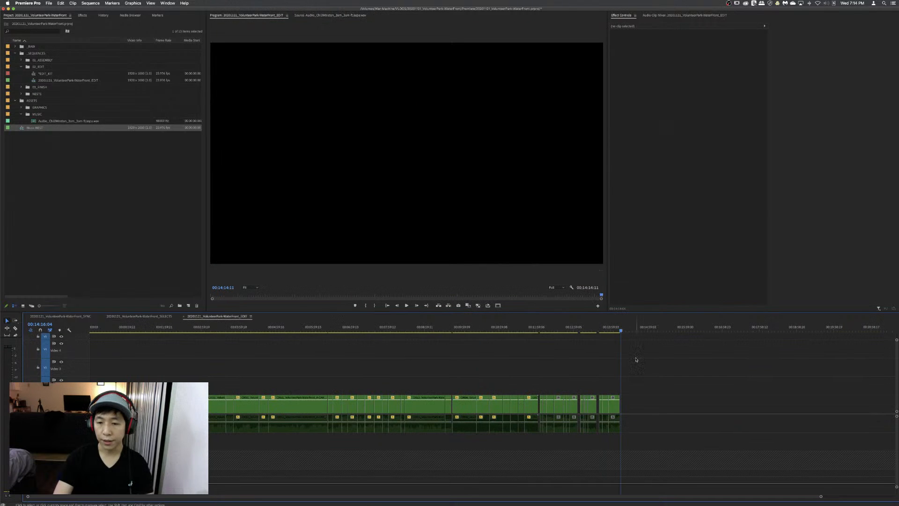
key("super+v")
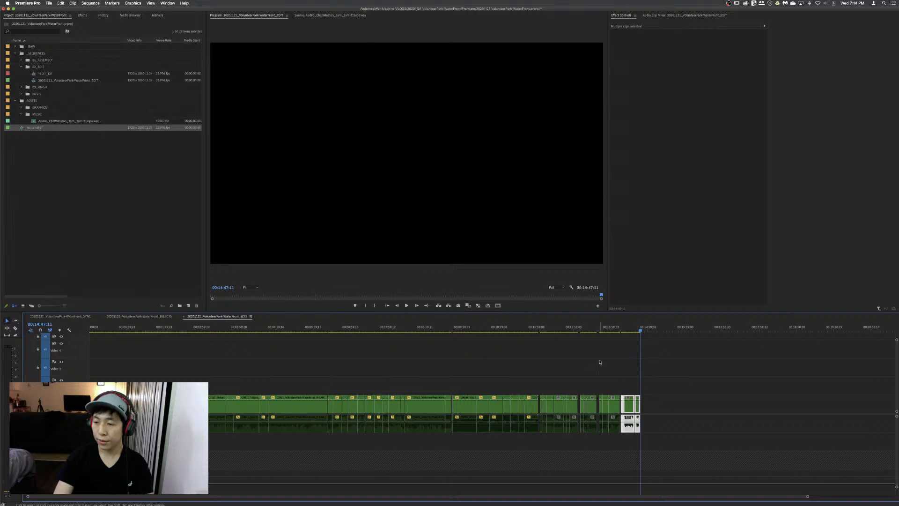
- Skim the EDIT sequence from its opening through the night street shots to the daytime park clips
left_click_drag(610, 330, 547, 329)
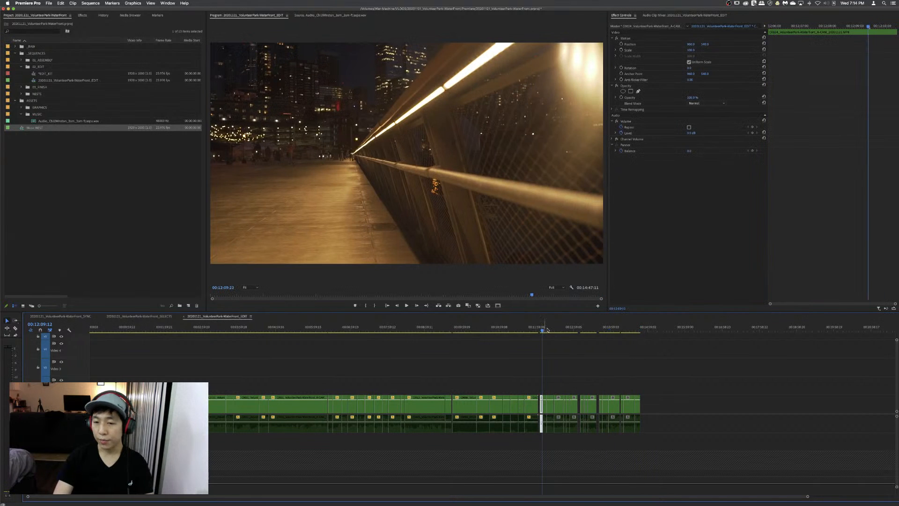
left_click(289, 365)
left_click(94, 331)
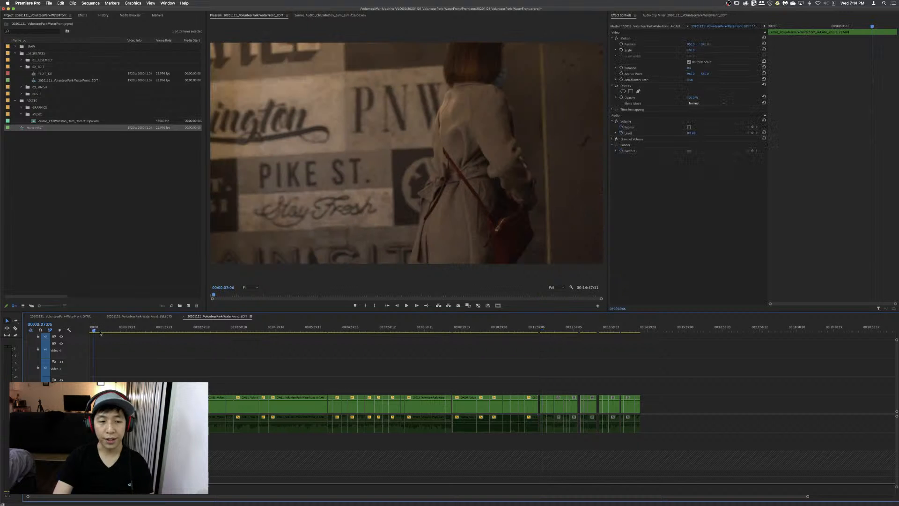
left_click(162, 378)
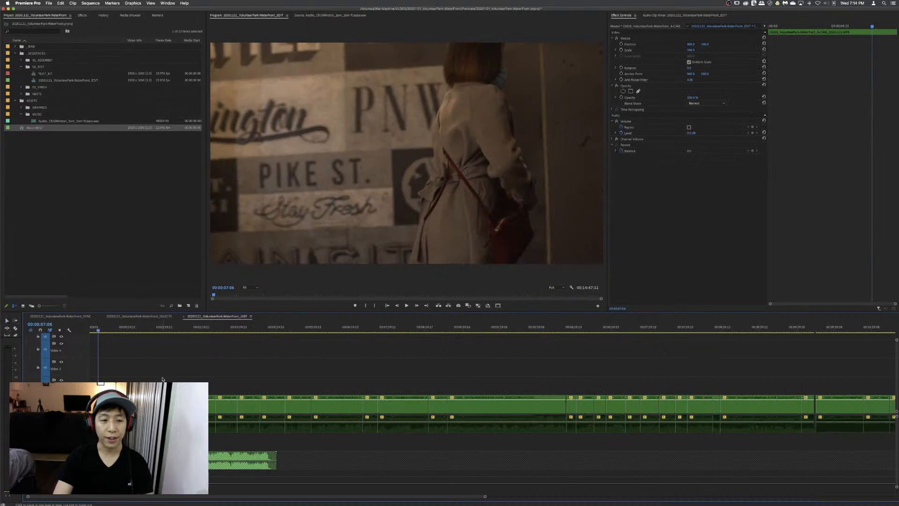
left_click(225, 329)
left_click_drag(296, 331, 326, 331)
left_click(391, 332)
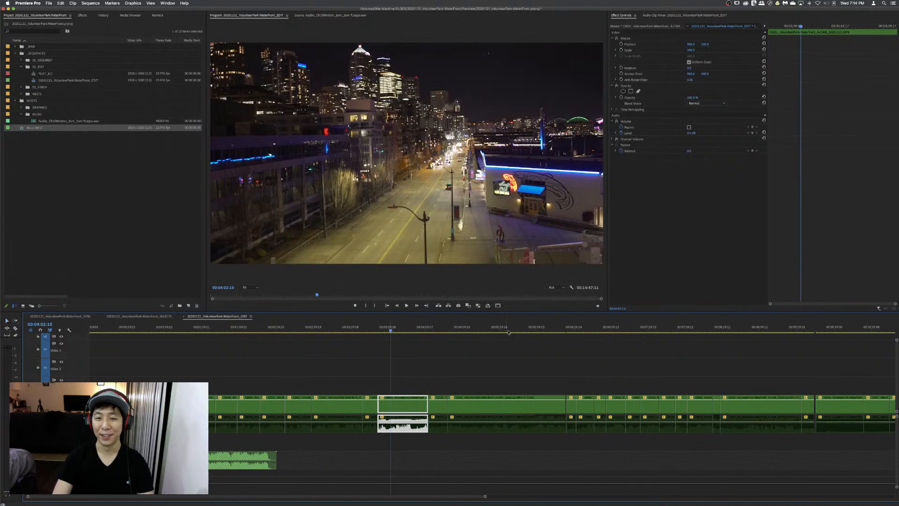
left_click(505, 358, "alt")
left_click(292, 331)
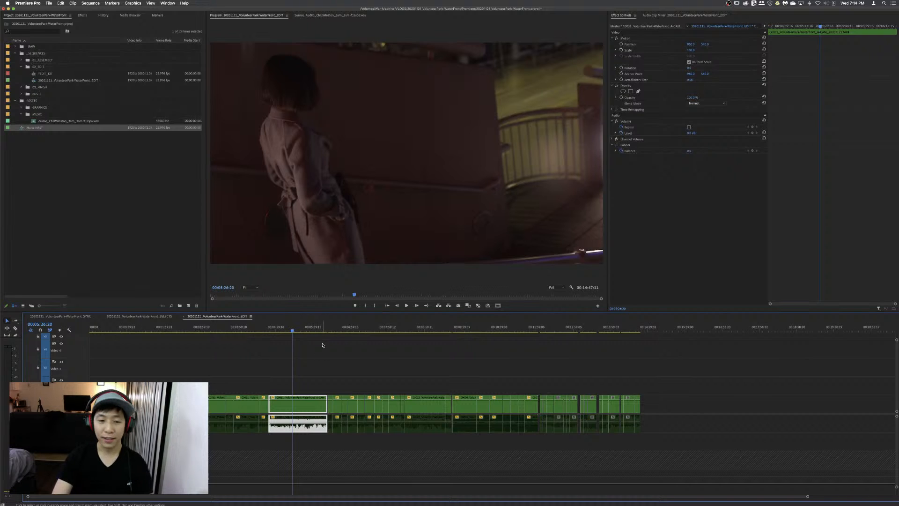
left_click_drag(327, 326, 474, 334)
- Label the group of park clips just before the night bridge shot with the Cerulean colour
left_click_drag(460, 384, 535, 450)
right_click(518, 422)
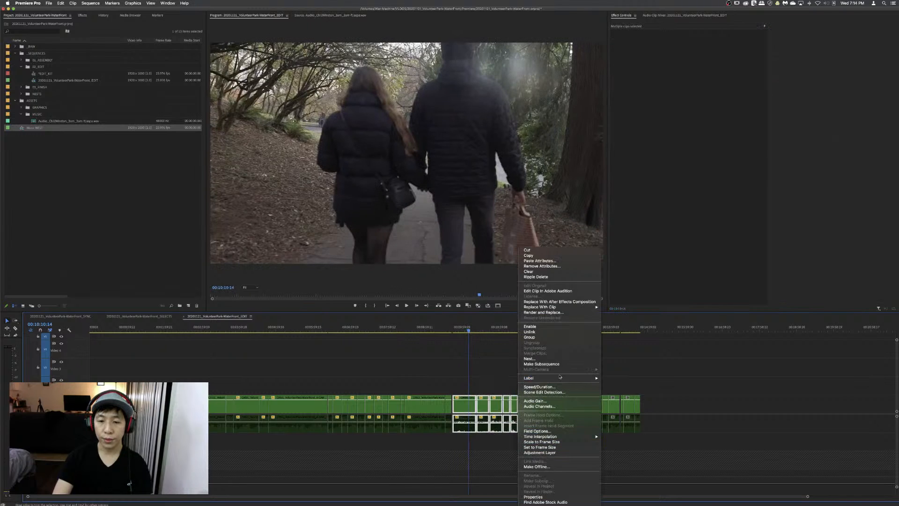
mouse_move(579, 380)
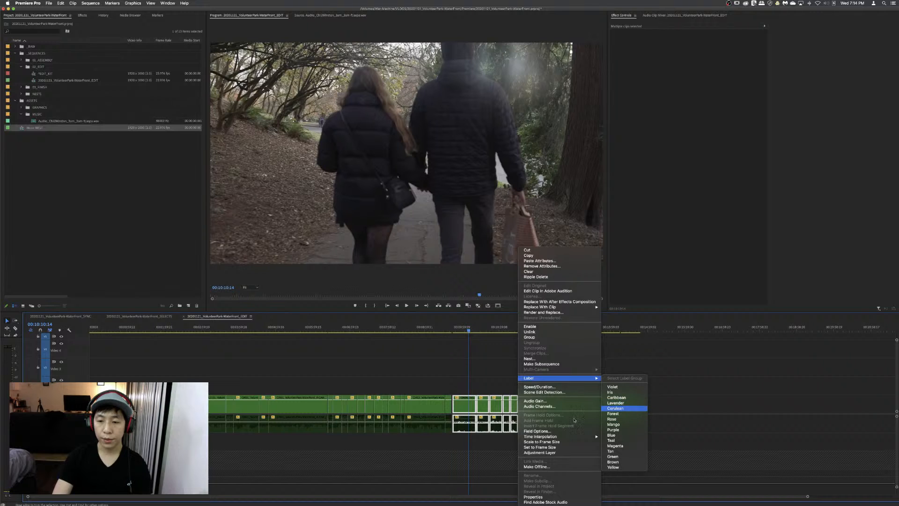
left_click(627, 408)
- Skim the clips after the Cerulean group, return the playhead to the end of the EDIT sequence, and save the project
left_click(543, 329)
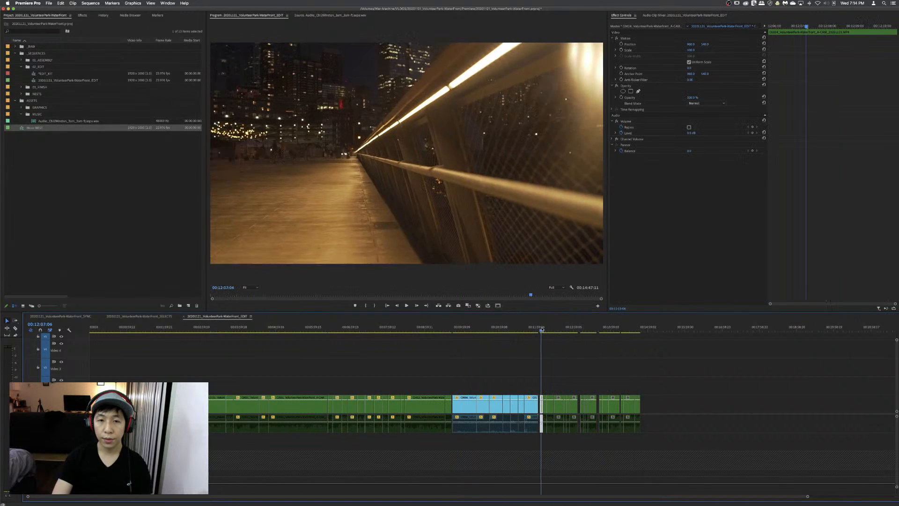
left_click_drag(544, 330, 627, 328)
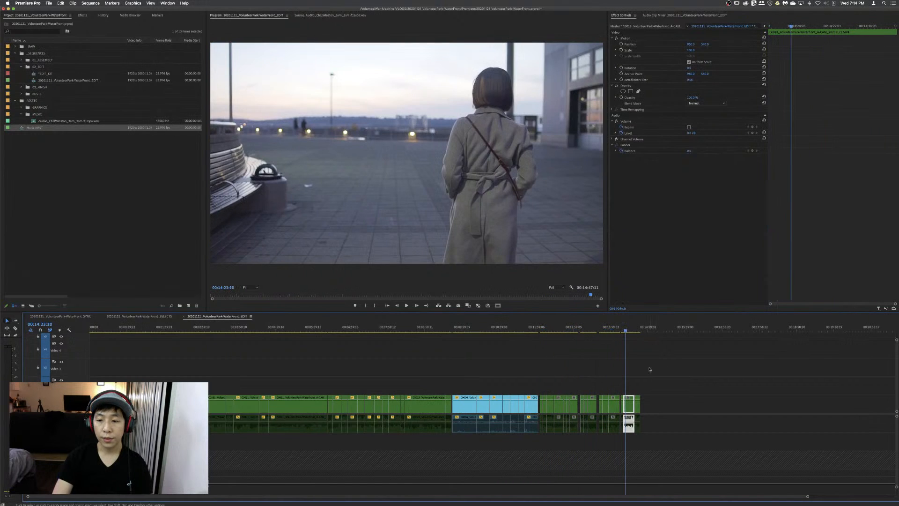
left_click(655, 348)
key("Down")
key("Down")
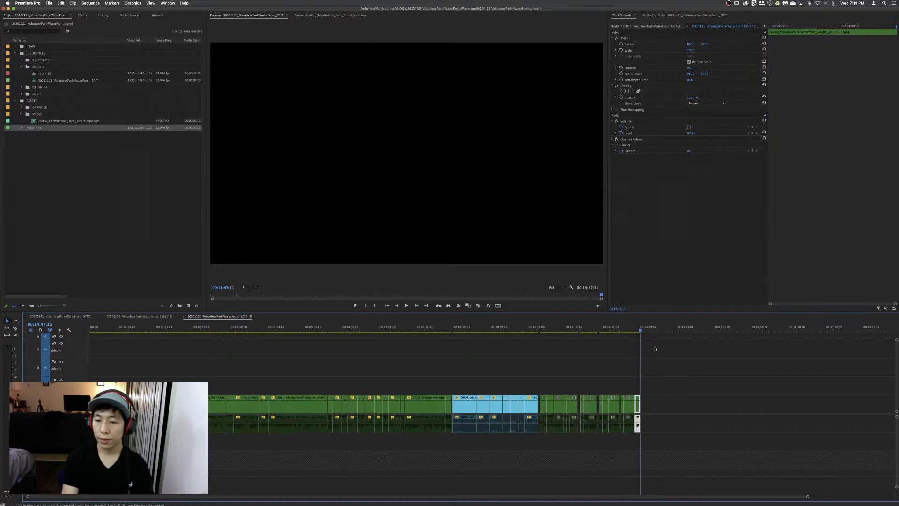
key("super+s")
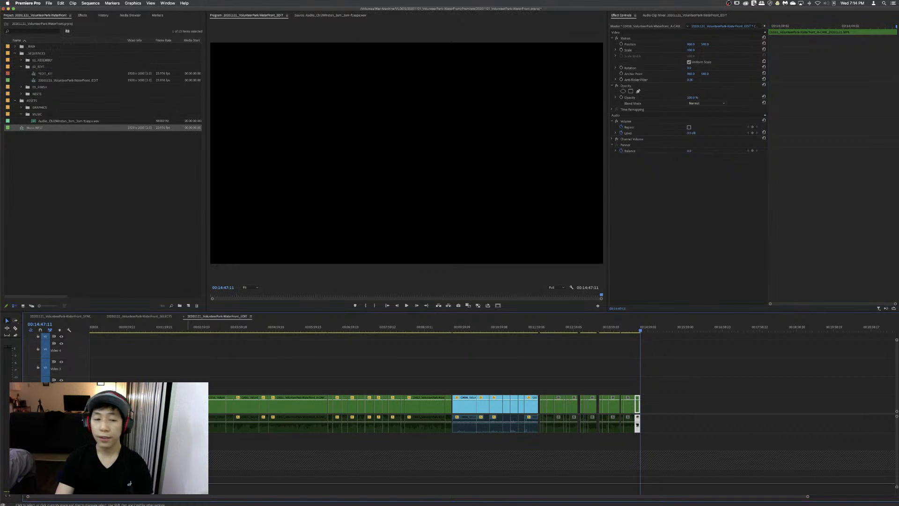
- In SELECTS, select all clips after roughly the first minute and shift them about 12 seconds later to open a gap
left_click(186, 387)
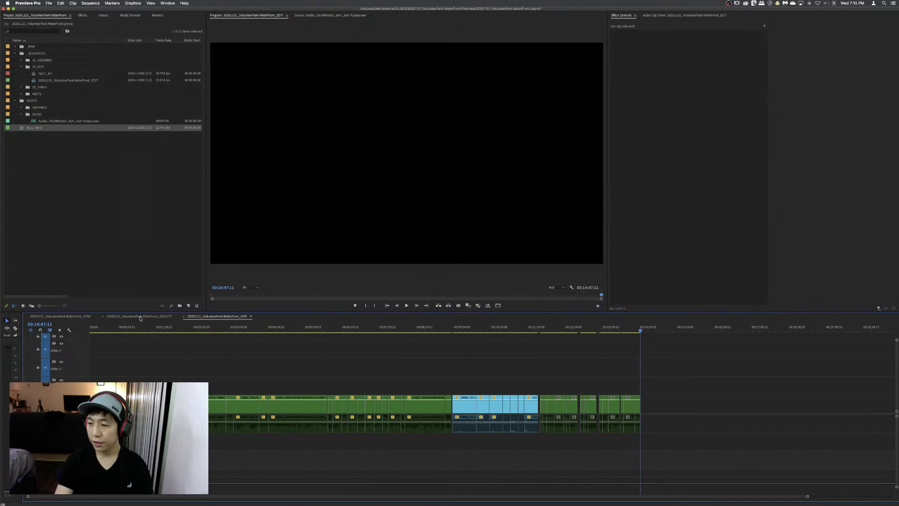
left_click(139, 317)
left_click(452, 353)
key("z")
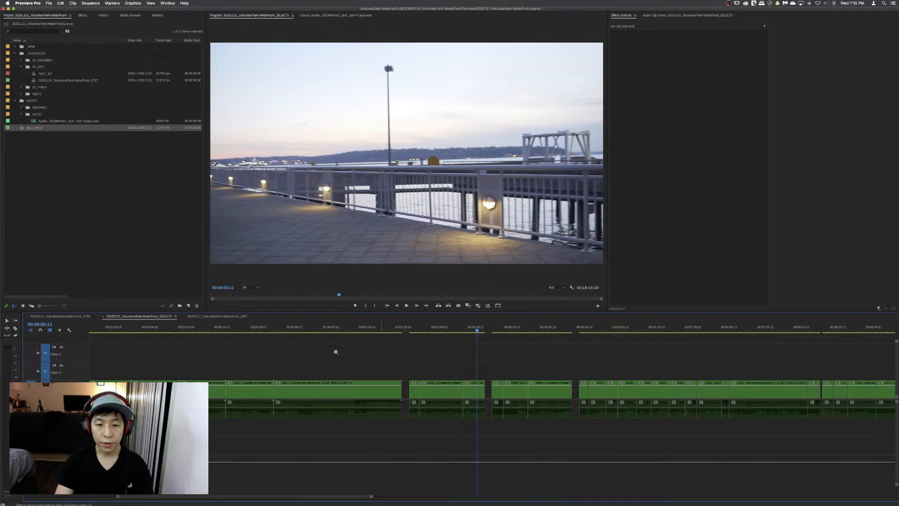
left_click(333, 351, "alt")
left_click(253, 354)
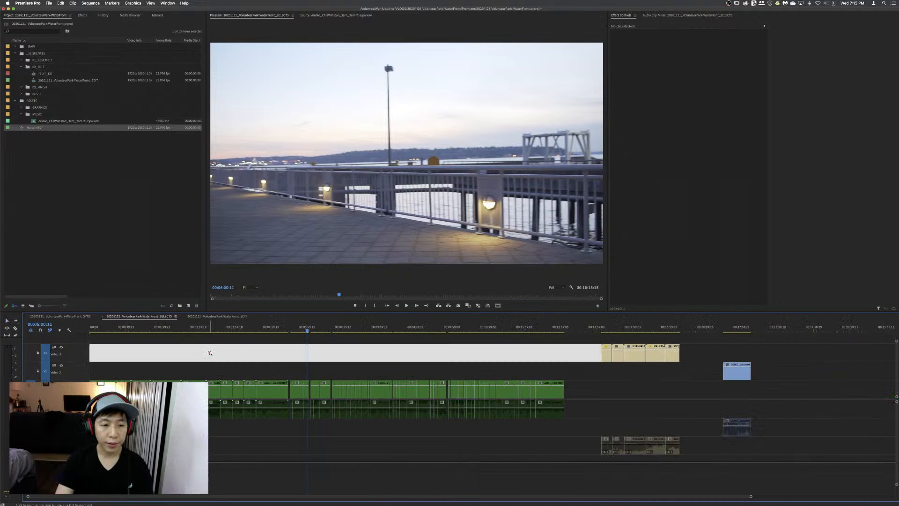
key("a")
left_click(253, 354)
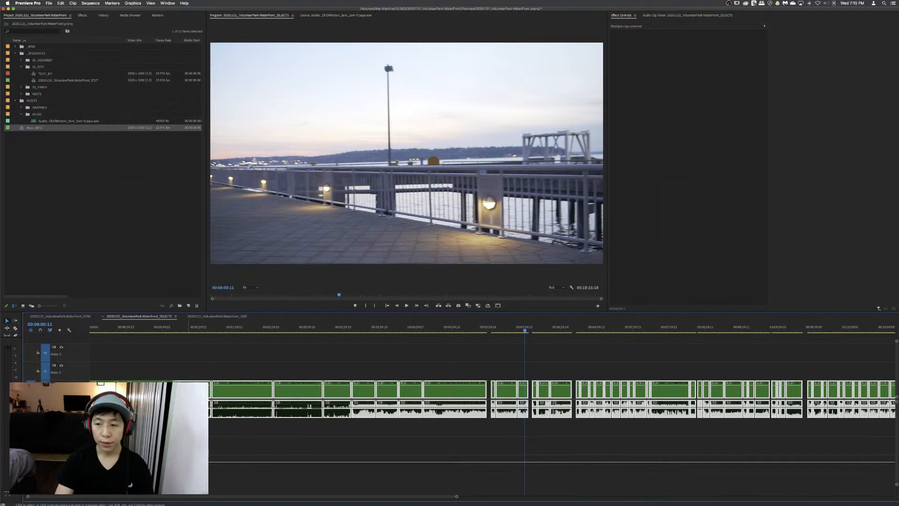
left_click_drag(273, 349, 287, 347)
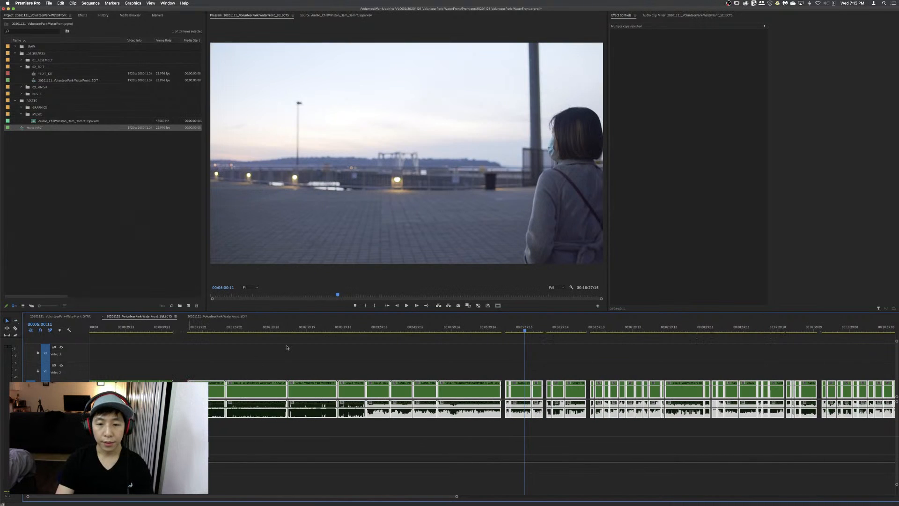
- Move the brown-jacket park clip at 00:01:41:18 back into the opened gap and select it for copying
left_click(414, 358, "alt")
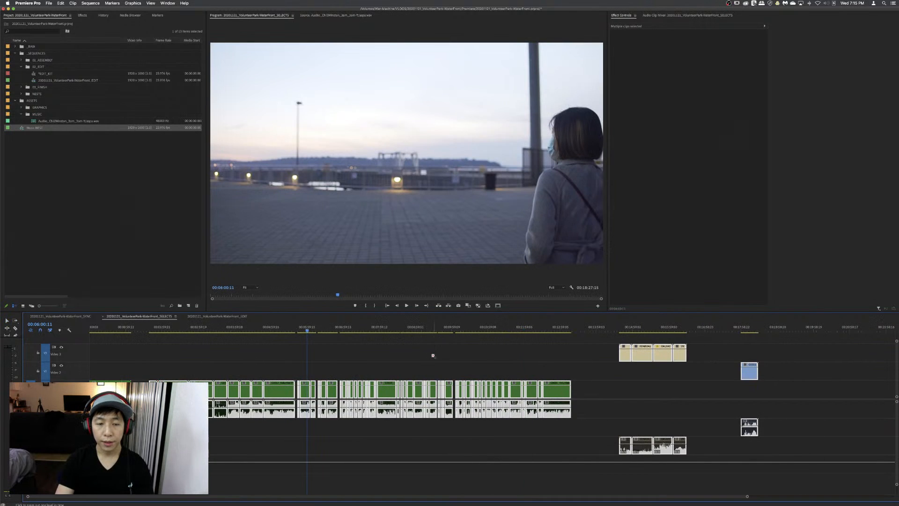
left_click(329, 355)
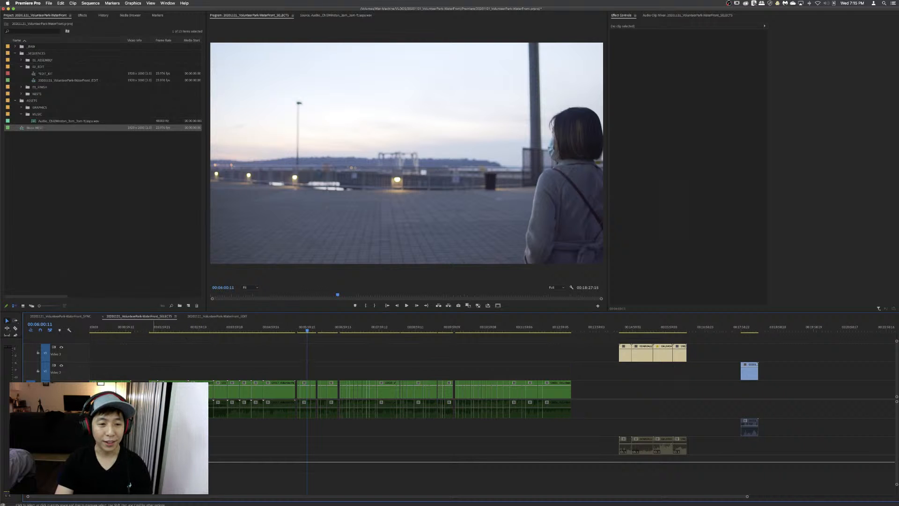
key("z")
left_click(160, 361)
left_click(213, 328)
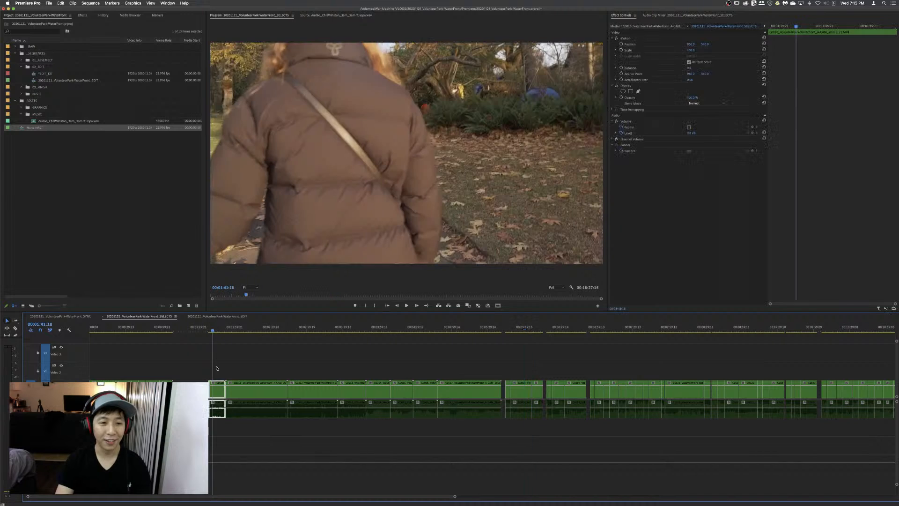
left_click_drag(216, 398, 180, 394)
left_click(180, 360)
left_click(181, 391)
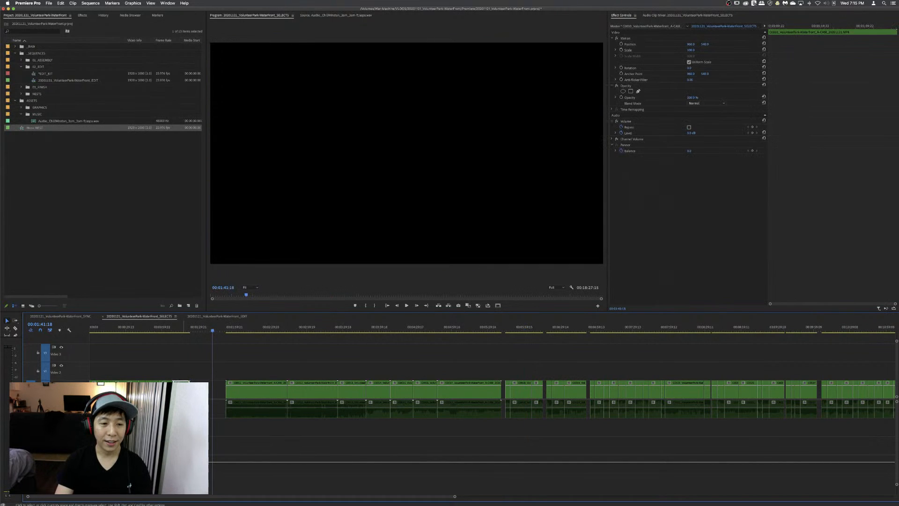
- Paste the copied park clip at the end of the EDIT sequence and move it about 7 seconds later
left_click(224, 317)
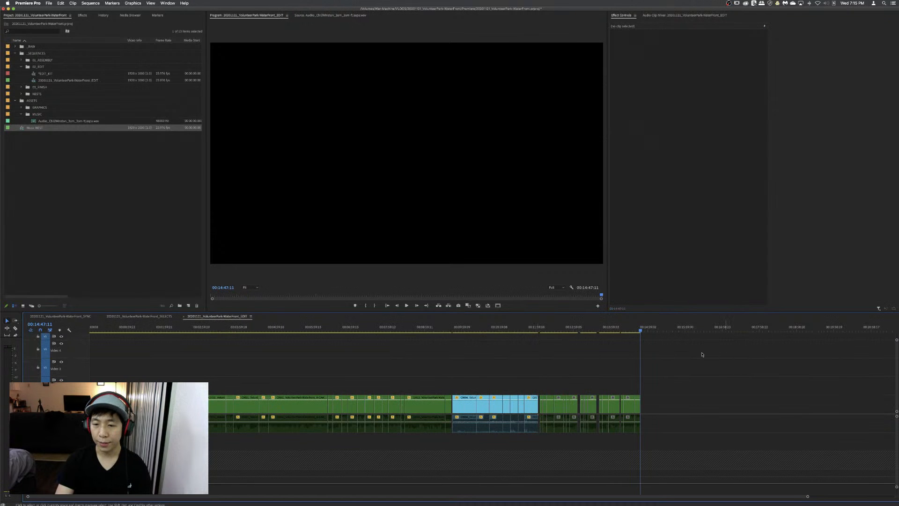
key("super+v")
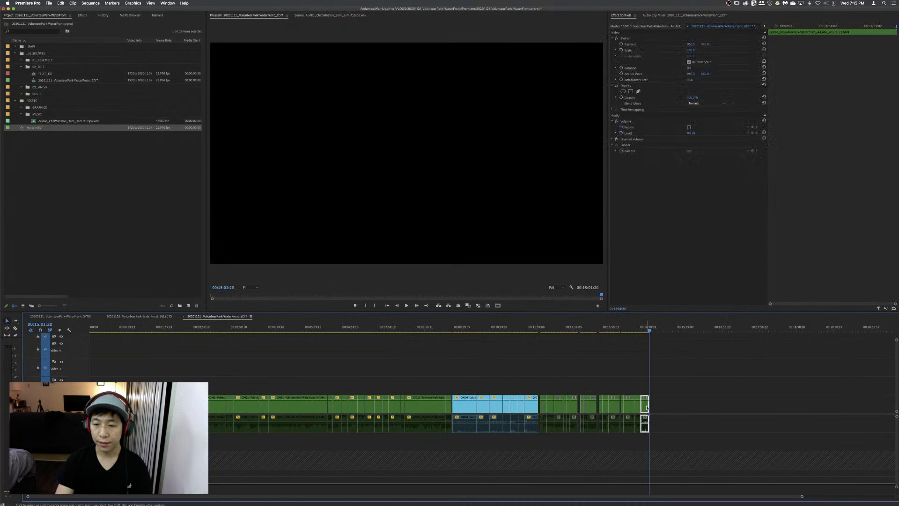
left_click(648, 387)
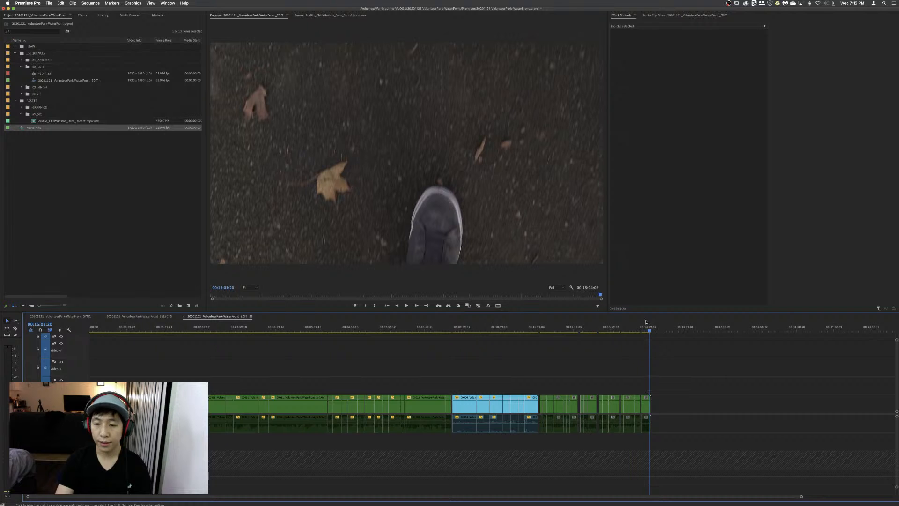
- Remove the last pasted clip from the end of EDIT, and ripple-trim the end of the foot close-up in SELECTS at 00:01:18:22
left_click_drag(646, 323, 645, 326)
key("Delete")
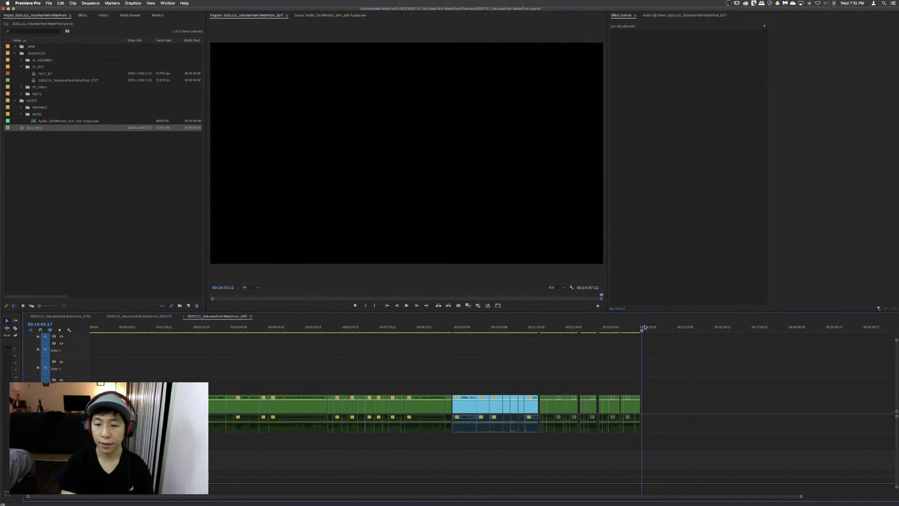
left_click(154, 316)
left_click(185, 326)
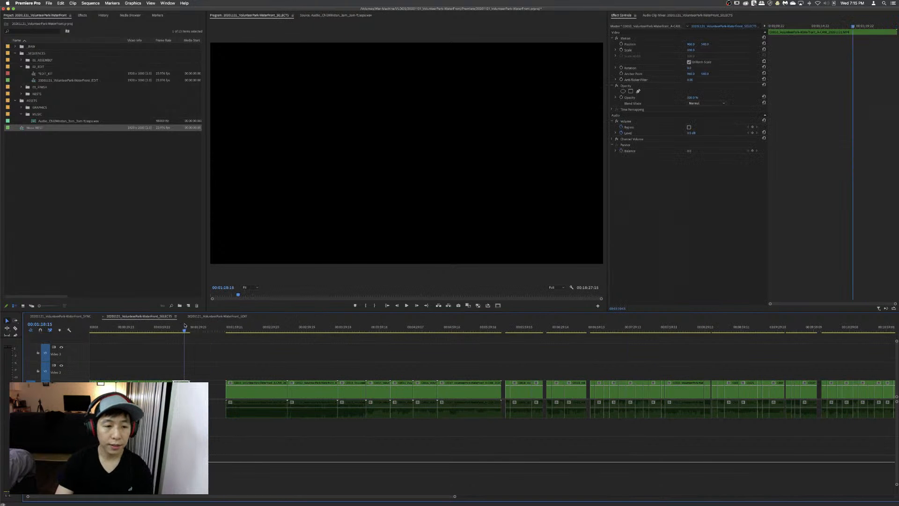
left_click_drag(185, 326, 183, 327)
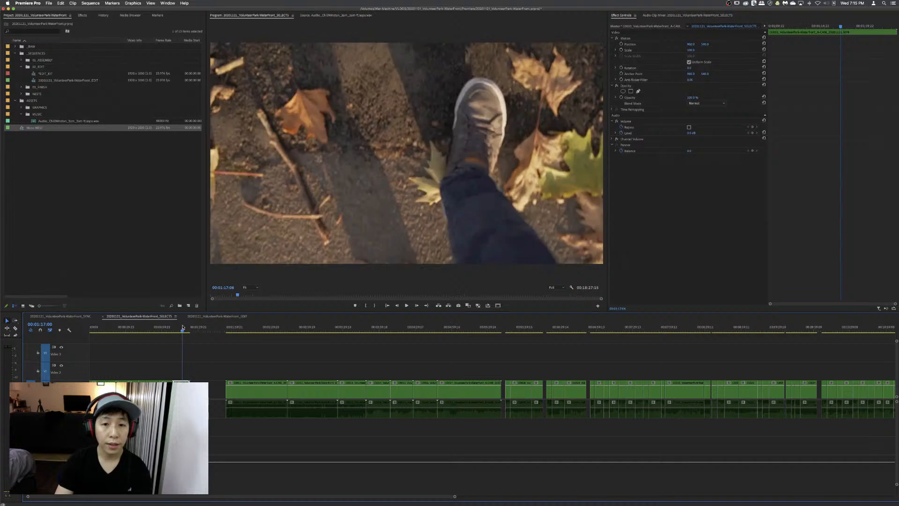
key("space")
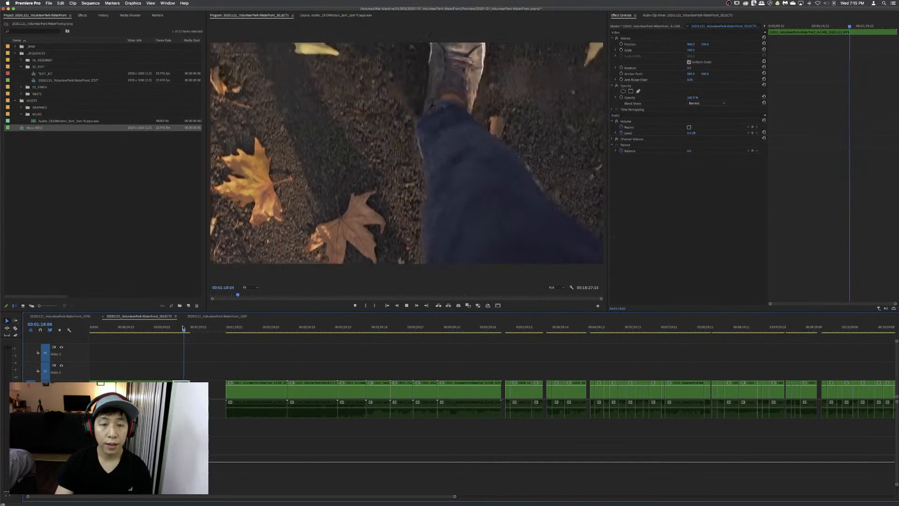
key("w")
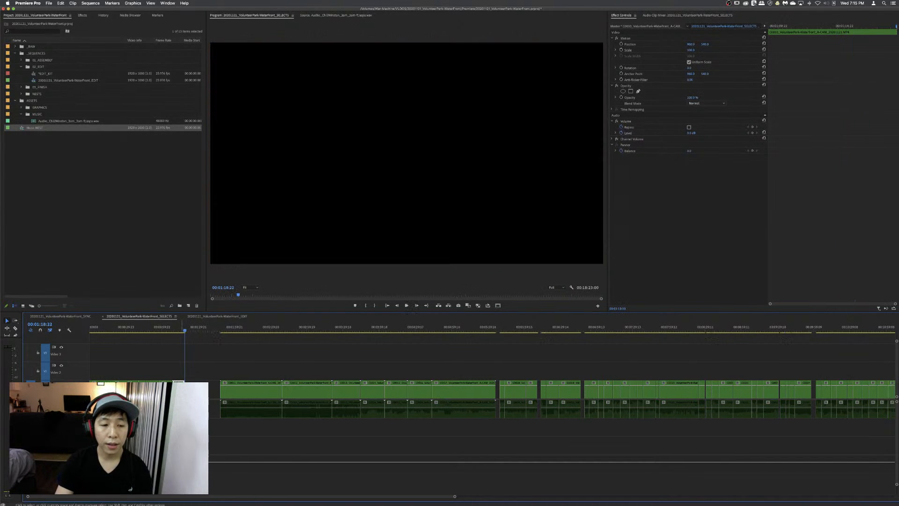
- Paste the foot close-up at the end of the EDIT sequence and place the playhead after it
left_click(202, 315)
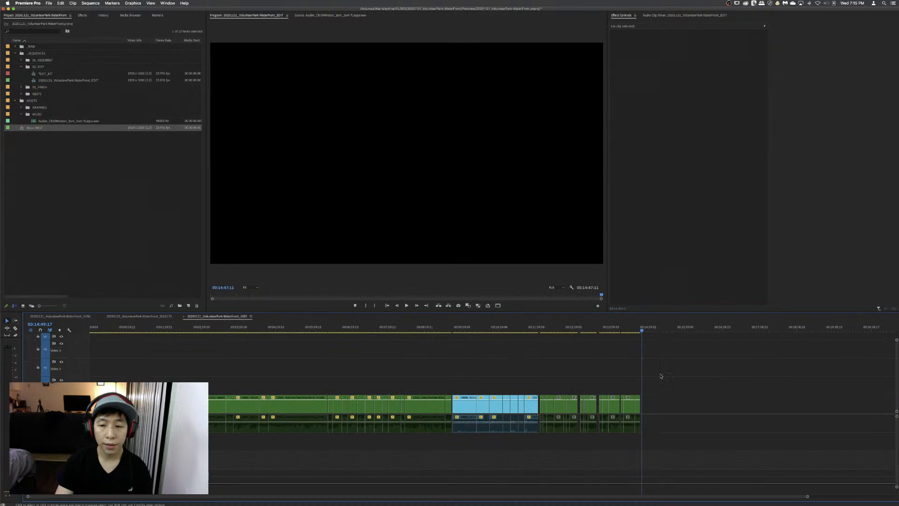
key("super+v")
left_click(650, 328)
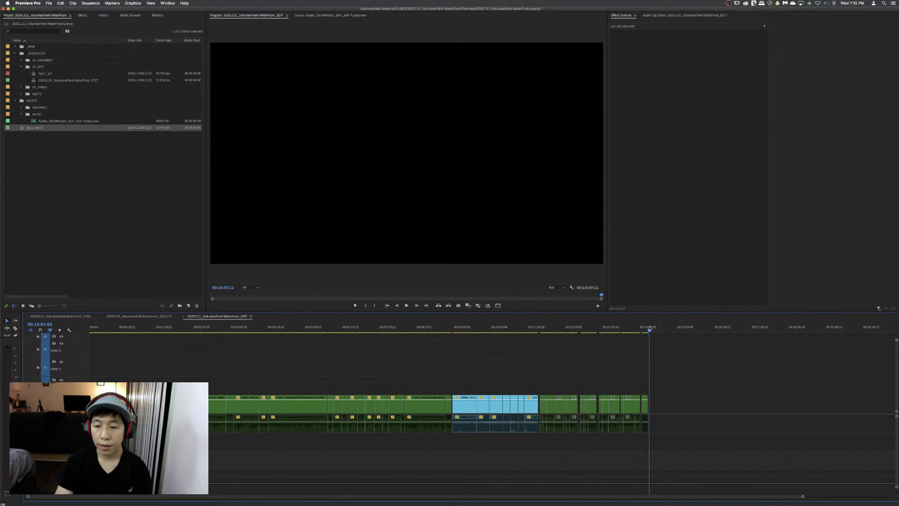
- In SELECTS, ripple-trim the start of the clip of the couple walking through the park at 00:01:50:10
left_click(145, 316)
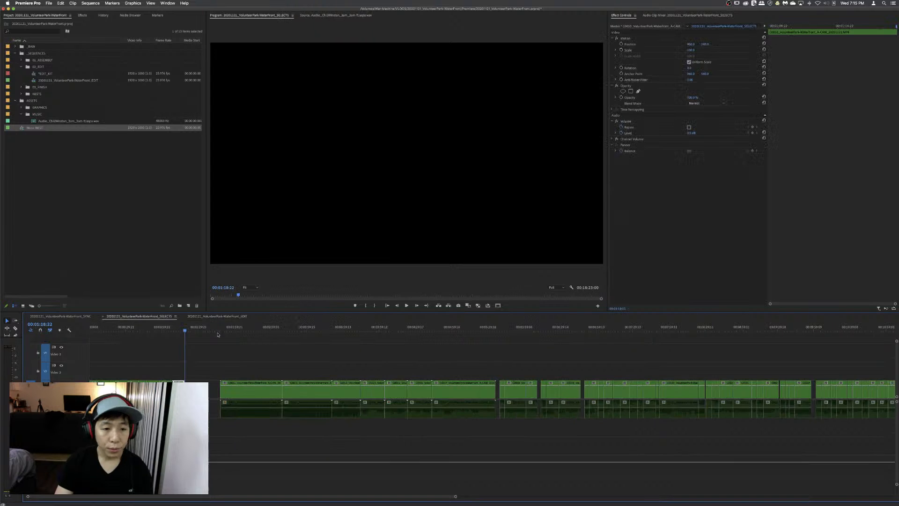
left_click(224, 327)
left_click_drag(227, 327, 222, 325)
key("space")
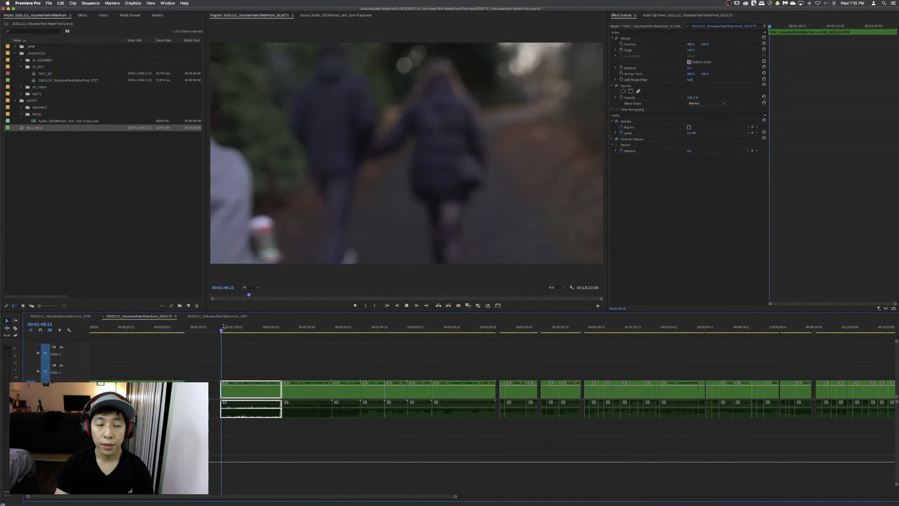
key("space")
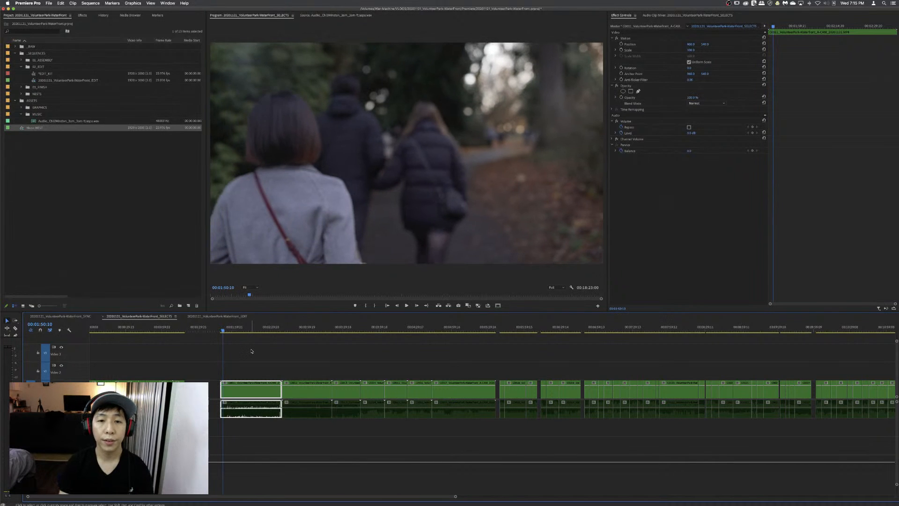
key("q")
key("space")
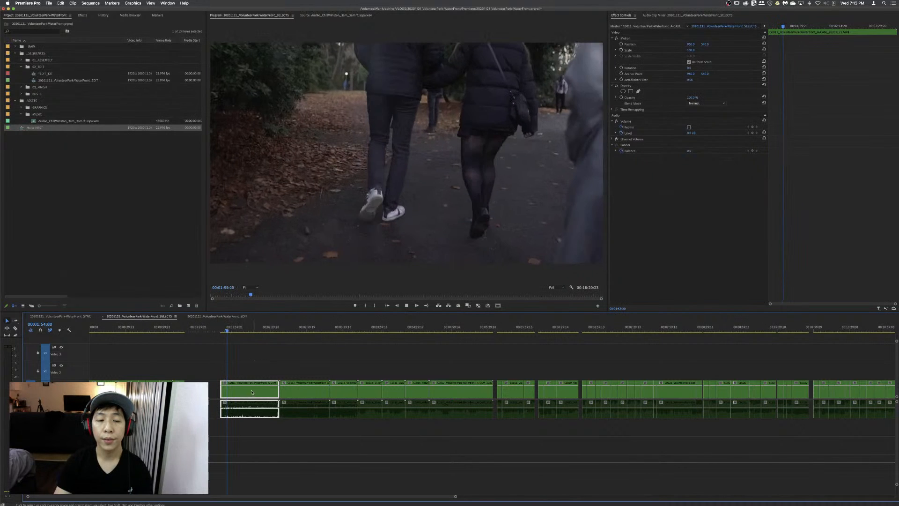
- Split the walking-couple clip at about 00:01:53 and ripple-trim the start of the following piece at 00:01:54:23
key("Left")
key("Left")
key("Left")
key("Left")
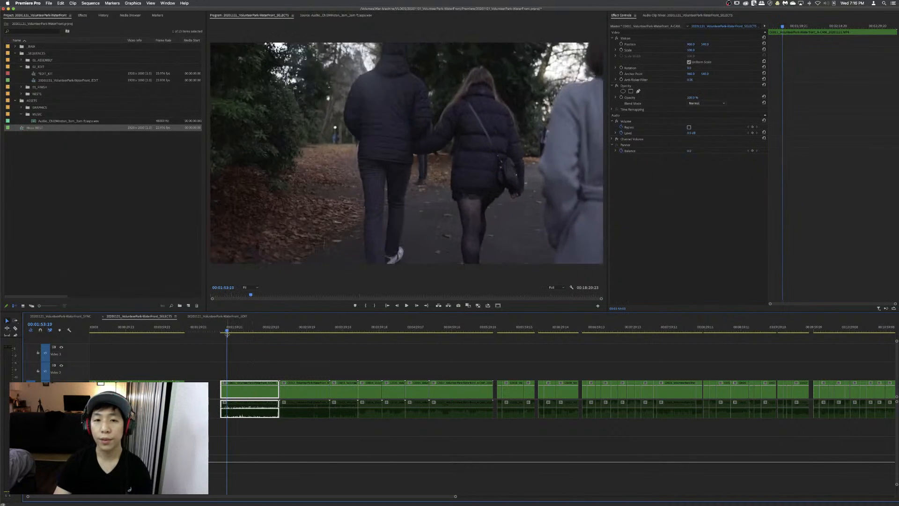
key("ctrl+k")
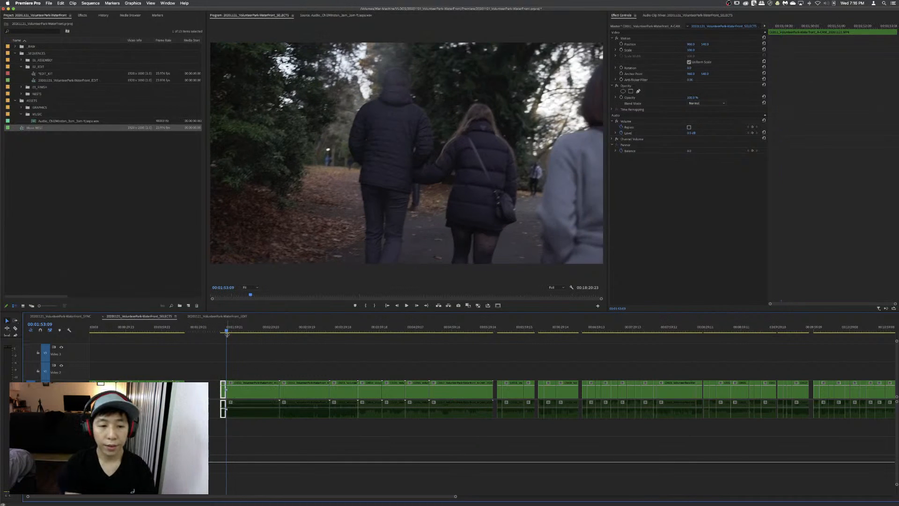
key("space")
key("space")
key("d")
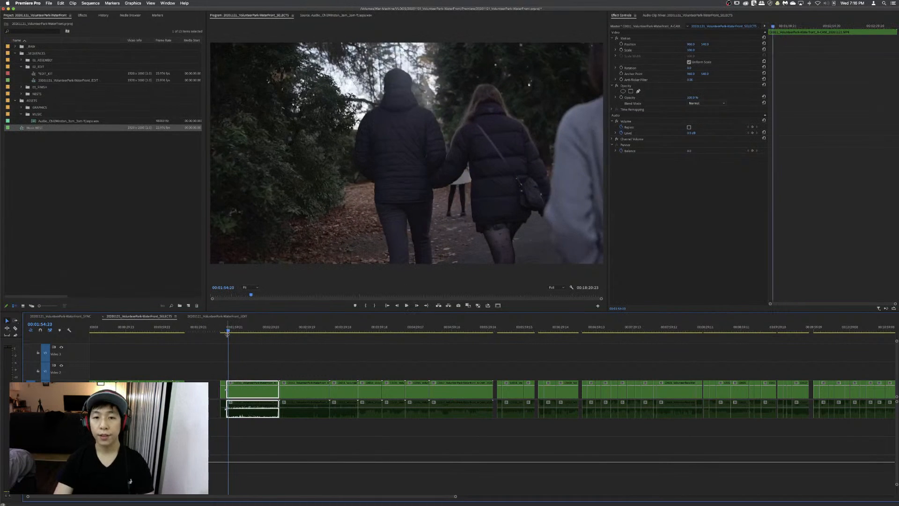
key("q")
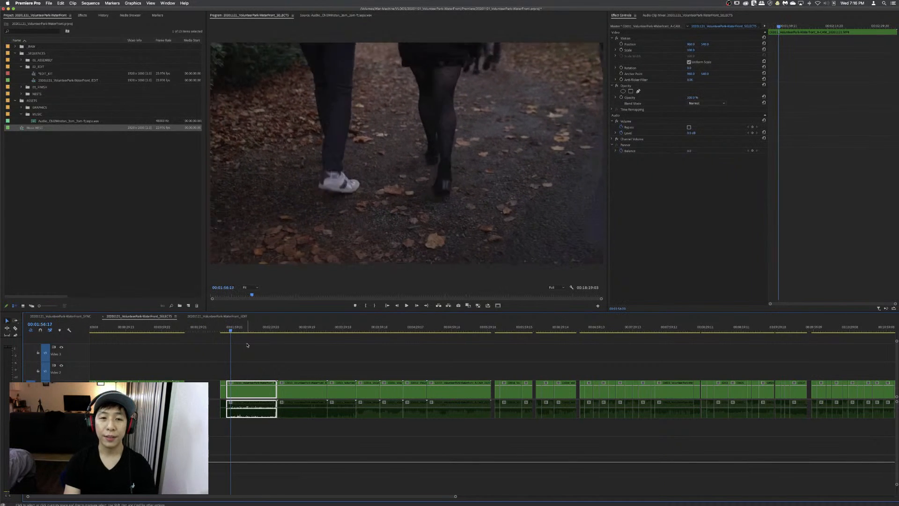
- Ripple-trim the start of the second walking-couple piece twice more, each time at about 00:01:55
key("Left")
key("Left")
key("Left")
key("Left")
key("Left")
key("Left")
key("Left")
key("Left")
key("Left")
key("Left")
key("Left")
key("Left")
key("Left")
key("Left")
key("Left")
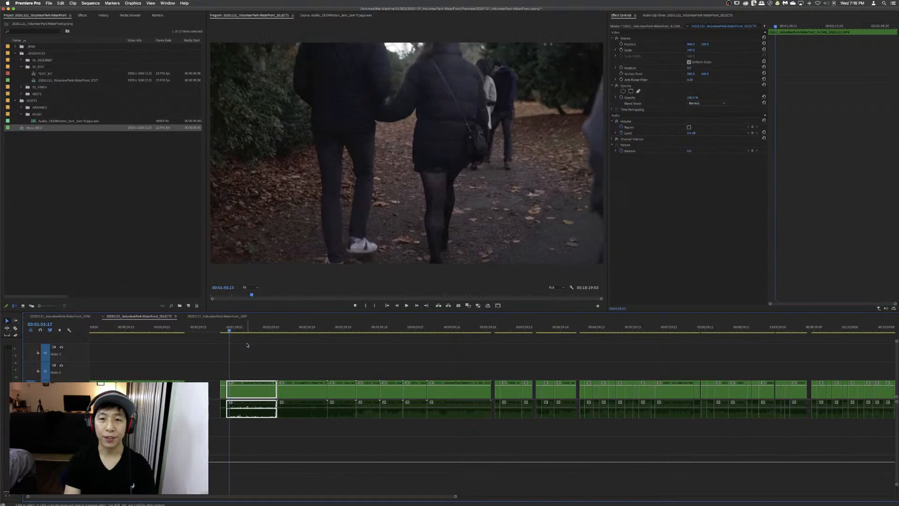
key("q")
key("space")
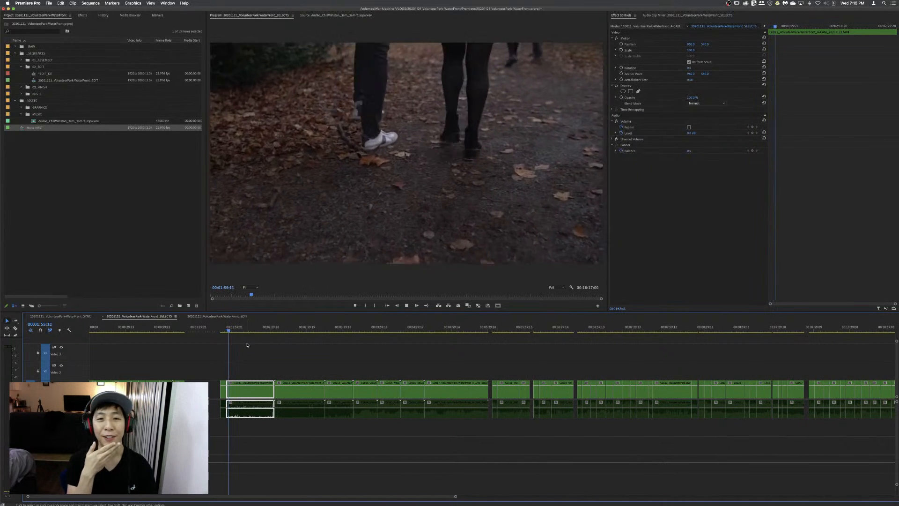
key("q")
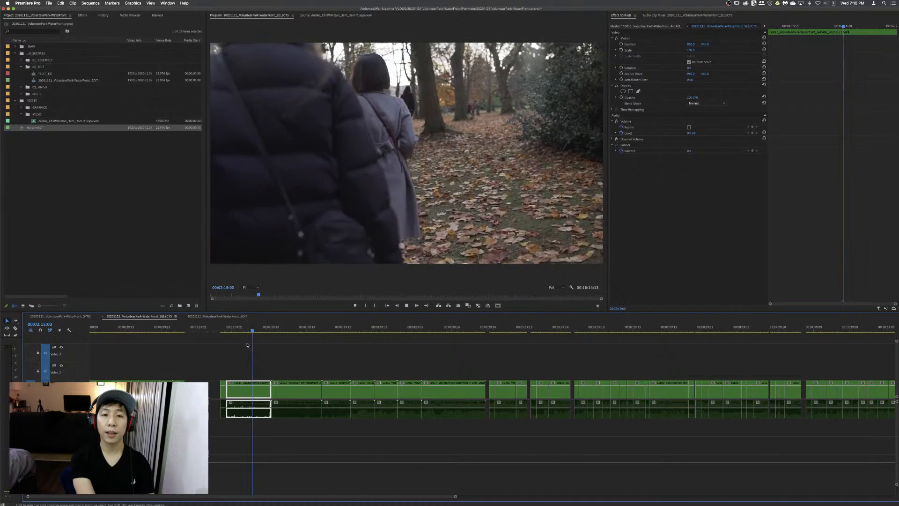
- Split the walking-couple clip at about 00:02:15 and ripple-trim the start of the following piece at about 00:02:19
key("super+k")
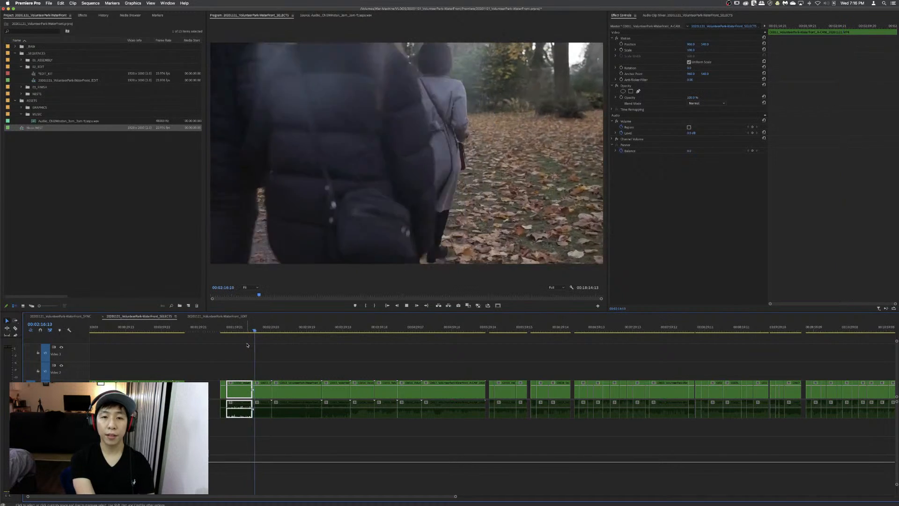
key("d")
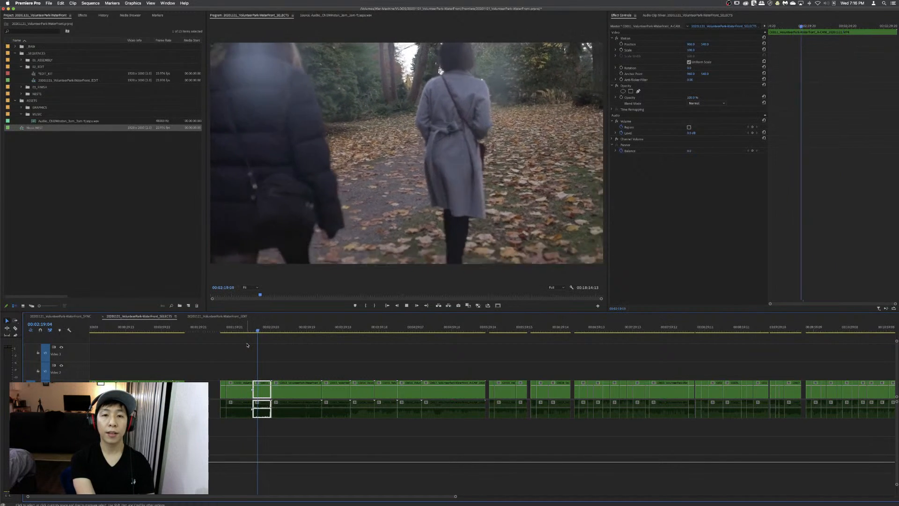
key("q")
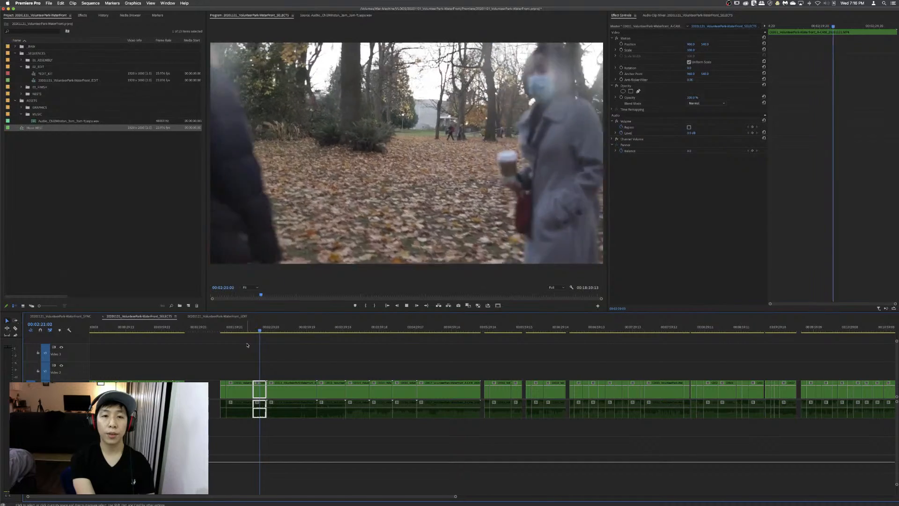
- Ripple-delete the leftover end of the walking-couple footage after about 00:02:21
key("space")
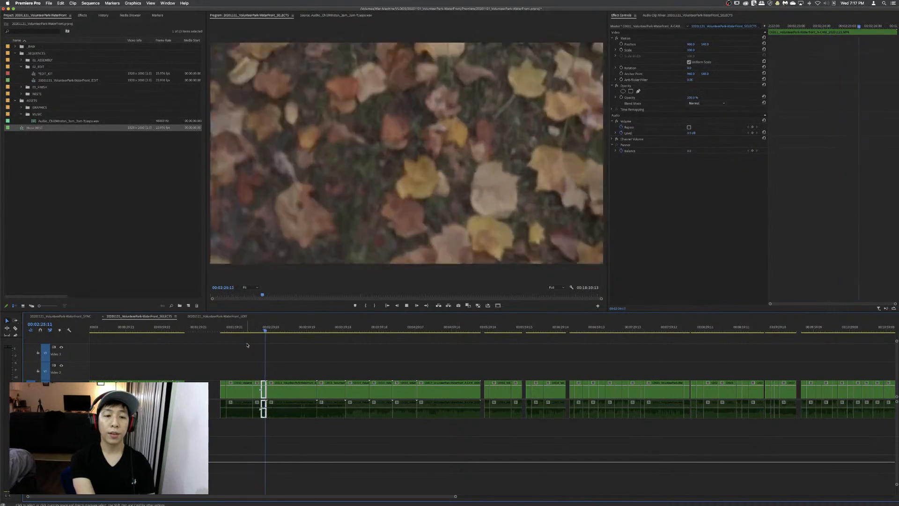
key("space")
key("shift+Delete")
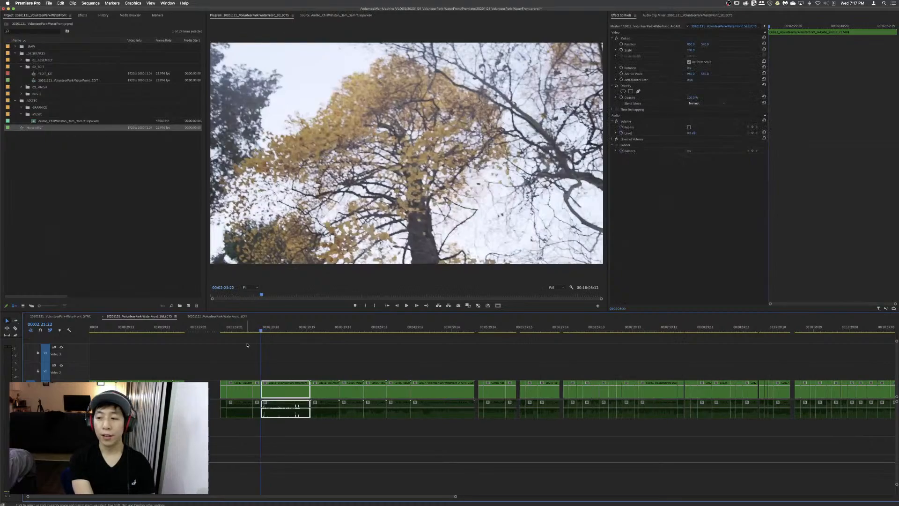
- Review the yellow tree clip and ripple-trim its start twice, first at about 00:02:26
key("space")
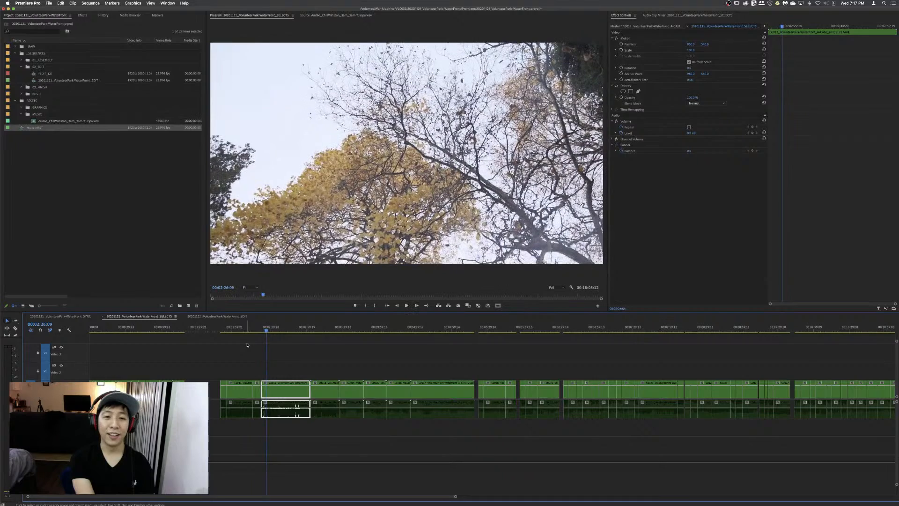
key("space")
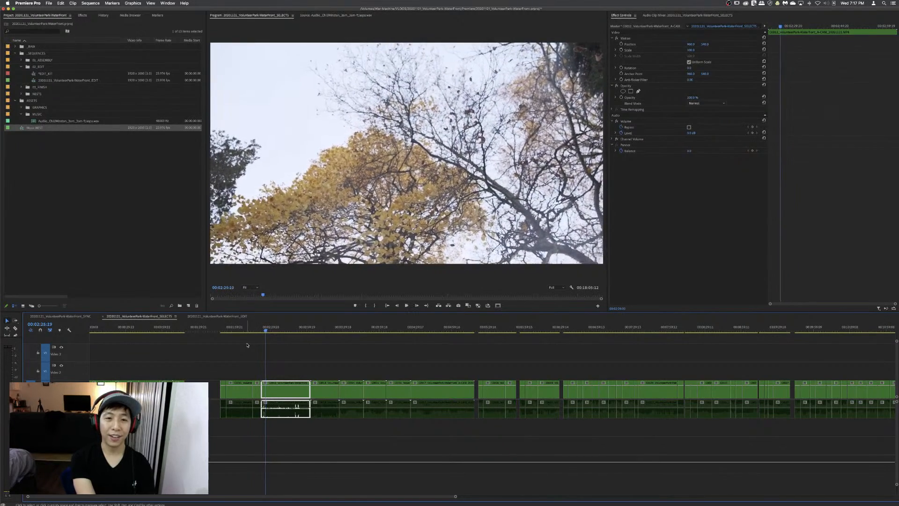
key("q")
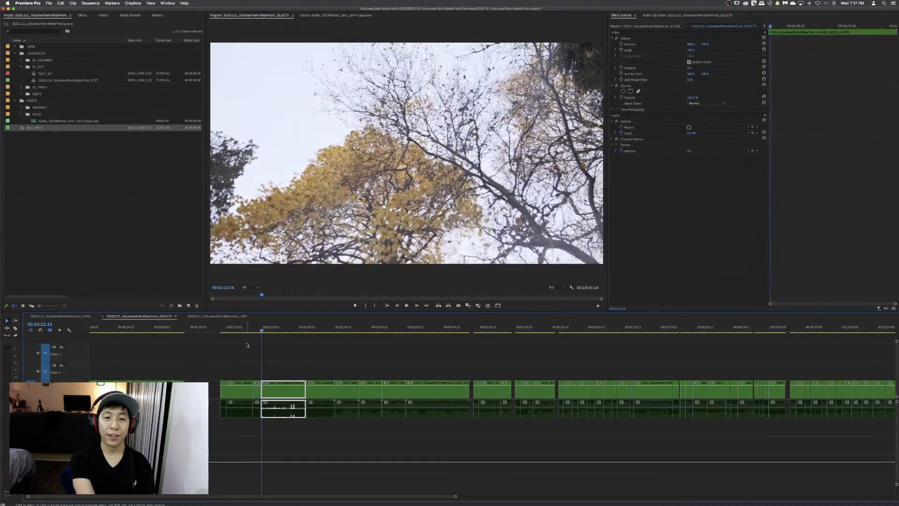
key("q")
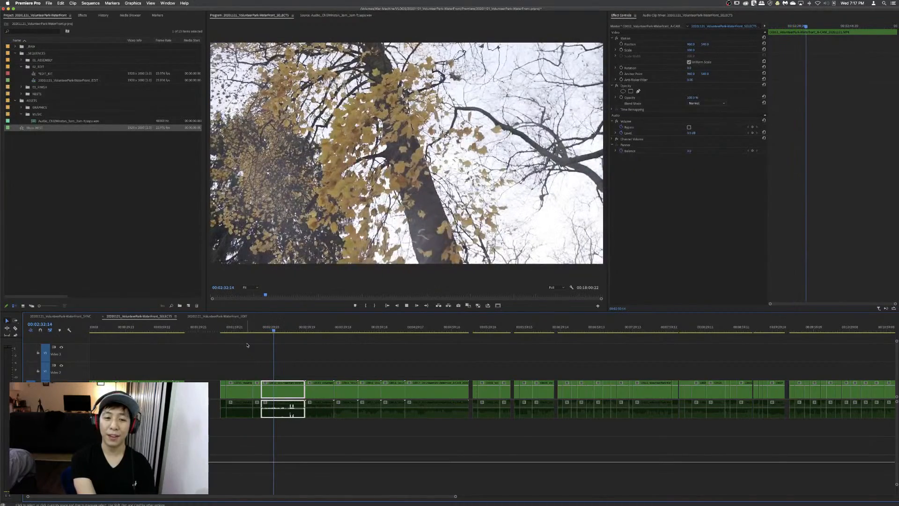
- Split the yellow tree clip at about 00:02:31 and ripple-trim the start of the following piece at about 00:02:43
key("super+k")
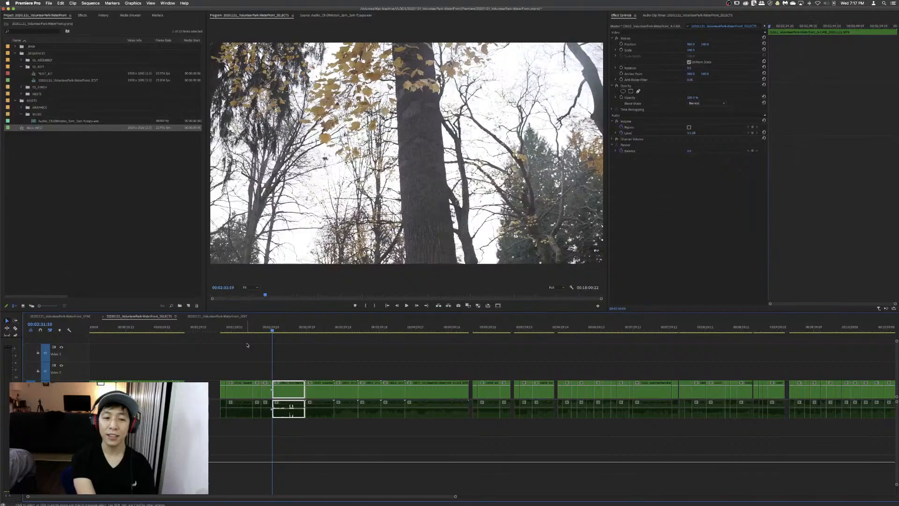
key("Right")
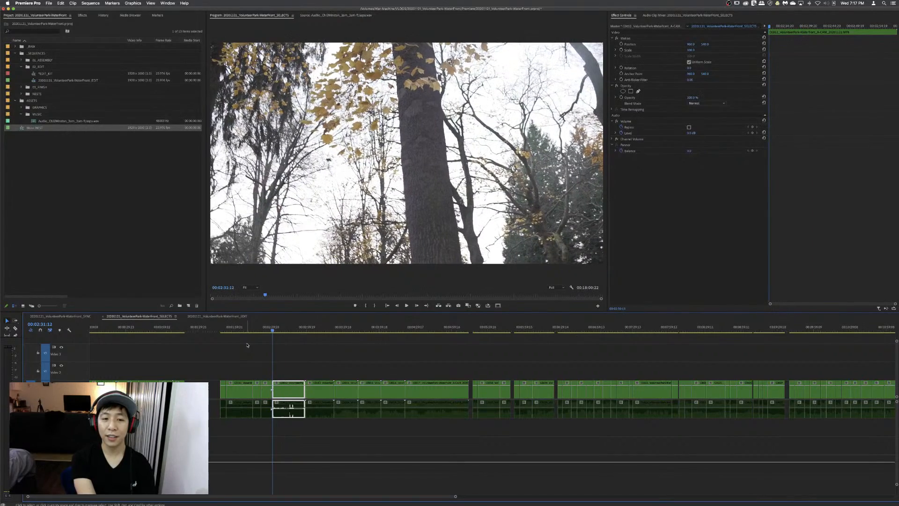
key("space")
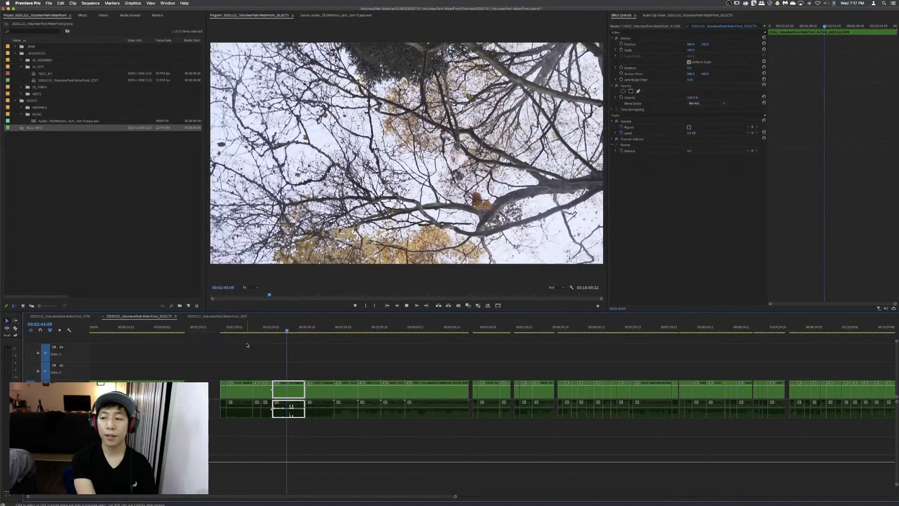
key("q")
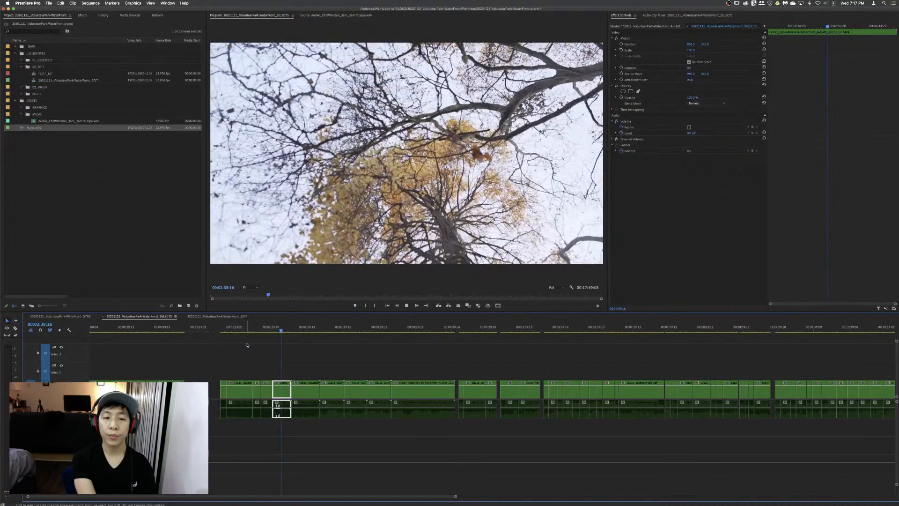
- Ripple-trim the start of the second treetop piece at about 00:02:39 and cut about 1 second off its end
key("k")
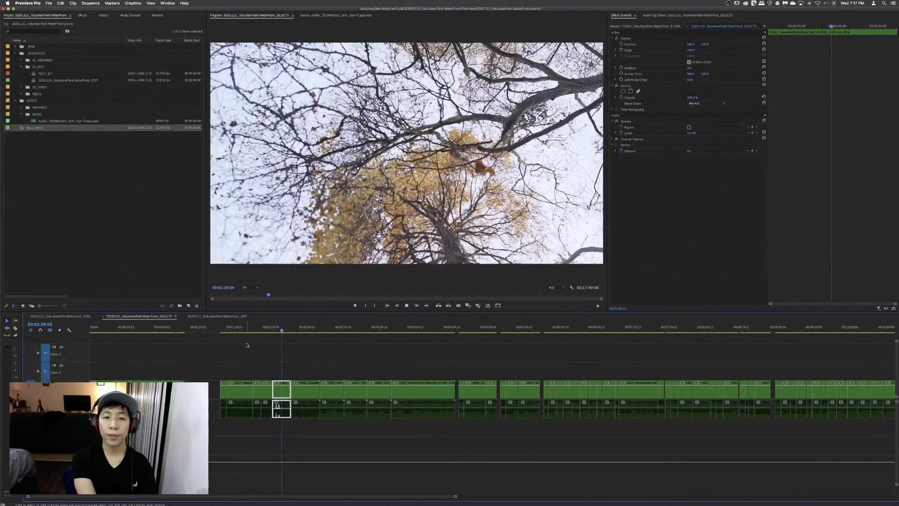
key("q")
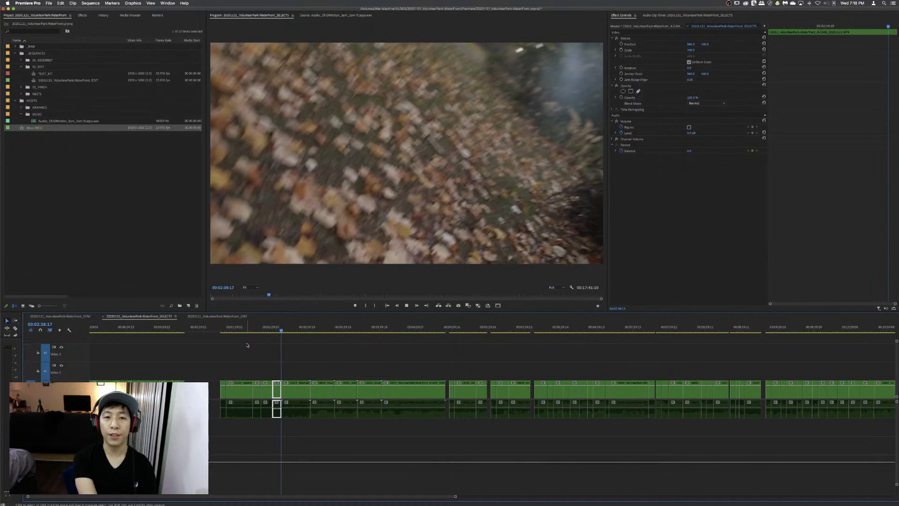
key("space")
key("w")
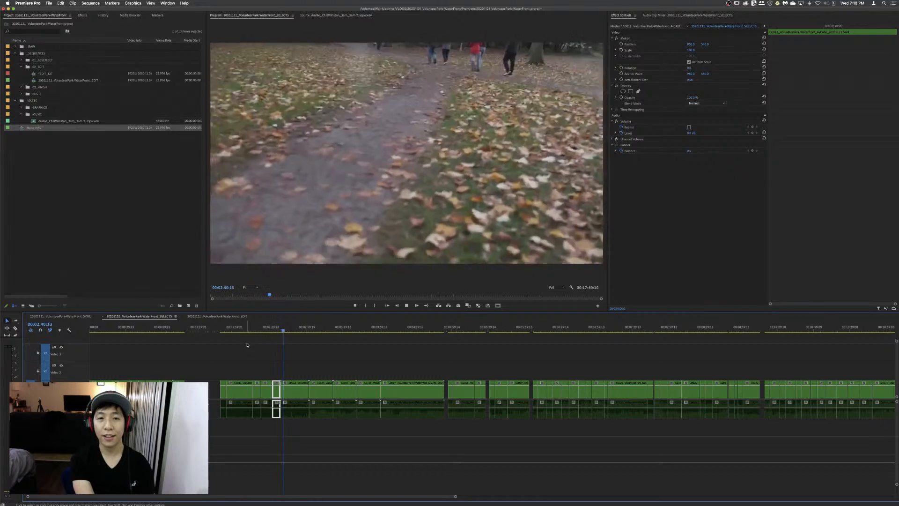
key("space")
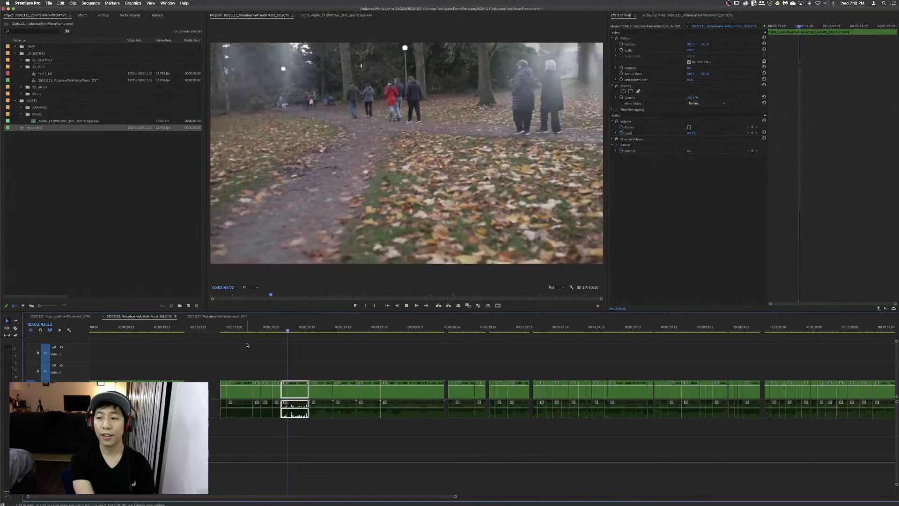
- Ripple-trim the start of the walking-couple park clip twice, first at about 00:02:43, and ripple-trim its end at about 00:02:52
key("q")
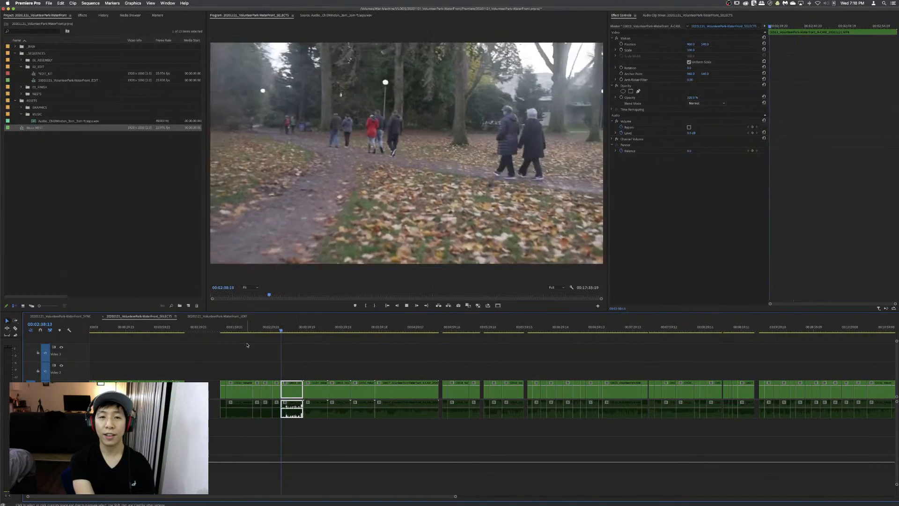
key("q")
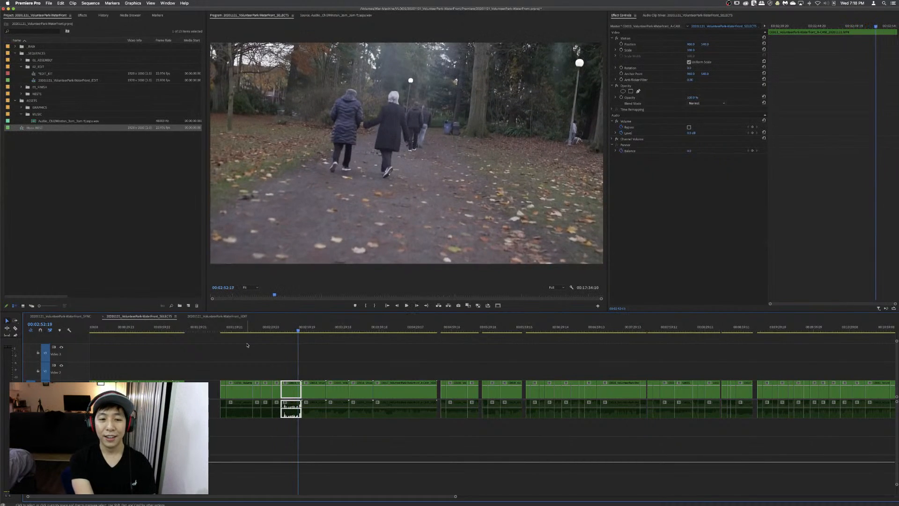
key("w")
key("space")
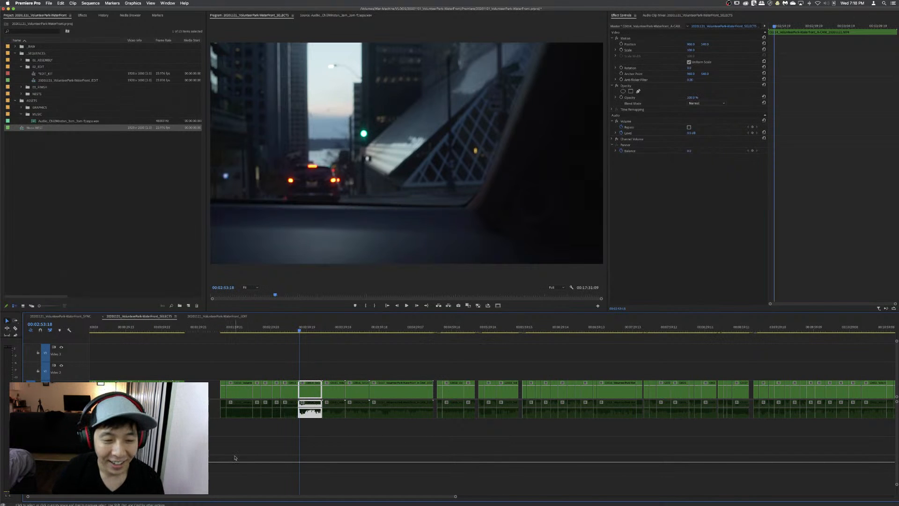
- Shift the trimmed park clip group earlier in SELECTS to leave a gap after it, and paste a copy at the end of EDIT
left_click_drag(210, 369, 294, 432)
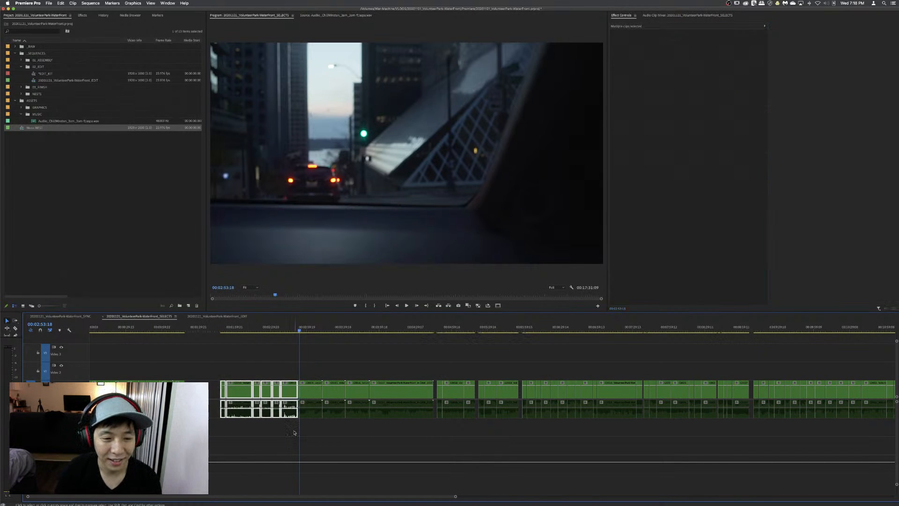
double_click(234, 396)
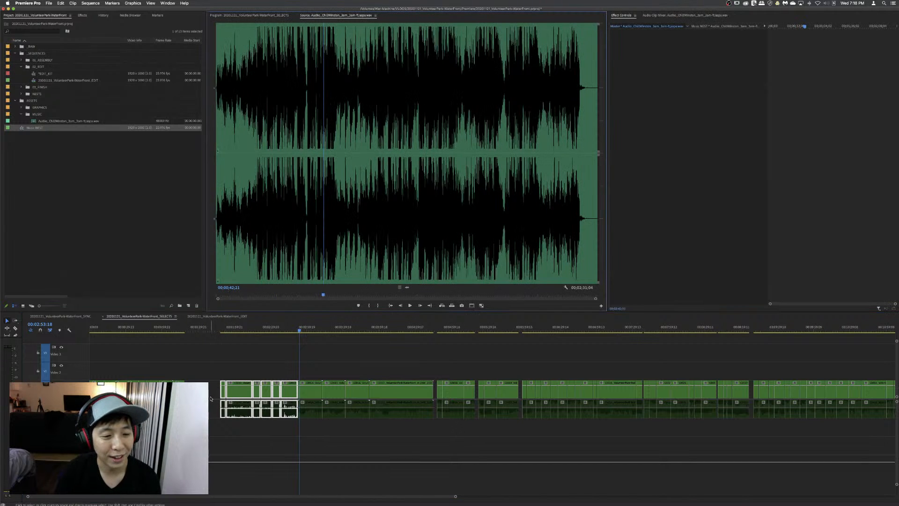
left_click_drag(233, 394, 210, 401)
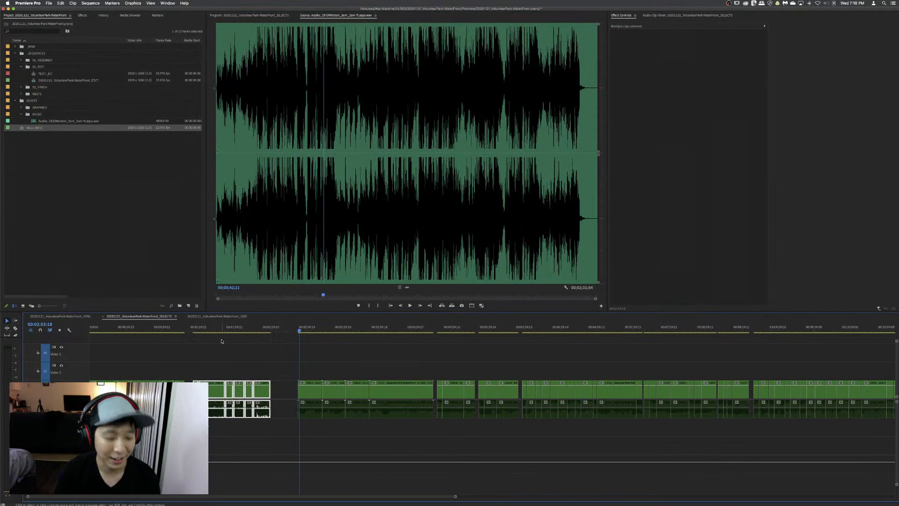
left_click(236, 319)
key("ctrl+v")
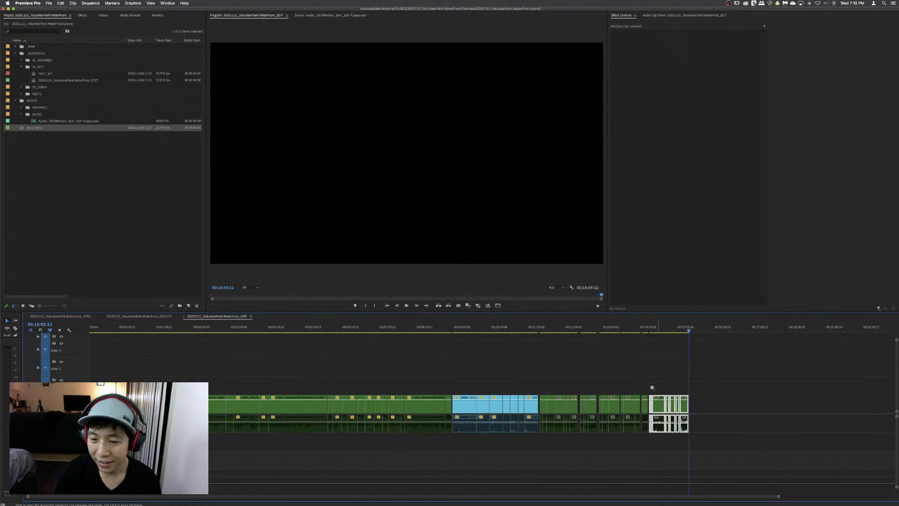
- Give the newly pasted park clips at the end of EDIT the Forest label colour
left_click(630, 364)
right_click(542, 412)
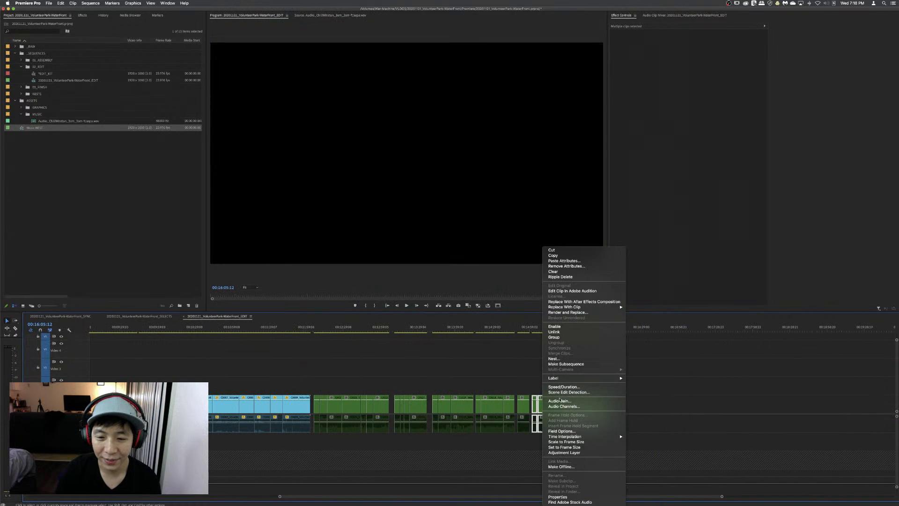
mouse_move(604, 378)
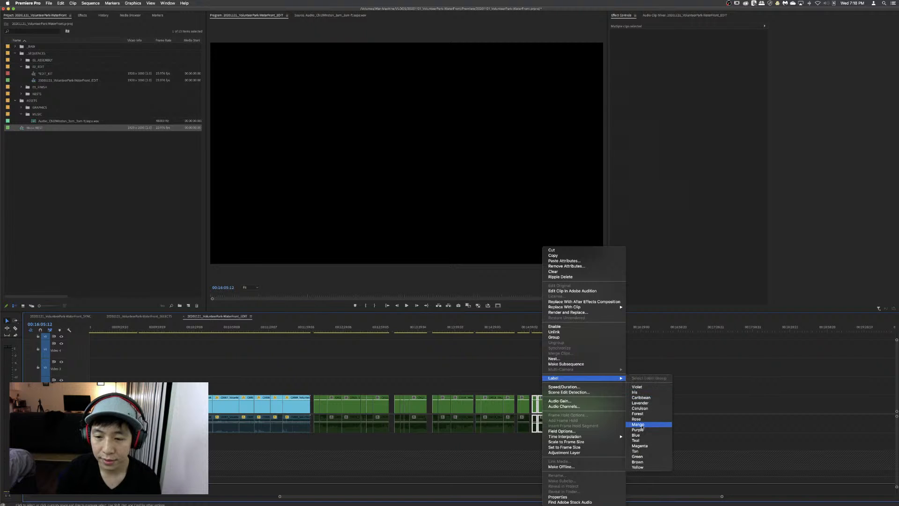
left_click(638, 413)
left_click(618, 341)
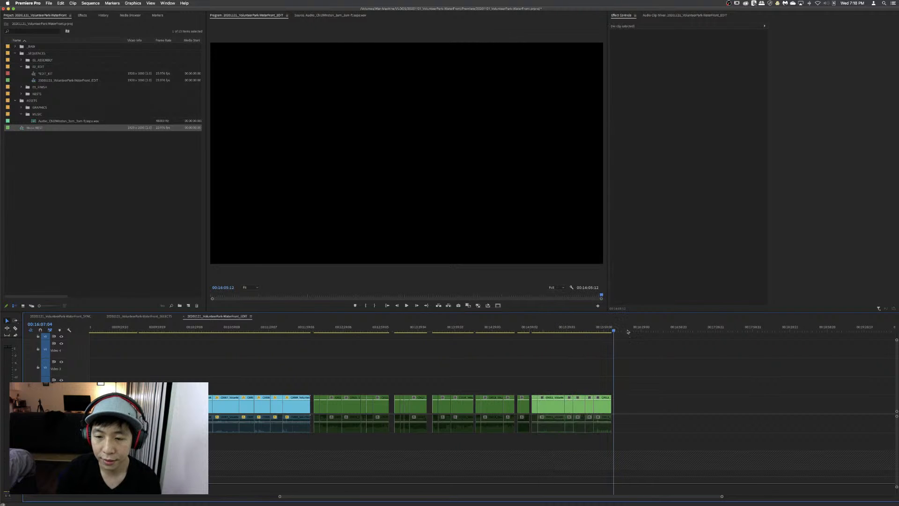
- Return to SELECTS and ripple-trim about 10 seconds off the start of the dusk traffic-light clip
left_click(149, 315)
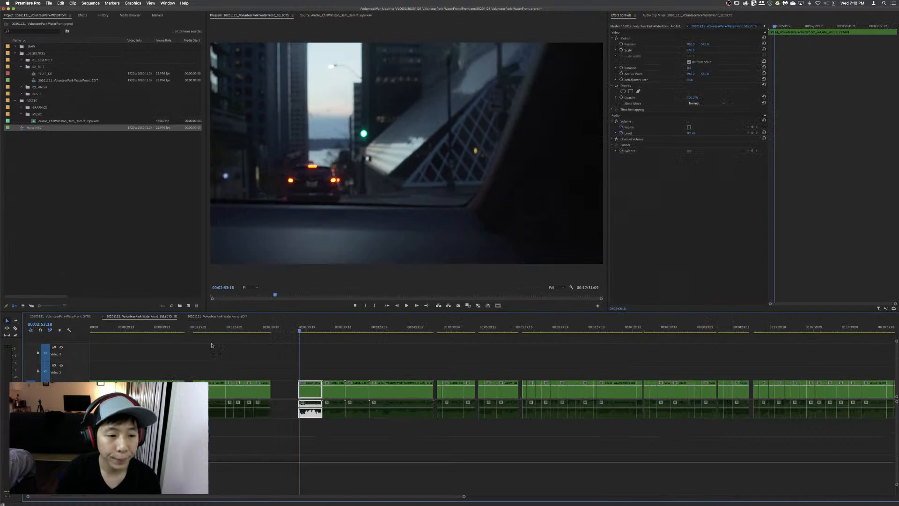
left_click(347, 347)
key("space")
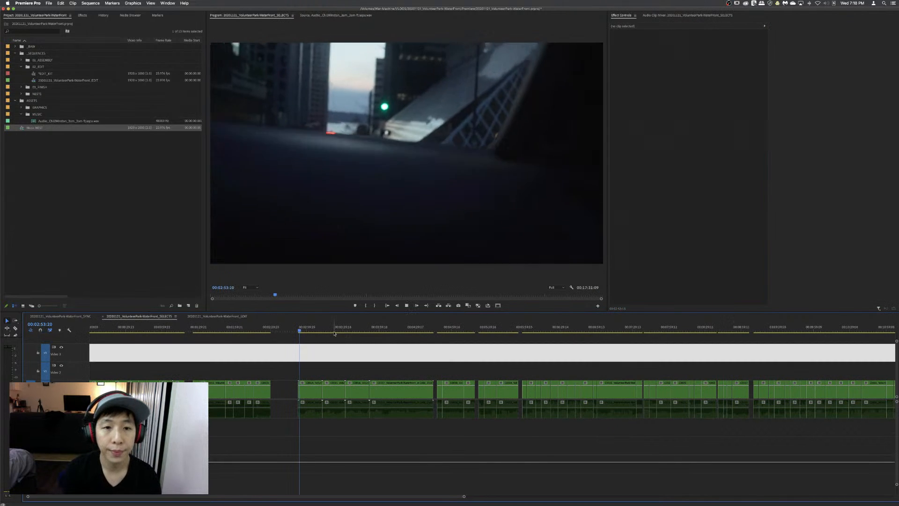
key("d")
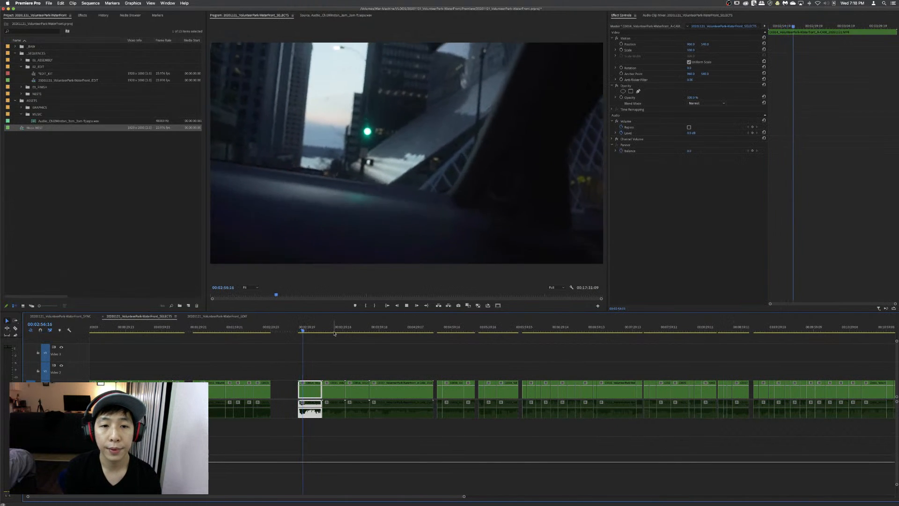
key("space")
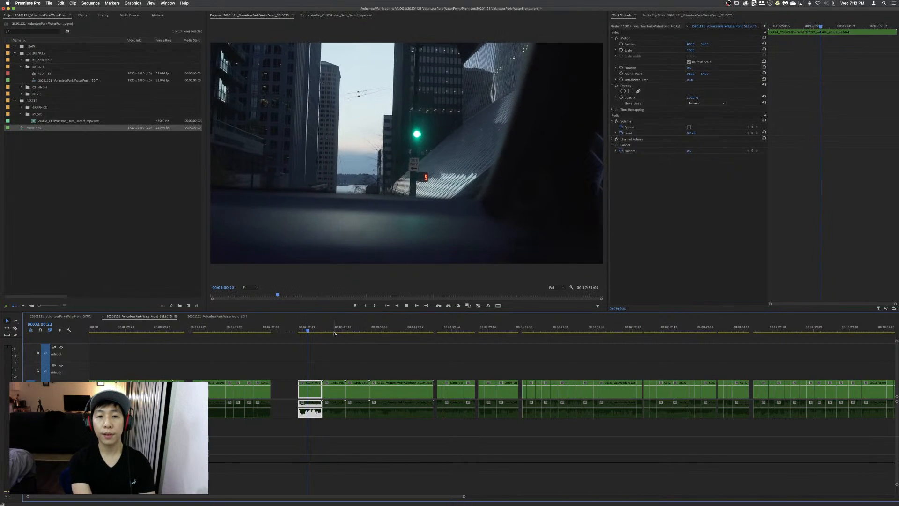
key("q")
key("space")
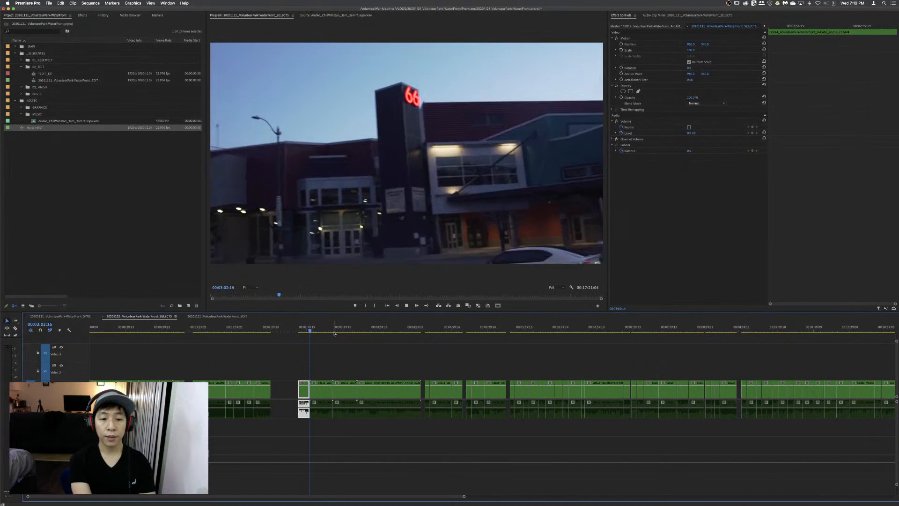
- Review the first clip of the 66 building with the passing cyclist and ripple-trim it away in stages
key("q")
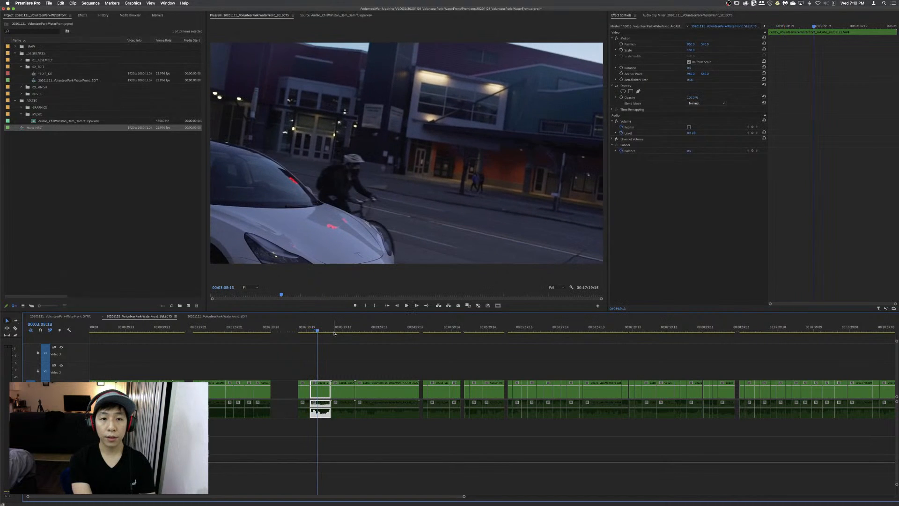
key("j")
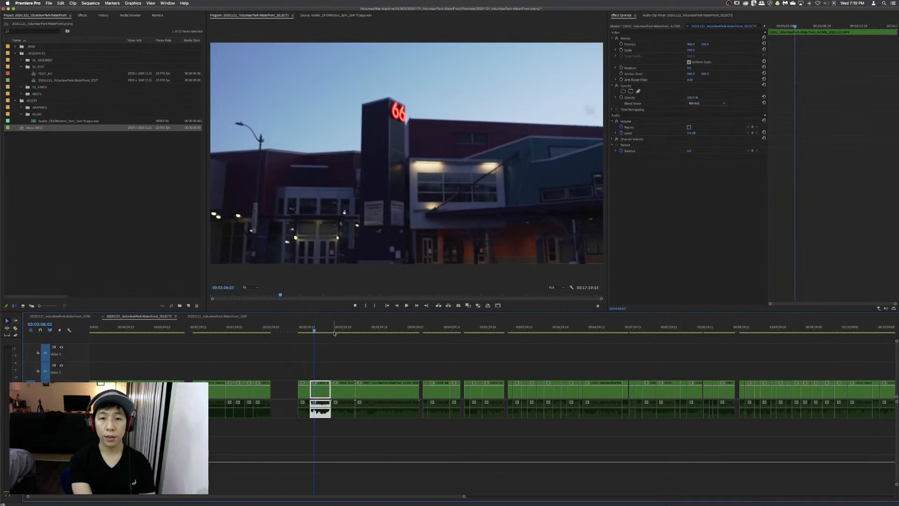
key("l")
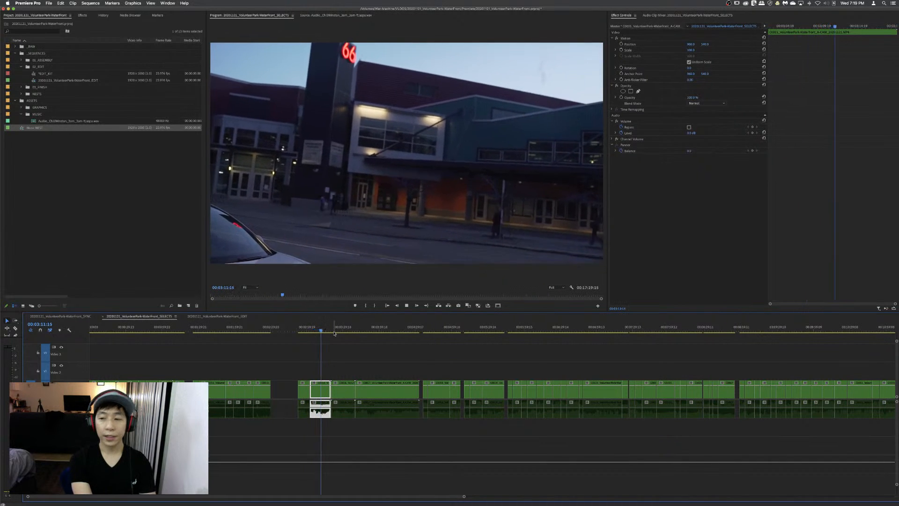
key("l")
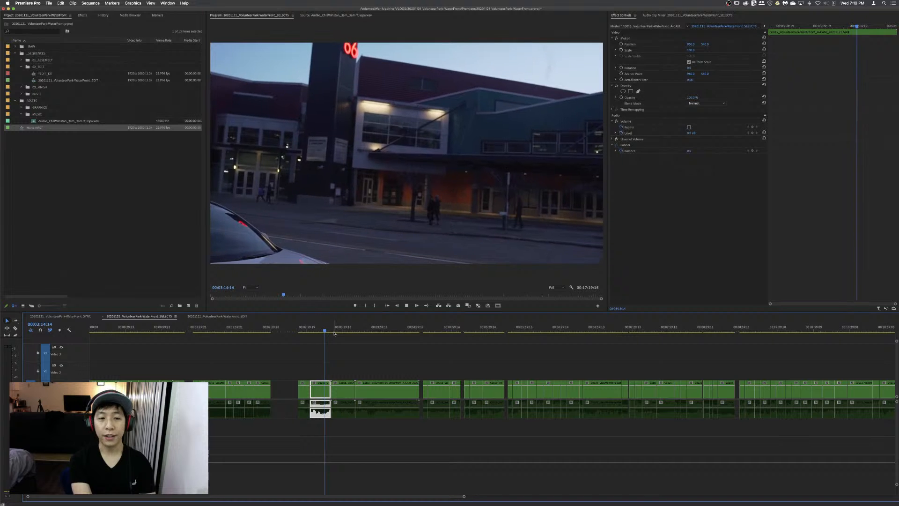
key("j")
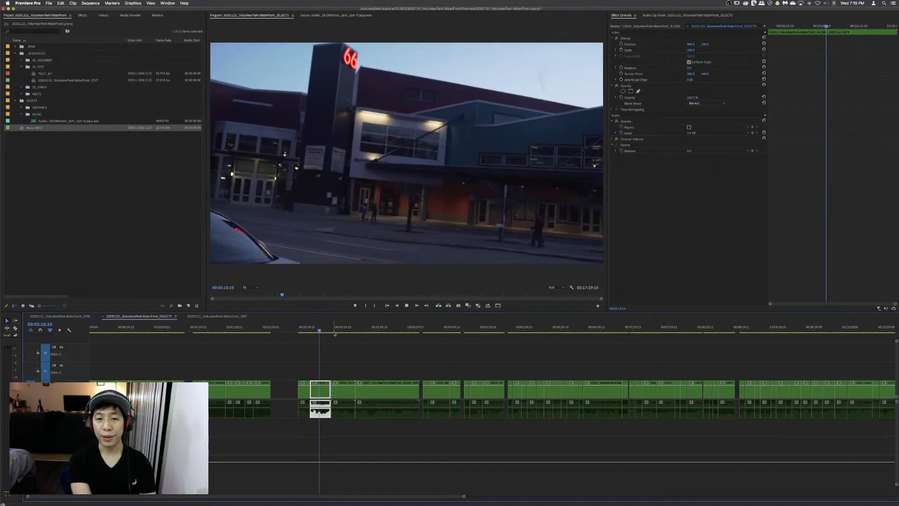
key("q")
key("l")
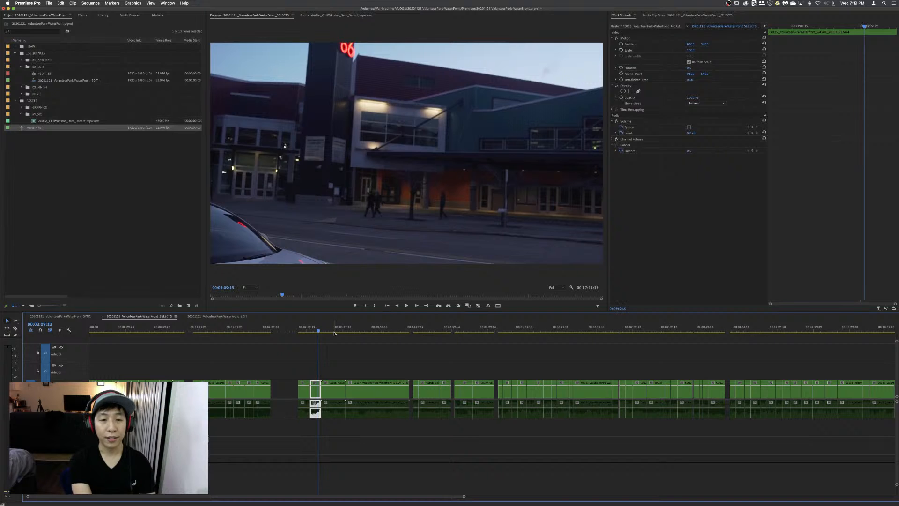
key("q")
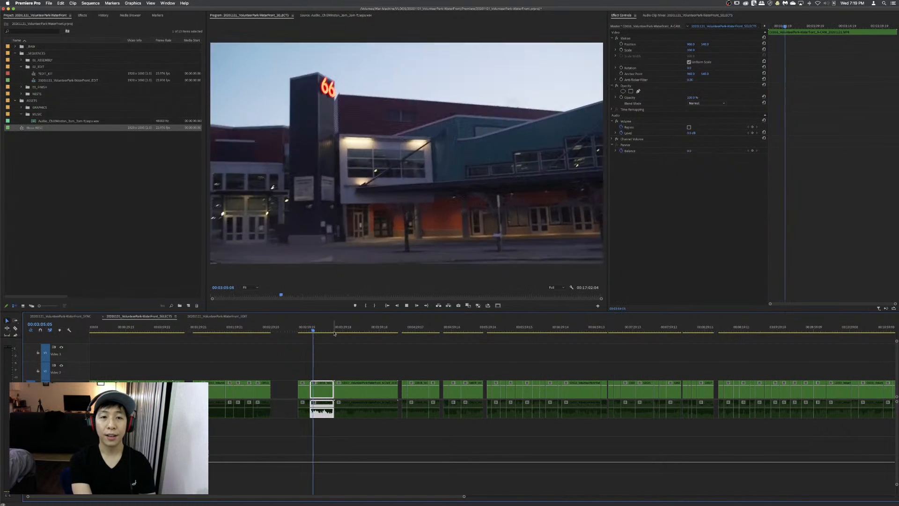
- Ripple-trim about 5 seconds off the start of the remaining 66 building clip and cut its end at about 00:03:16
key("q")
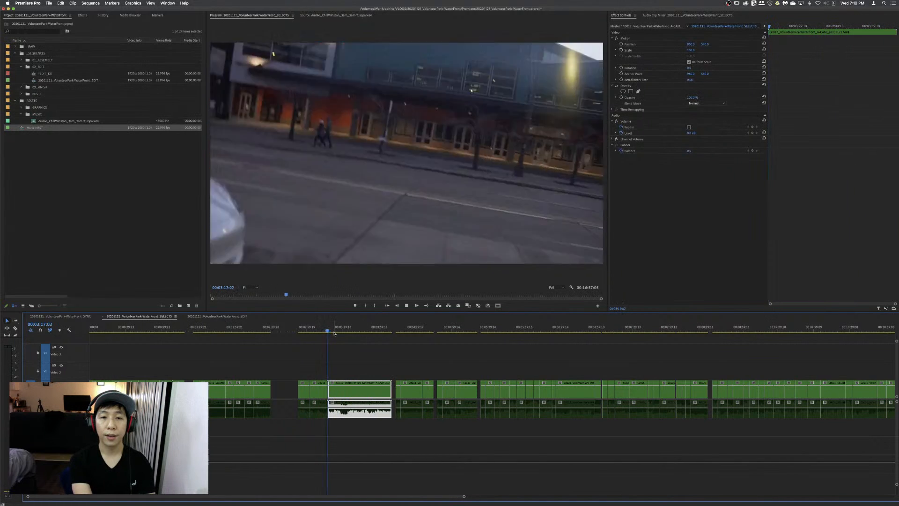
key("l")
key("j")
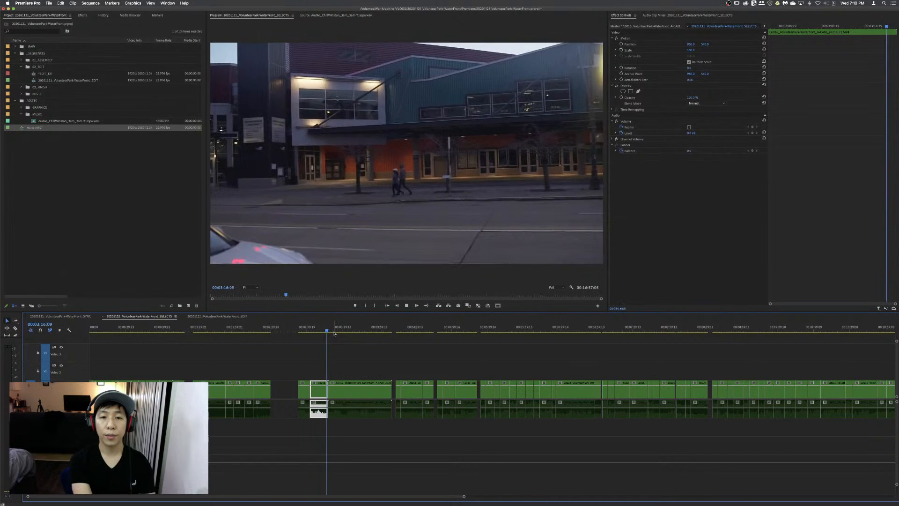
key("l")
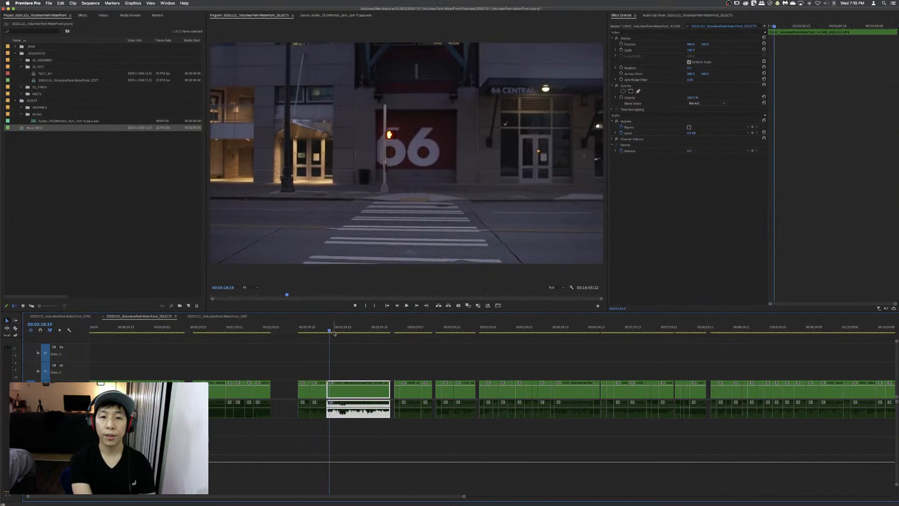
- Ripple-trim about 2 seconds off the start of the 66 crosswalk clip and split it at about 00:03:31
key("l")
key("q")
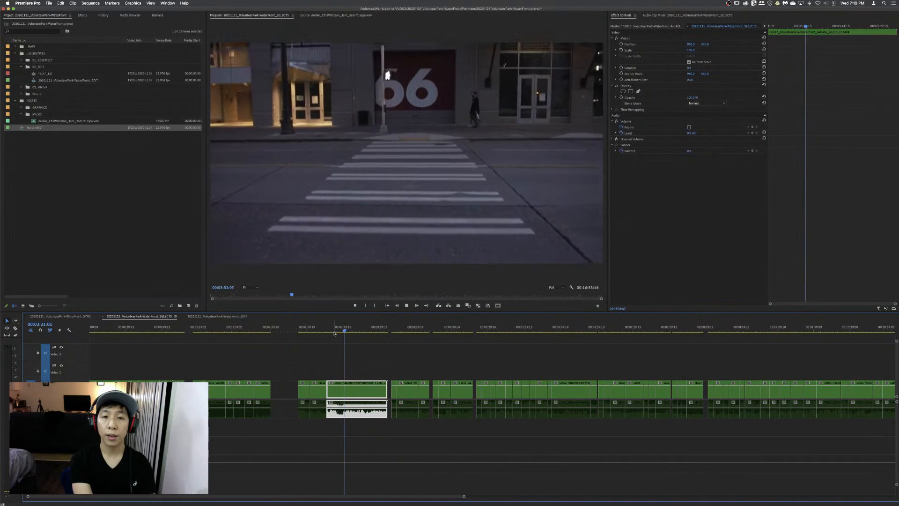
key("super+k")
- Ripple-trim the start of the piece after the split three times, first at about 00:03:51, and trim its end at about 00:03:34
key("l")
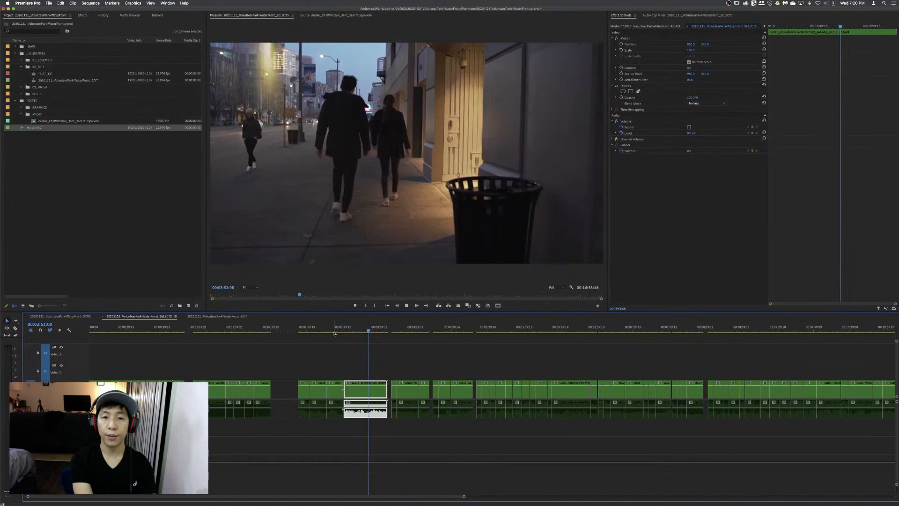
key("q")
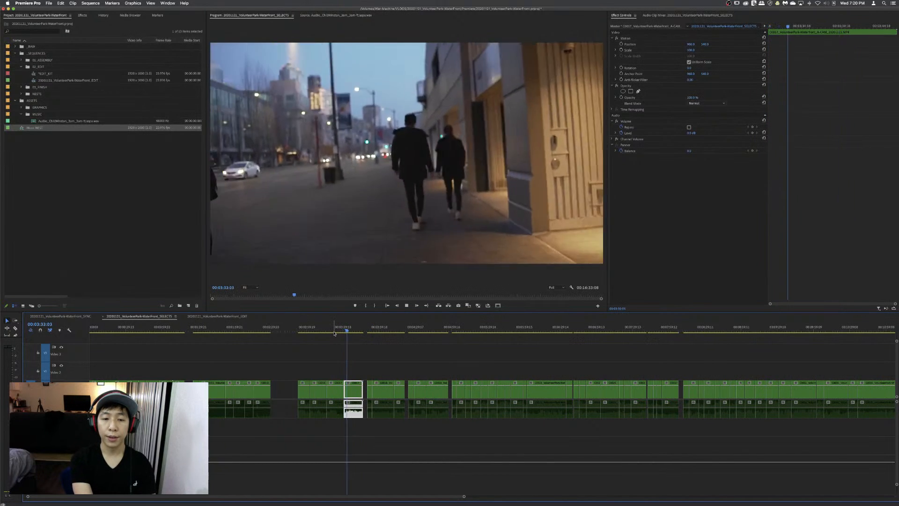
key("q")
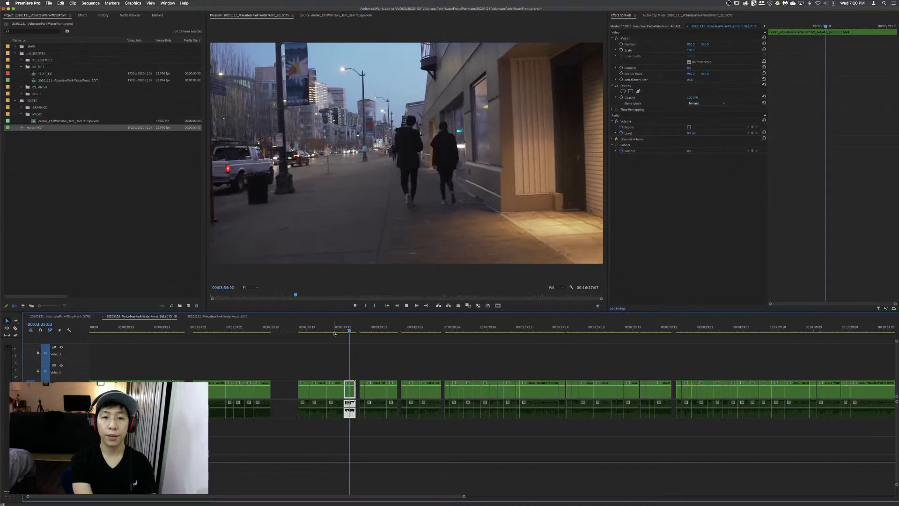
key("q")
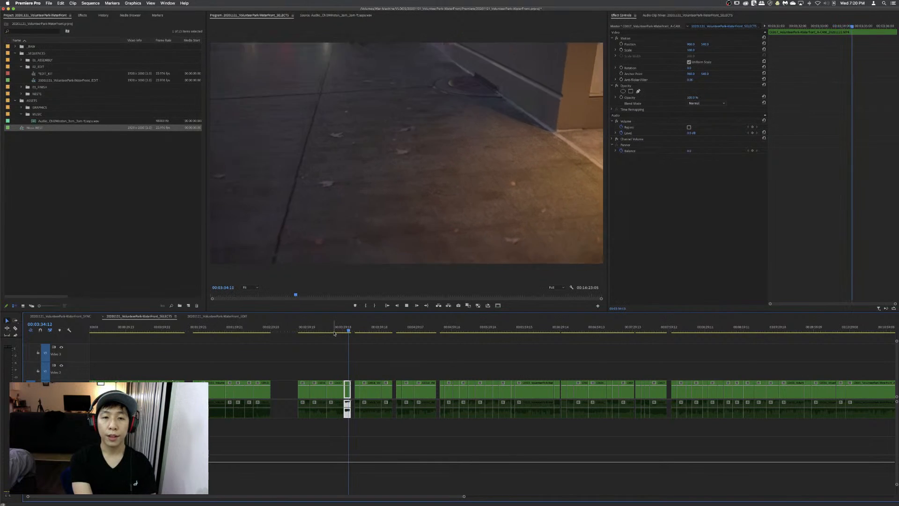
key("w")
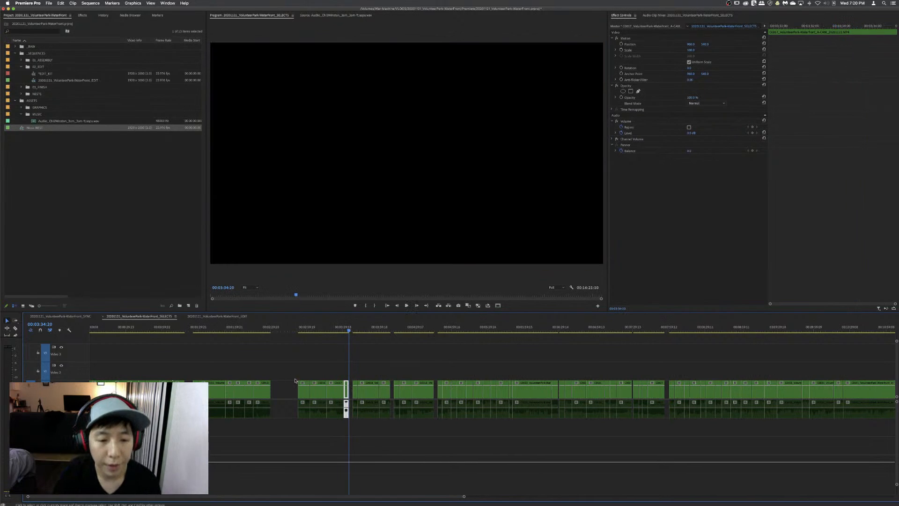
- Copy the trimmed dusk street clip group from SELECTS to the end of EDIT and give the pasted clips the Violet label colour
left_click_drag(325, 416, 345, 430)
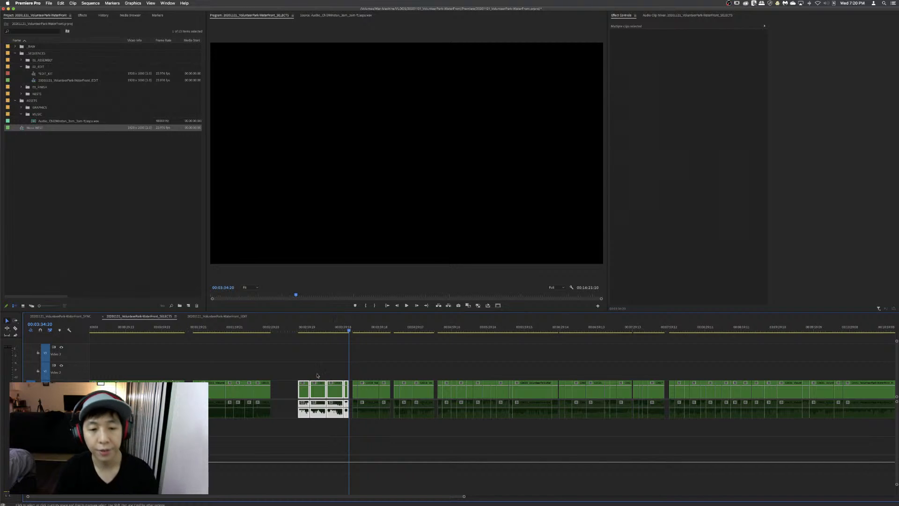
key("super+c")
key("super+shift+period")
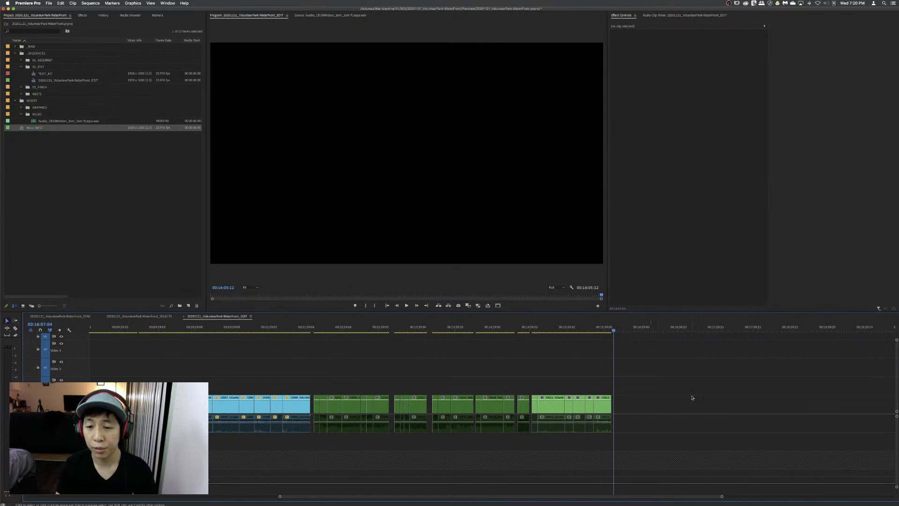
key("super+v")
right_click(623, 412)
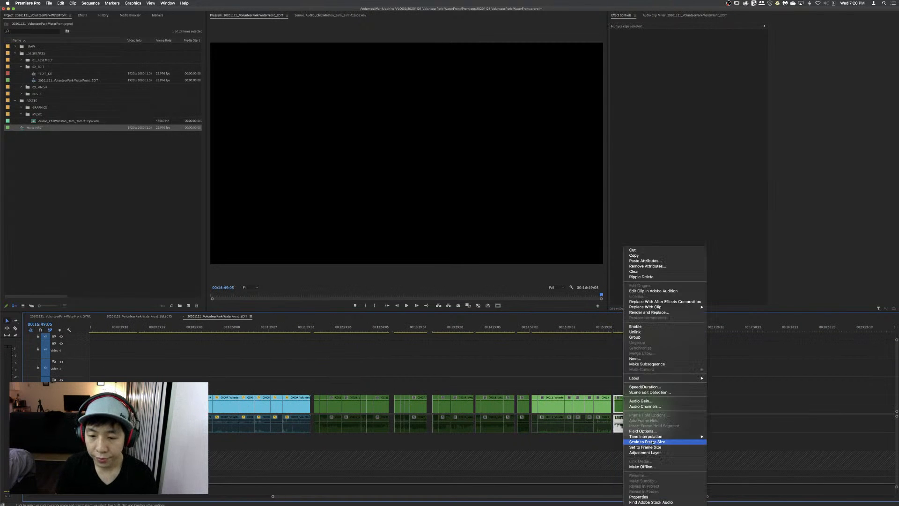
left_click(724, 387)
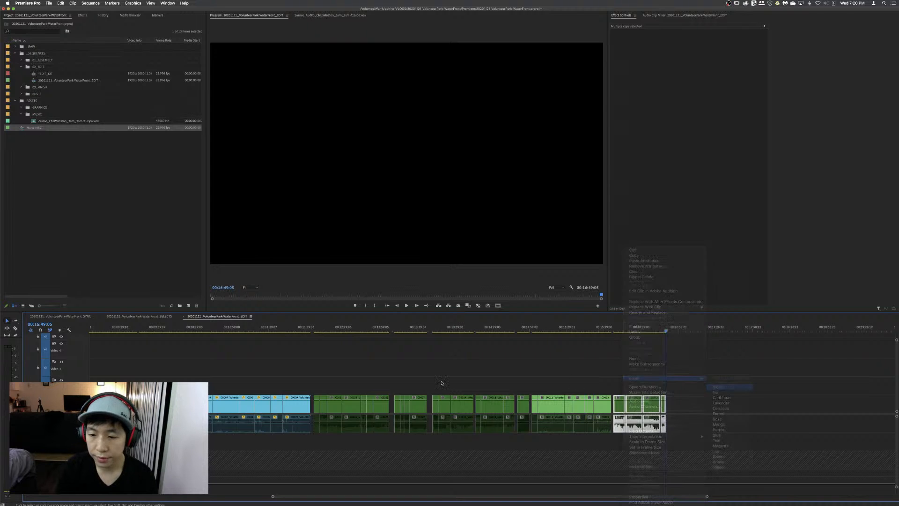
- Return to the SELECTS sequence and play the beige night clip group from its start at about 00:12:31
left_click(411, 367)
key("z")
left_click(302, 367, "alt")
left_click(292, 371, "alt")
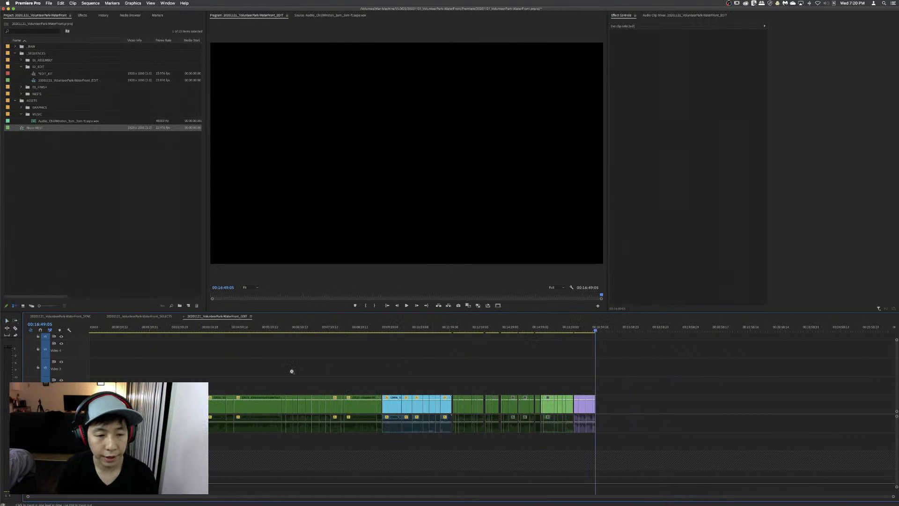
left_click(133, 318)
key("z")
left_click(576, 345, "alt")
left_click(425, 339, "alt")
key("v")
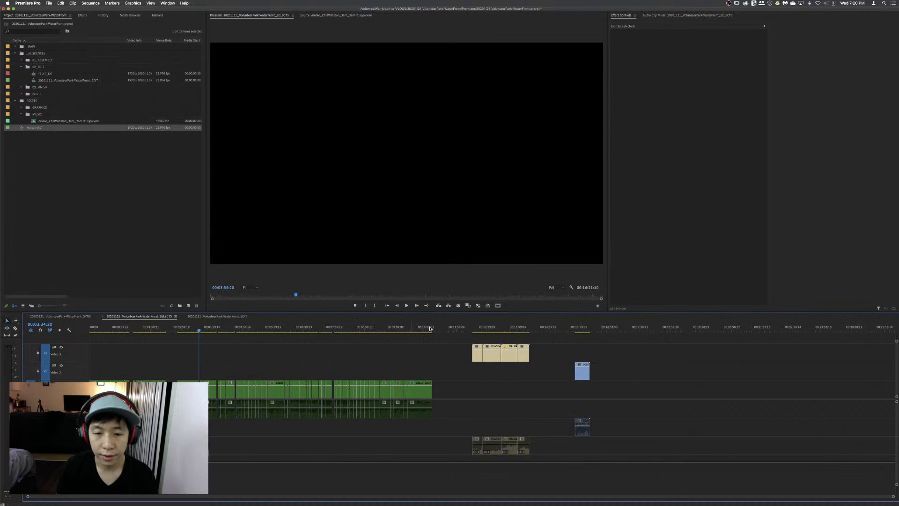
left_click(473, 327)
key("space")
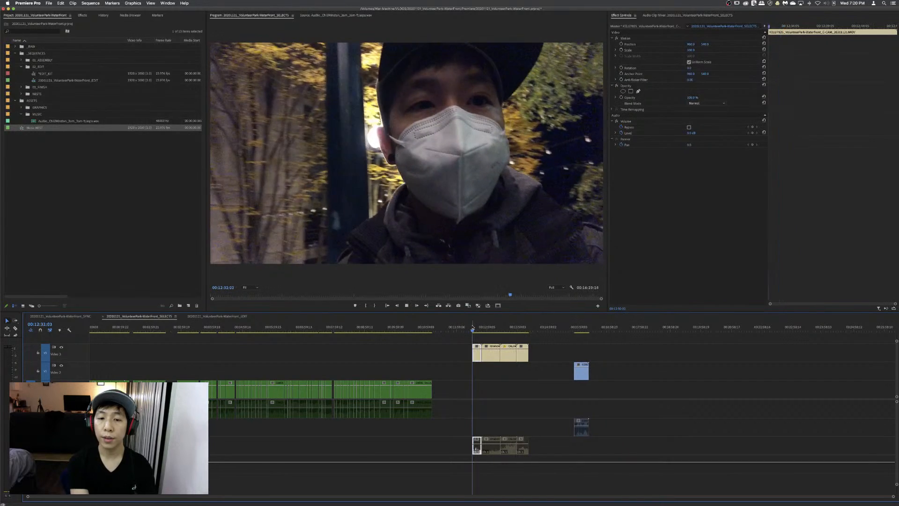
left_click(472, 327)
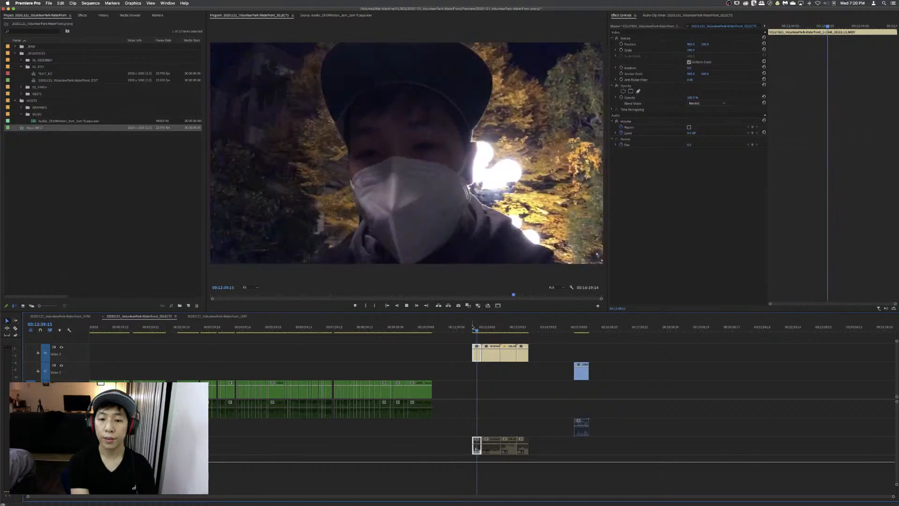
key("space")
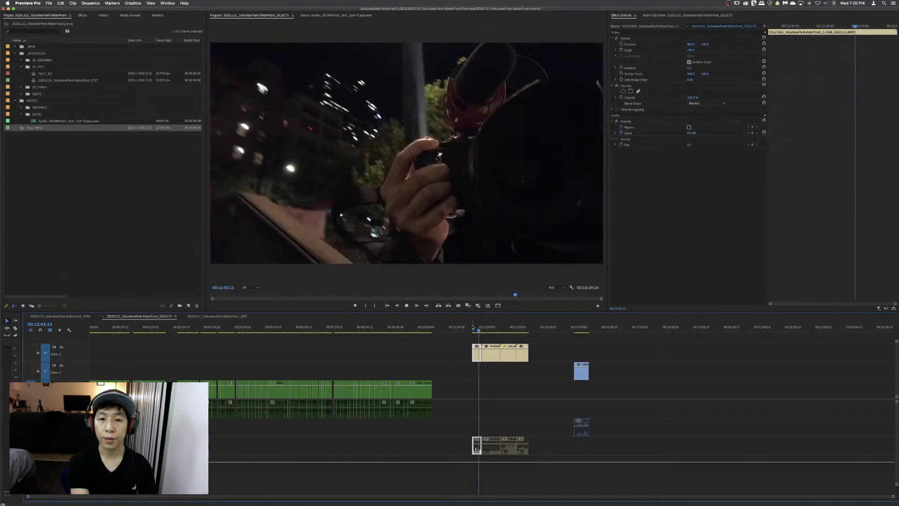
- Ripple-trim the first beige selfie clip's end at about 00:12:43, and the second one's start at about 00:12:46 and end at about 00:12:57
key("Left")
key("Left")
key("Left")
key("Left")
key("w")
key("space")
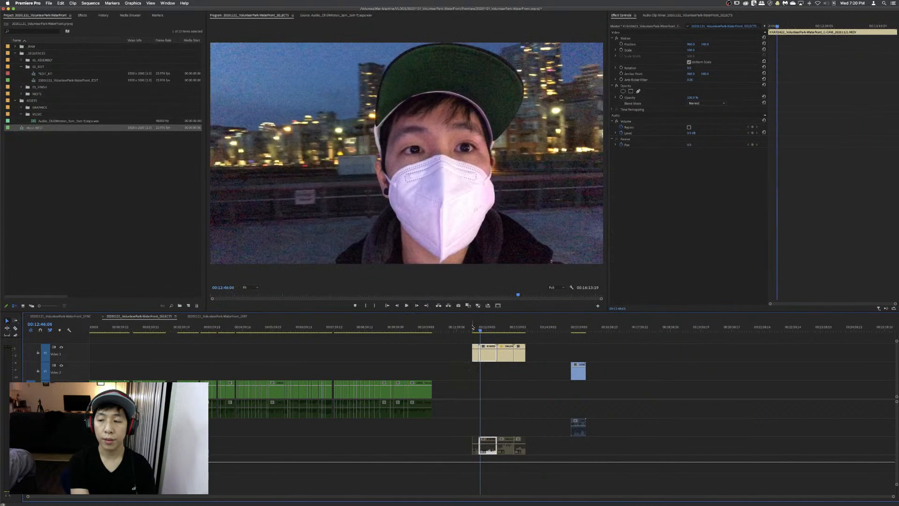
key("q")
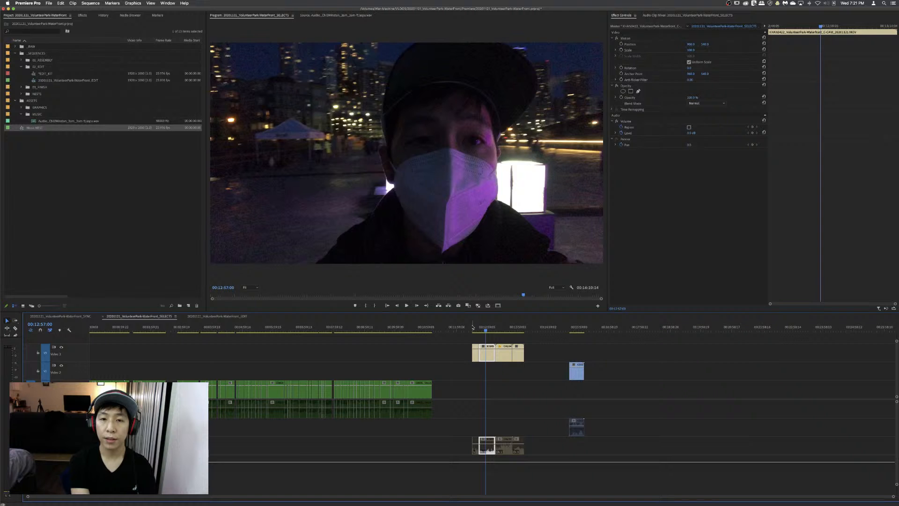
key("q")
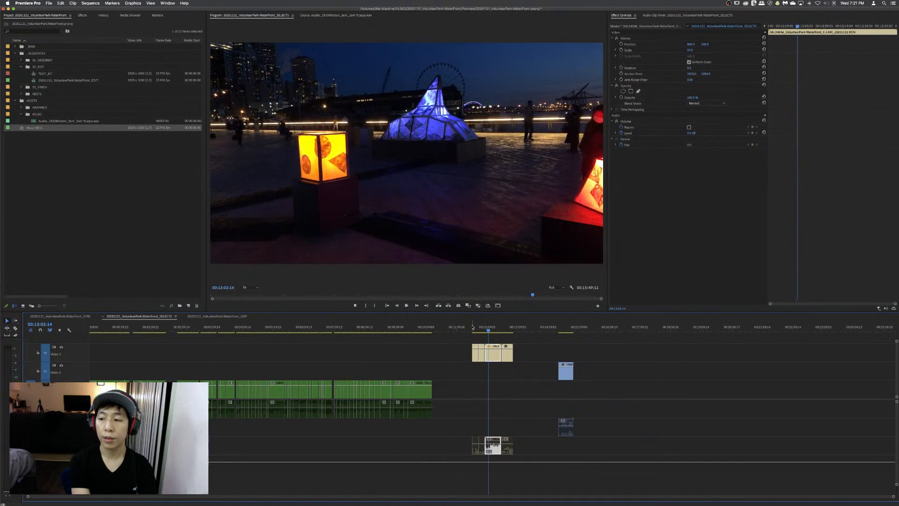
- Ripple-trim about 7 seconds off the lantern clip's start, split it, and trim the second piece's start by about 10 seconds and end by about 4
key("q")
key("space")
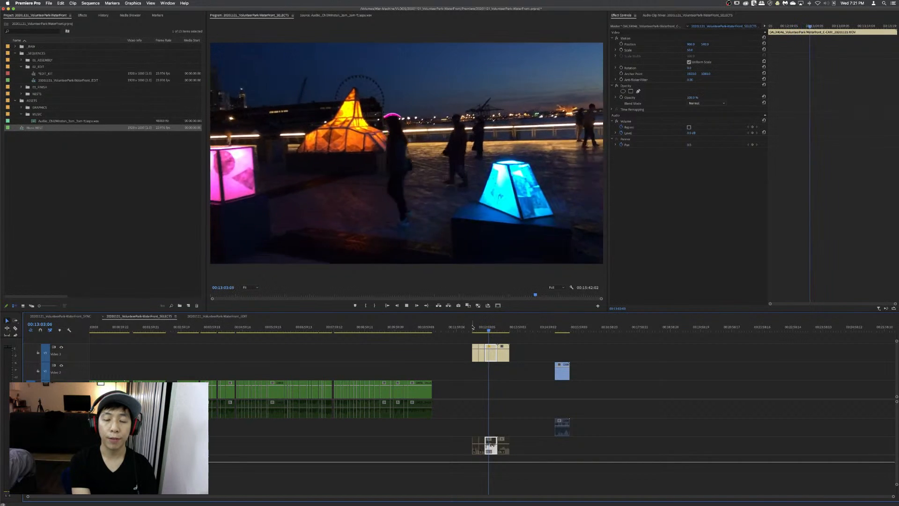
key("super+k")
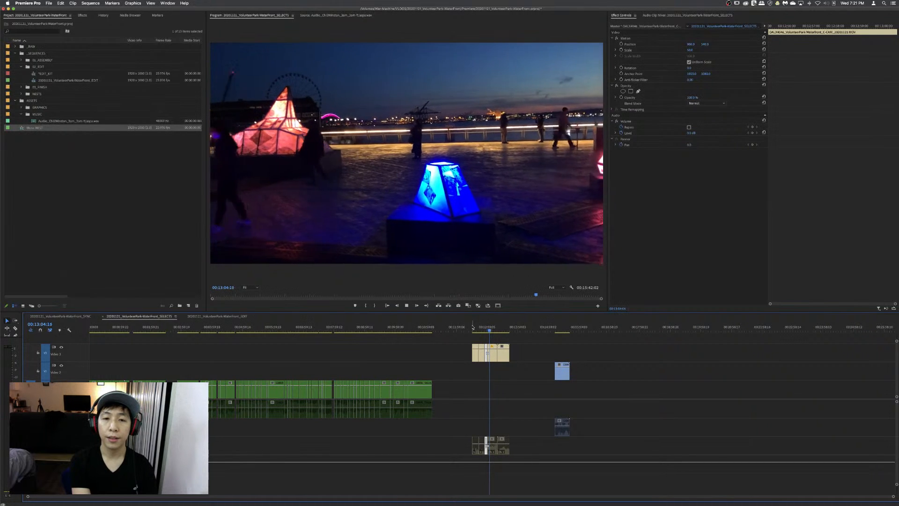
key("k")
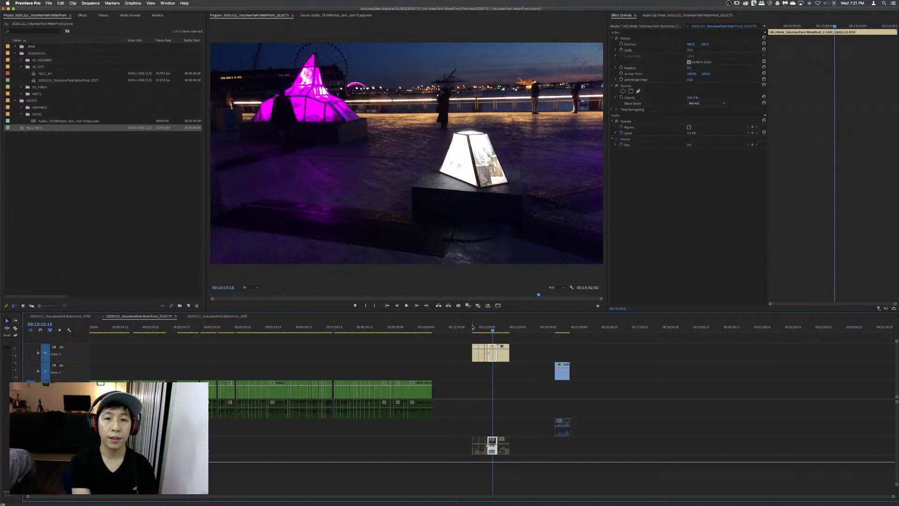
key("q")
key("l")
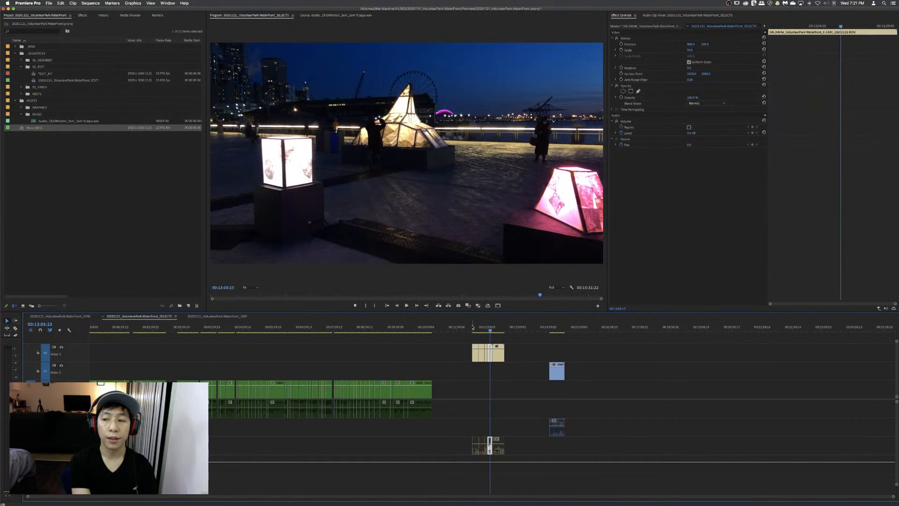
key("q")
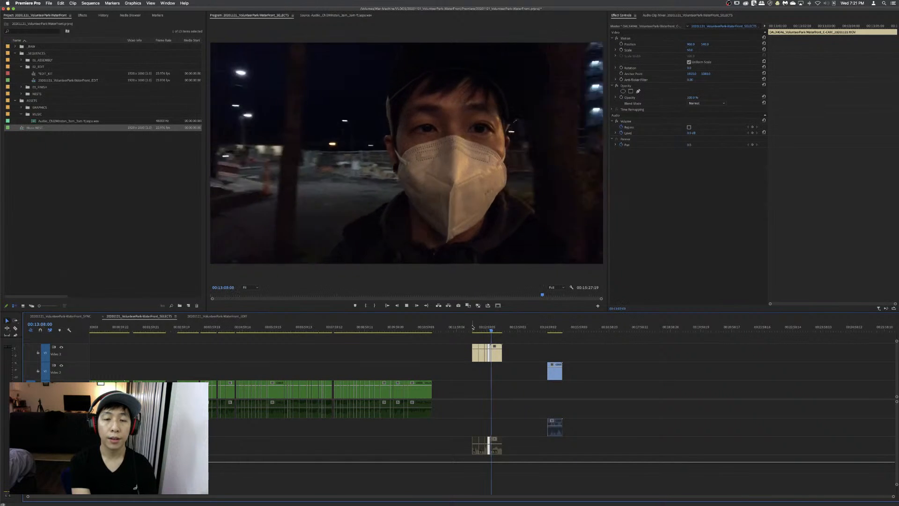
- Ripple-trim the last beige selfie clip's start twice by about 2 seconds each, and cut its end at about 00:13:21
key("q")
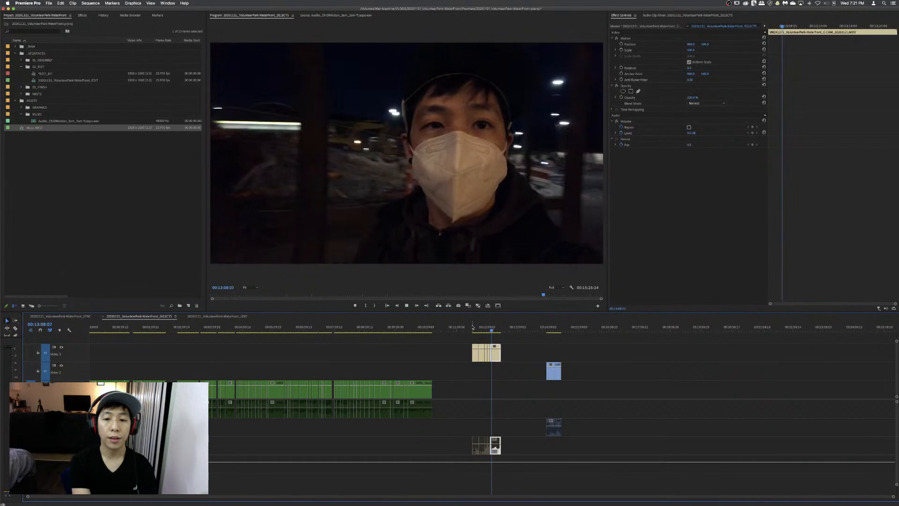
key("q")
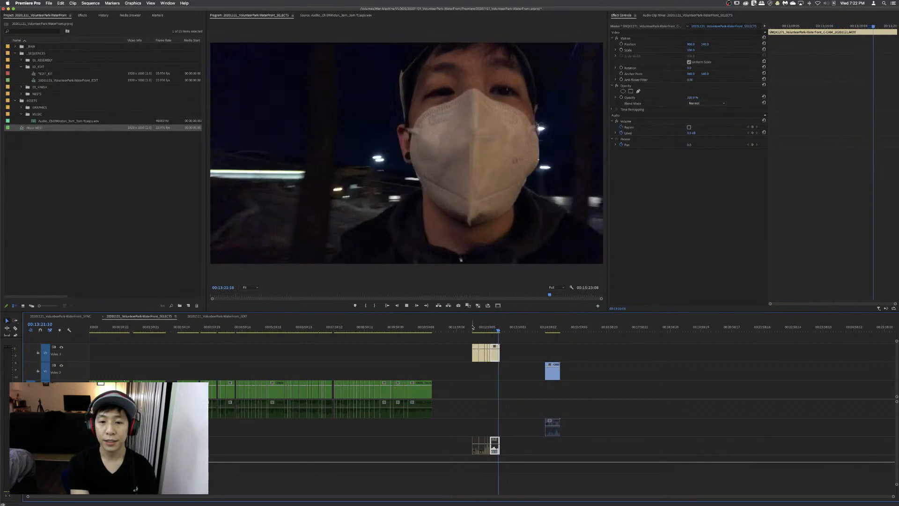
key("w")
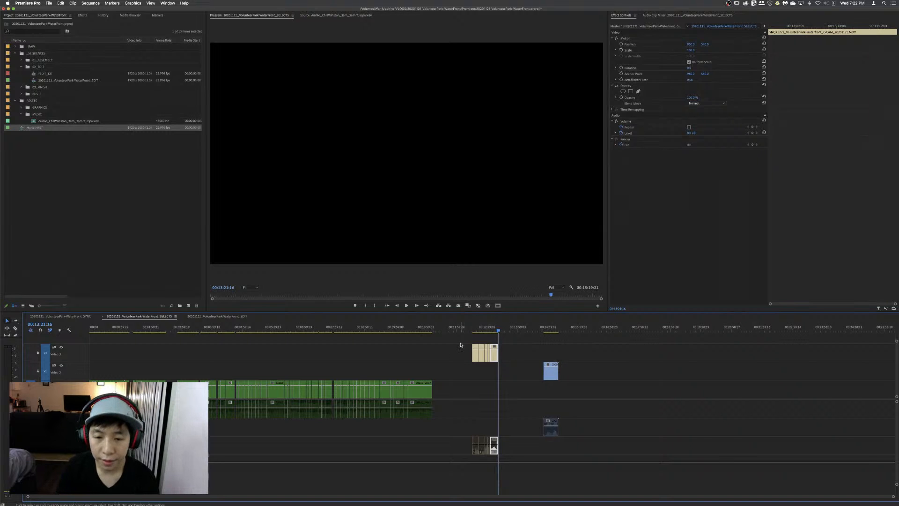
- Copy the trimmed beige clip group from SELECTS and paste it after the Violet group in EDIT, leaving a gap between them
left_click_drag(506, 384, 309, 351)
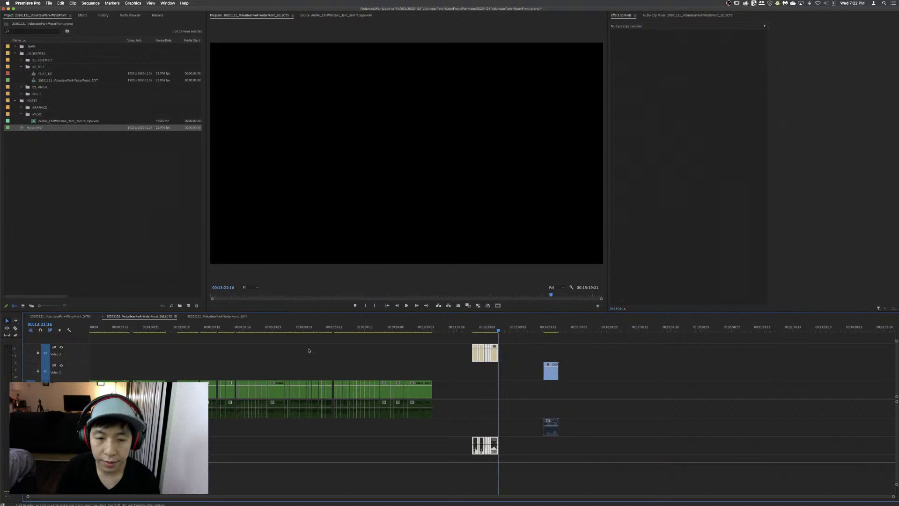
left_click(202, 317)
key("super+v")
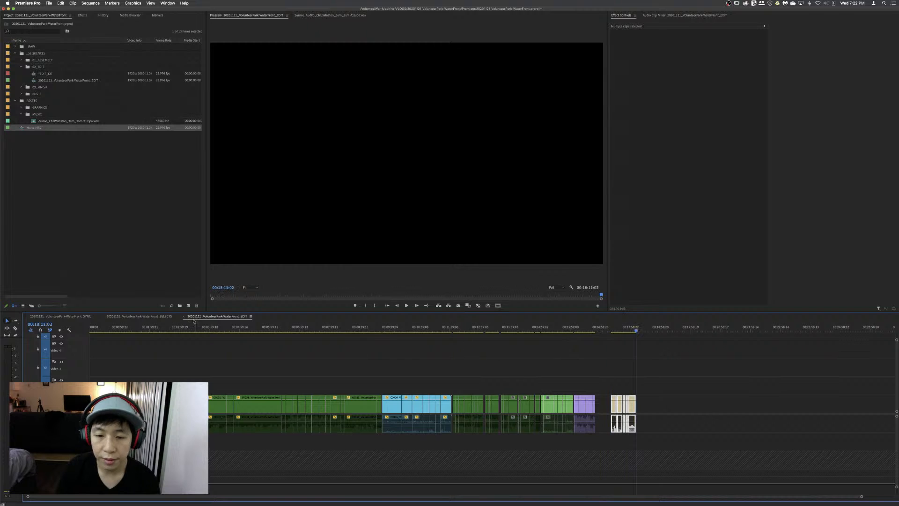
- Ripple-trim about 4 seconds off the blue dessert clip in SELECTS and copy the clip to the end of EDIT, directly after the beige group
left_click(155, 317)
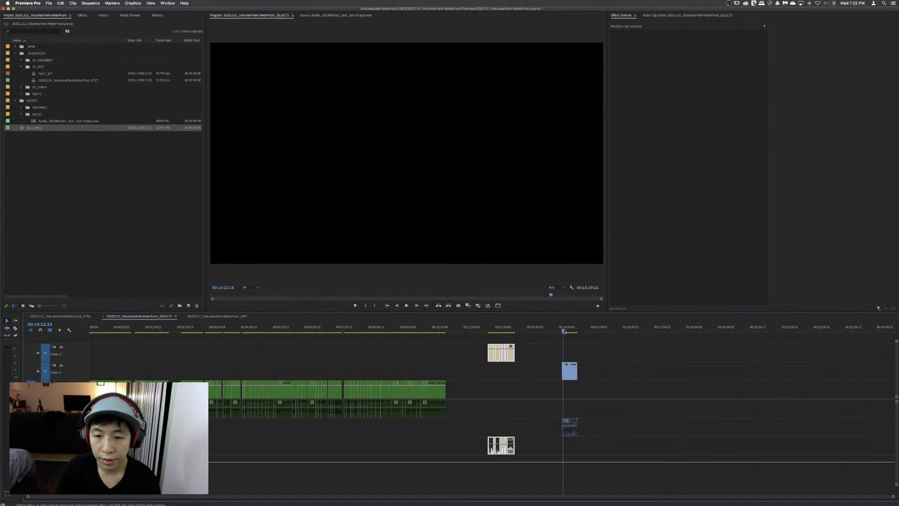
left_click(564, 331)
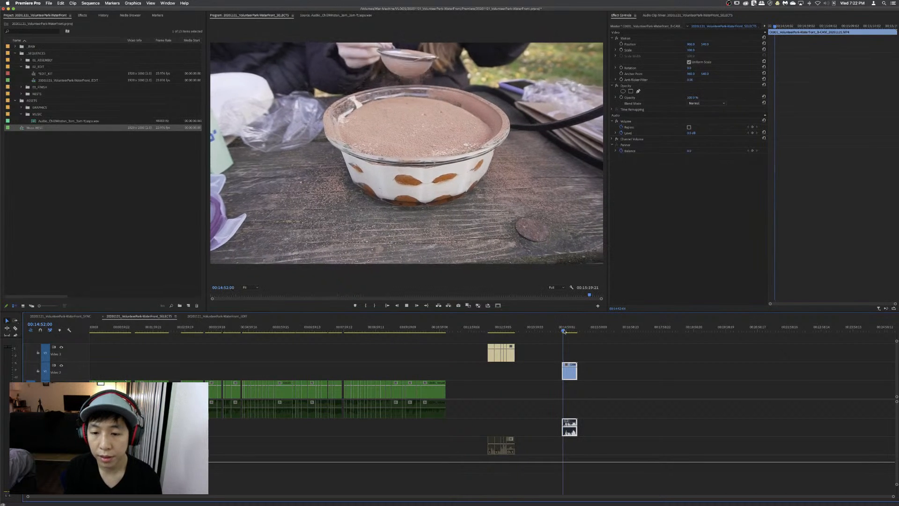
left_click_drag(564, 331, 576, 331)
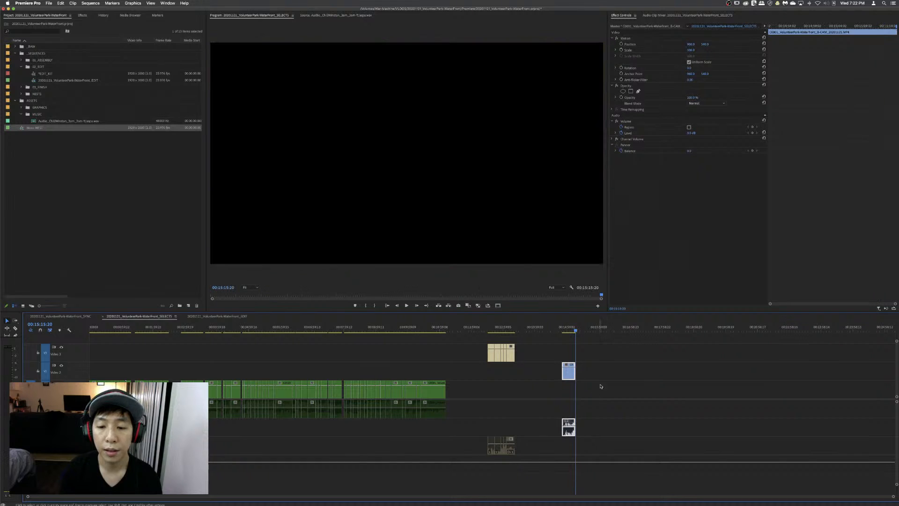
left_click(217, 317)
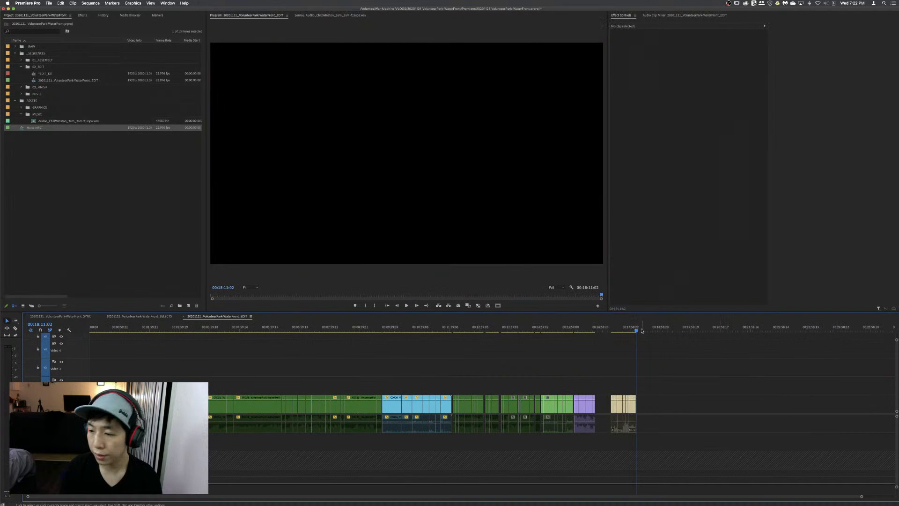
key("super+v")
left_click(547, 369)
key("z")
left_click(443, 372, "alt")
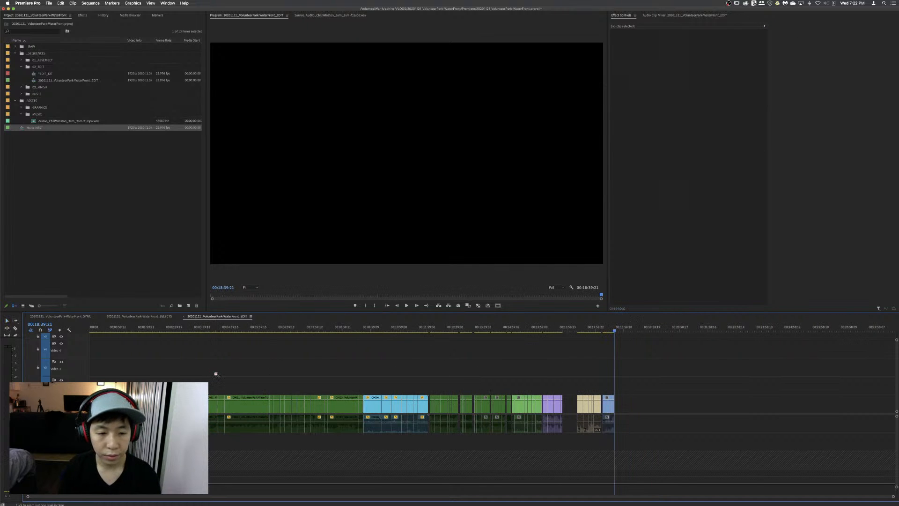
- Play the opening of EDIT and move all its video clips about 24 seconds later, keeping the music at the start
left_click(105, 344)
key("Home")
key("space")
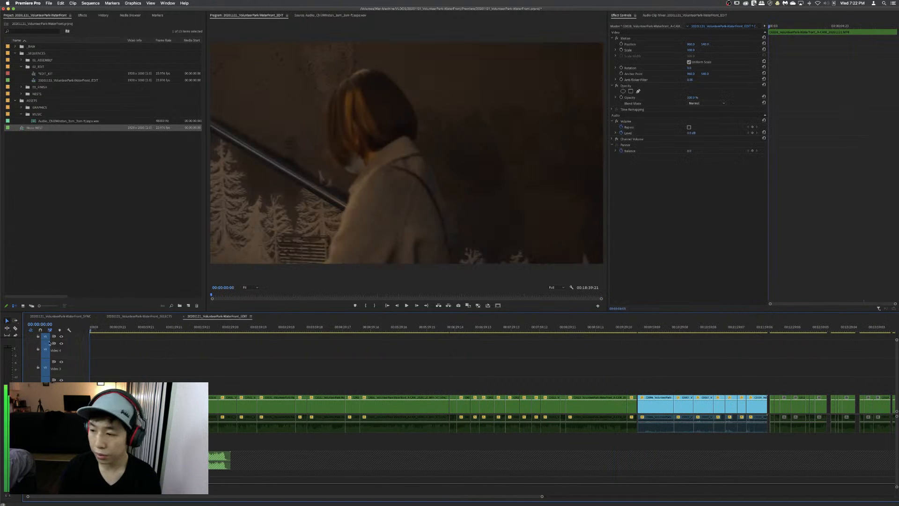
key("v")
key("=")
key("=")
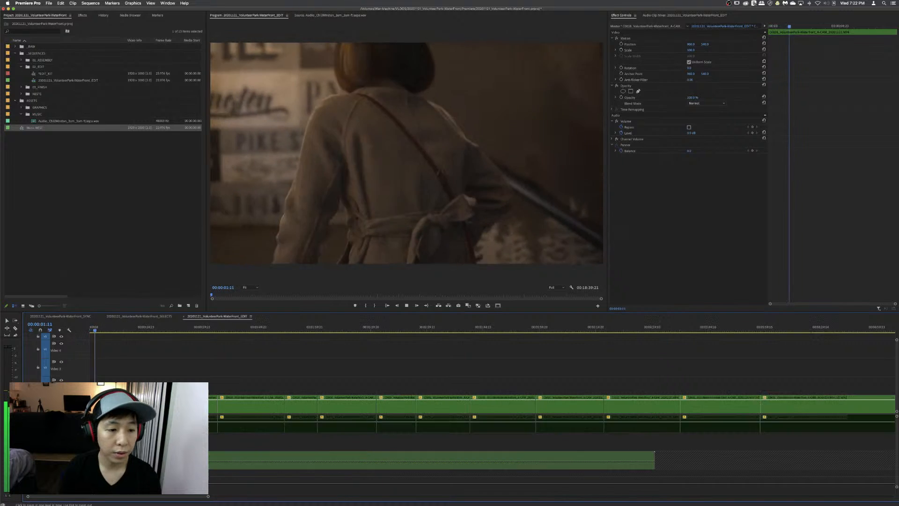
left_click_drag(105, 405, 195, 405)
key("v")
left_click(163, 360)
key("z")
key("minus")
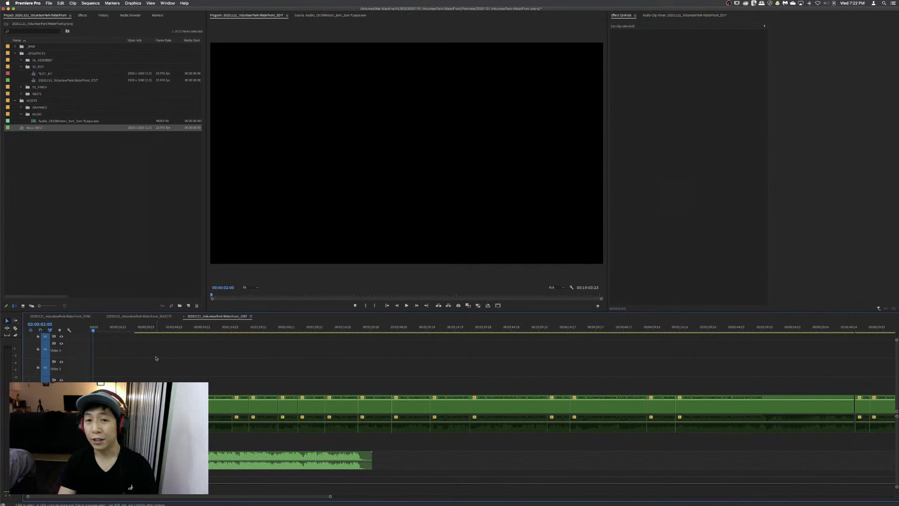
- Select all the video clips in EDIT and move them about 2 minutes 26 seconds further along, past the end of the music
left_click(219, 330)
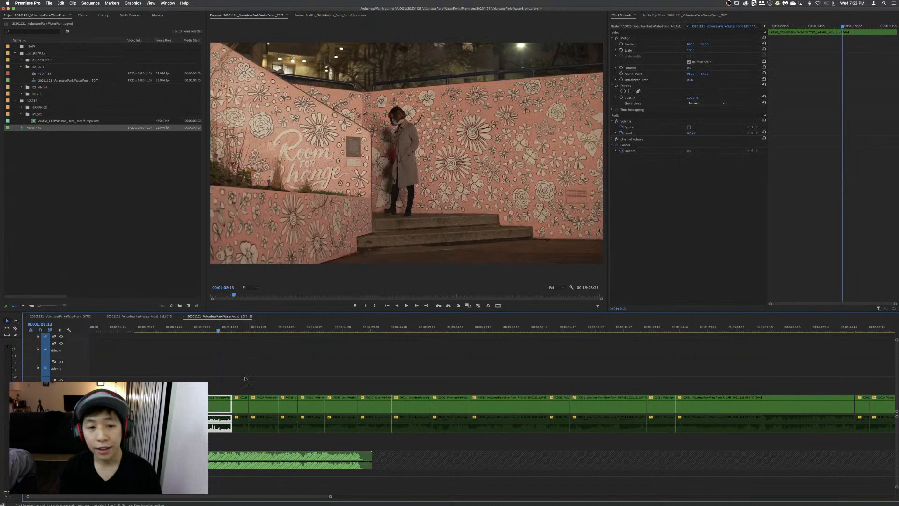
left_click(295, 384)
key("z")
left_click(295, 386, "alt")
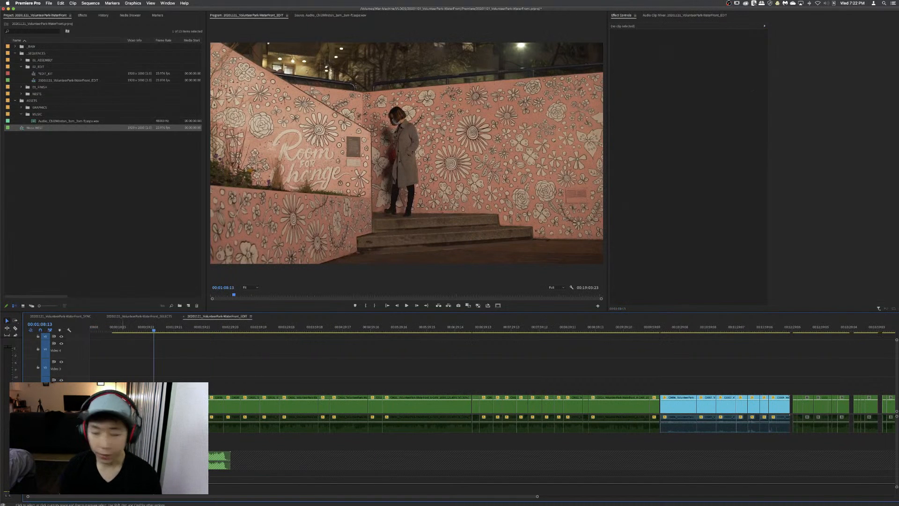
left_click(129, 404)
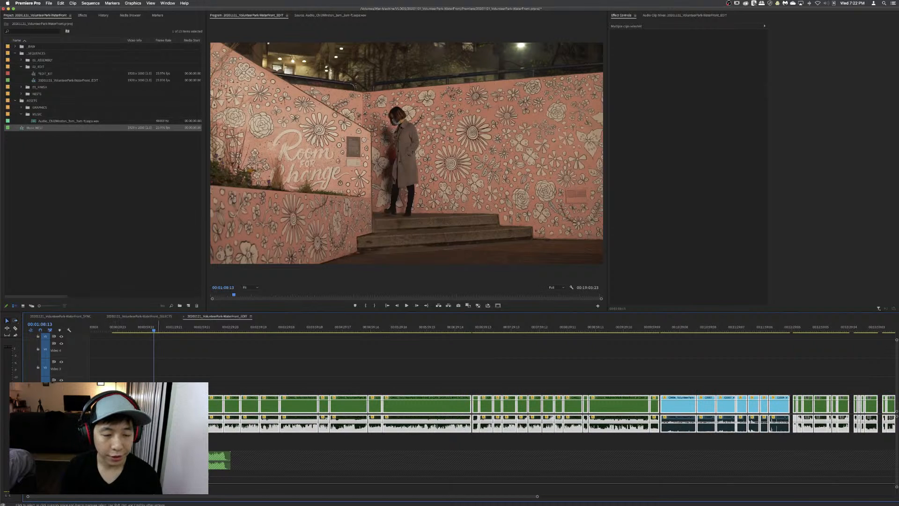
left_click_drag(124, 402, 261, 370)
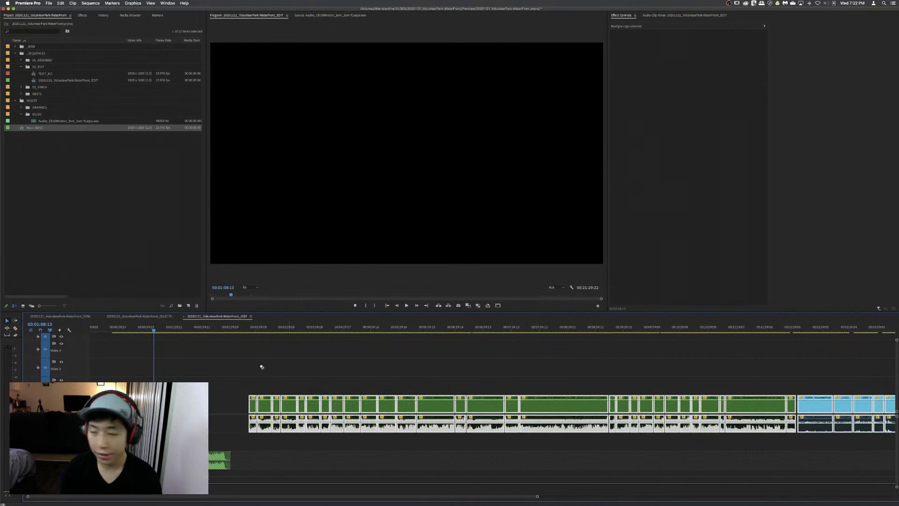
- Skim through the shifted green night clips in EDIT from about 00:03:28 to 00:09:07 to review the available shots
left_click(286, 328)
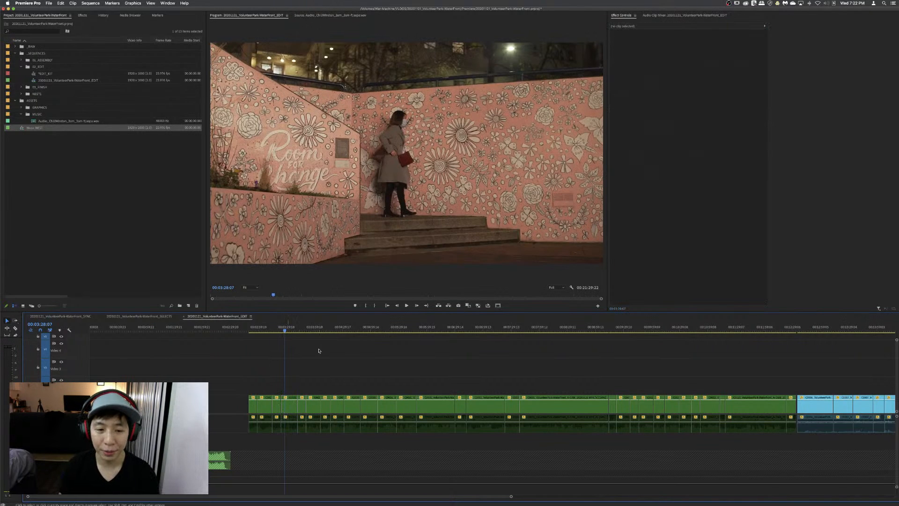
left_click_drag(328, 329, 374, 330)
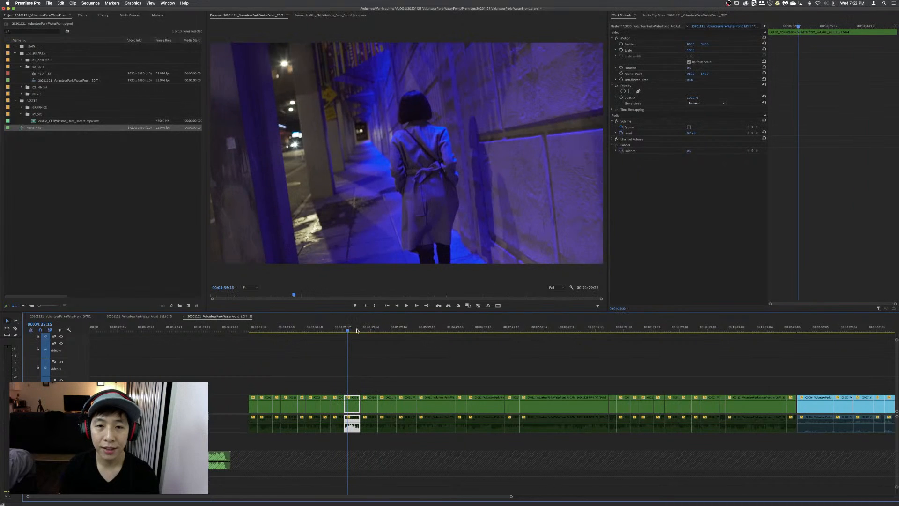
key("space")
left_click(415, 330)
key("space")
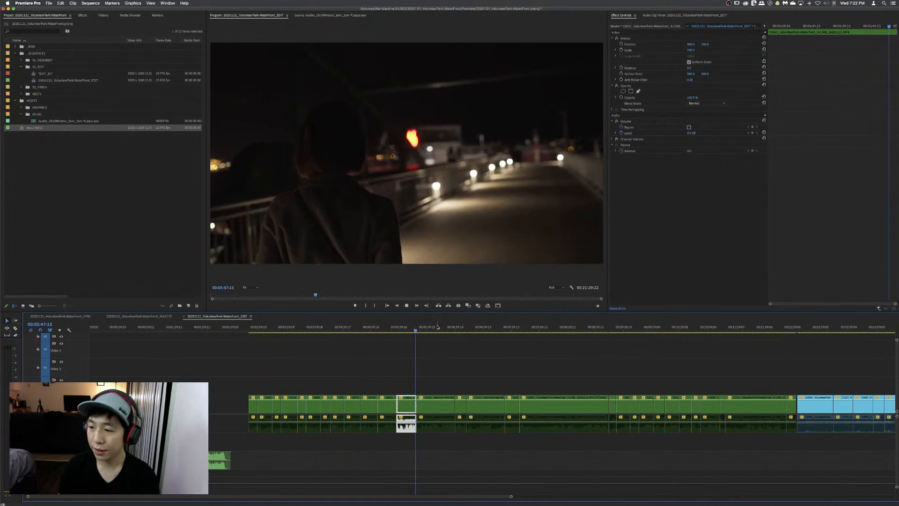
left_click(478, 328)
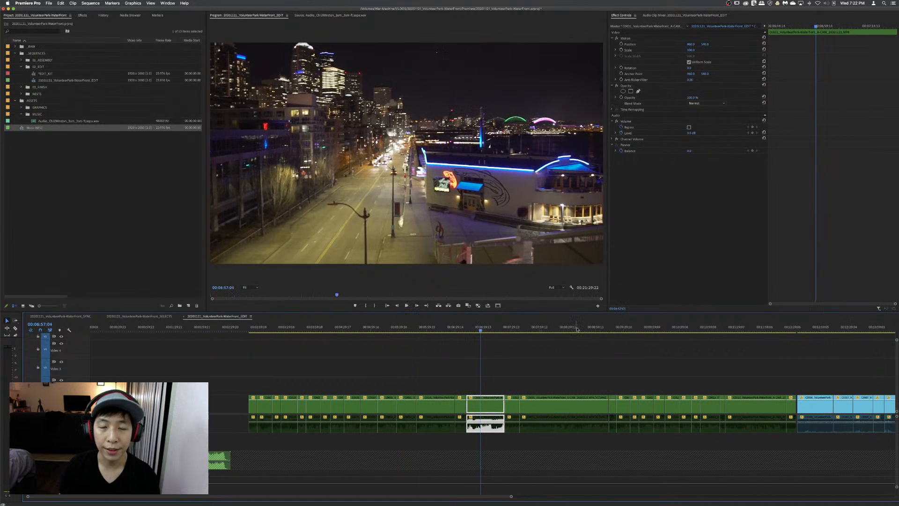
left_click(610, 328)
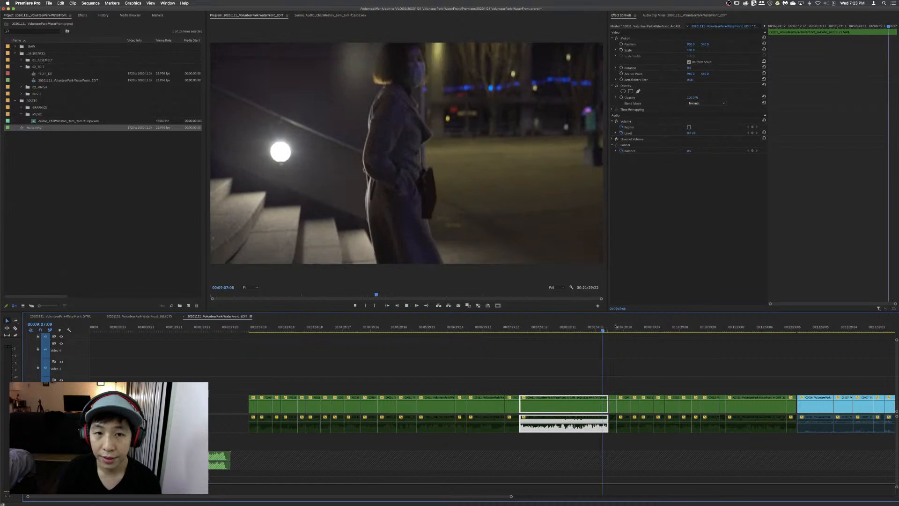
- Split the shot of the woman walking on the pier at 00:09:42:19 and move its final part to the start of EDIT
left_click(614, 328)
left_click(632, 327)
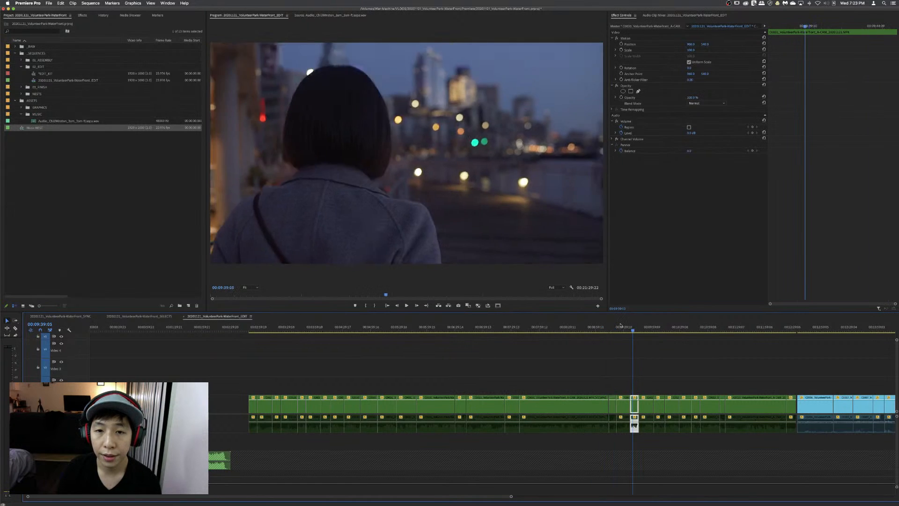
left_click(619, 328)
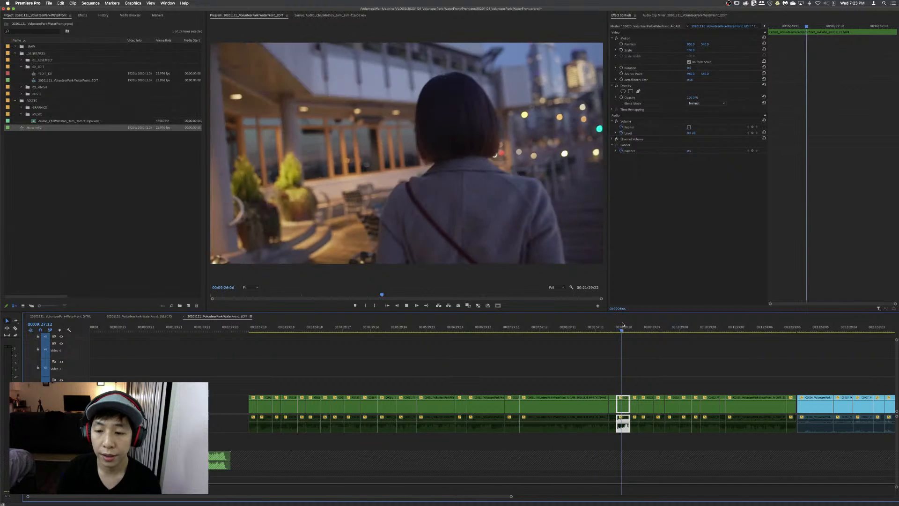
left_click(629, 324)
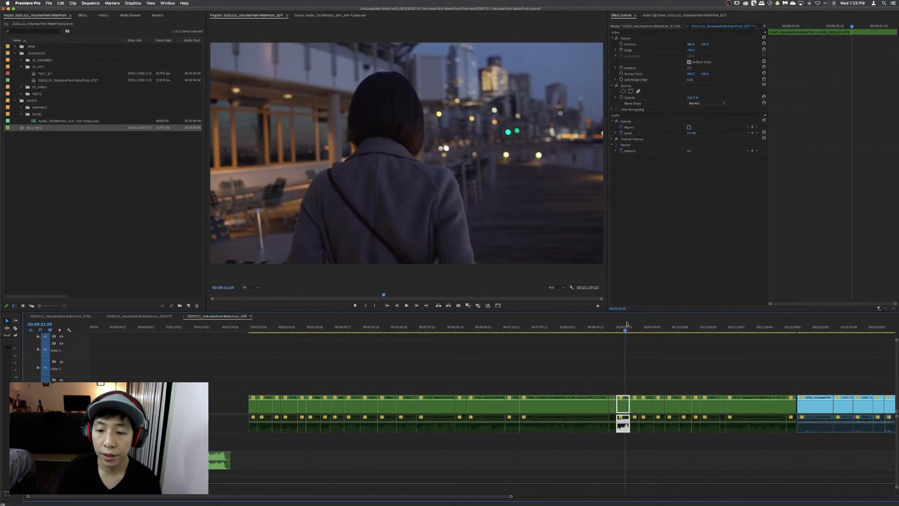
left_click_drag(630, 323, 637, 325)
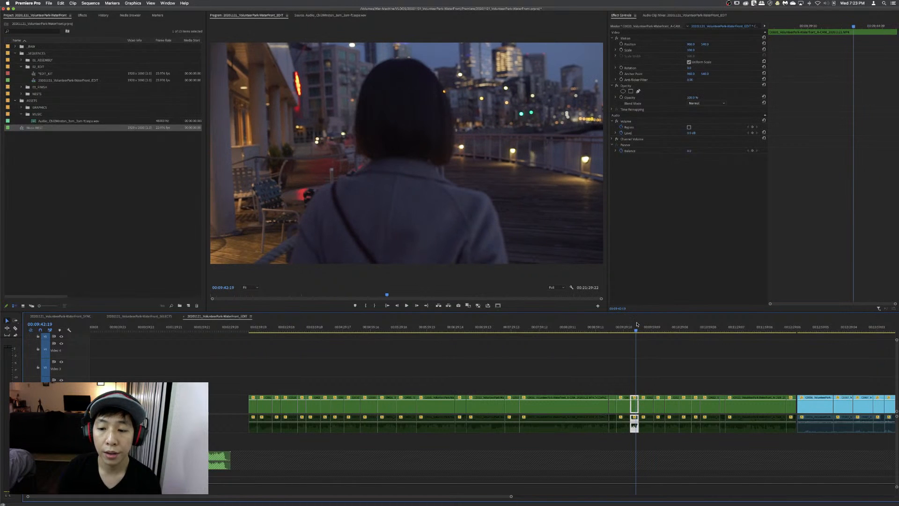
left_click(661, 350)
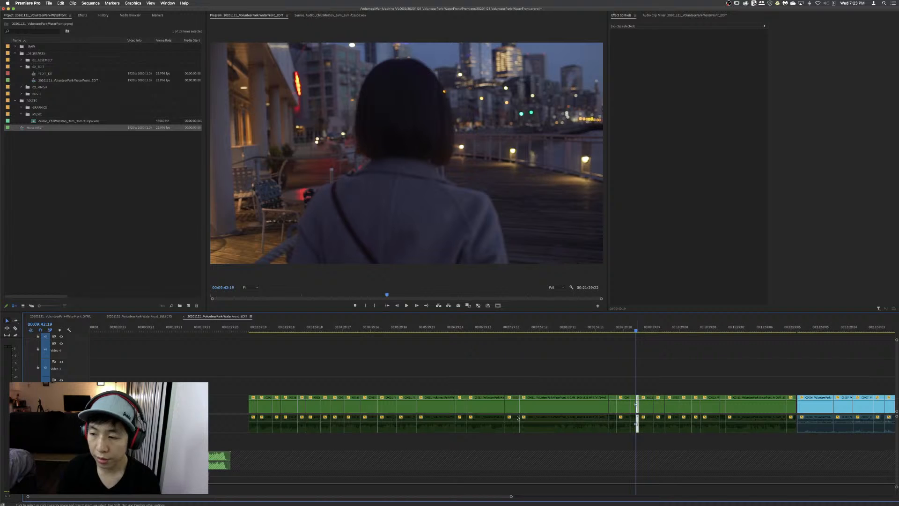
left_click_drag(518, 418, 259, 431)
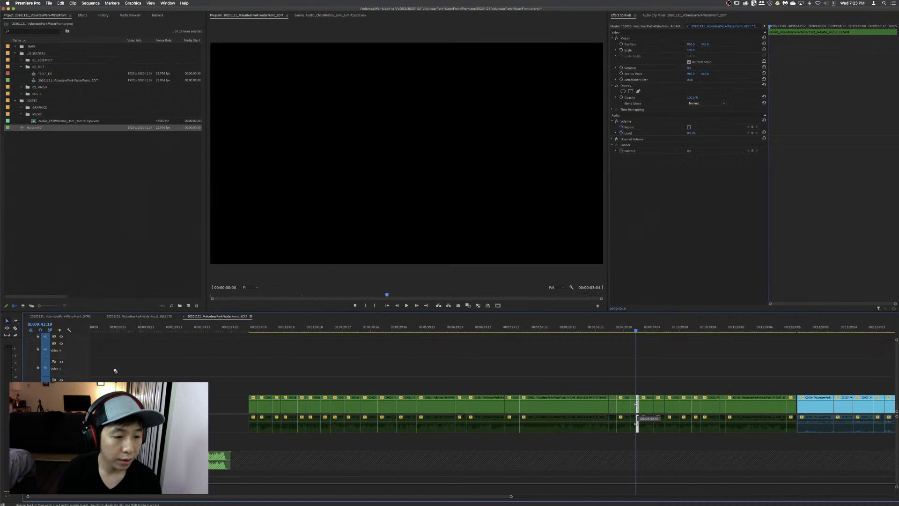
left_click_drag(115, 371, 115, 371)
- Play the opening of EDIT and ripple-trim about 1 second off the end of the walking woman clip
key("Home")
key("equal")
key("space")
key("Home")
key("space")
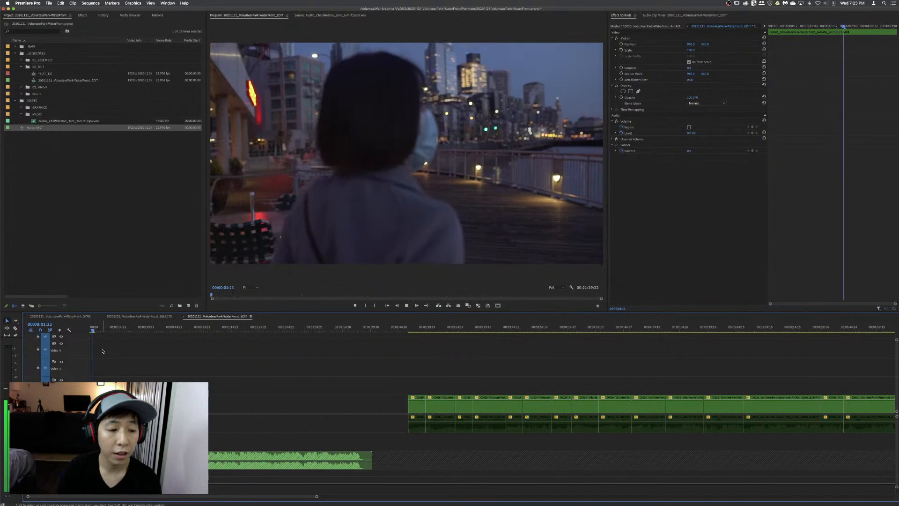
key("super+z")
key("super+z")
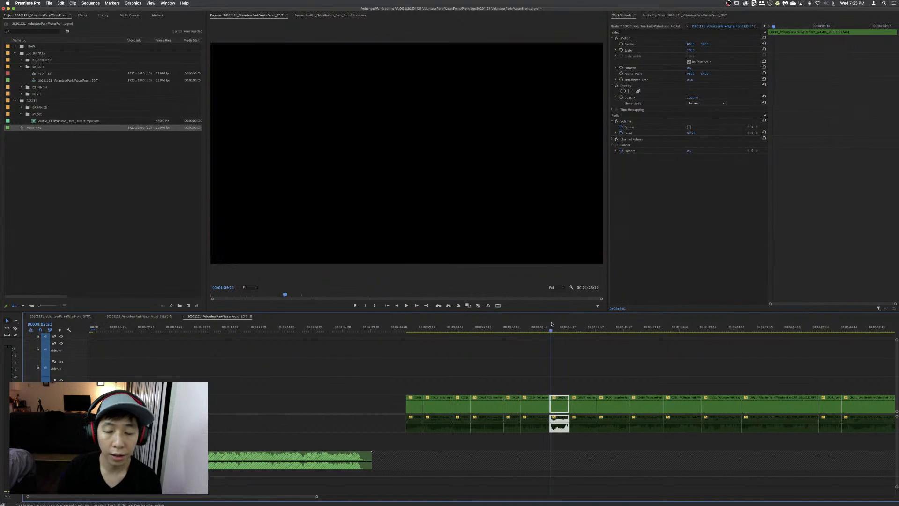
- Isolate the section of the waterfront railing shot ending at 00:09:50:14 and move it directly after the opening clip
key("z")
left_click(589, 361, "alt")
left_click_drag(534, 327, 641, 326)
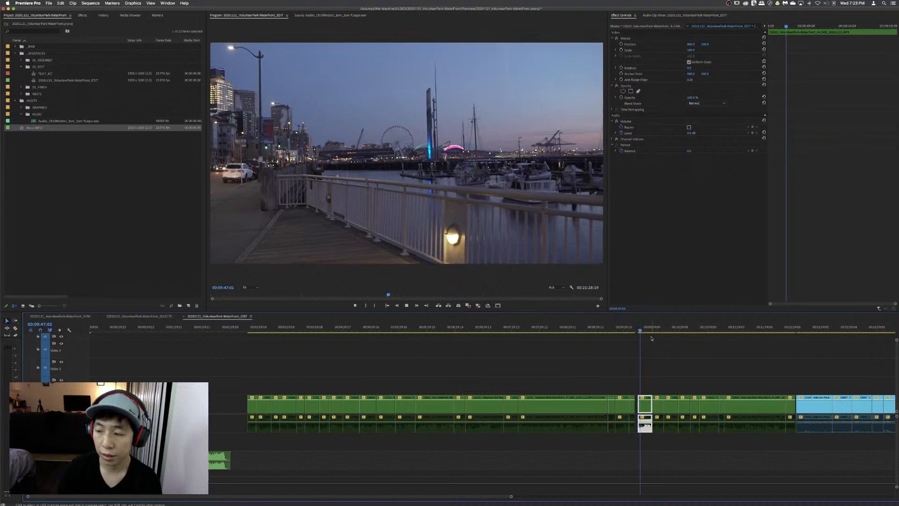
key("space")
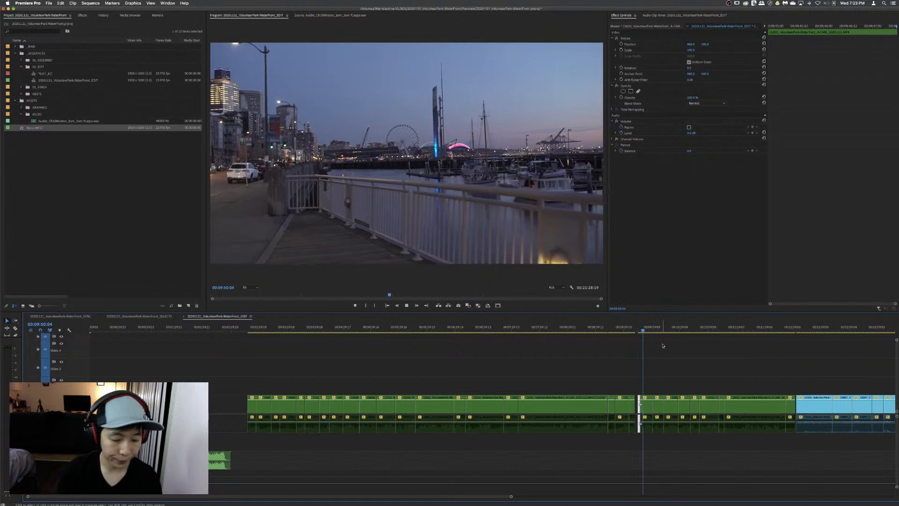
key("space")
left_click(658, 387)
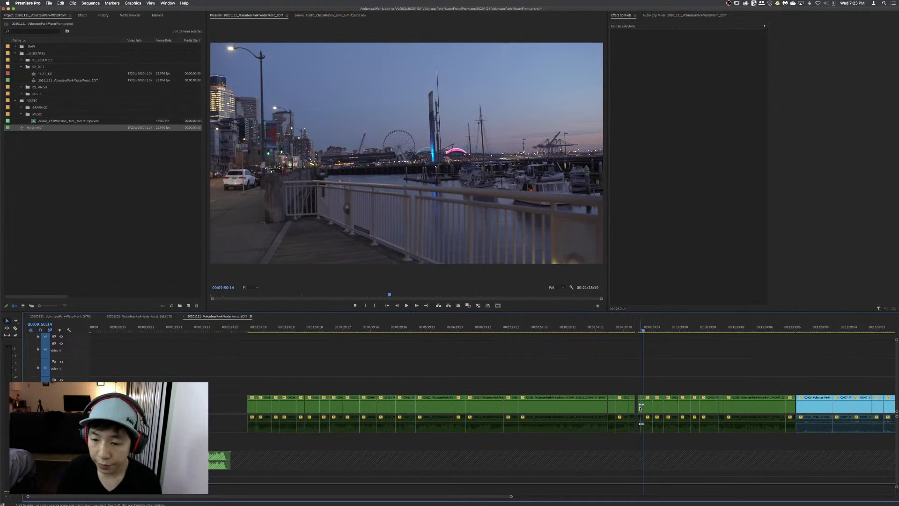
left_click_drag(642, 407, 640, 421)
- Play the opening of EDIT and trim the end of the waterfront clip to 00:00:04:04
key("Home")
key("space")
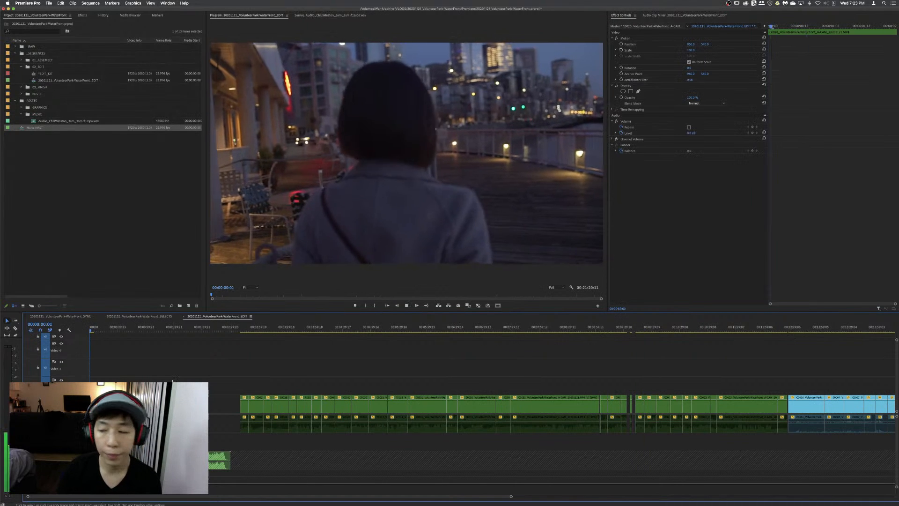
key("z")
left_click(172, 379)
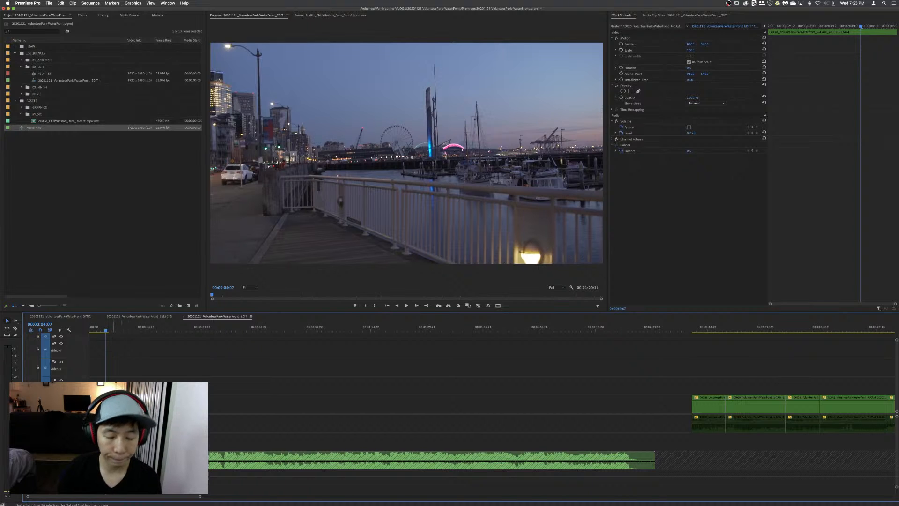
key("Left")
key("Left")
key("Left")
left_click(322, 368)
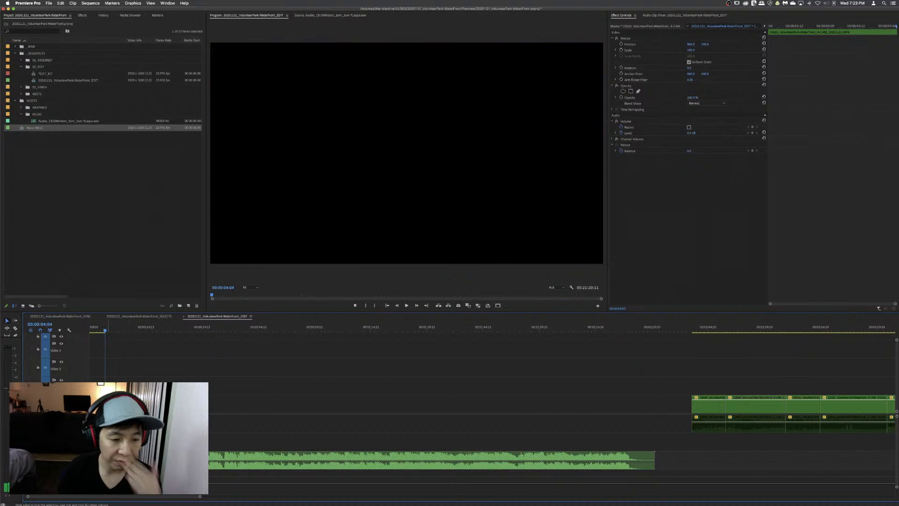
- Review the blue park clips and move the two adjacent sidewalk clips around 00:14:06 into the empty space over the music
left_click(379, 364, "alt")
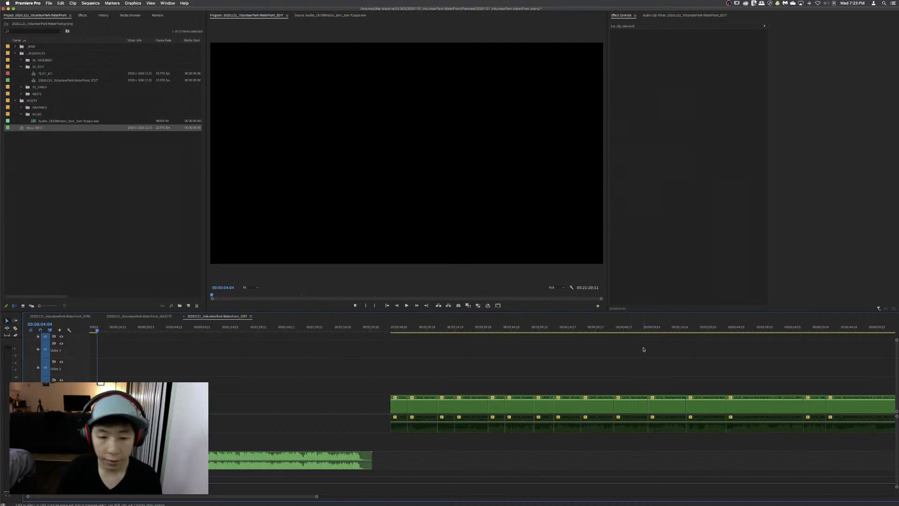
left_click(572, 367, "alt")
left_click(570, 367, "alt")
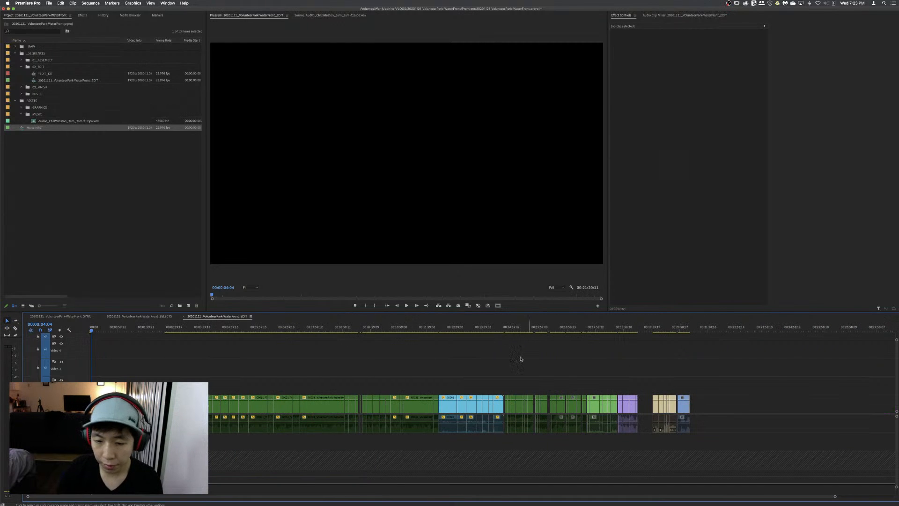
left_click(481, 331)
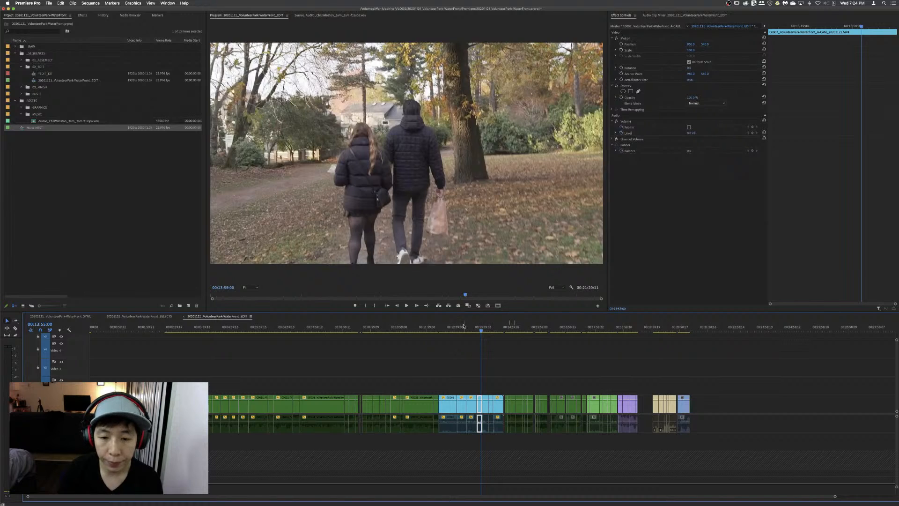
left_click_drag(464, 326, 486, 331)
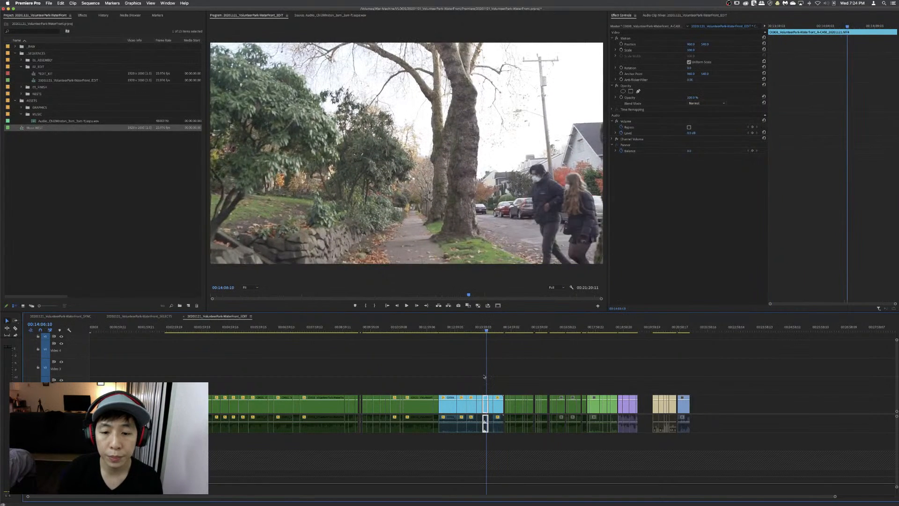
left_click(488, 409, "shift")
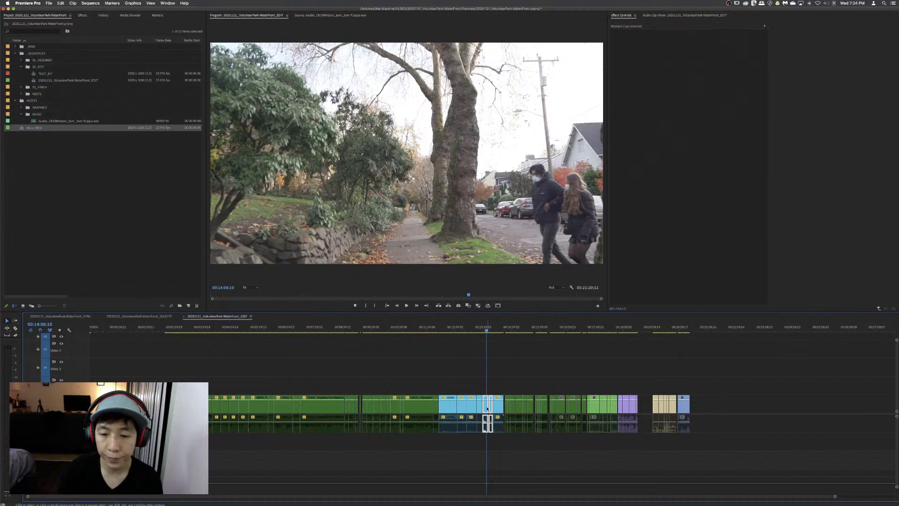
left_click_drag(485, 408, 115, 409)
- Insert the two blue sidewalk clips at the very start of EDIT, ahead of the walking woman and waterfront clips
key("z")
left_click(110, 364)
left_click(112, 364)
left_click(138, 375)
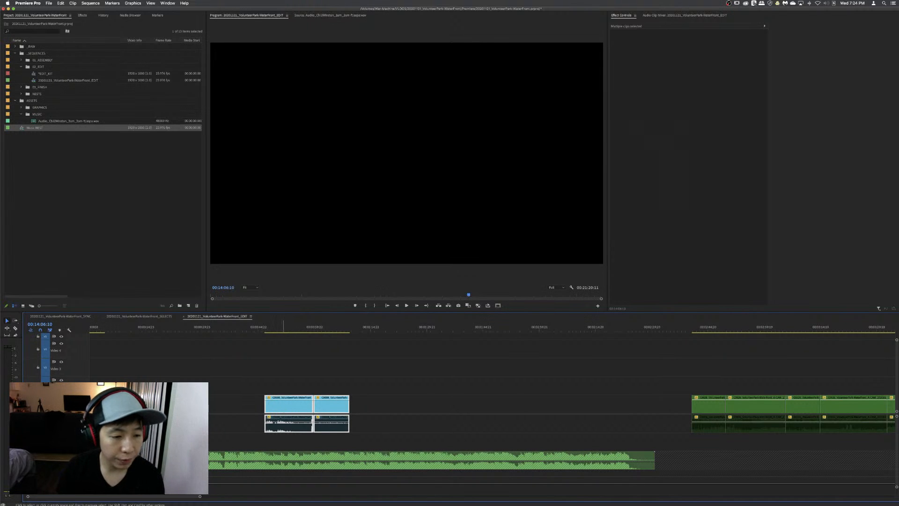
left_click_drag(283, 409, 117, 408)
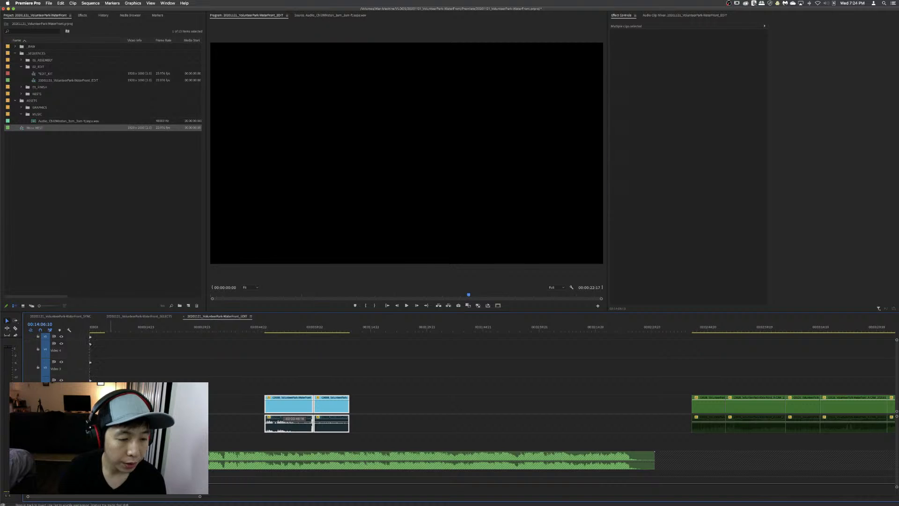
left_click_drag(111, 407, 110, 406)
- Play the new opening of EDIT and check the sidewalk clip's tilt up to the tree until 00:00:12:15
left_click(103, 350)
key("Home")
key("space")
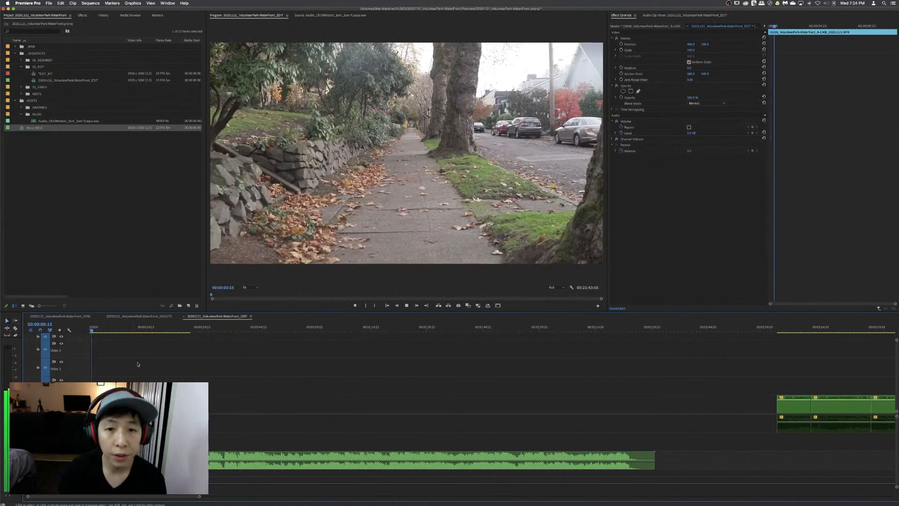
key("equal")
key("space")
left_click_drag(133, 328, 165, 339)
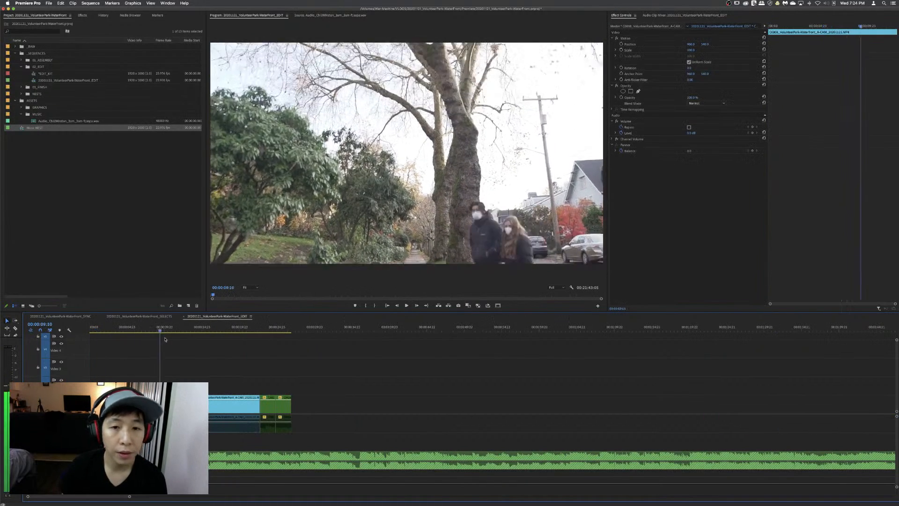
key("space")
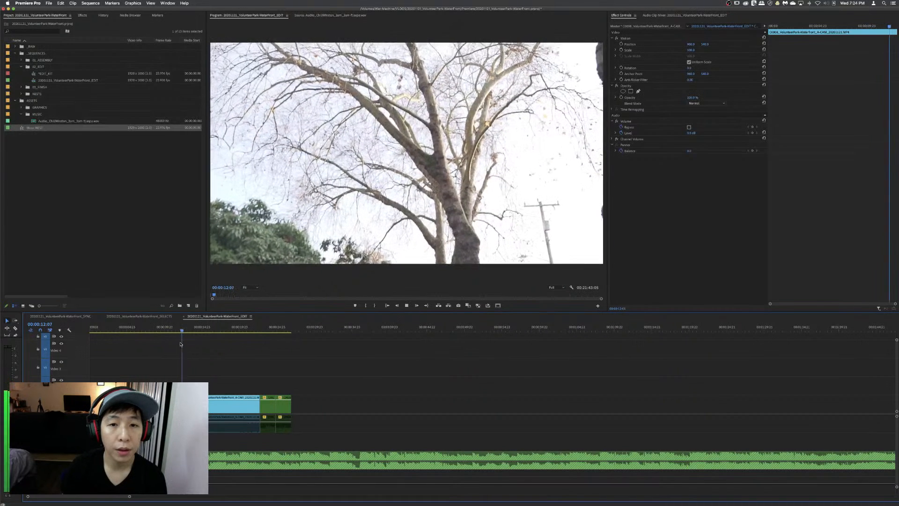
key("space")
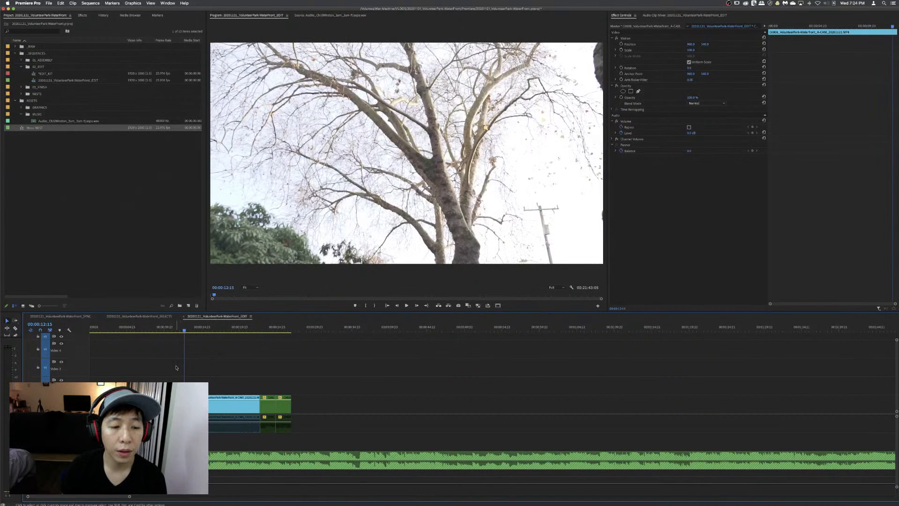
- Cut out the tree tilt section of the sidewalk clip from 00:00:09:07 to 00:00:12:19 and move it to the start of EDIT
left_click(142, 329)
key("space")
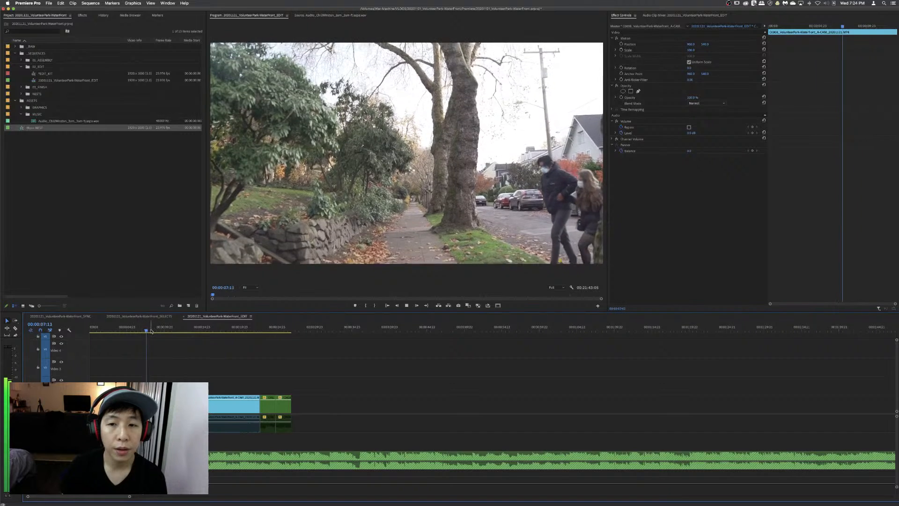
key("space")
left_click(158, 330)
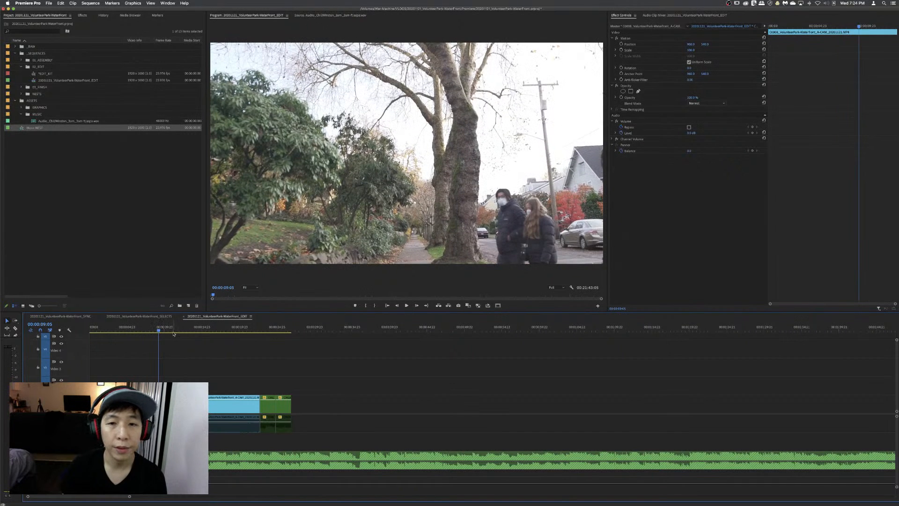
left_click(175, 331)
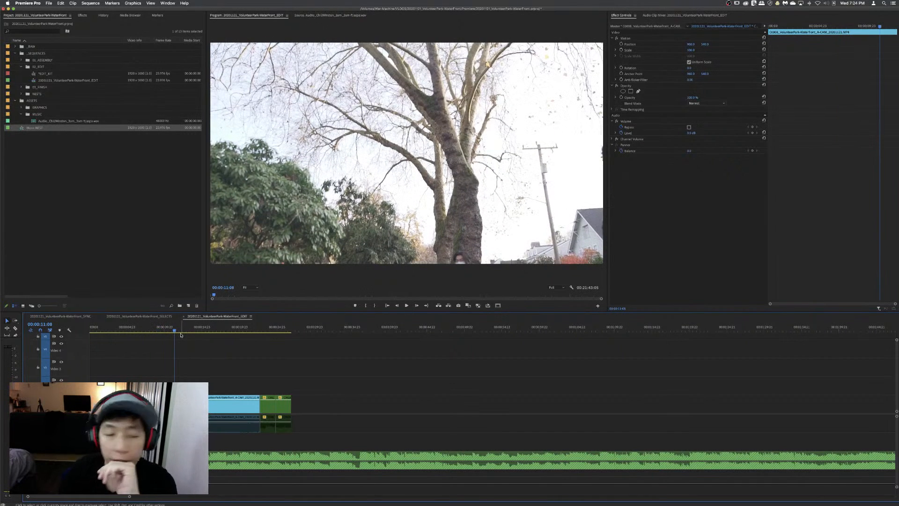
left_click(185, 329)
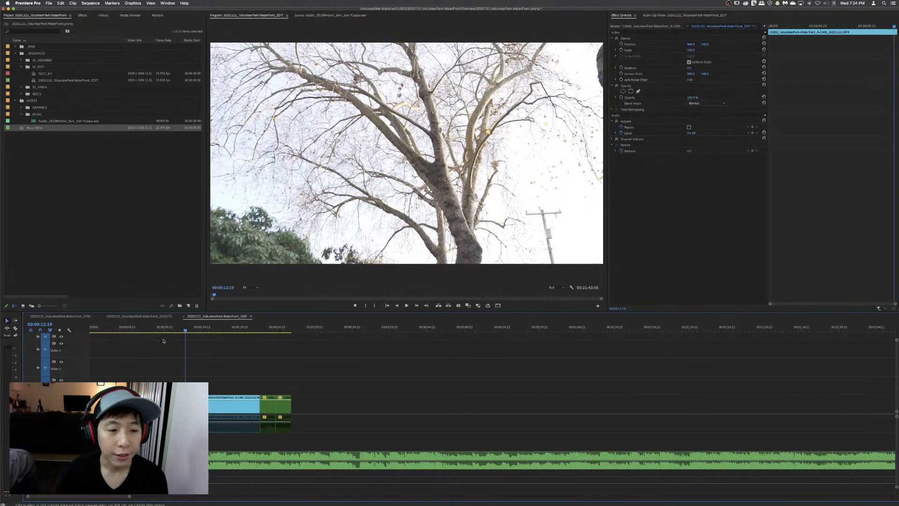
key("v")
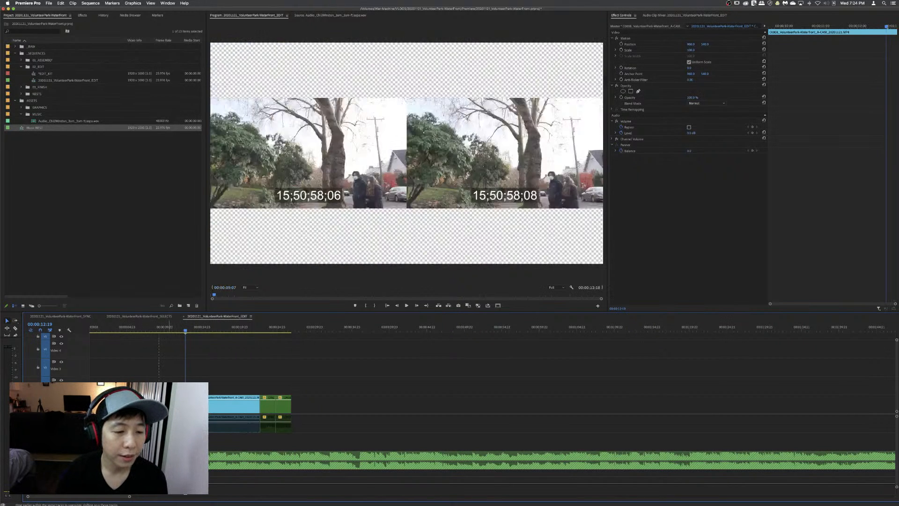
left_click(103, 330)
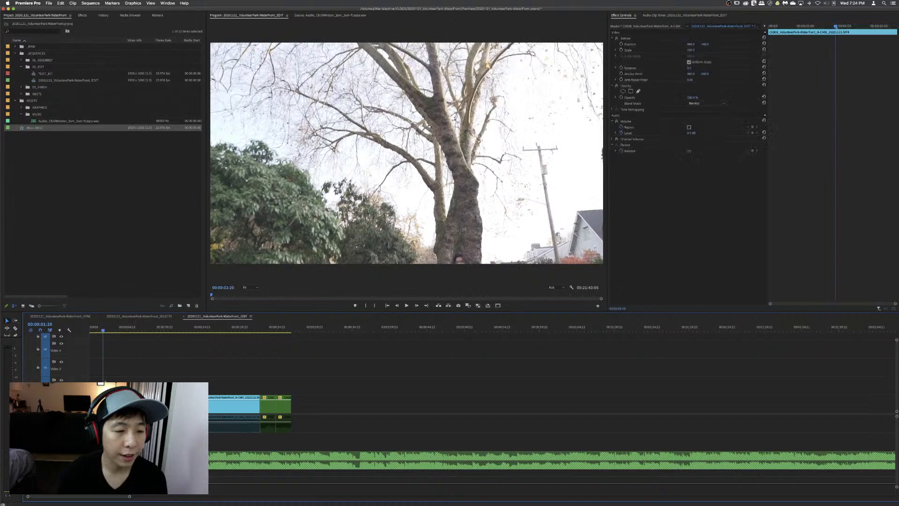
- Reverse the speed of the opening tree clip, ripple-trim about 1 second off its start and play it
right_click(97, 404)
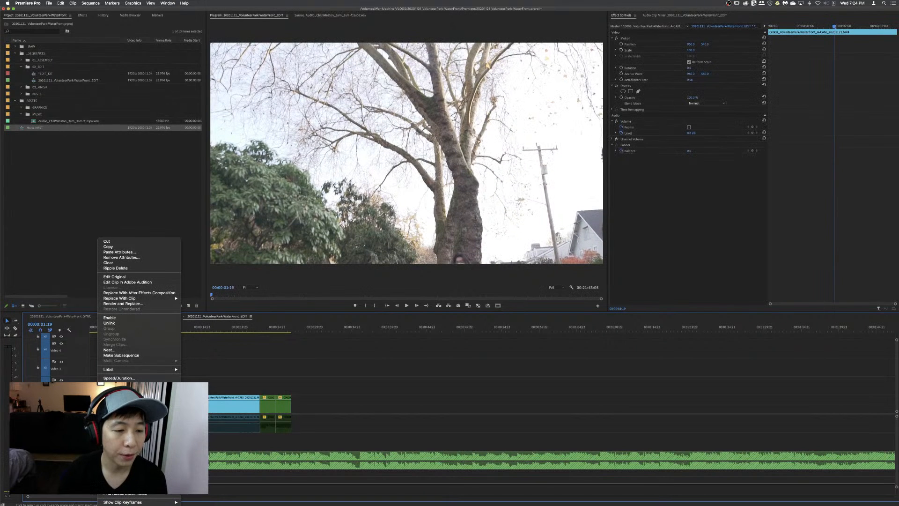
left_click(136, 378)
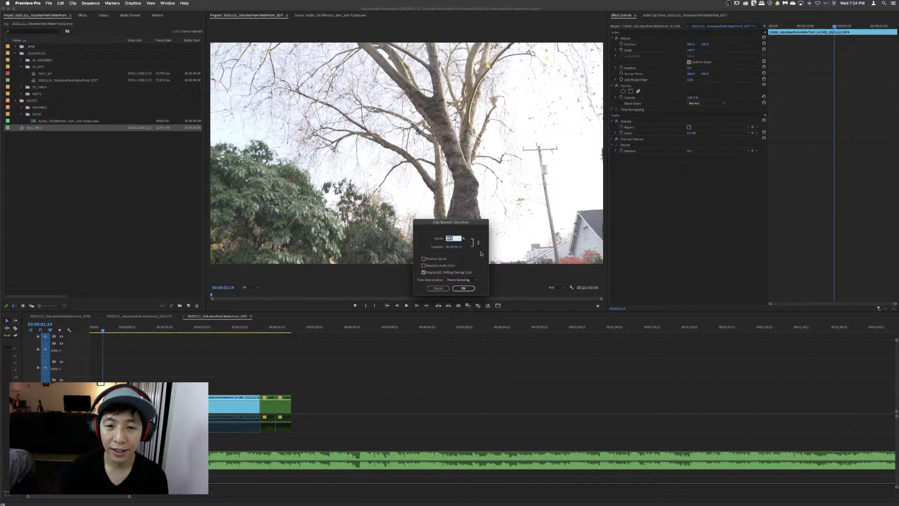
key("Return")
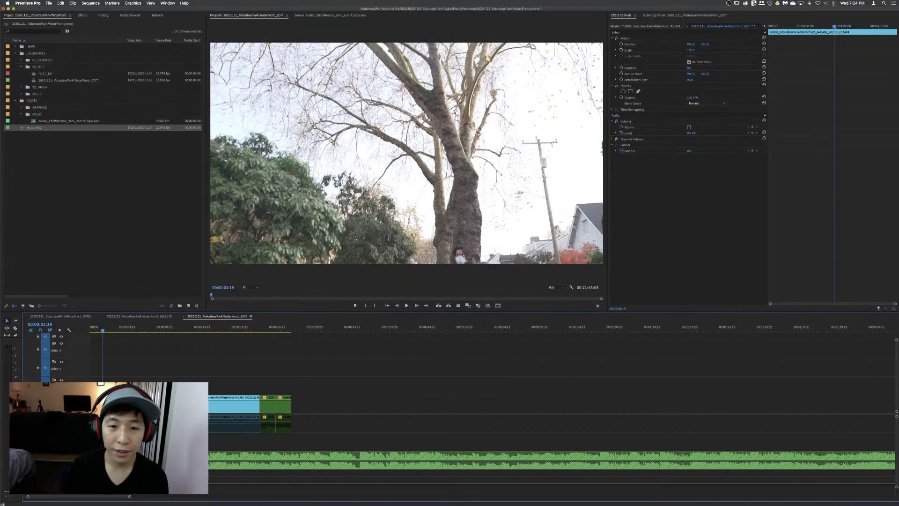
left_click(93, 327)
key("space")
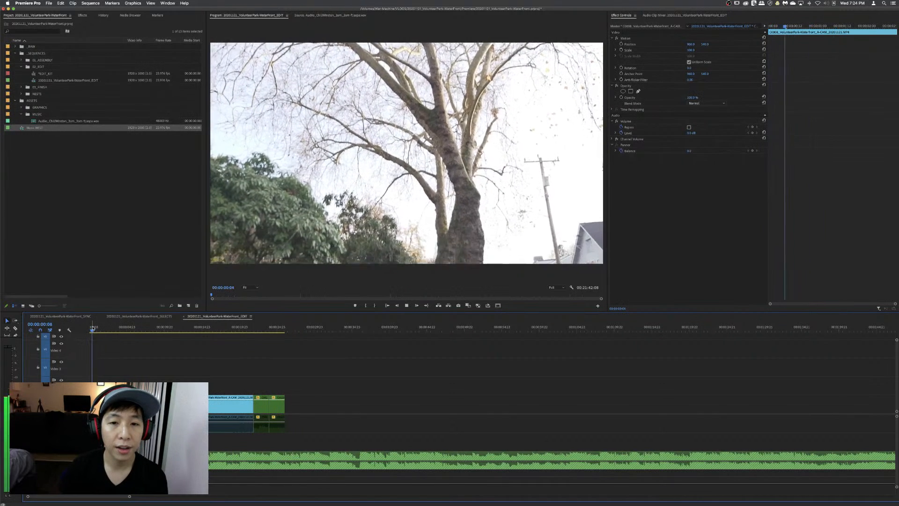
- Compare the reversed opening tree clip with the following sidewalk clip, and delete the tree clip from the start of EDIT
key("space")
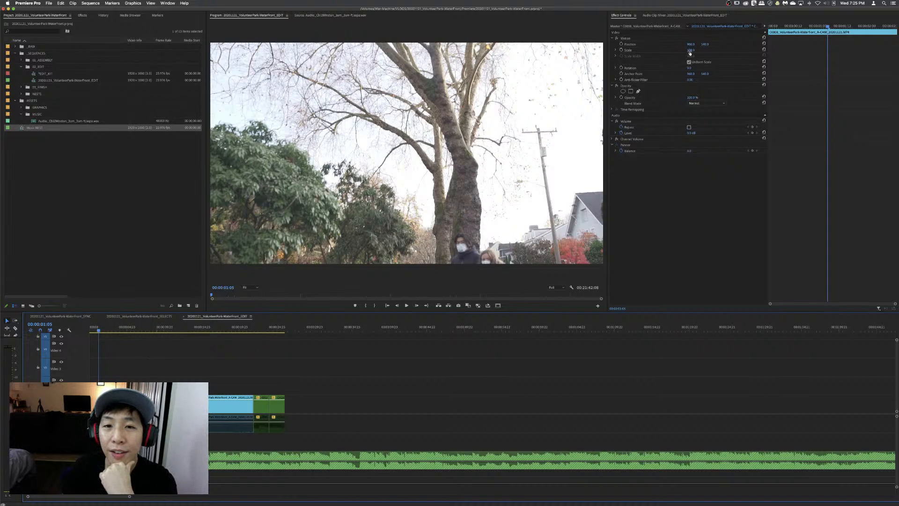
left_click(163, 326)
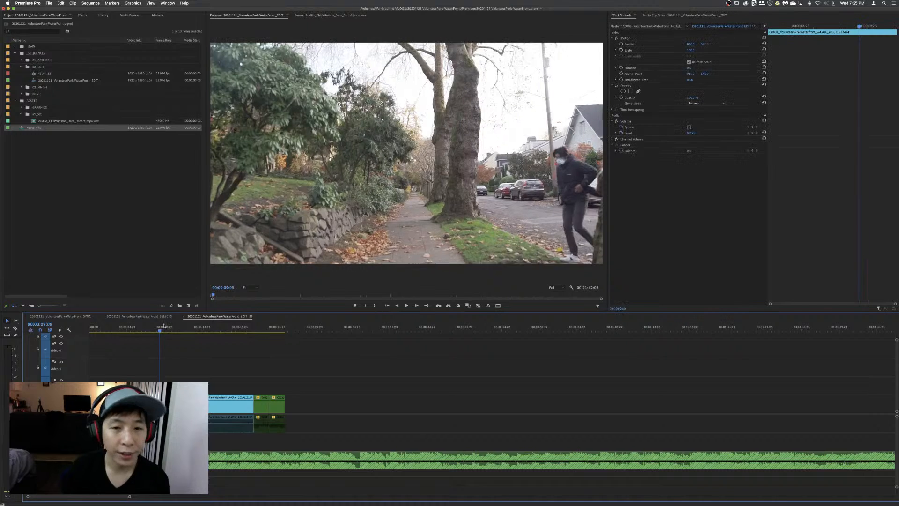
left_click_drag(158, 327, 101, 326)
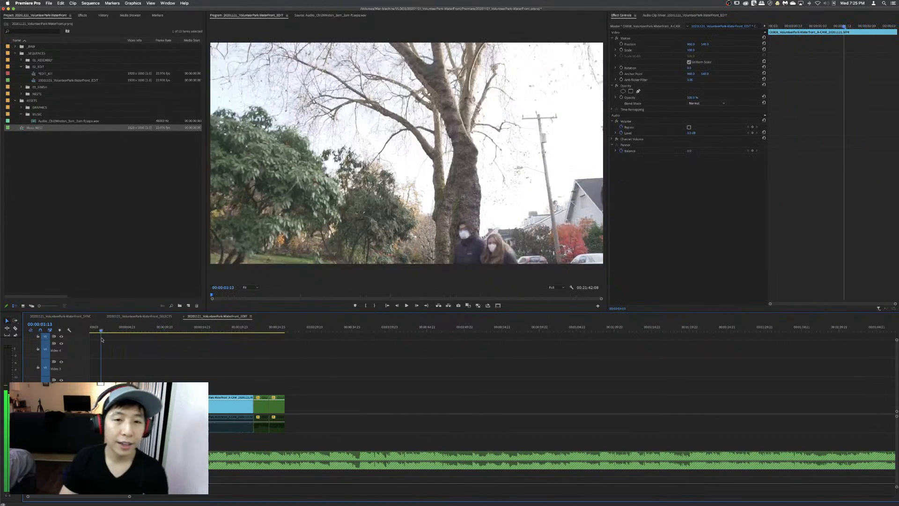
key("Delete")
- Find the night skyline clip with the blue lantern among the parked clips near 00:12:13 and move it above the music at about 00:01:11
mouse_move(234, 327)
left_mouse_down()
mouse_move(223, 327)
mouse_move(262, 327)
mouse_move(233, 329)
left_mouse_up()
left_click(232, 329)
key("minus")
key("minus")
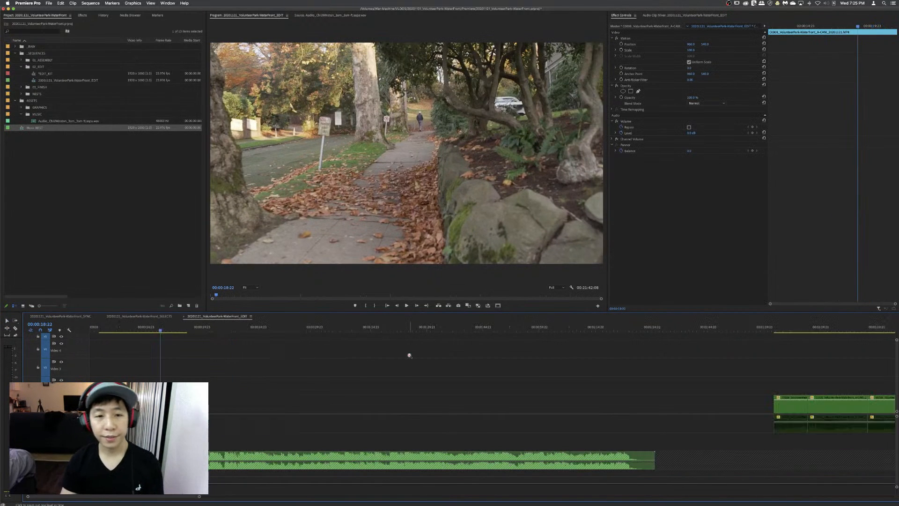
left_click(491, 366)
left_click(500, 360, "alt")
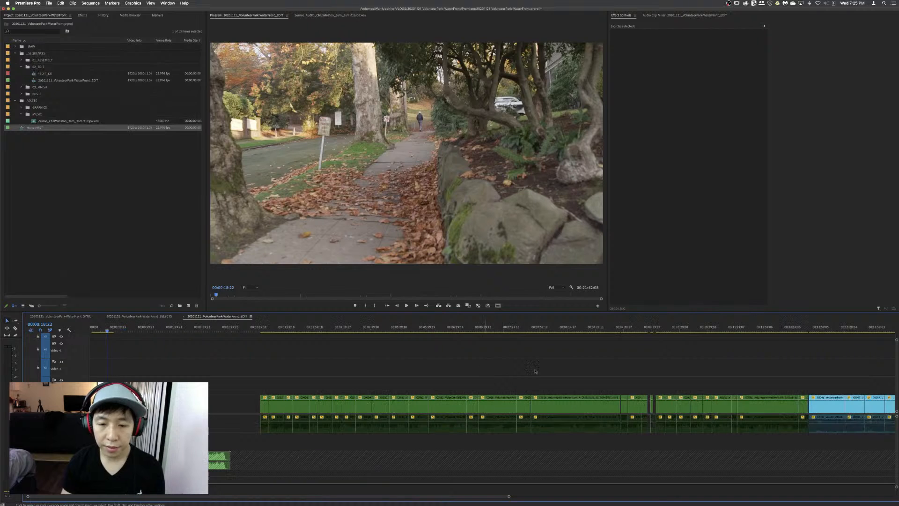
left_click(819, 328)
key("minus")
left_click(515, 370)
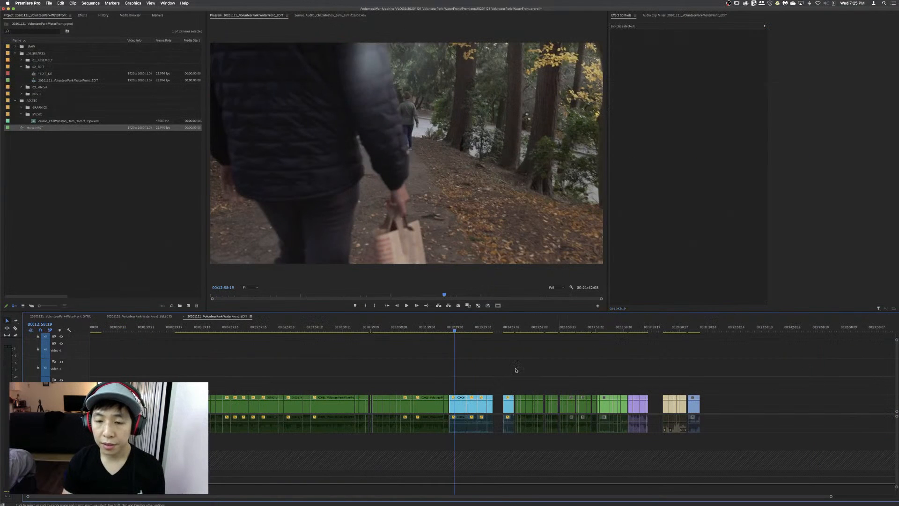
left_click(488, 330)
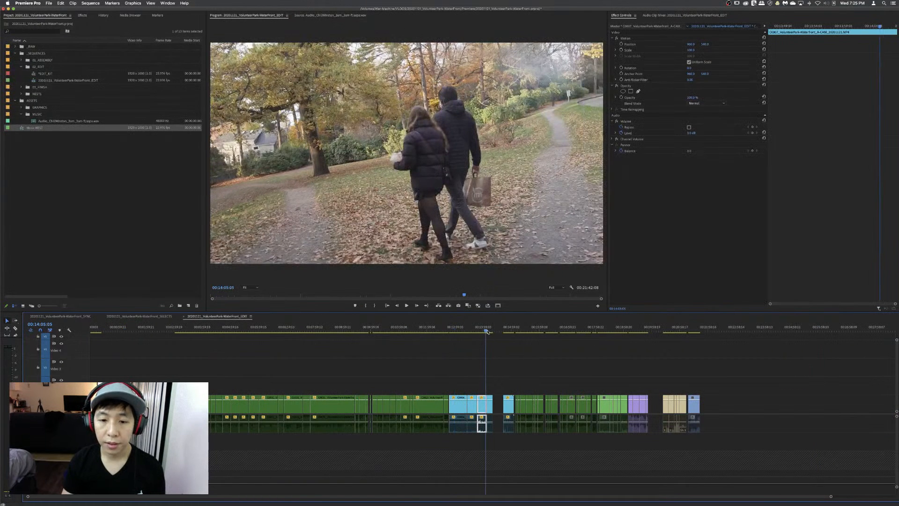
left_click_drag(487, 331, 435, 373)
left_click(513, 331)
left_click_drag(436, 403, 127, 407)
- Play the blue lantern clip, cut off about its first 2 seconds and move that piece to about 32 seconds, past the opening clips
key("z")
left_click(123, 375)
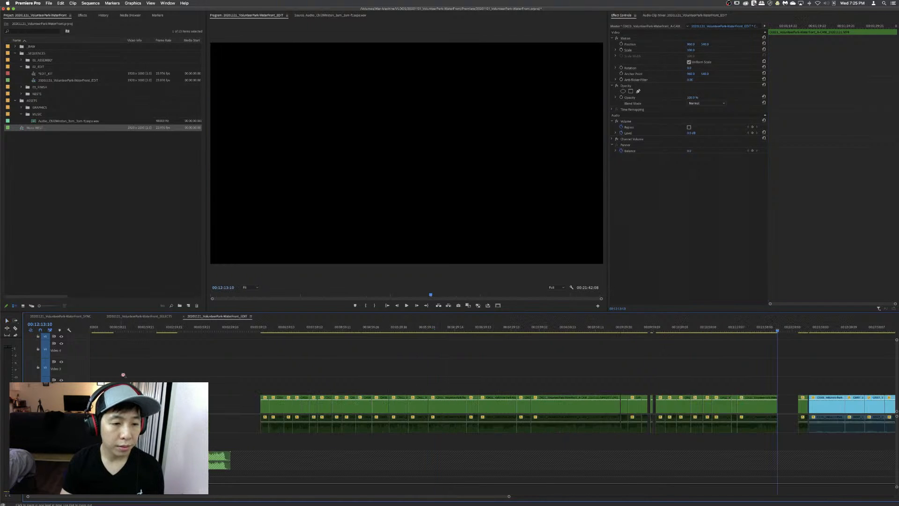
left_click(134, 373)
left_click(144, 372)
left_click(342, 339)
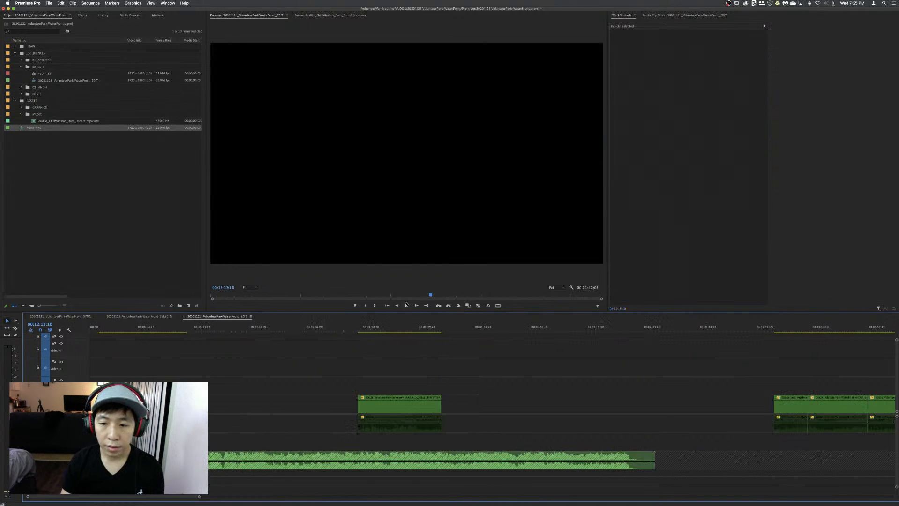
left_click(352, 329)
key("space")
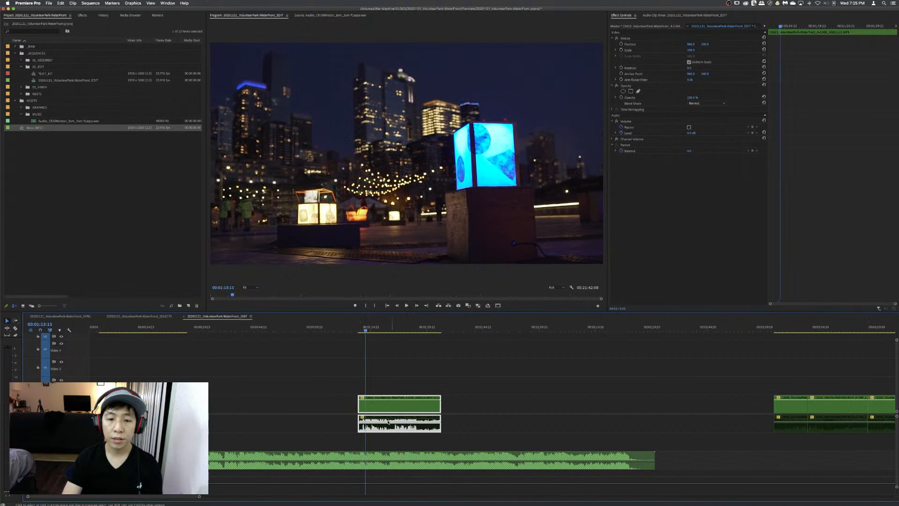
left_click_drag(365, 410, 217, 409)
- Cut out a section of the parked night clip of the woman by the railing near 00:08:51 and move it above the music at about 45 seconds
left_click(383, 345)
left_click_drag(398, 322, 375, 332)
left_click(391, 362, "alt")
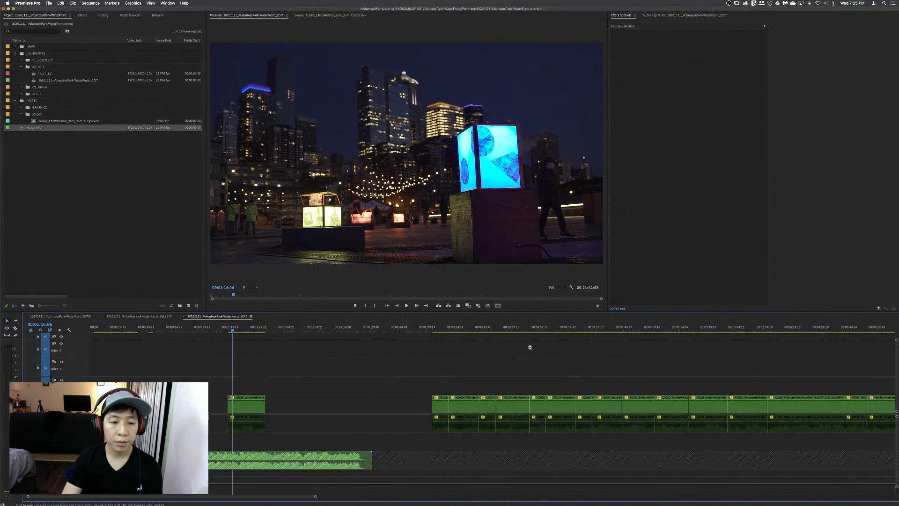
left_click(588, 355, "alt")
left_click(595, 326)
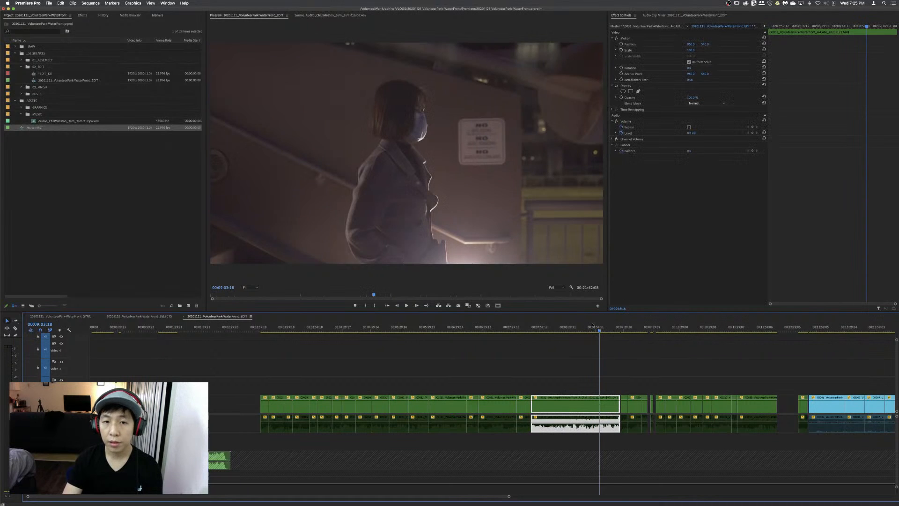
left_click_drag(592, 324, 591, 327)
key("space")
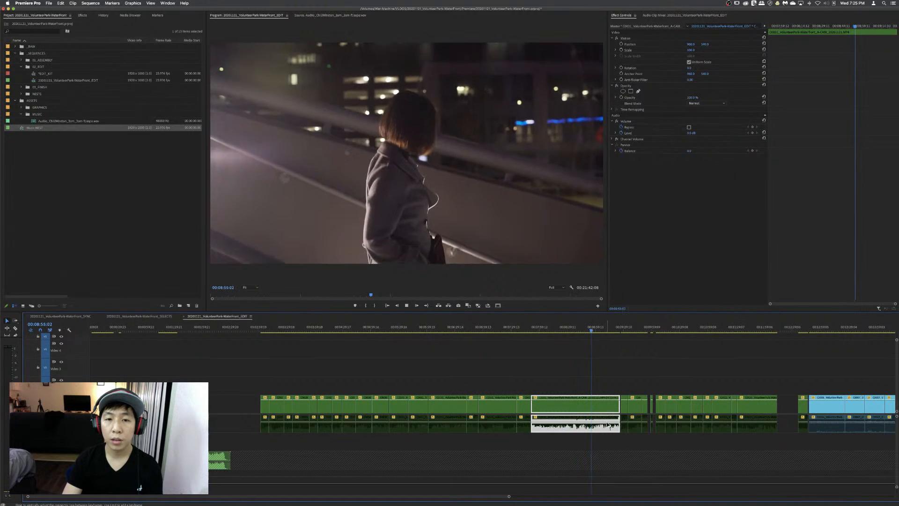
left_click(589, 410, "shift")
key("v")
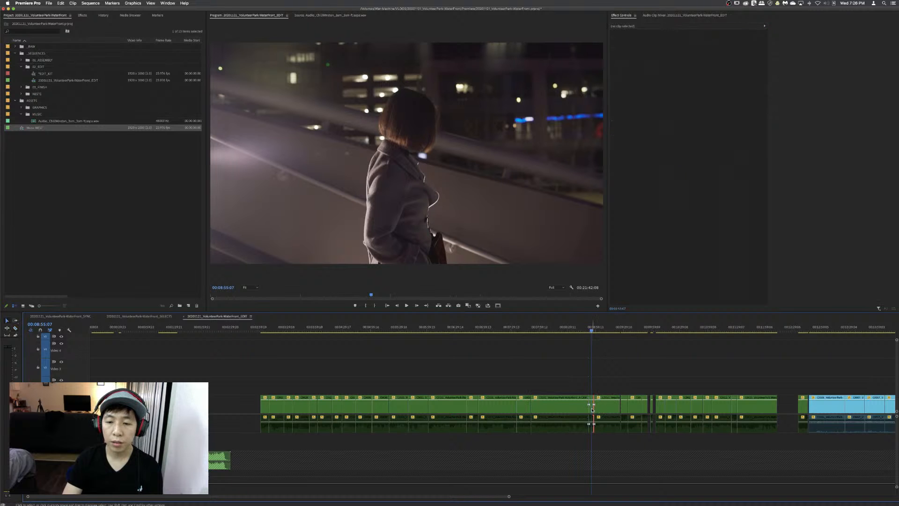
left_click(591, 412)
left_click_drag(591, 422, 134, 382)
- Play the railing section, ripple-trim about 2 seconds off its start and move it just after the blue lantern piece
key("equal")
key("equal")
key("equal")
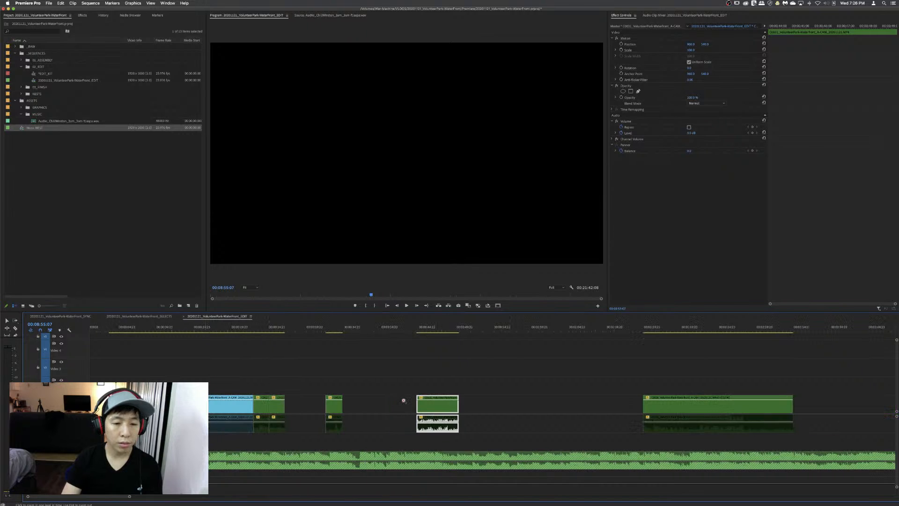
left_click(409, 366)
left_click(421, 329)
key("space")
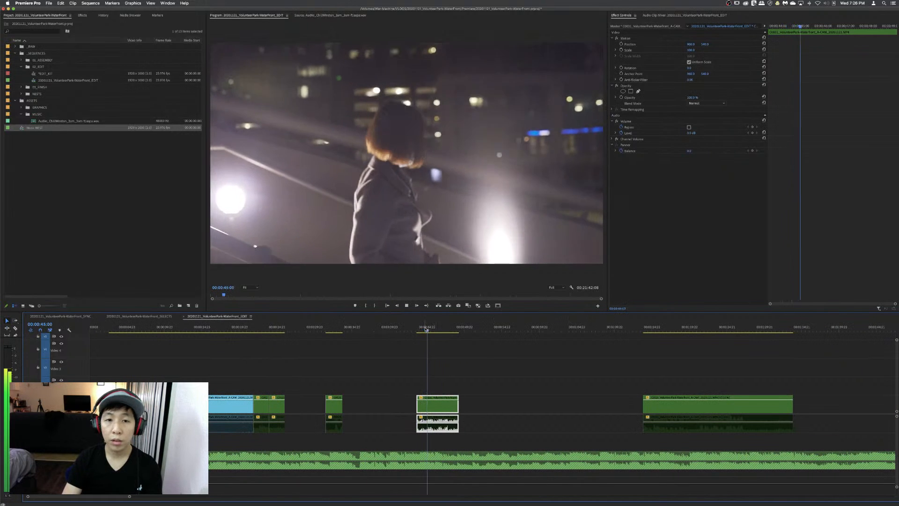
key("q")
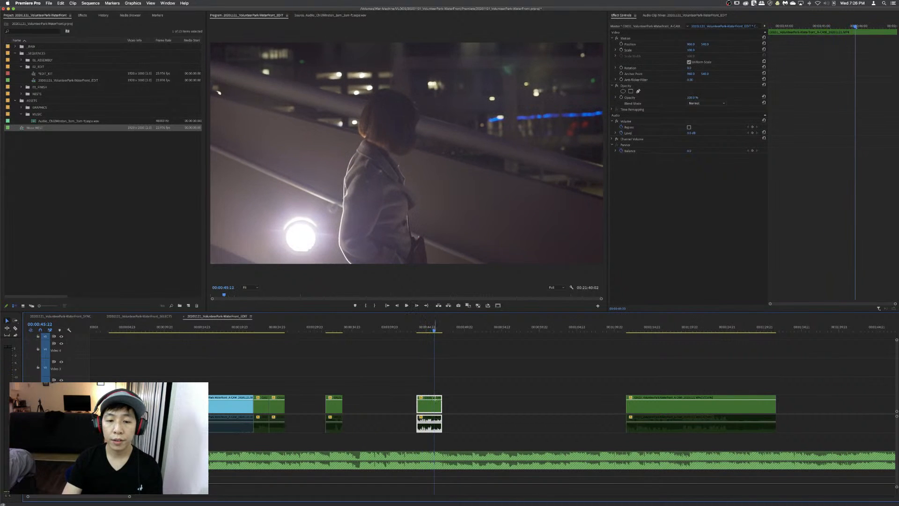
left_click_drag(433, 416, 361, 414)
- Play the parked red photo lantern clip, cut its end section near 00:10:46 and move that section above the music at about 41 seconds
key("minus")
key("minus")
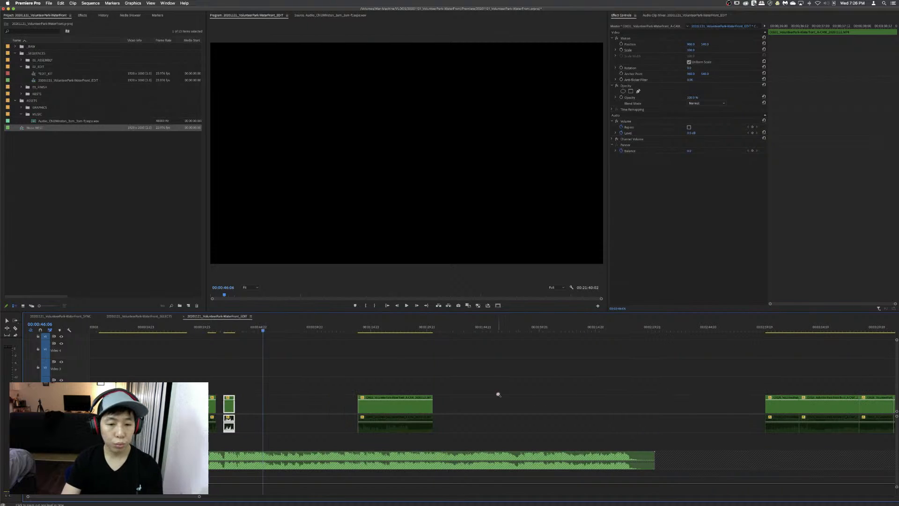
left_click(588, 367)
key("z")
left_click(604, 358, "alt")
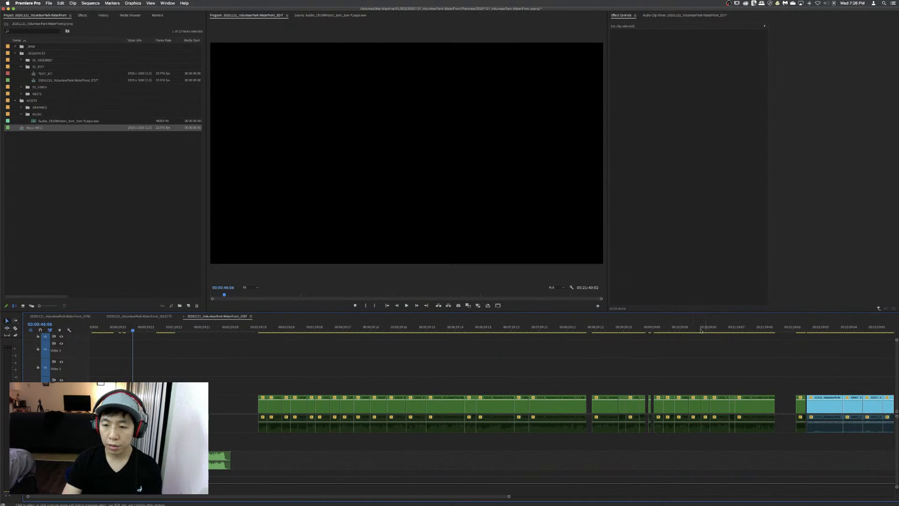
left_click(696, 327)
key("space")
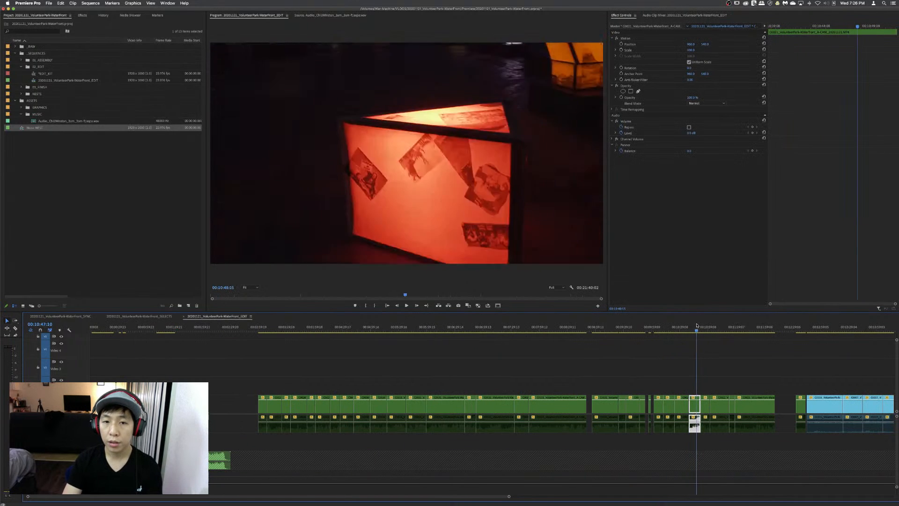
left_click_drag(697, 325, 695, 325)
key("space")
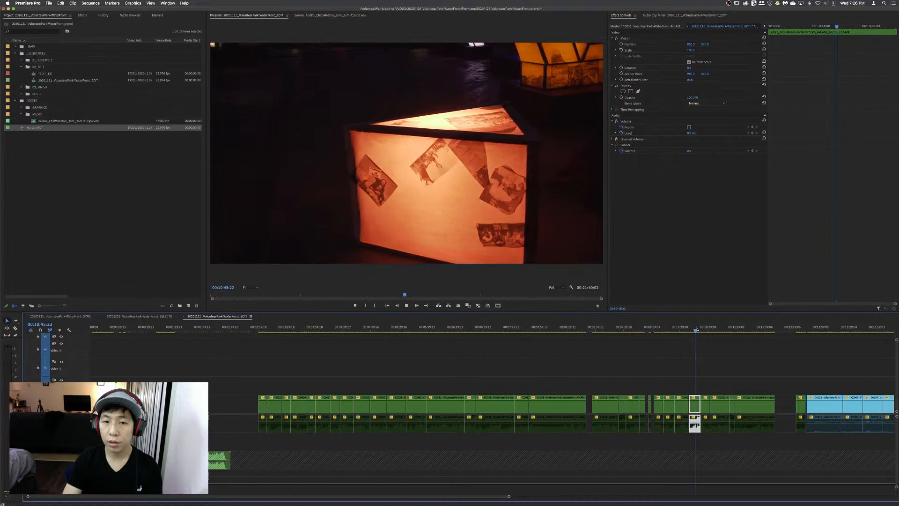
key("space")
left_click(699, 409)
left_click(696, 408)
left_click_drag(699, 409, 698, 424)
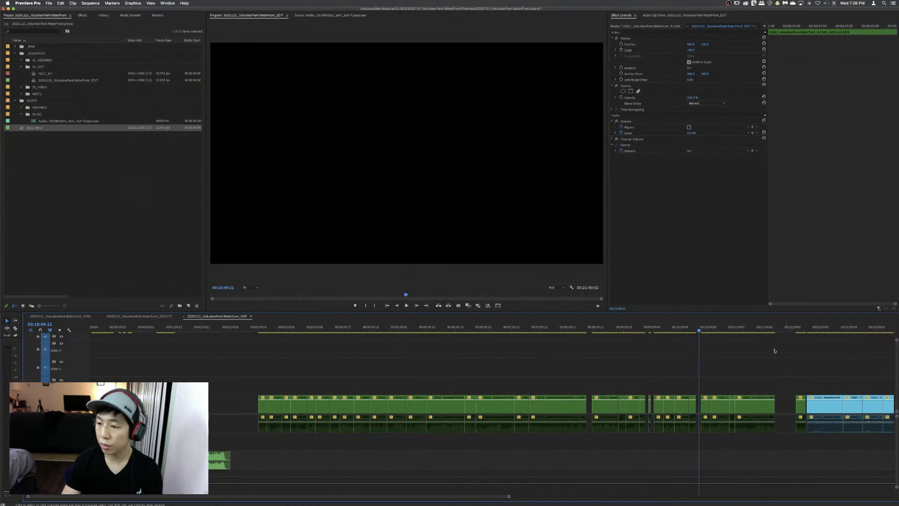
- Play the parked dusk clip of the woman photographing lanterns from 00:11:13 and split it at about 00:11:16
left_click_drag(725, 326, 721, 325)
key("space")
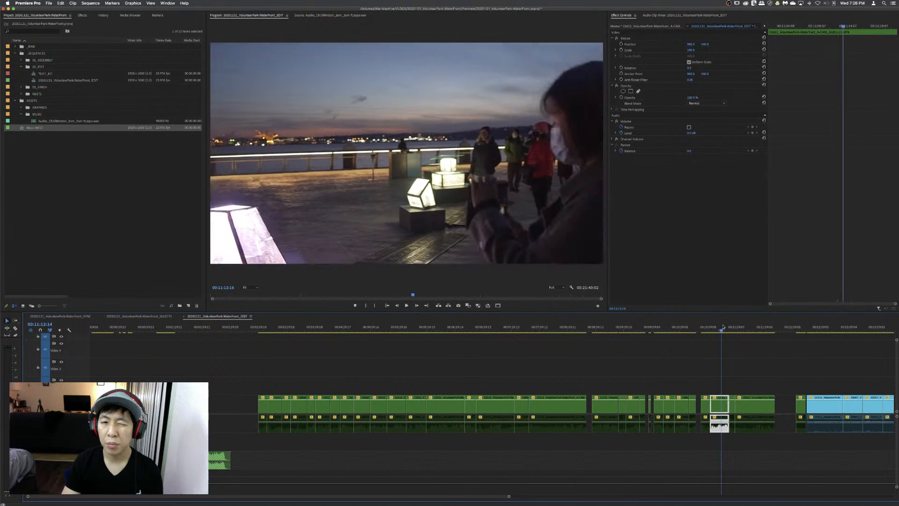
key("space")
key("c")
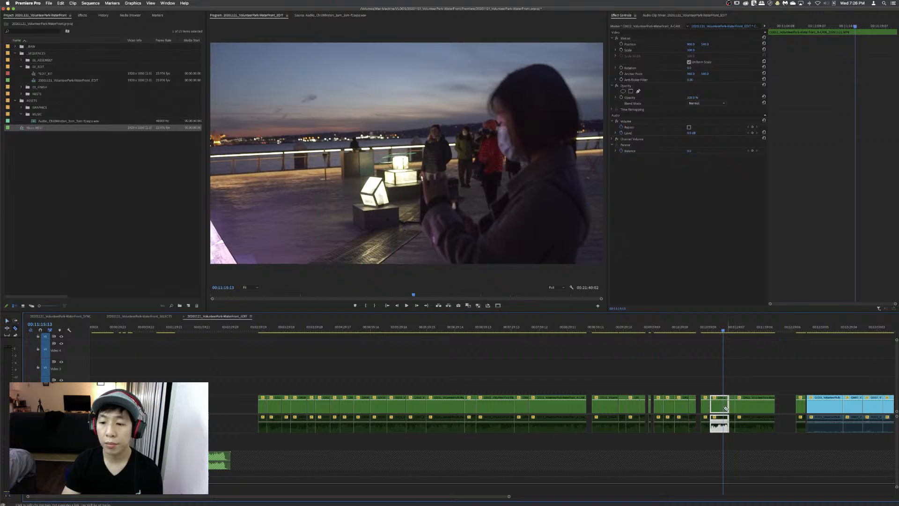
key("v")
key("space")
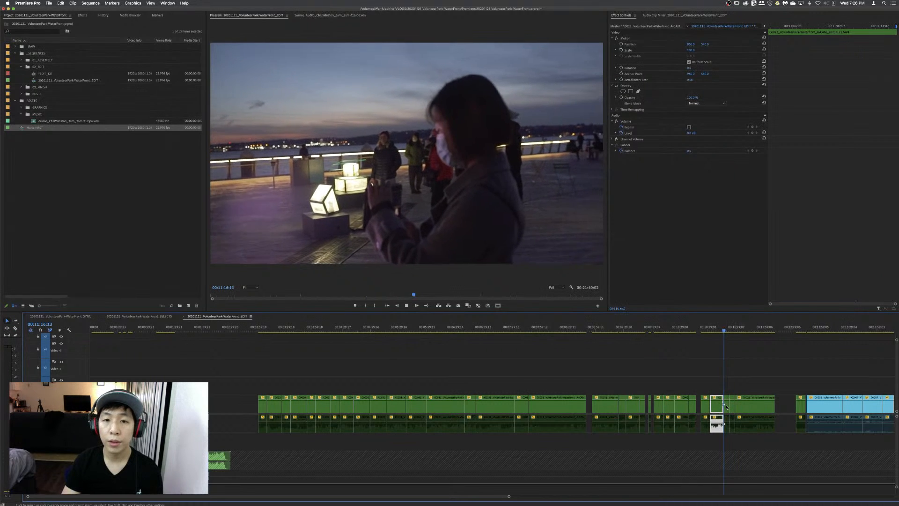
- Ripple-trim the end of the dusk photographing section at about 00:11:19 and move the section above the music at about 52 seconds
left_click(726, 407)
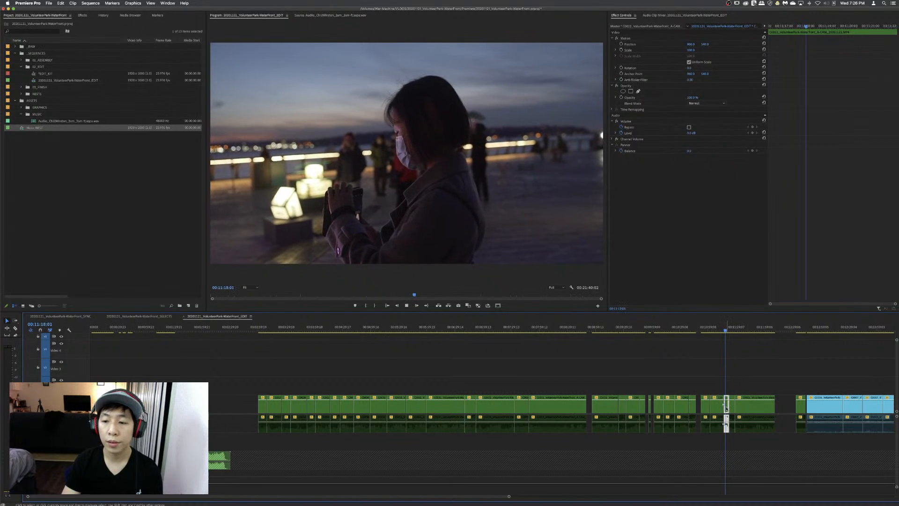
key("space")
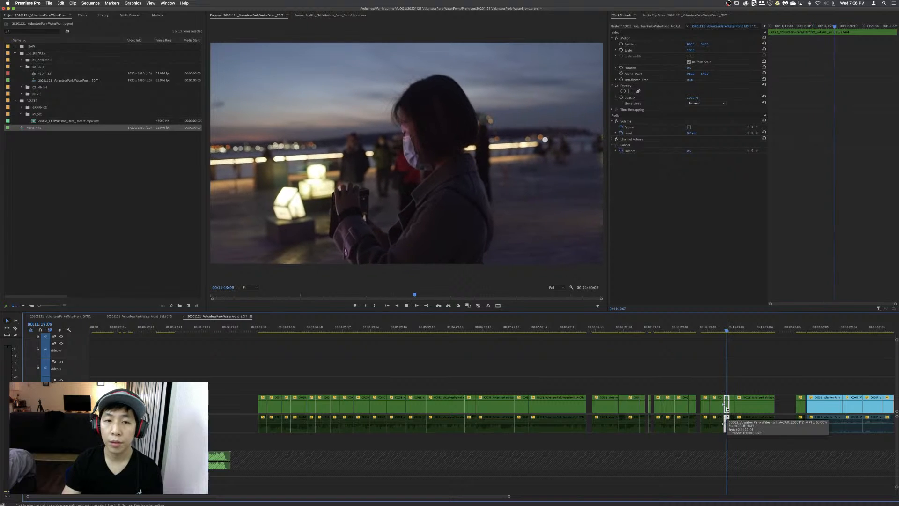
key("shift+Delete")
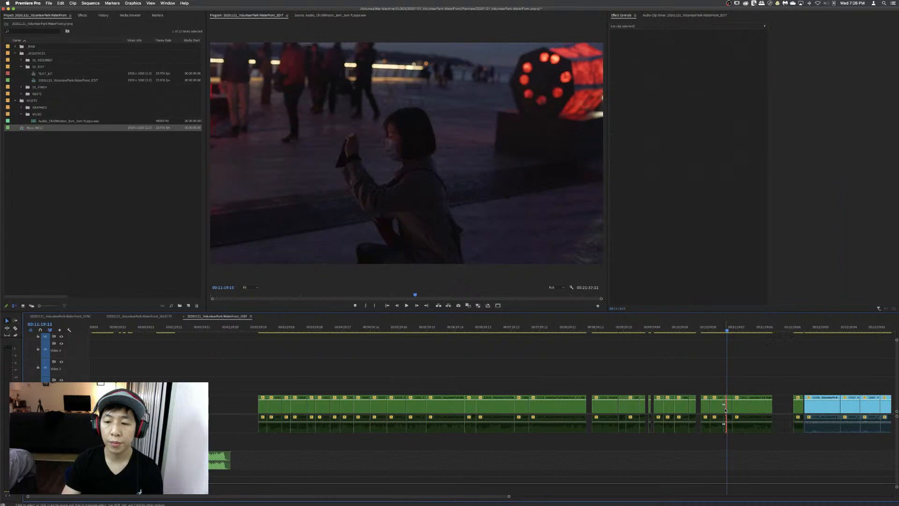
left_click_drag(725, 410, 725, 421)
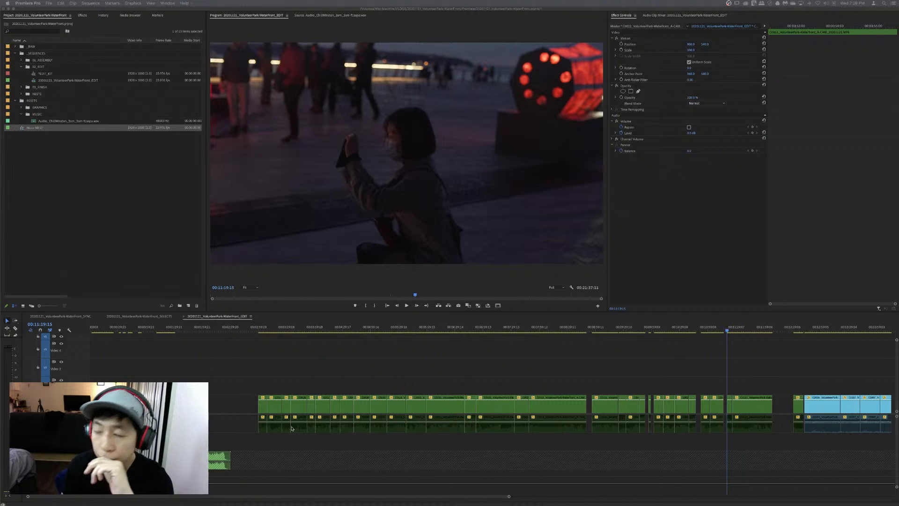
- Return to the opening of EDIT and examine the first sidewalk clip up to 00:00:06:05
left_click(234, 385)
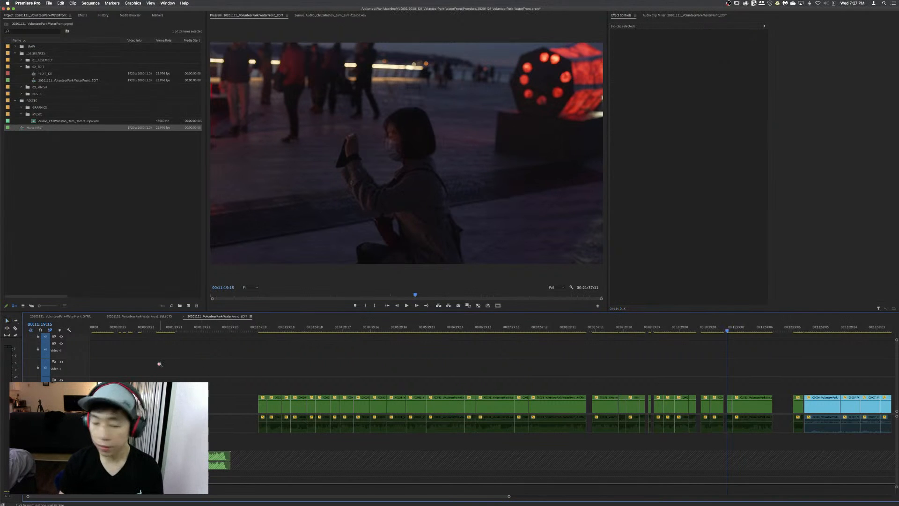
left_click(159, 364, "alt")
left_click(113, 366)
left_click(139, 363)
left_click(129, 360)
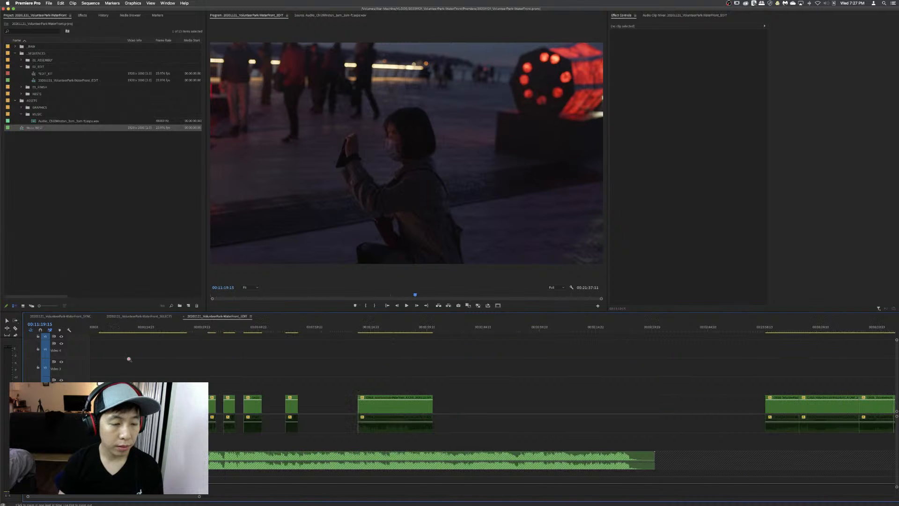
left_click(126, 354)
left_click(126, 352)
key("v")
left_click_drag(135, 329, 169, 330)
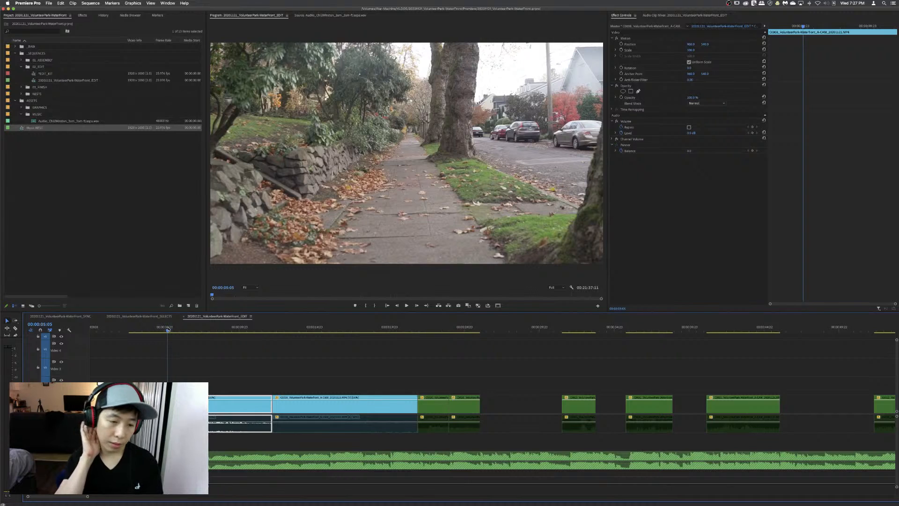